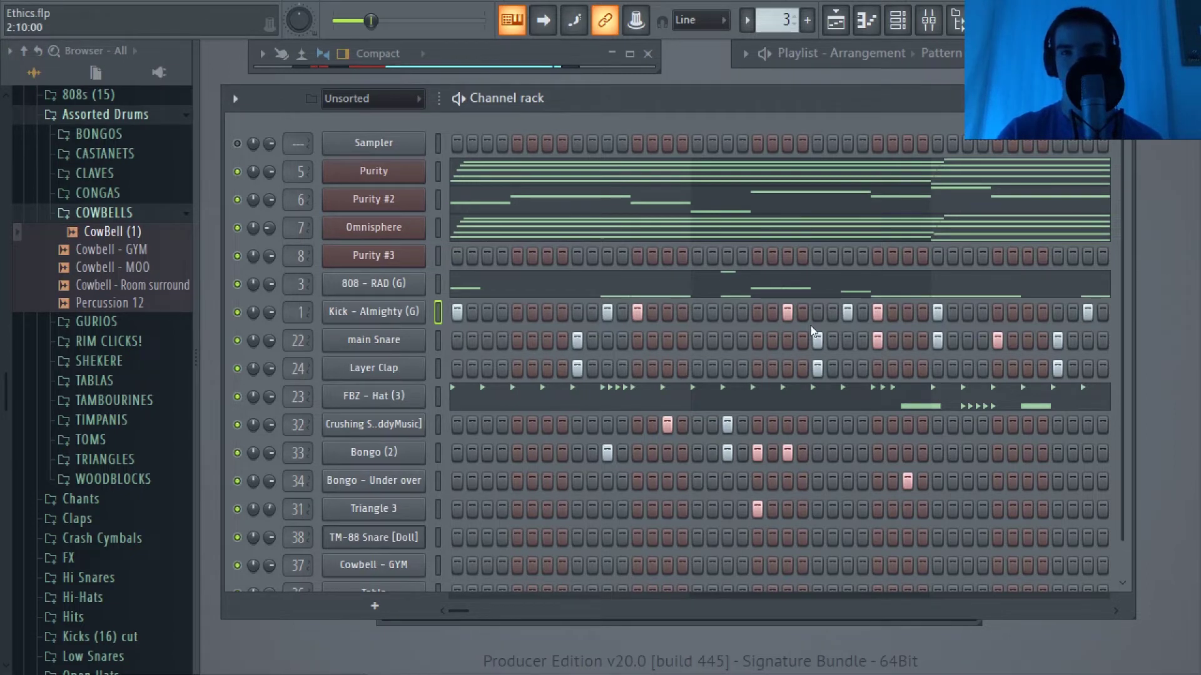
# Close the two snare Fruity parametric EQ 2 windows lying behind the channel rack.
pyautogui.click(799, 65)
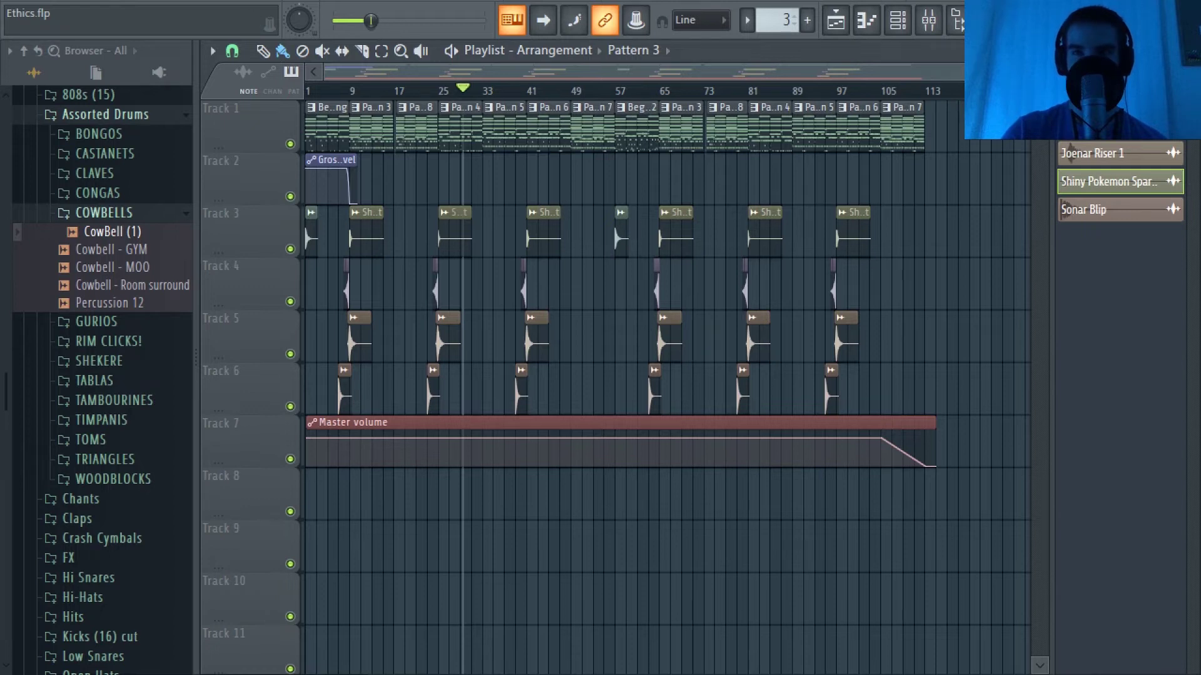
pyautogui.click(1152, 50)
pyautogui.moveTo(729, 98); pyautogui.dragTo(729, 92)
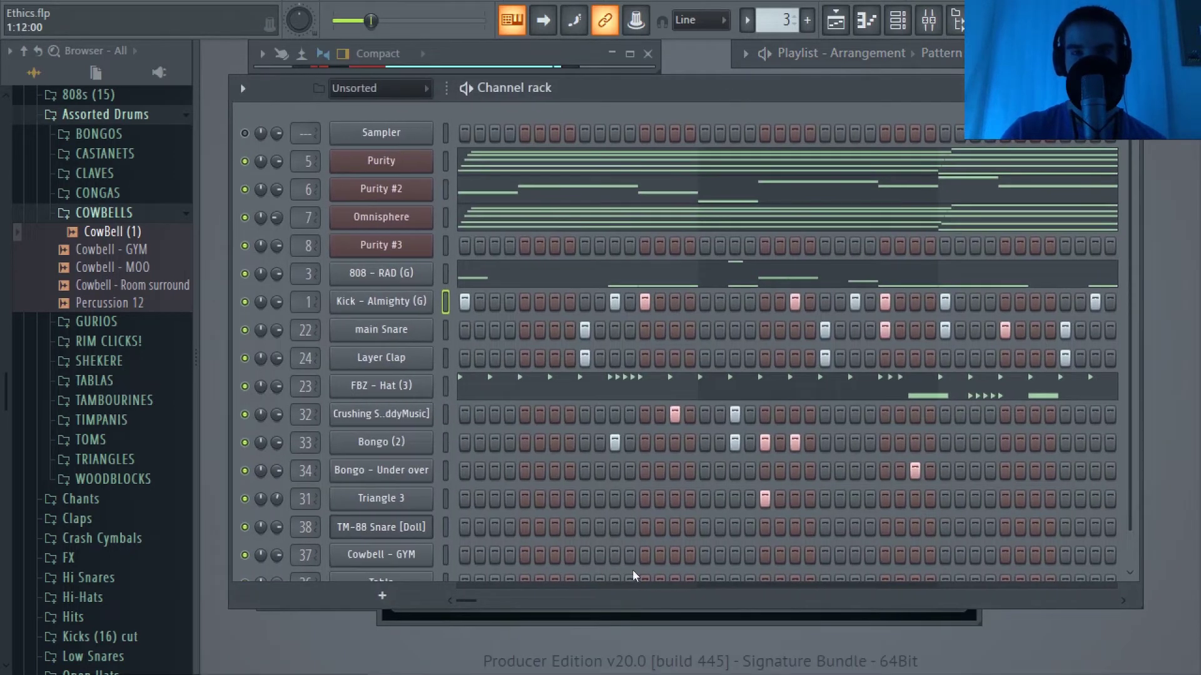
pyautogui.click(639, 611)
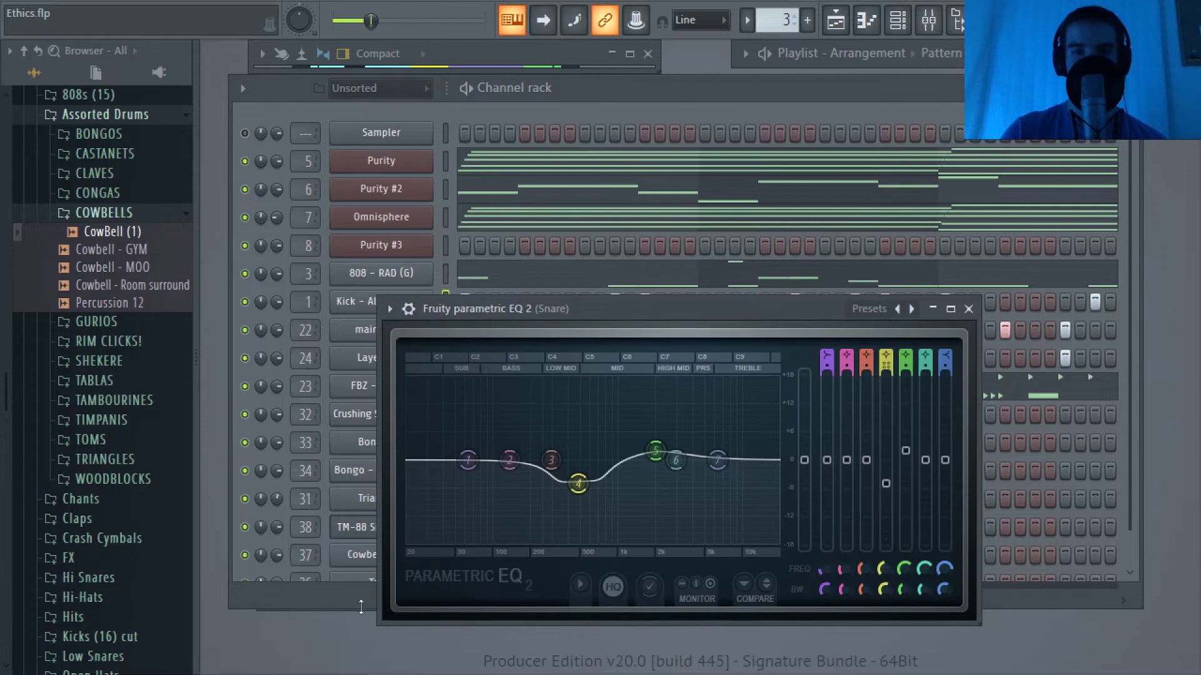
pyautogui.click(969, 310)
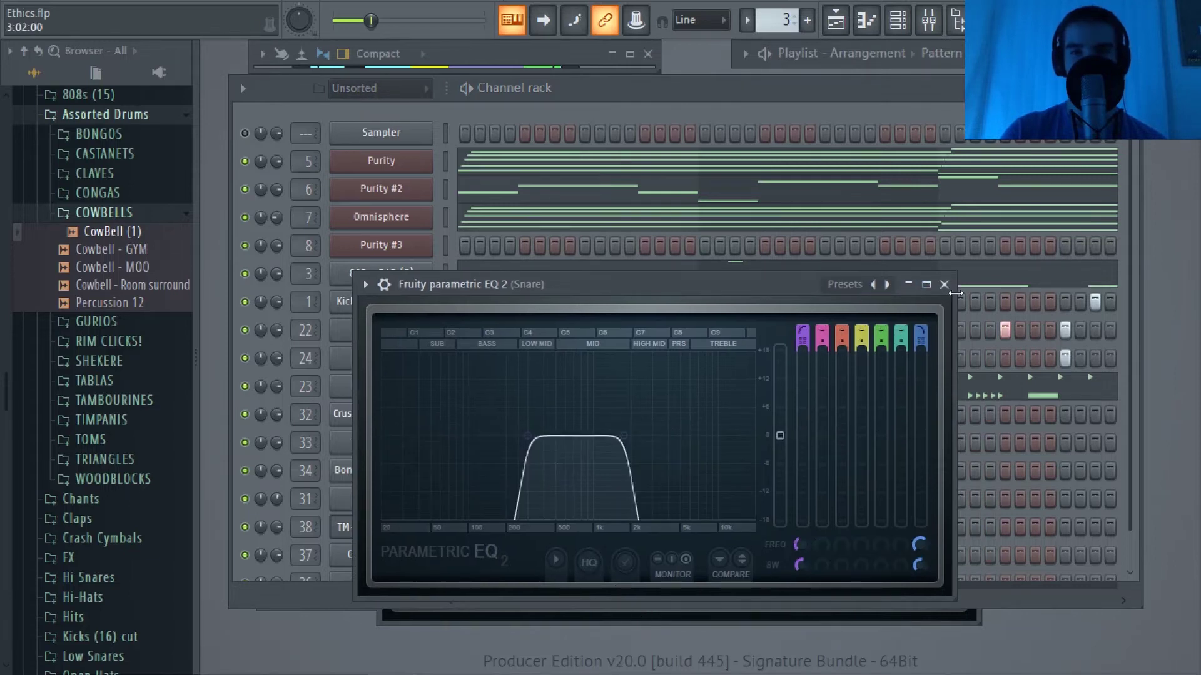
pyautogui.click(944, 285)
# Enlarge the channel rack window to fit all channels from Sampler to Tabla, and reposition it.
pyautogui.scroll(-1, 624, 498)
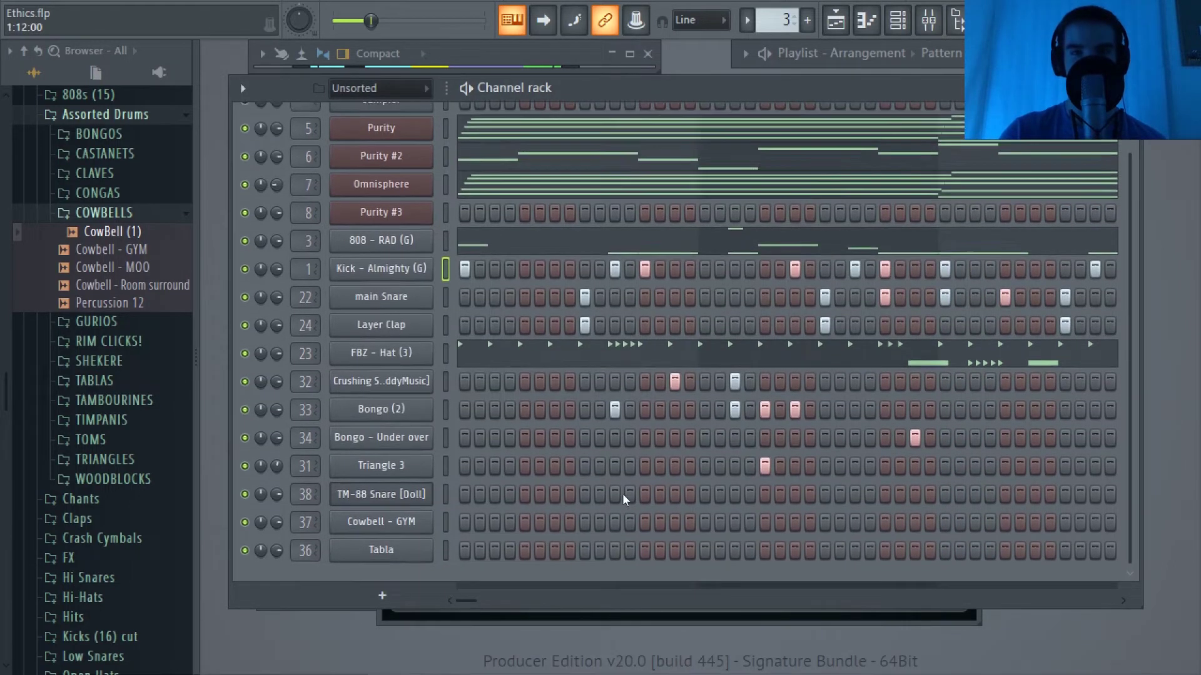
pyautogui.scroll(1, 624, 502)
pyautogui.scroll(-1, 638, 479)
pyautogui.scroll(1, 645, 468)
pyautogui.scroll(-1, 648, 481)
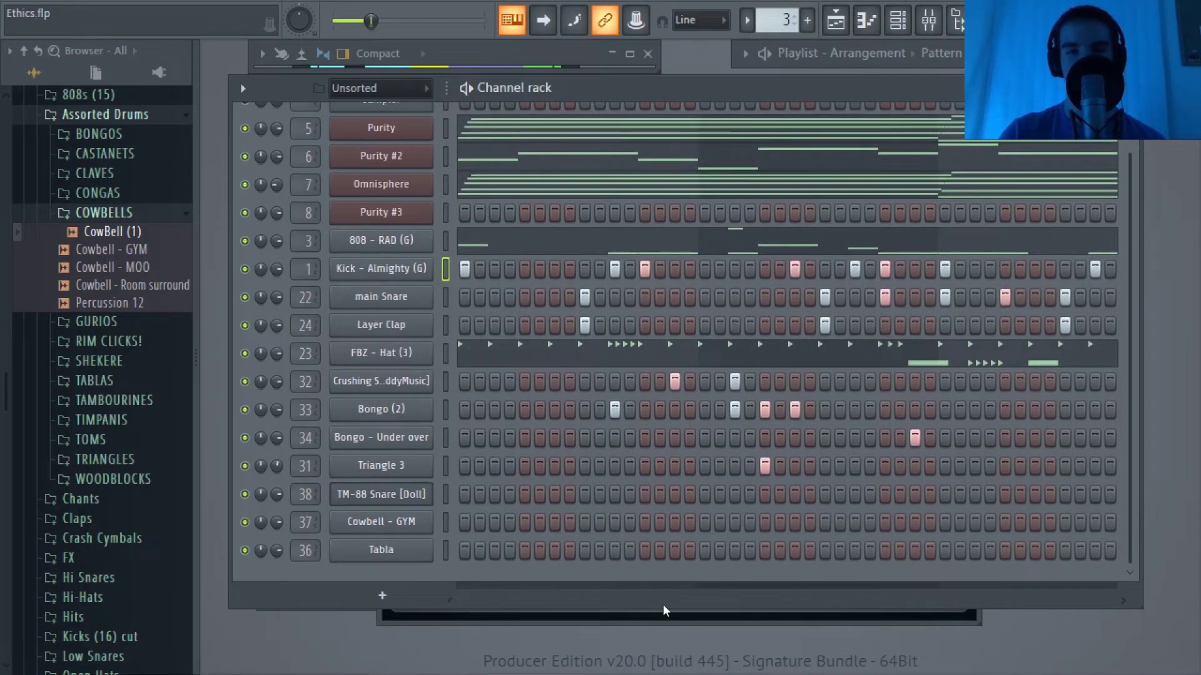
pyautogui.moveTo(660, 607); pyautogui.dragTo(646, 663)
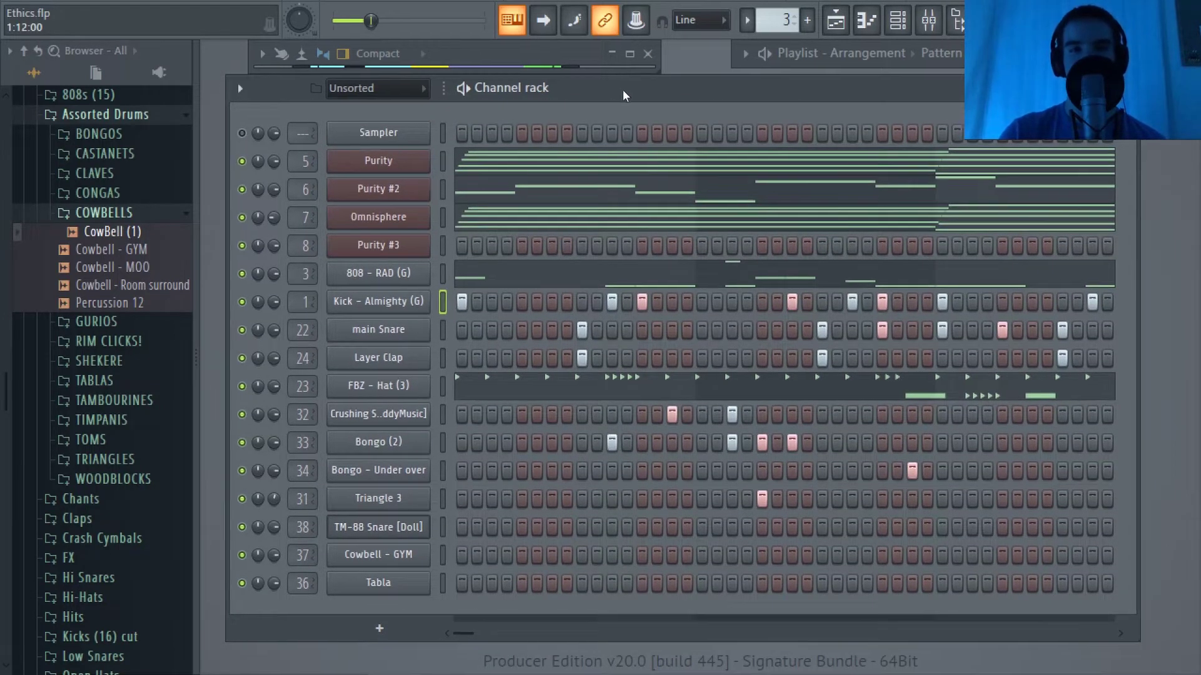
pyautogui.moveTo(622, 88); pyautogui.dragTo(622, 93)
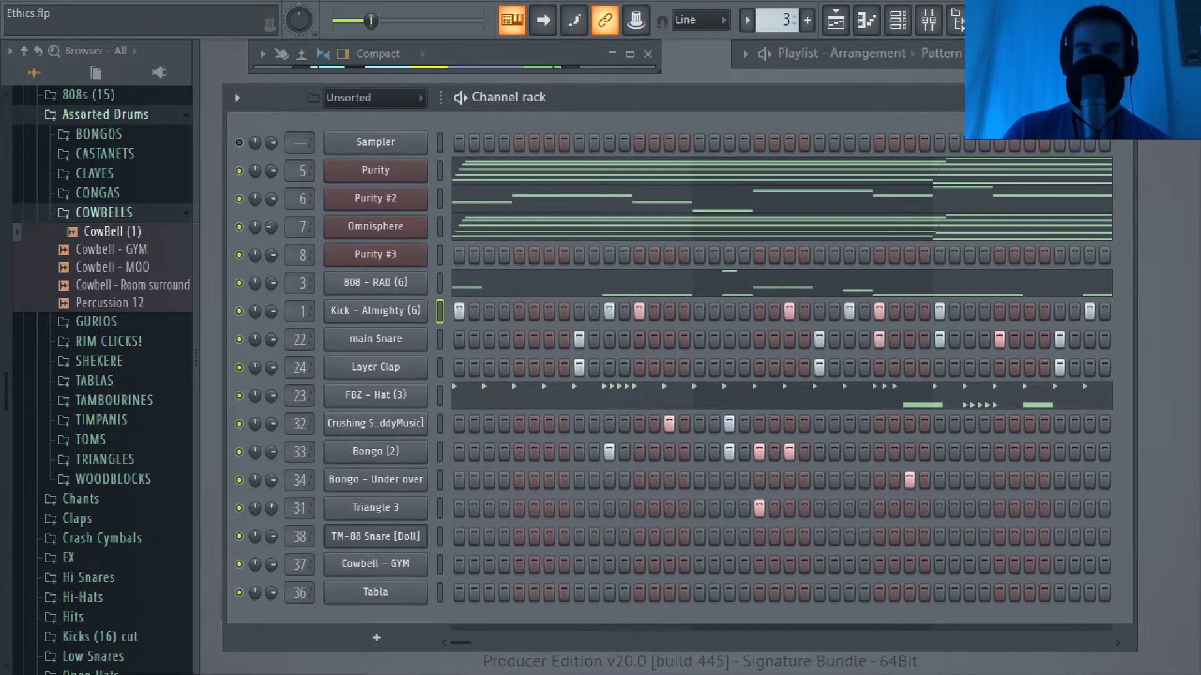
# Bring up the playlist and stop the song playback.
pyautogui.press('F5')
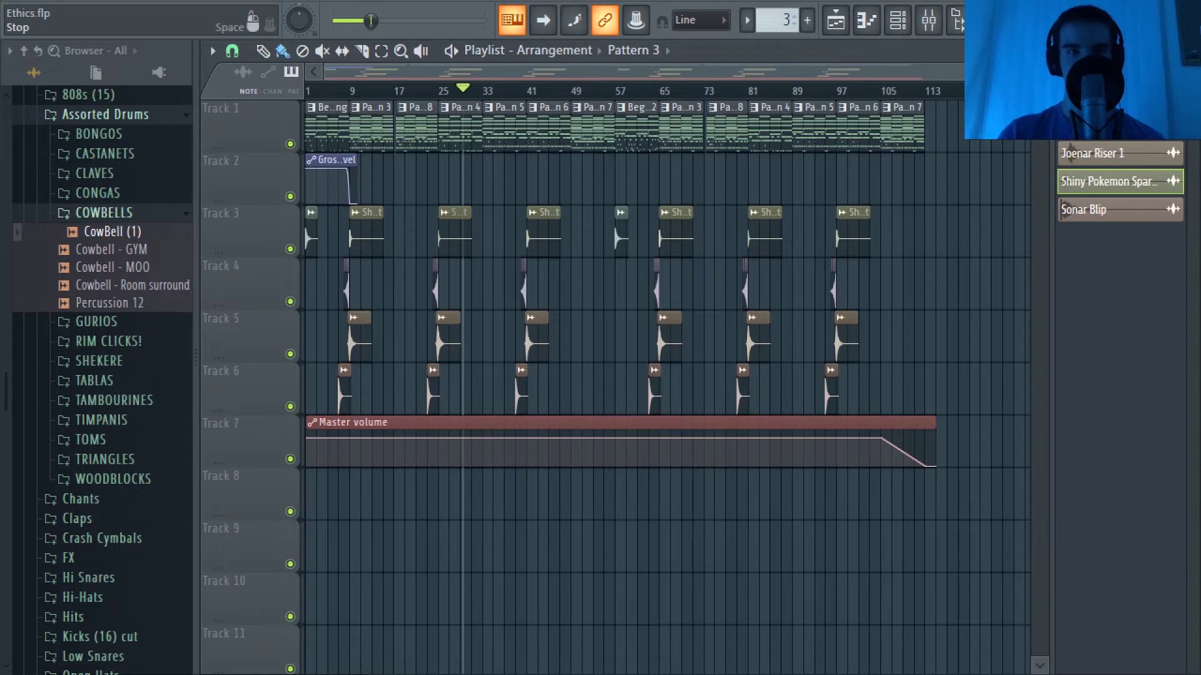
pyautogui.press('space')
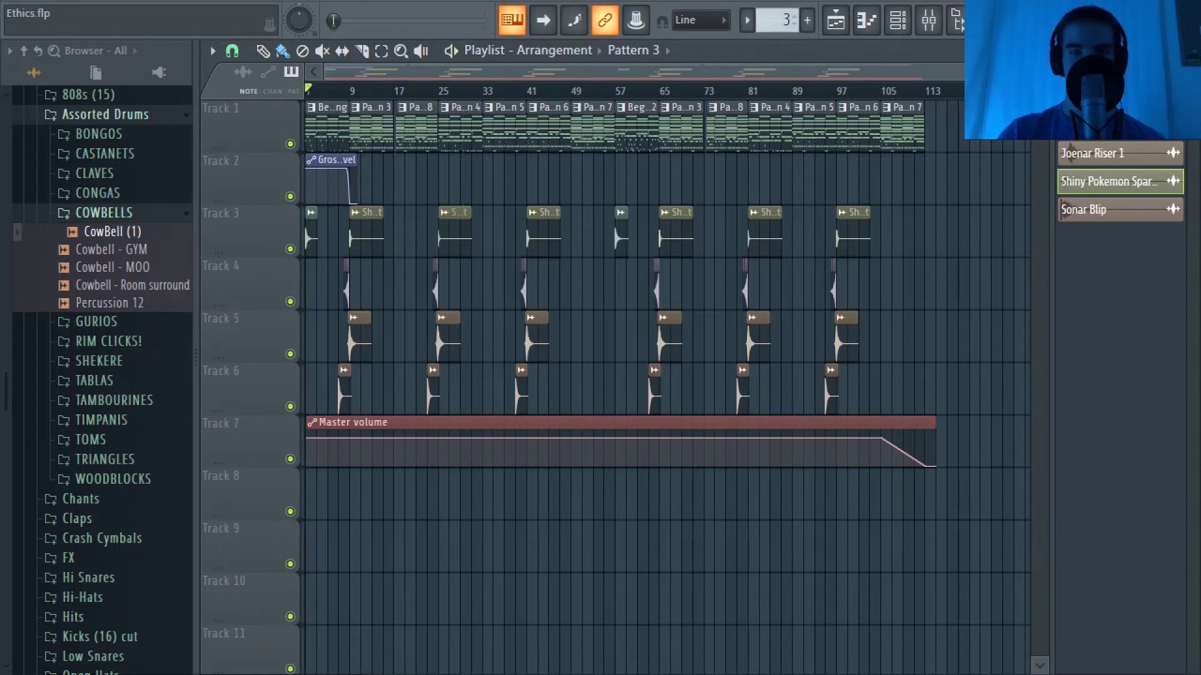
pyautogui.press('F6')
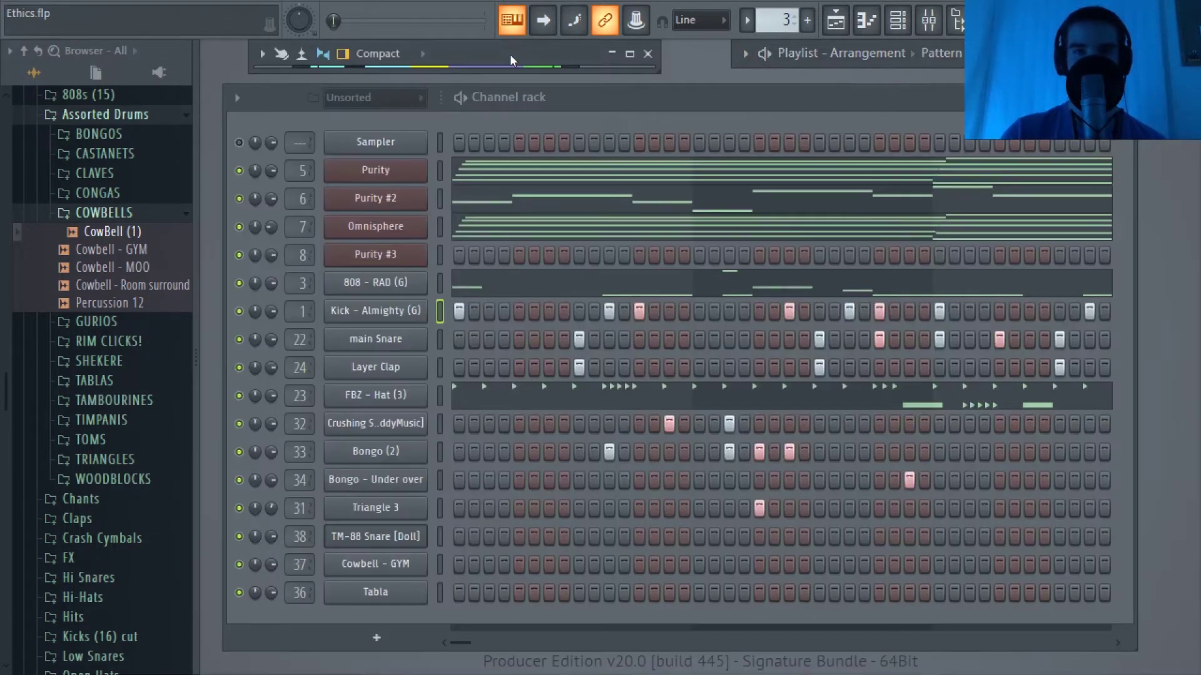
pyautogui.press('F9')
pyautogui.press('F9')
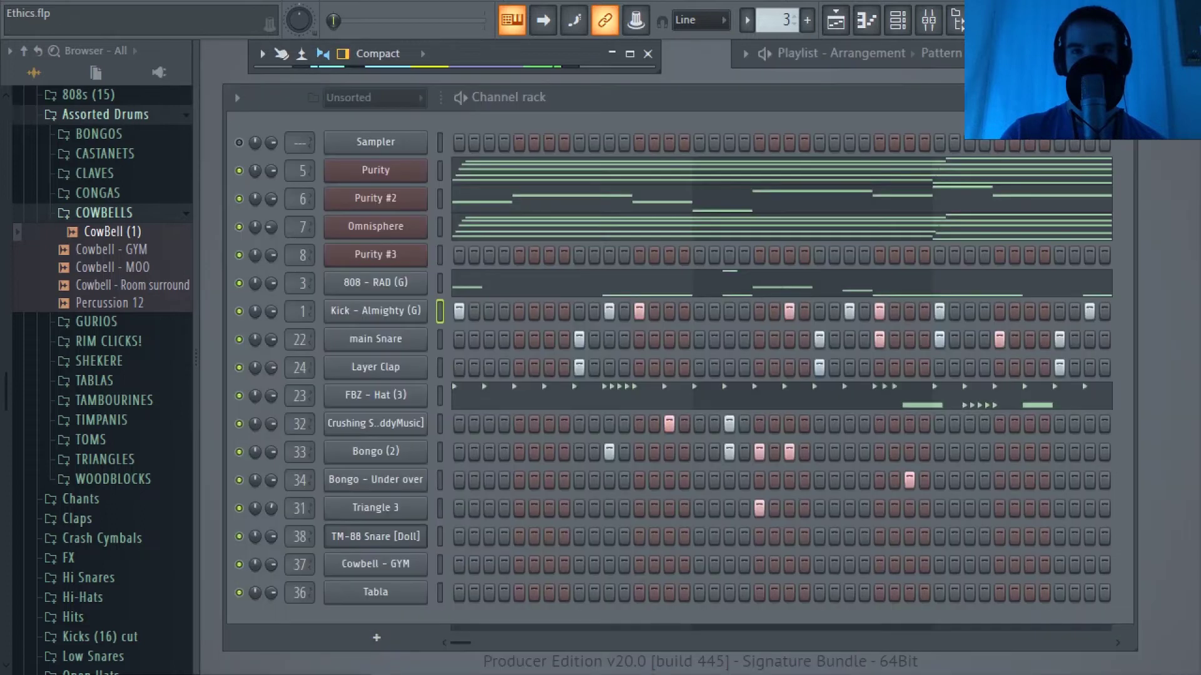
# Open the Pattern 8 clip from playlist Track 1 and bring the channel rack in front of the piano roll.
pyautogui.press('F5')
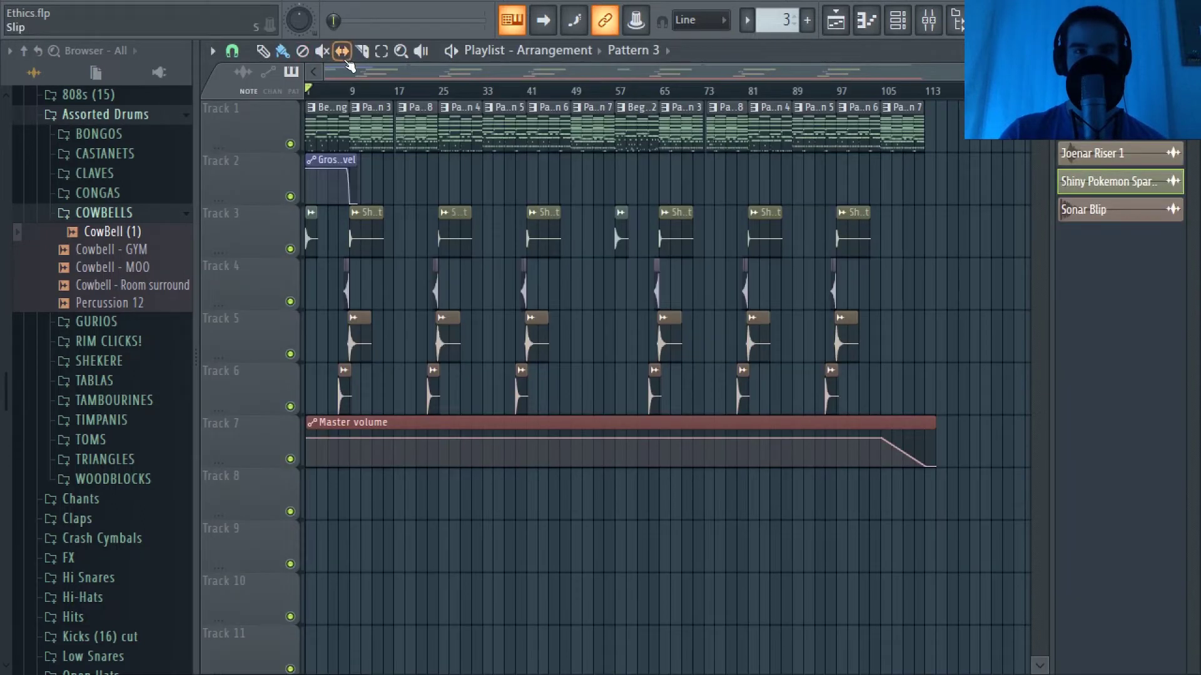
pyautogui.scroll(5, 341, 99)
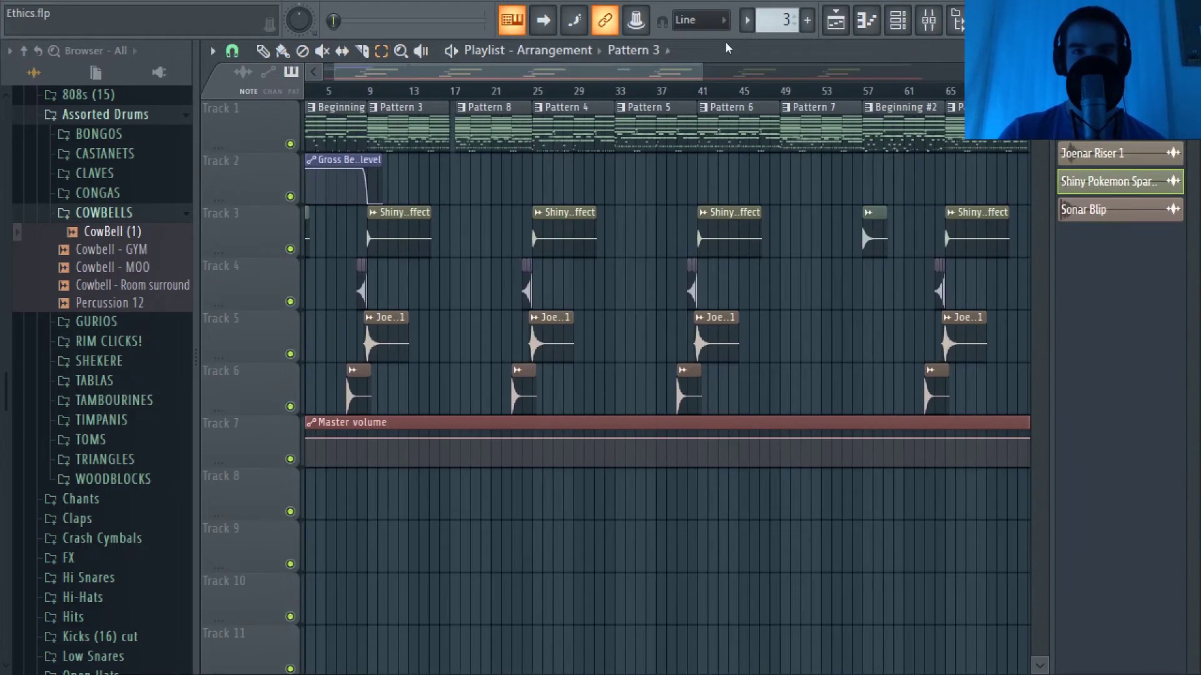
pyautogui.doubleClick(519, 141)
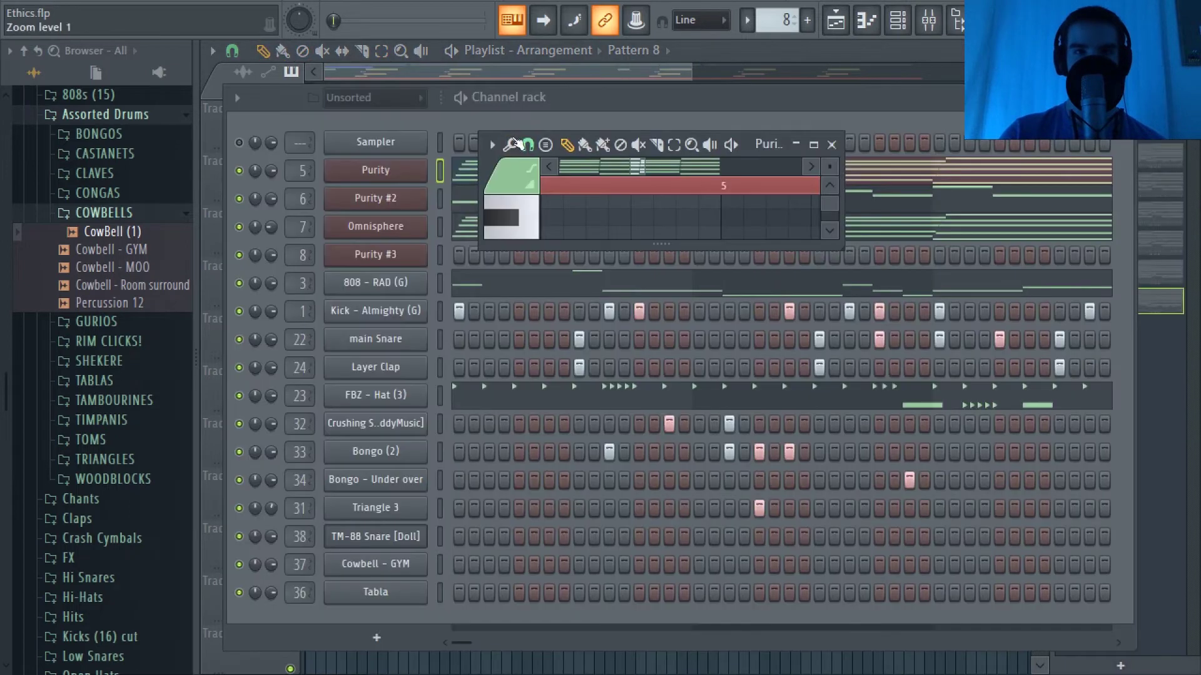
pyautogui.click(581, 108)
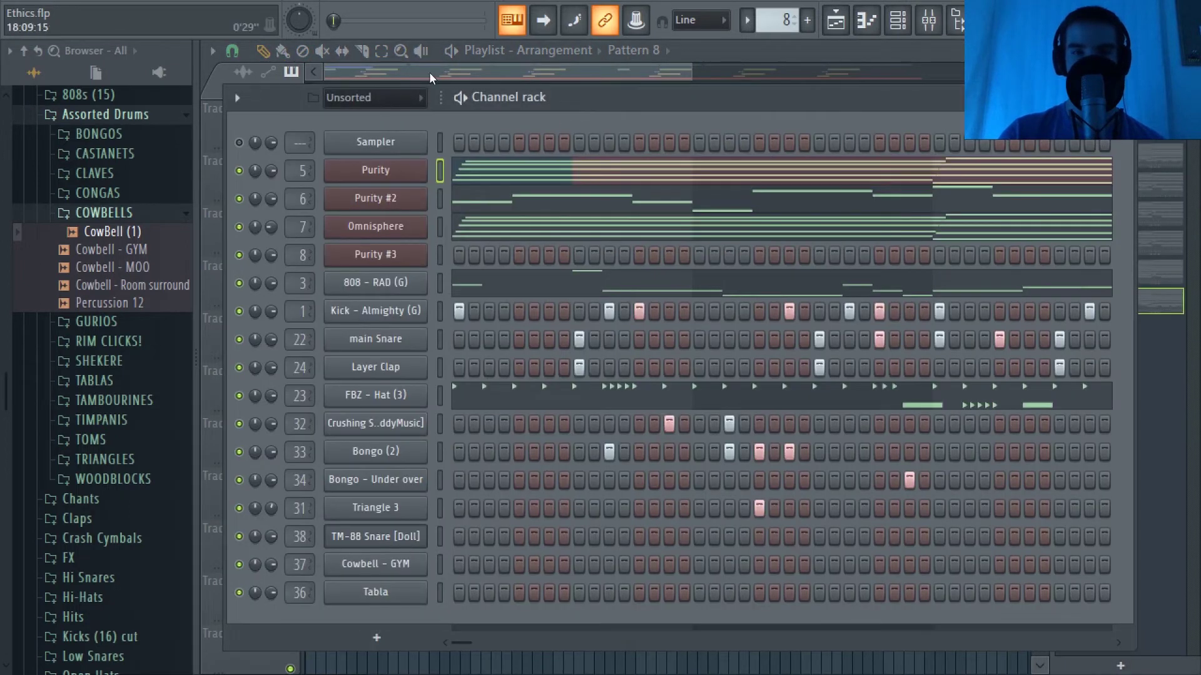
# Step through the patterns from Pattern 9 back to Beginning to compare which channels each one uses.
pyautogui.press('Right')
pyautogui.press('Right')
pyautogui.press('Left')
pyautogui.press('Left')
pyautogui.press('Left')
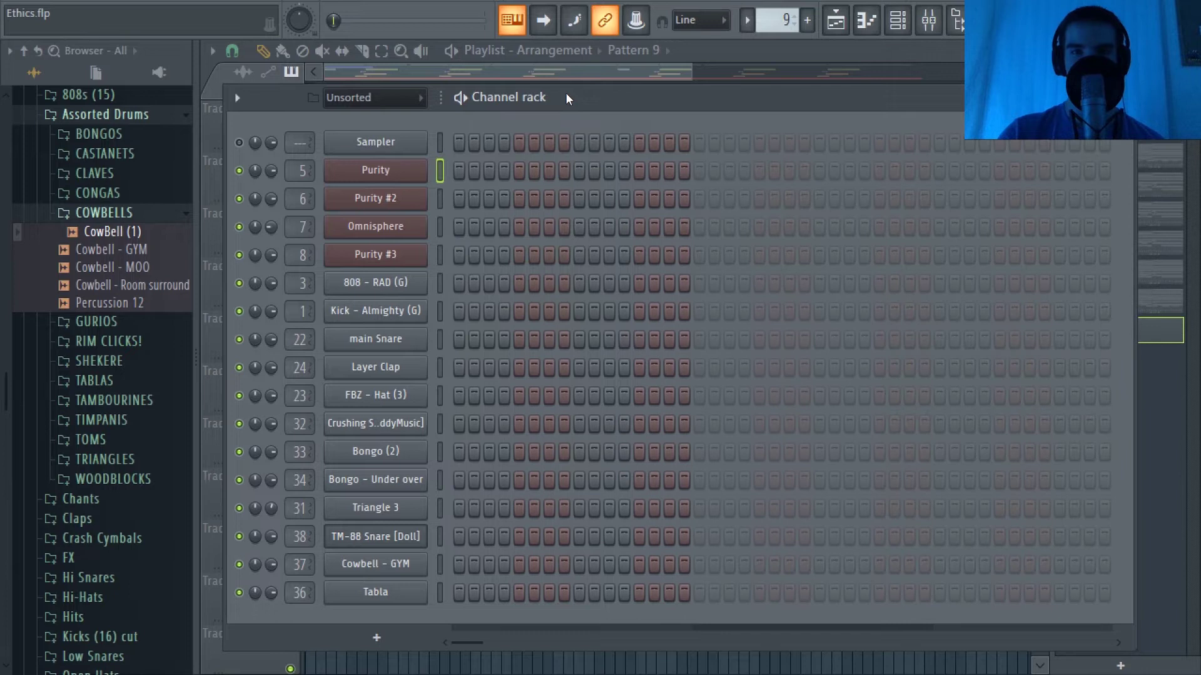
pyautogui.press('Left')
pyautogui.press('Left')
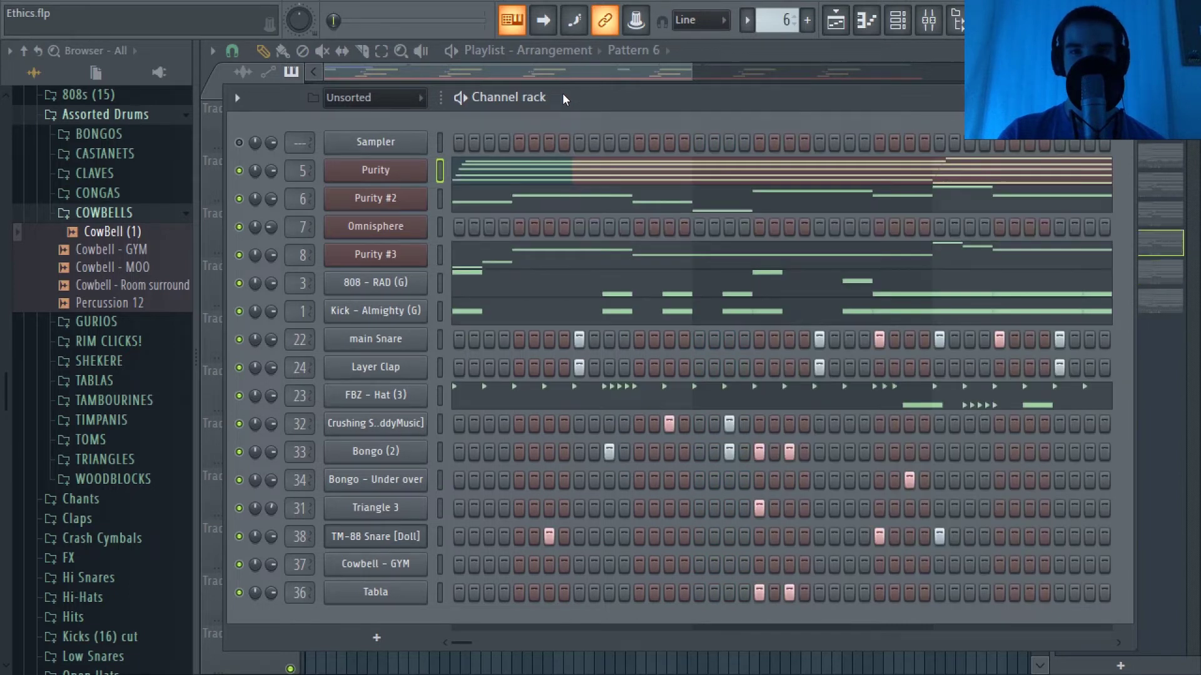
pyautogui.press('Left')
pyautogui.press('Left')
pyautogui.press('Left')
pyautogui.press('Left')
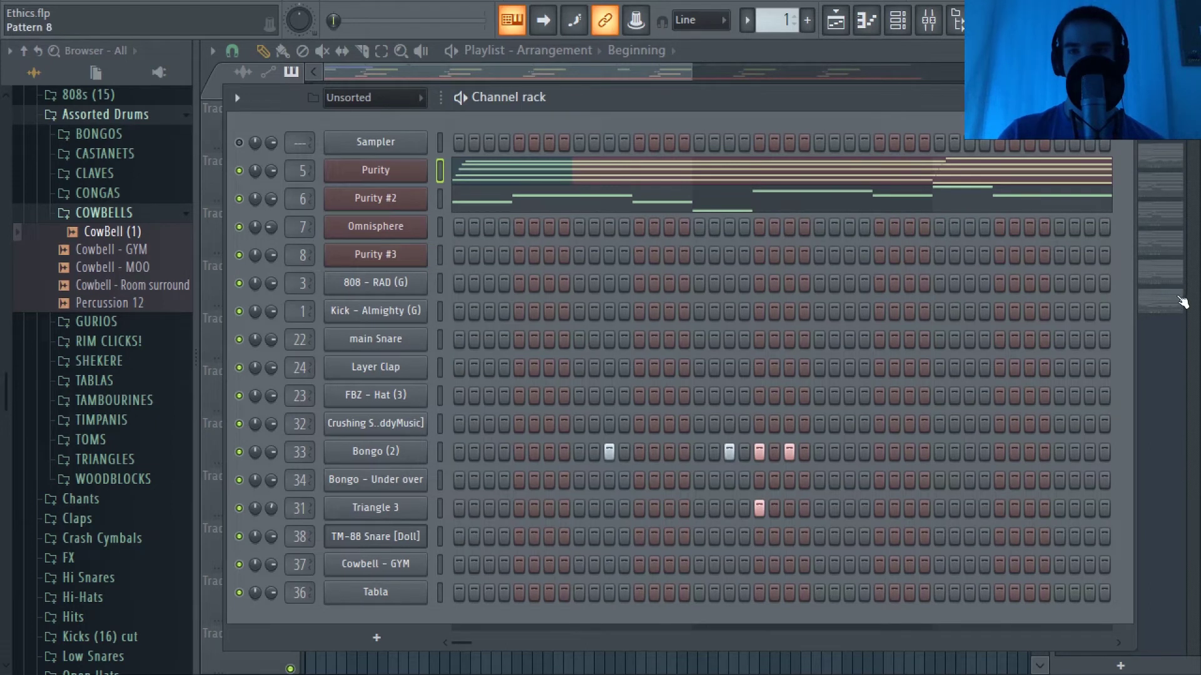
# Make Pattern 8 the active pattern and return to the playlist arrangement.
pyautogui.click(1179, 300)
pyautogui.doubleClick(1120, 301)
pyautogui.click(723, 51)
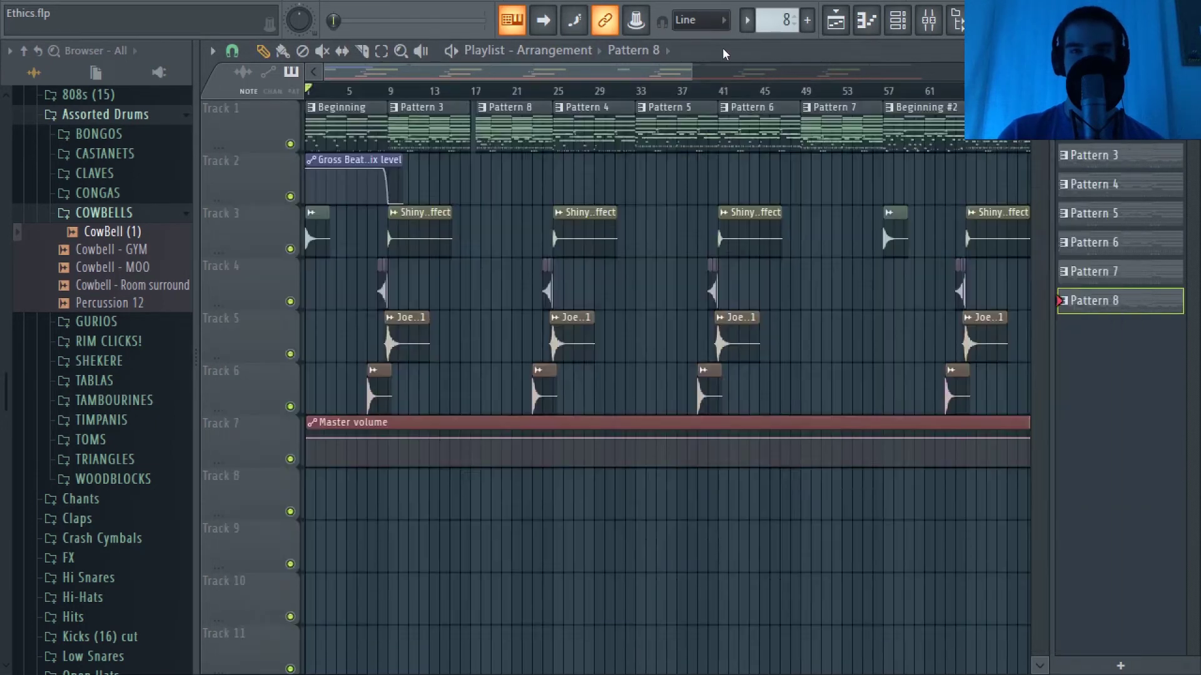
# Select the playlist time range spanning the Pattern 8 clip, ending at bar 25.
pyautogui.scroll(-2, 638, 88)
pyautogui.moveTo(544, 75); pyautogui.dragTo(735, 80)
pyautogui.scroll(-3, 374, 95)
pyautogui.scroll(3, 369, 96)
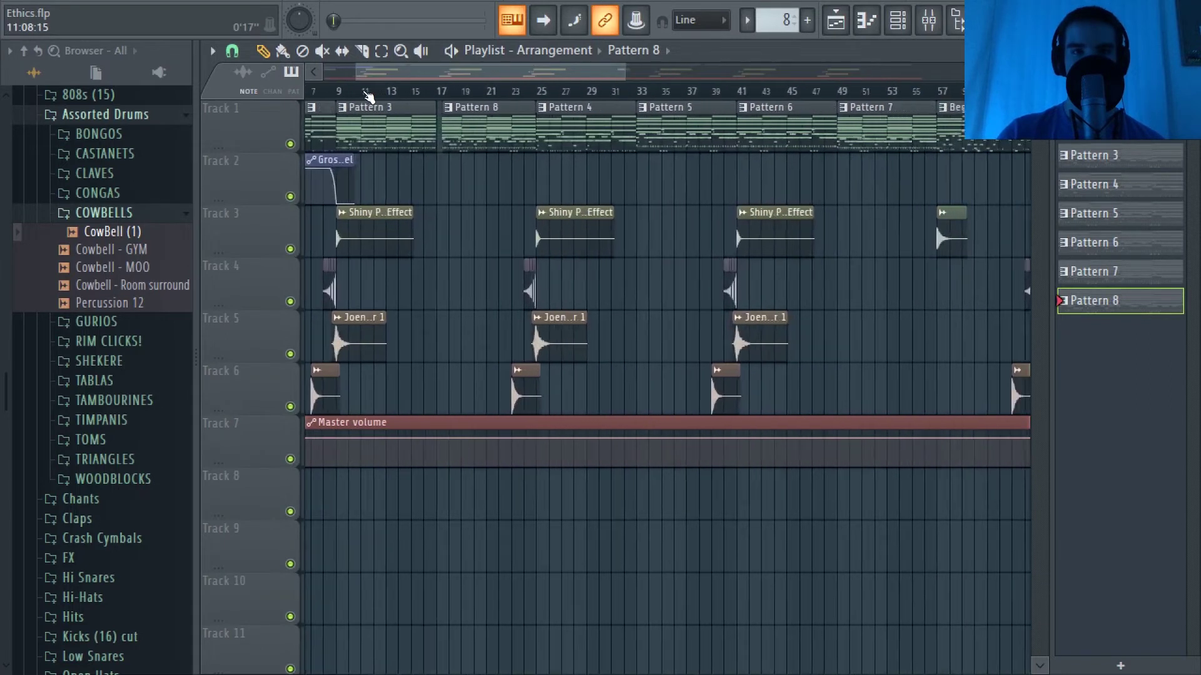
pyautogui.scroll(2, 370, 93)
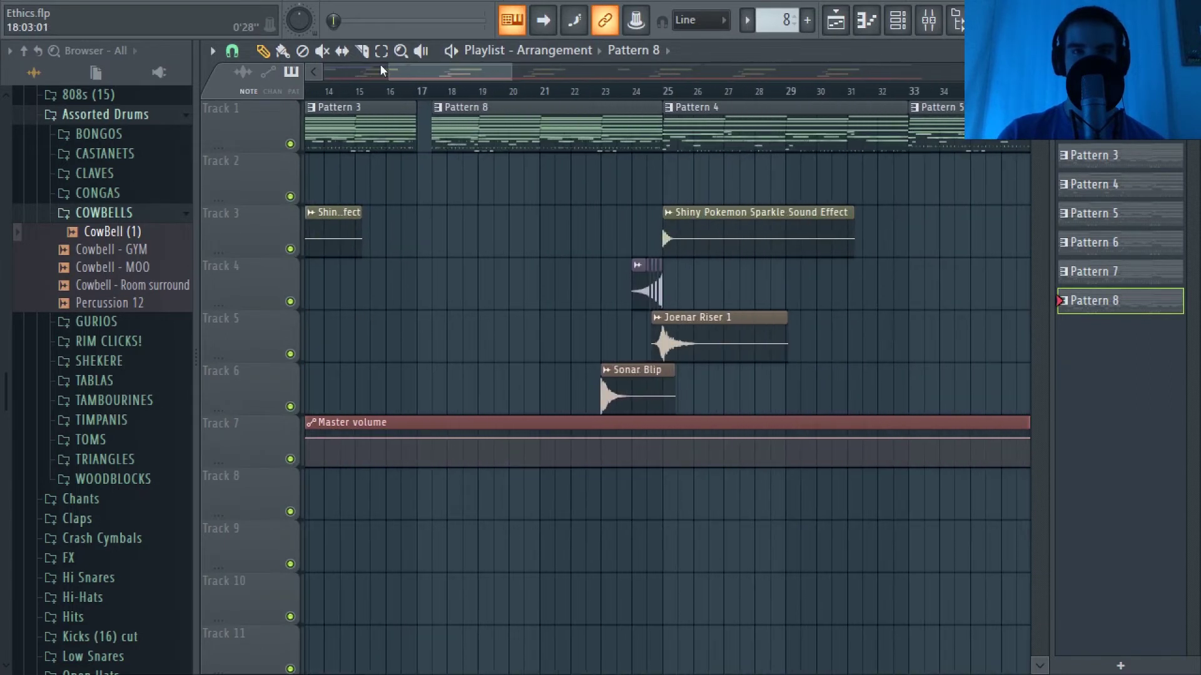
pyautogui.doubleClick(441, 95)
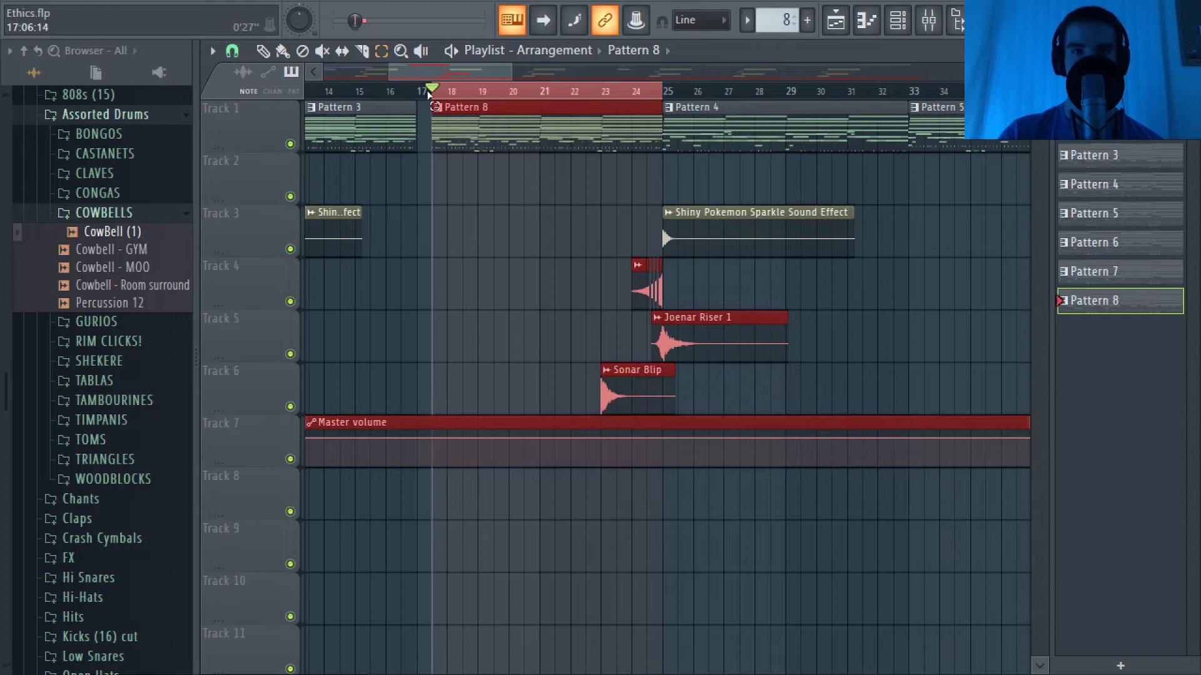
pyautogui.scroll(3, 429, 93)
pyautogui.scroll(-5, 429, 93)
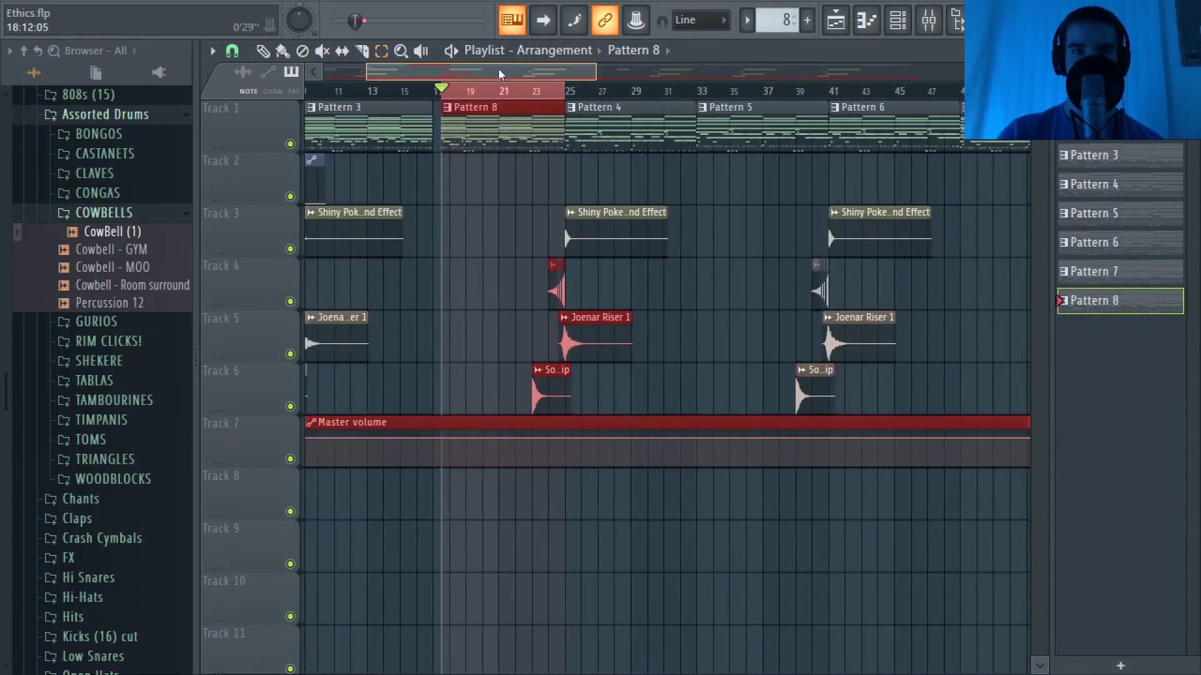
pyautogui.moveTo(498, 73); pyautogui.dragTo(471, 74)
# Bring up the mixer and start playing the selected Pattern 8 section.
pyautogui.press('F6')
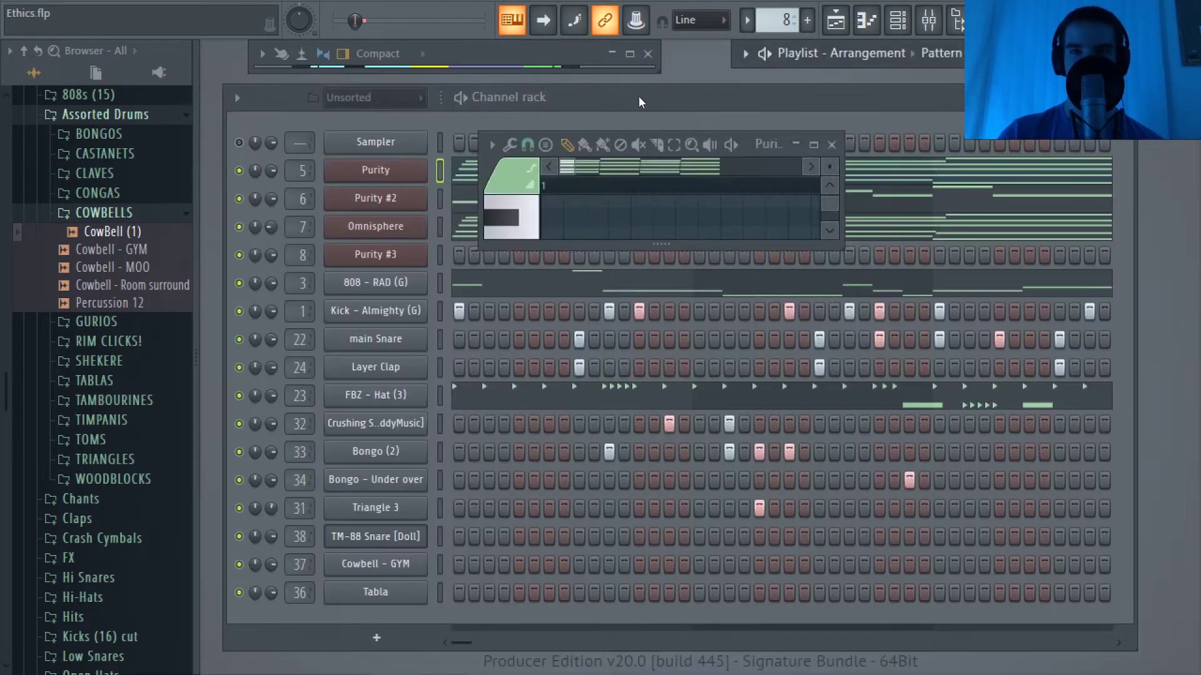
pyautogui.press('F9')
pyautogui.scroll(3, 491, 102)
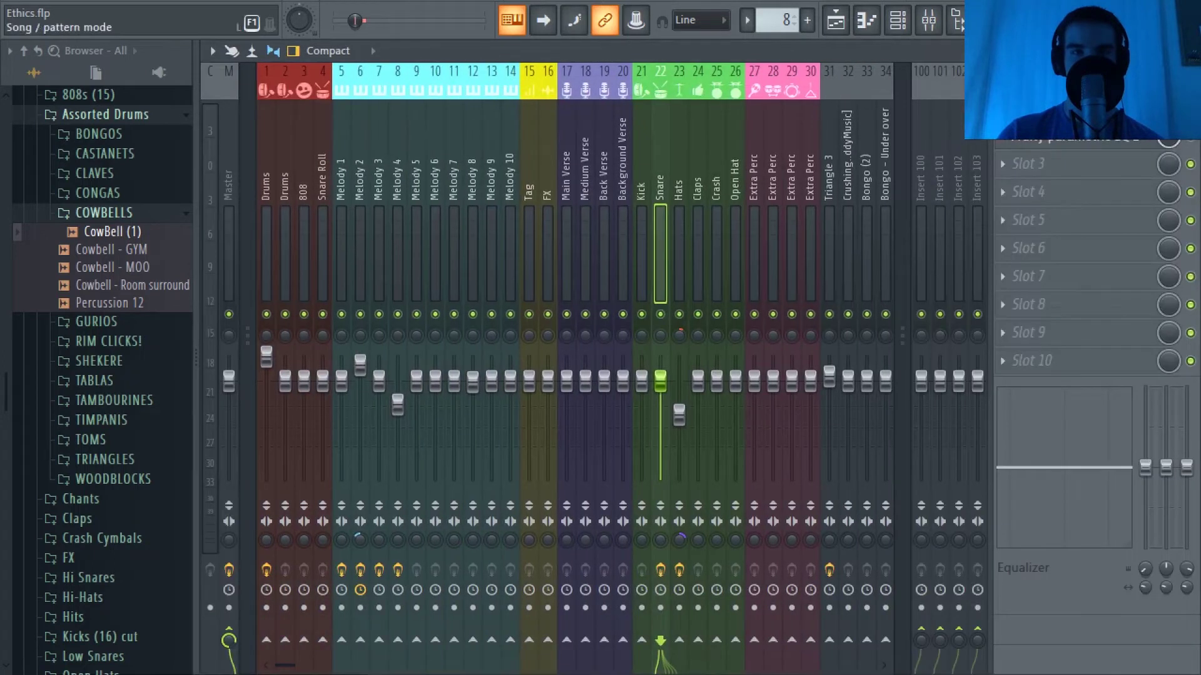
pyautogui.press('space')
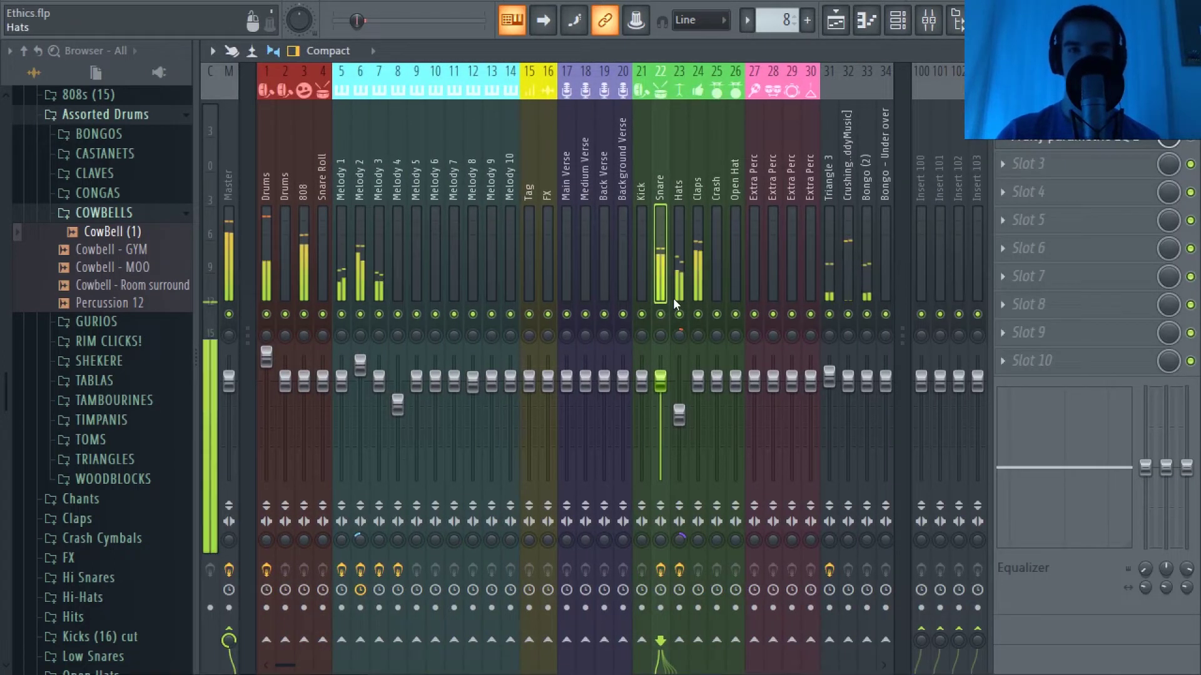
# Solo the Melody 1 mixer track and unmute Melody 2 and Melody 3 alongside it.
pyautogui.rightClick(342, 314)
pyautogui.click(360, 313)
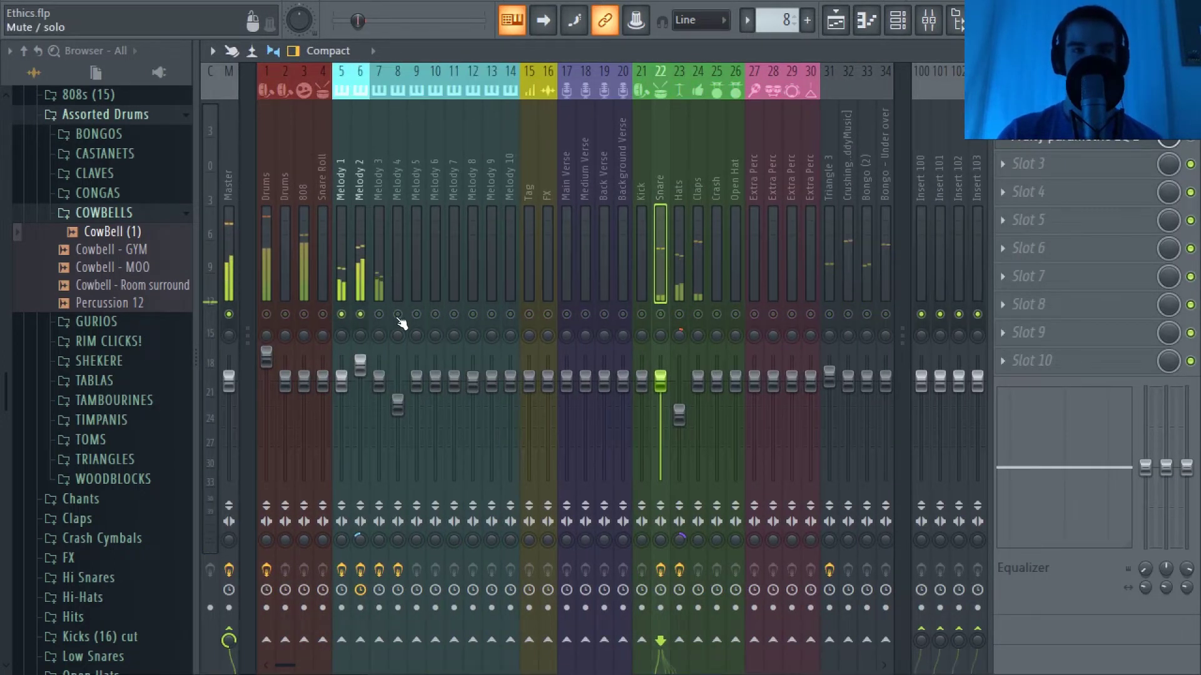
pyautogui.click(398, 314)
pyautogui.click(379, 315)
pyautogui.click(397, 315)
# Select the Melody 1 mixer track and mute Melody 2 and Melody 3, leaving Melody 1 soloed.
pyautogui.scroll(-3, 366, 227)
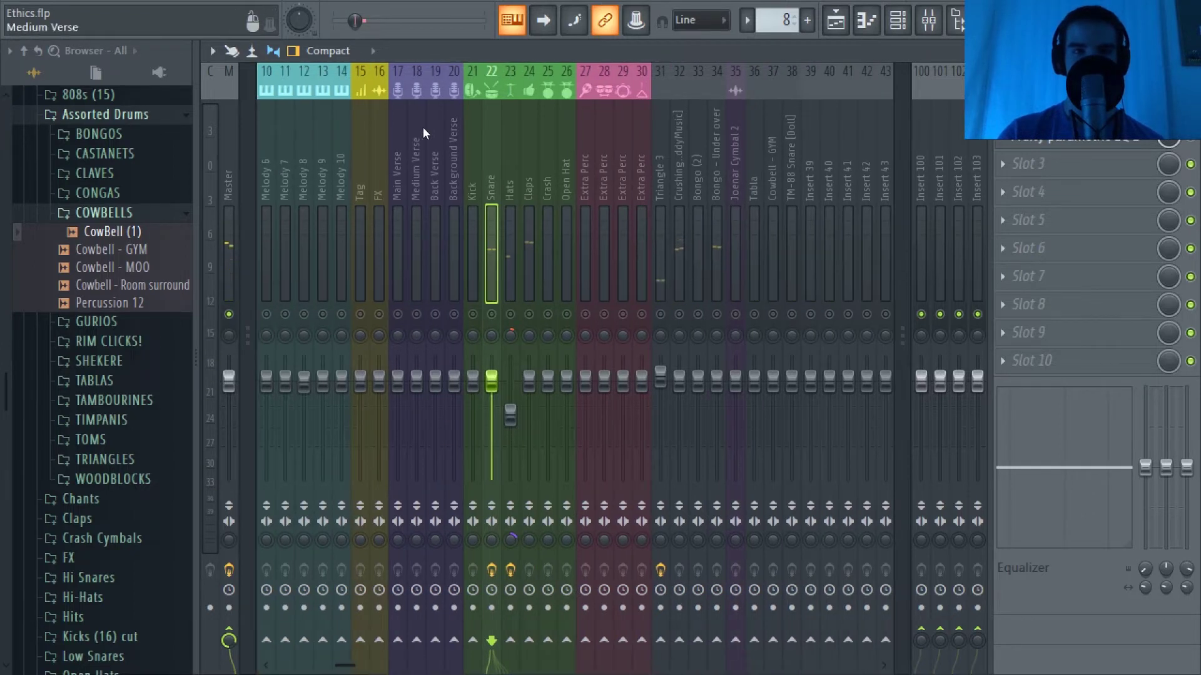
pyautogui.scroll(3, 422, 126)
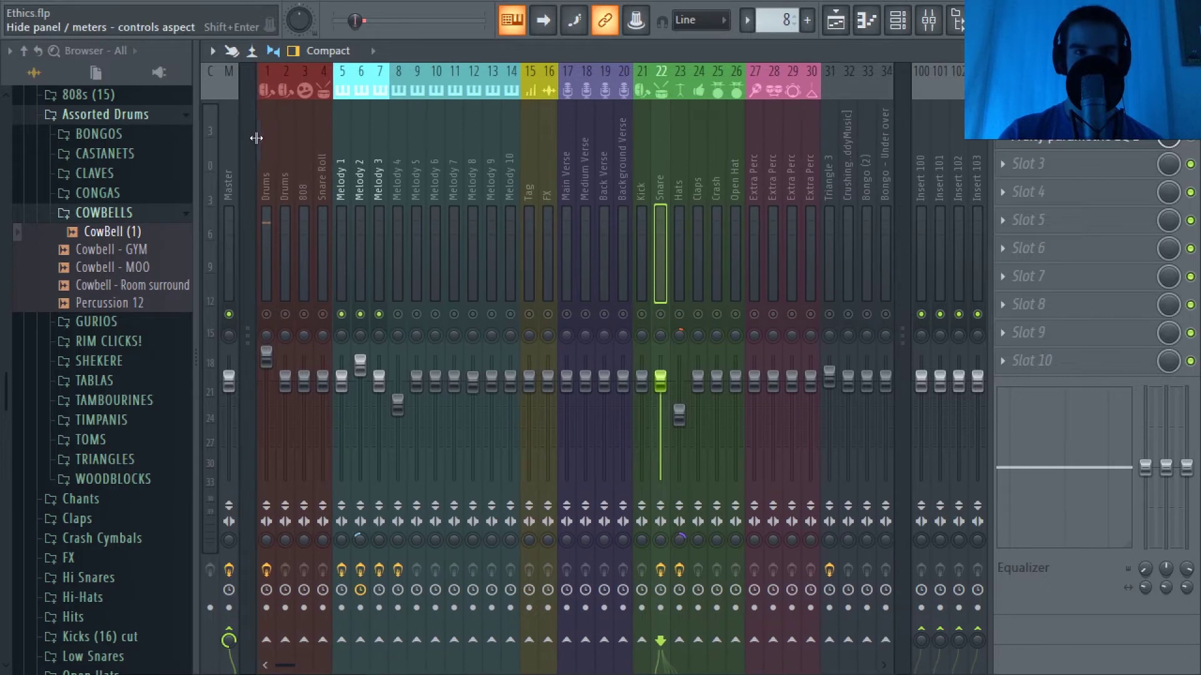
pyautogui.click(357, 199)
pyautogui.click(342, 204)
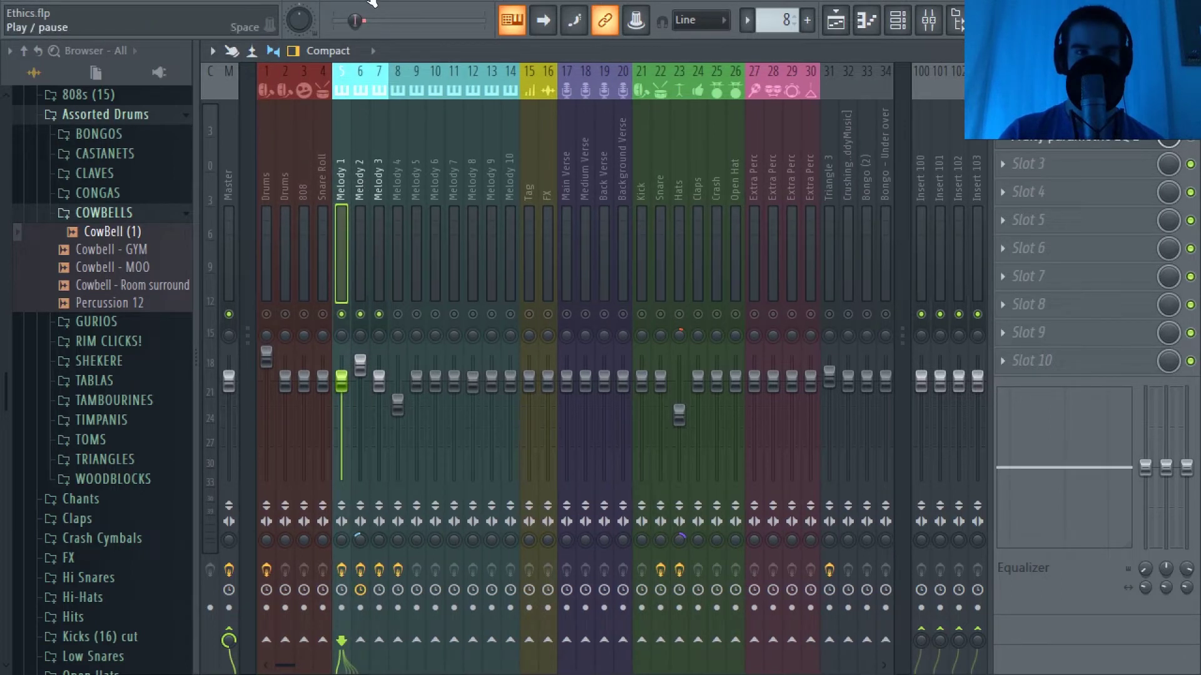
pyautogui.click(360, 314)
pyautogui.click(379, 314)
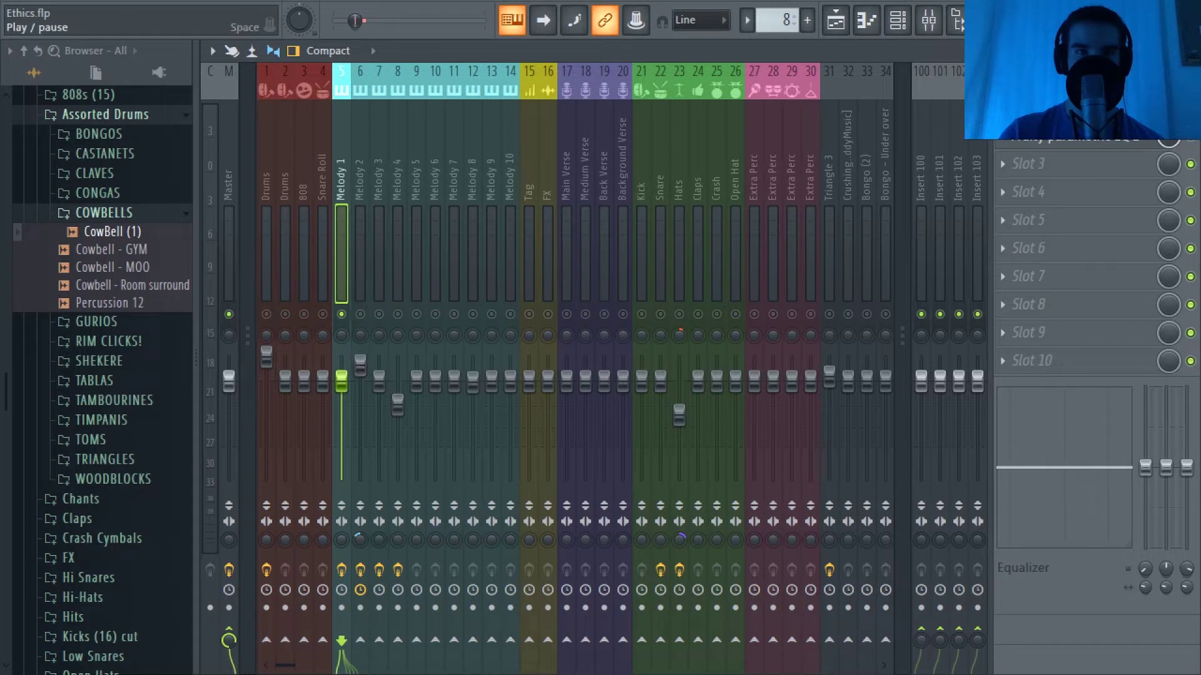
# Play the section, unmute Melody 2, and lower its volume fader to about 106%.
pyautogui.press('space')
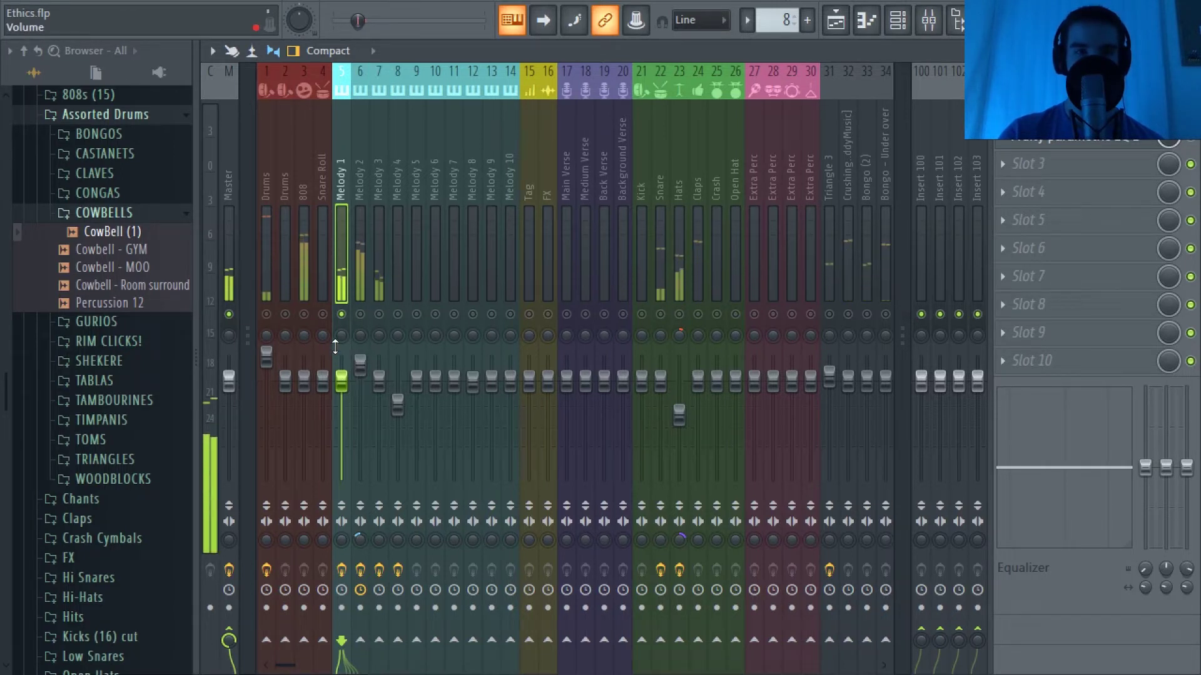
pyautogui.click(360, 371)
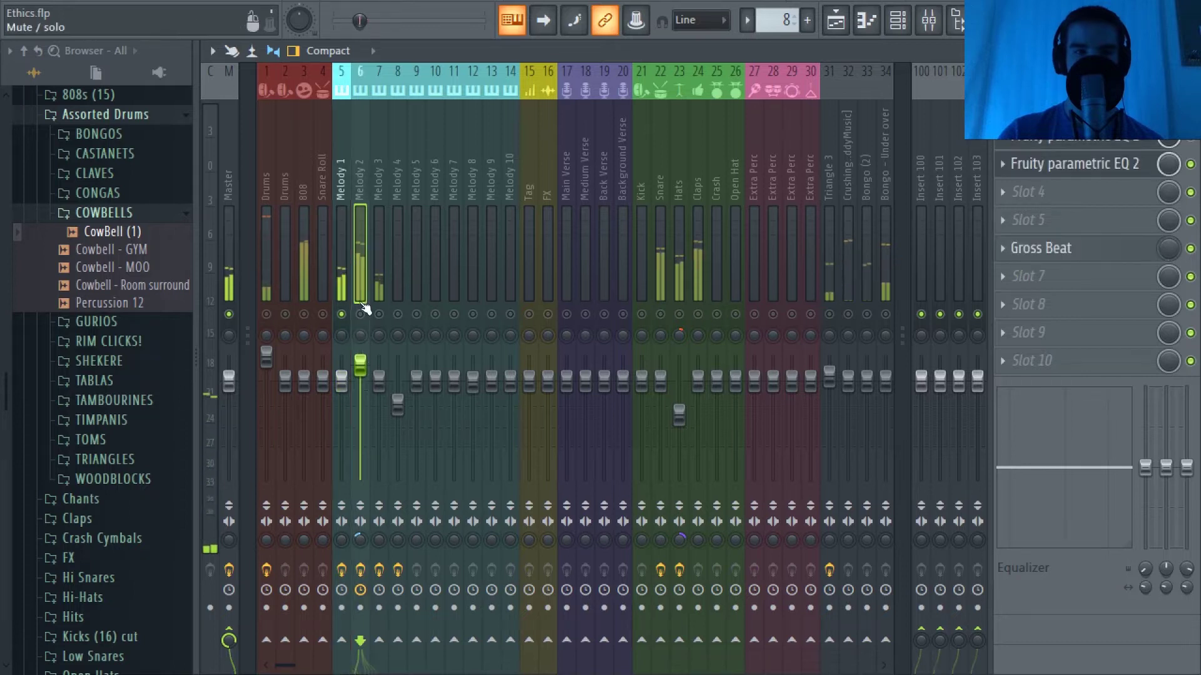
pyautogui.moveTo(360, 374); pyautogui.dragTo(359, 373)
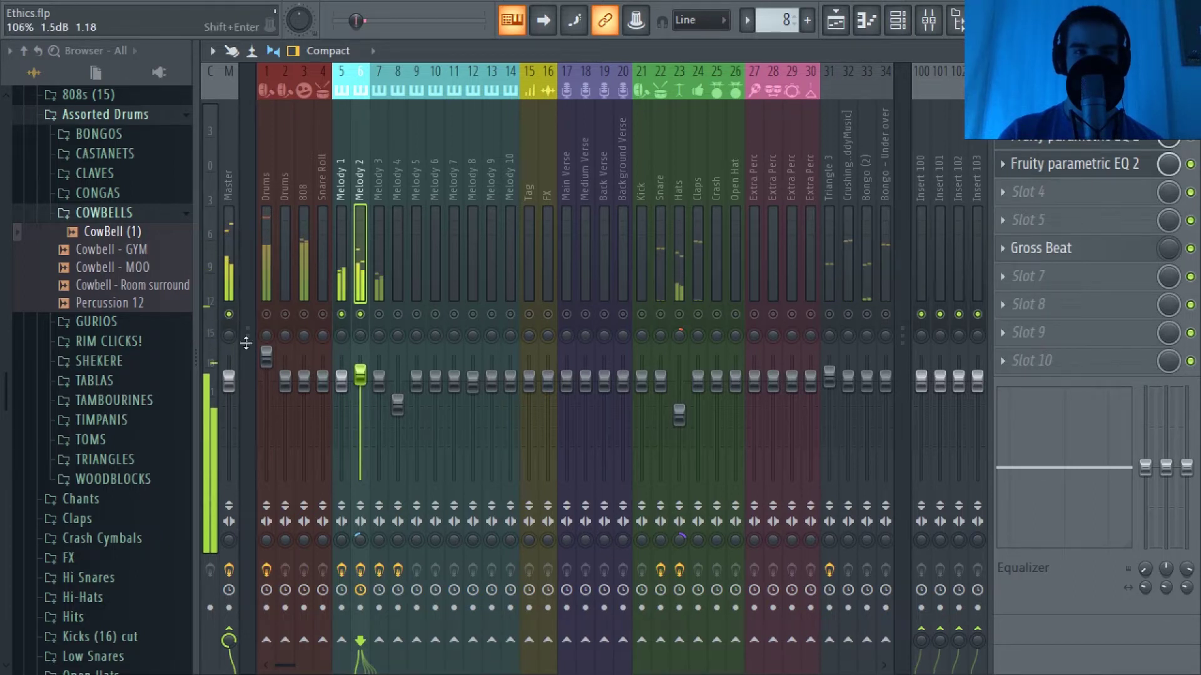
# Move the Tabla, Cowbell - GYM and TM-88 Snare mixer tracks ahead of the Joenar Cymbal 2 track.
pyautogui.scroll(-3, 420, 245)
pyautogui.scroll(-4, 420, 244)
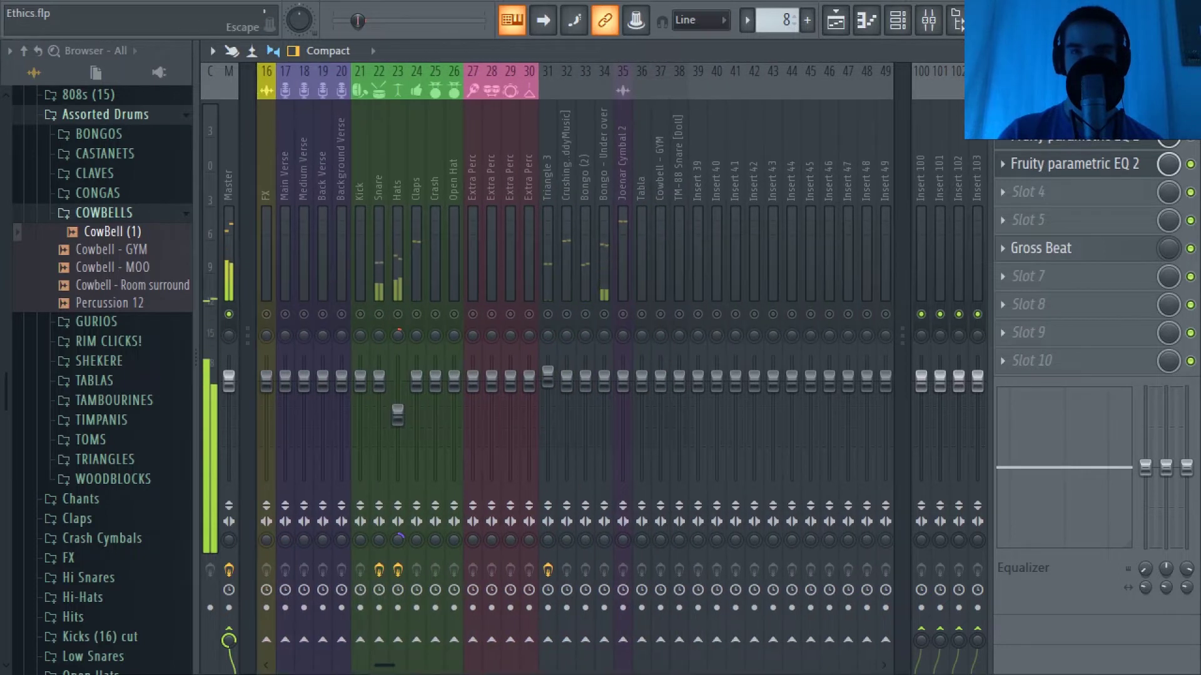
pyautogui.moveTo(634, 225); pyautogui.dragTo(664, 240)
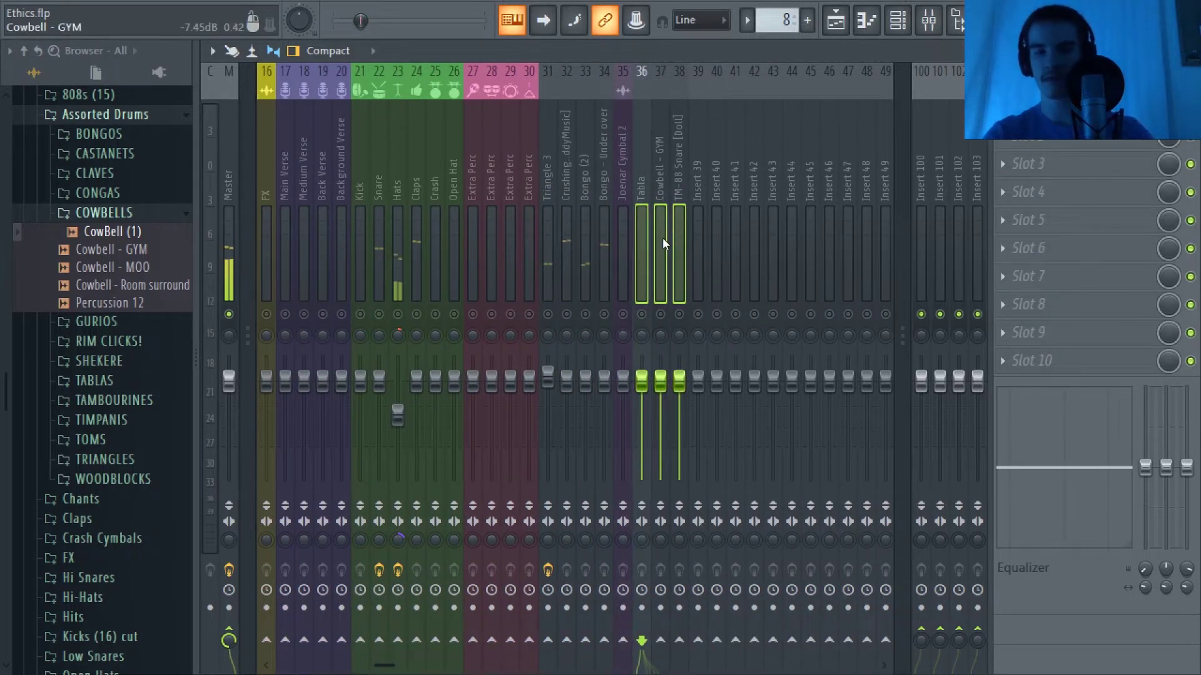
pyautogui.press('Left')
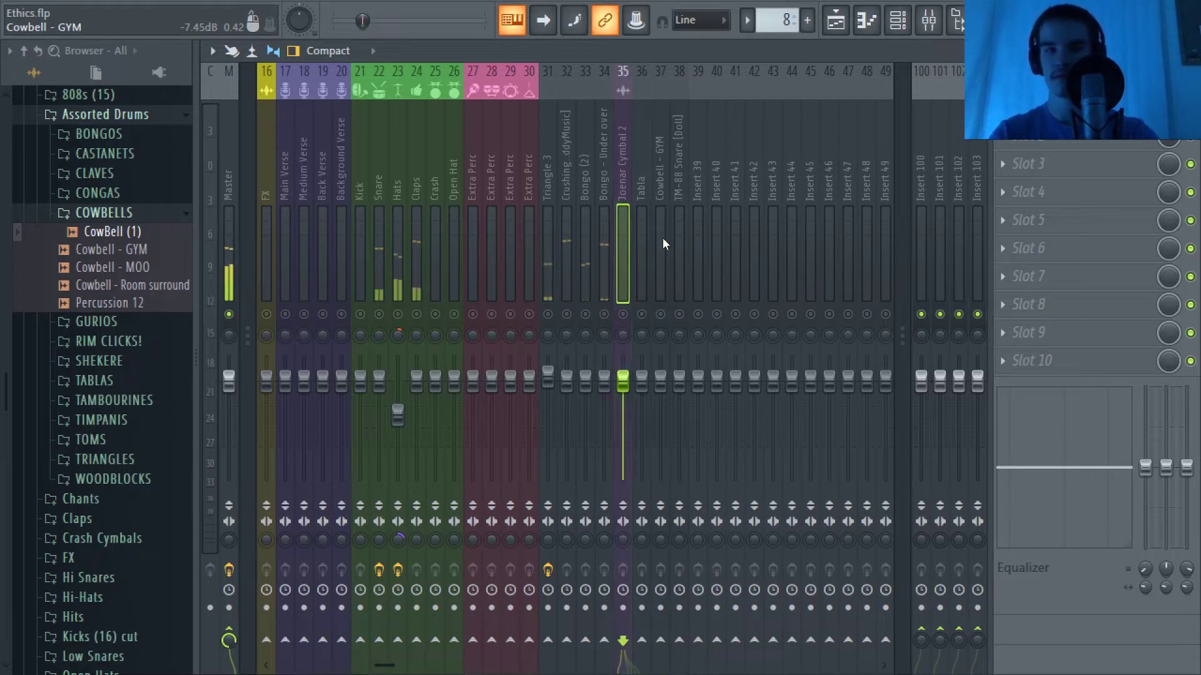
pyautogui.click(643, 235)
pyautogui.click(674, 241)
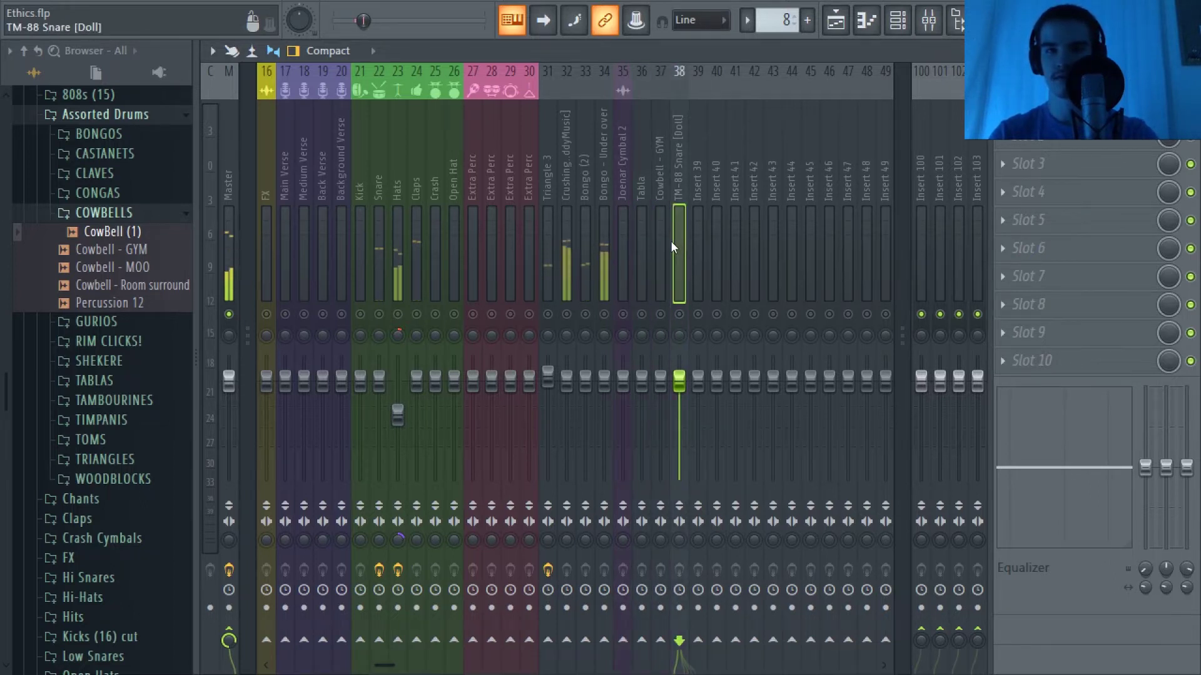
pyautogui.moveTo(671, 242); pyautogui.dragTo(644, 238)
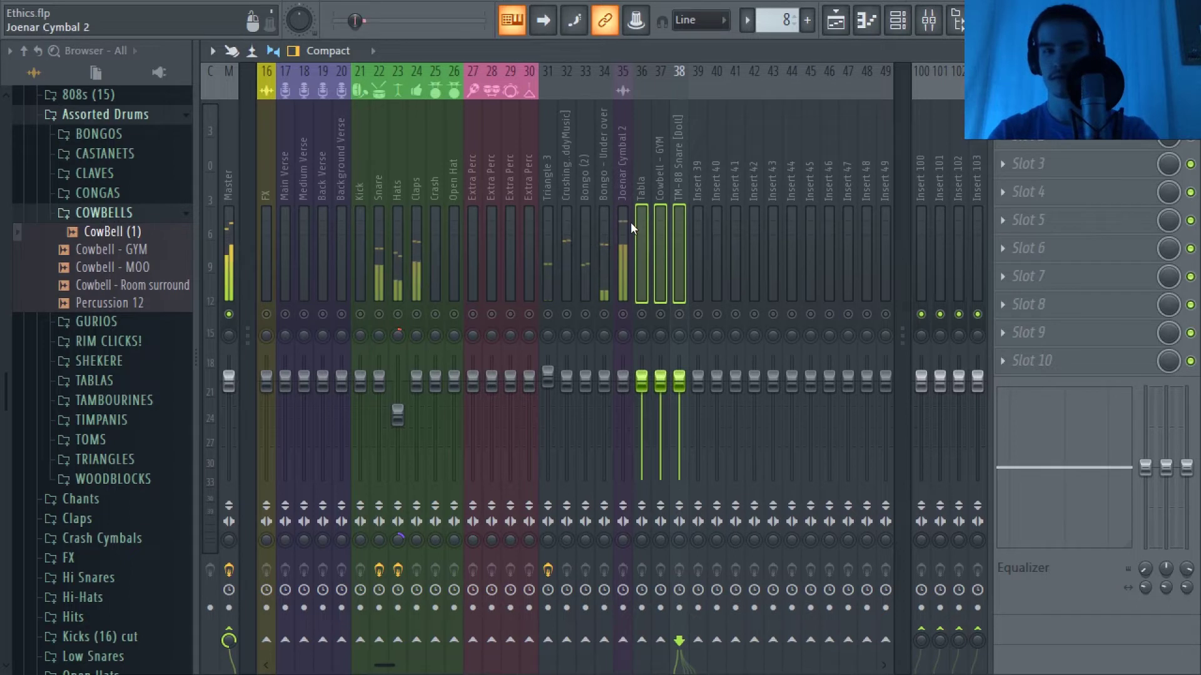
pyautogui.hotkey('alt', 'Left')
pyautogui.click(681, 205)
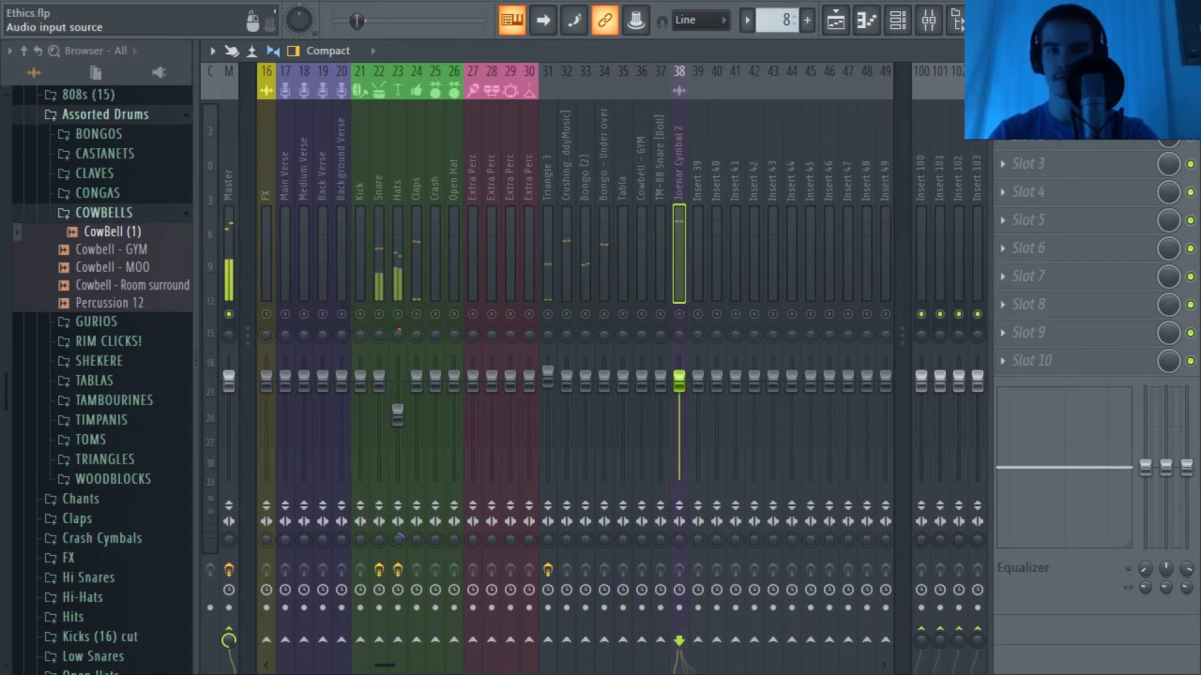
# Switch to the channel rack and show all channels, including the audio clips.
pyautogui.click(1150, 51)
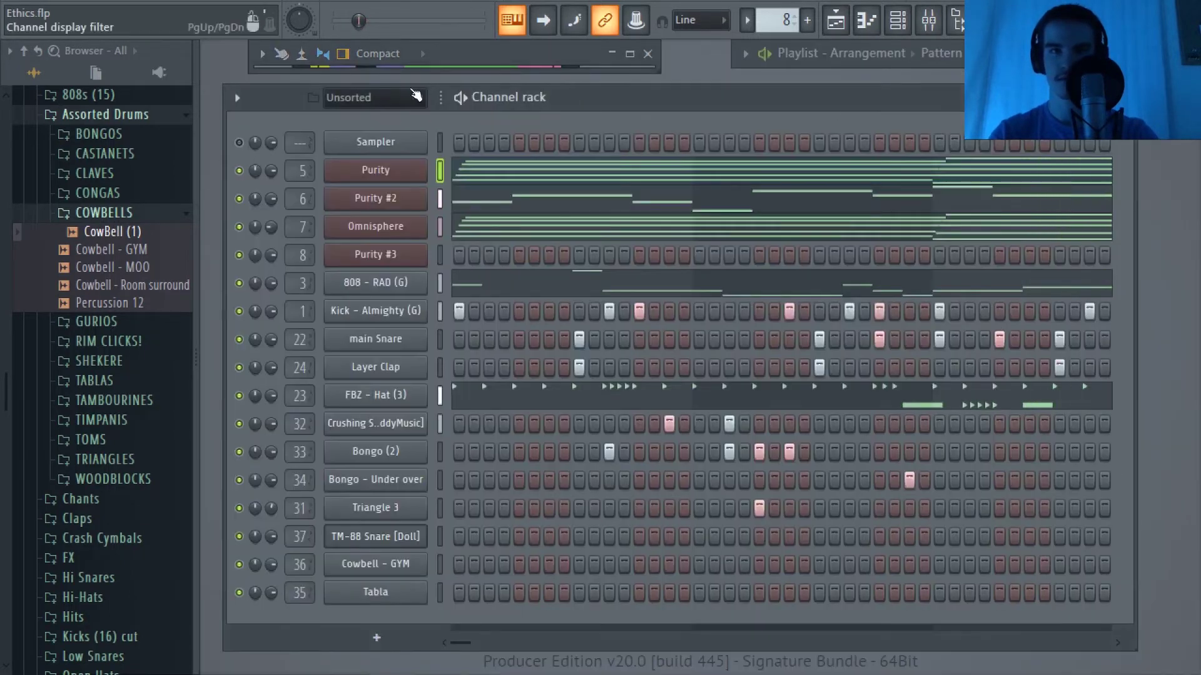
pyautogui.click(404, 98)
pyautogui.click(390, 119)
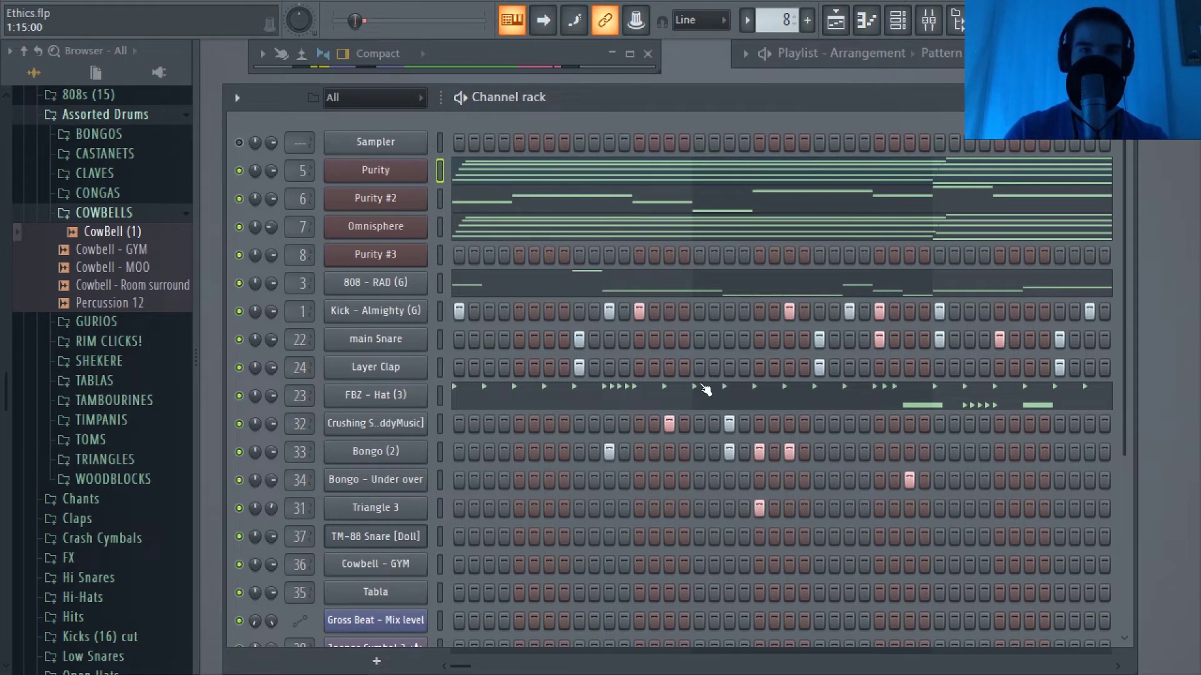
pyautogui.scroll(-3, 589, 245)
pyautogui.scroll(-1, 590, 245)
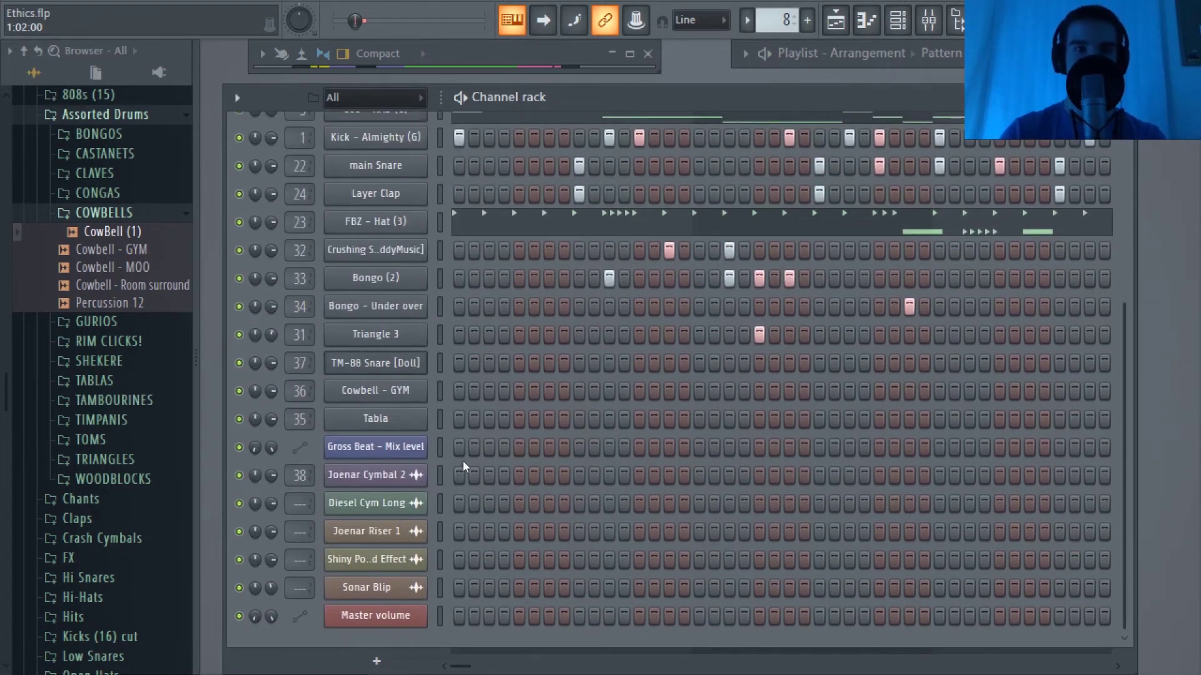
# Assign the Diesel Cym Long and Joenar Riser 1 audio clips to free mixer tracks 39 and 40.
pyautogui.click(369, 504)
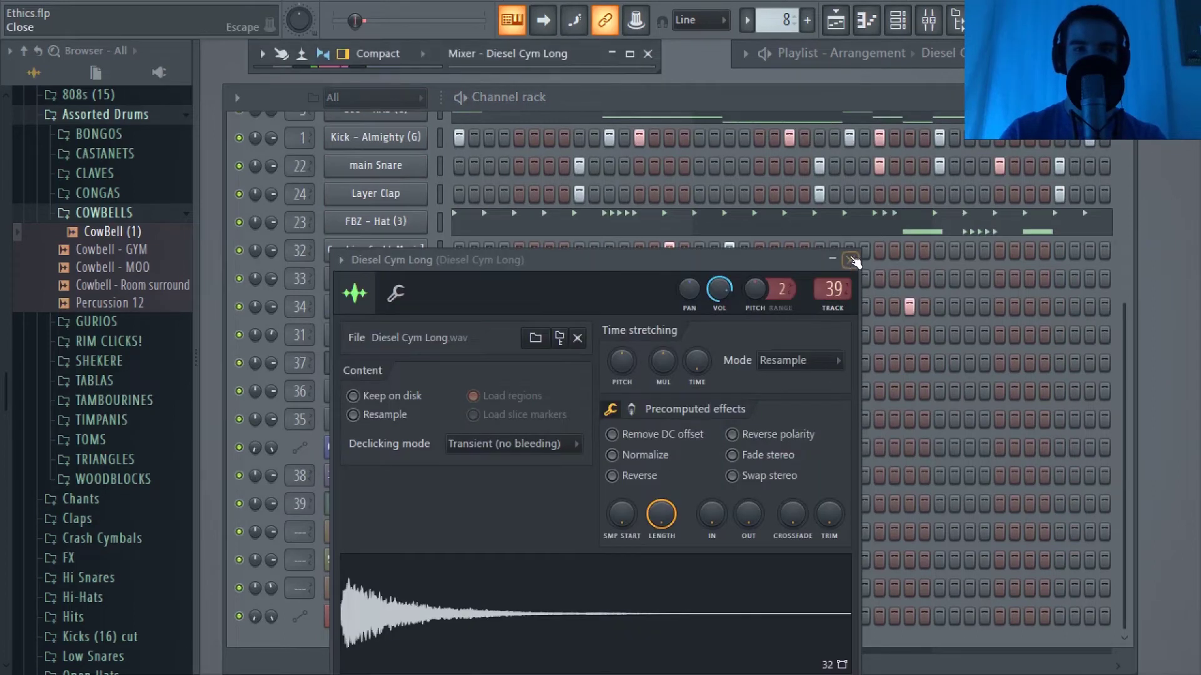
pyautogui.click(850, 260)
pyautogui.click(369, 532)
pyautogui.hotkey('ctrl', 'l')
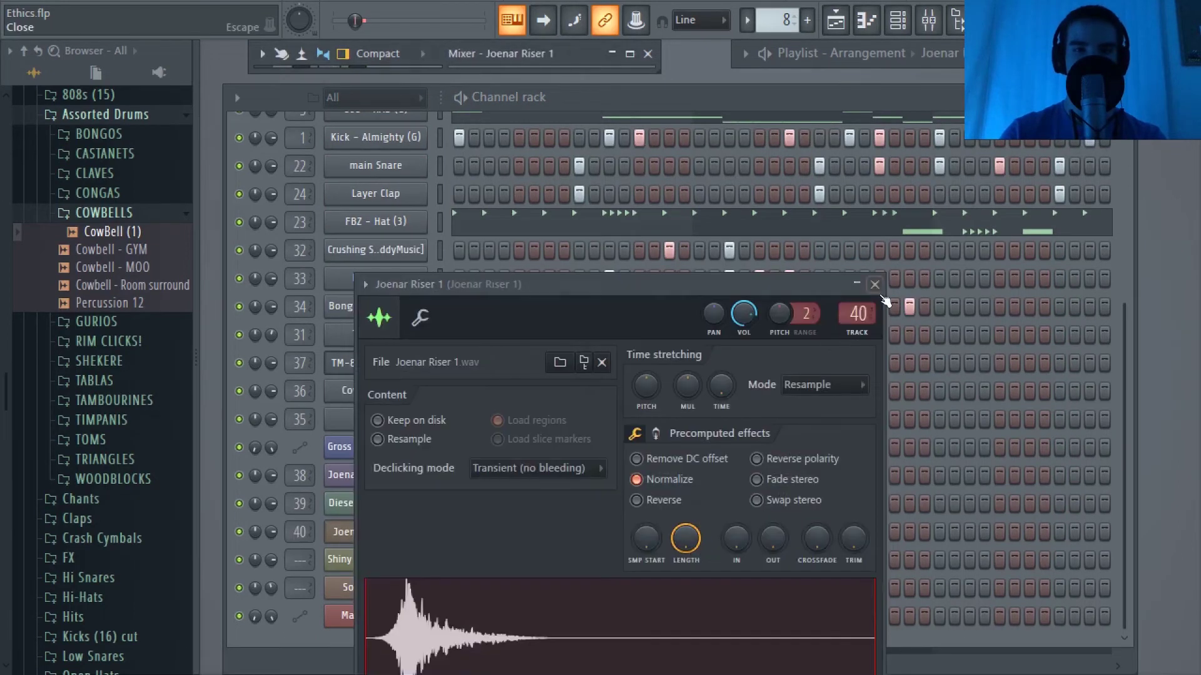
pyautogui.click(875, 283)
# Assign the Shiny Pokemon Sparkle Sound Effect and Sonar Blip audio clips to free mixer tracks 41 and 42.
pyautogui.click(341, 559)
pyautogui.hotkey('ctrl', 'l')
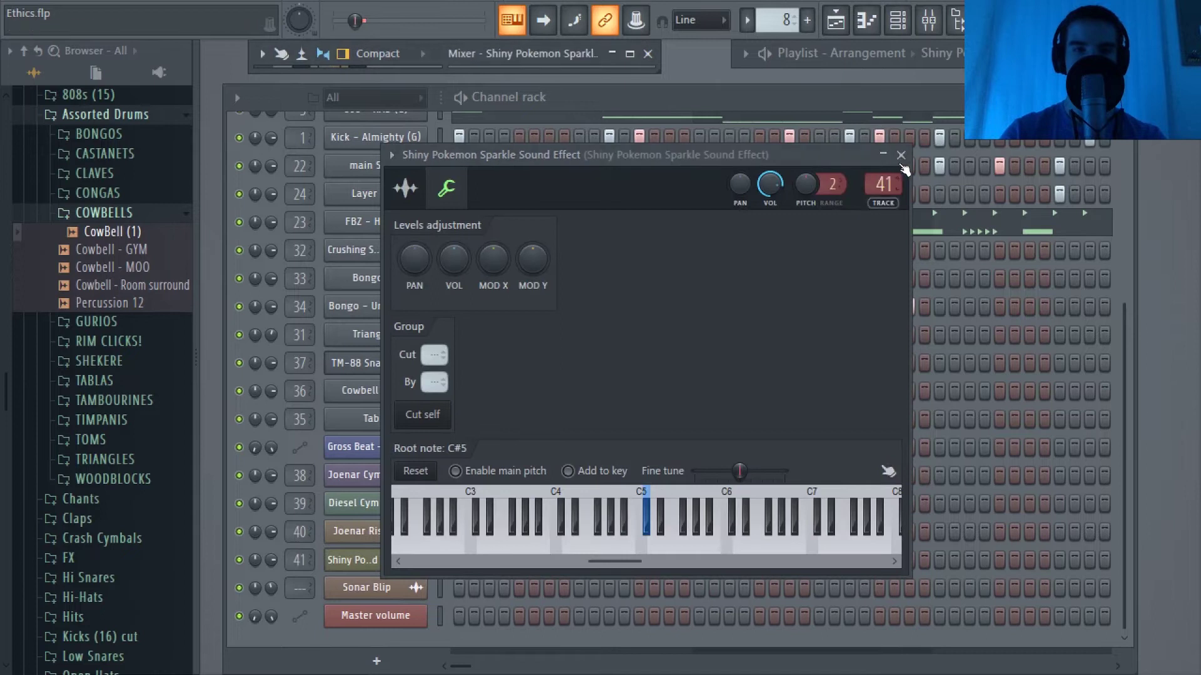
pyautogui.click(900, 154)
pyautogui.click(365, 588)
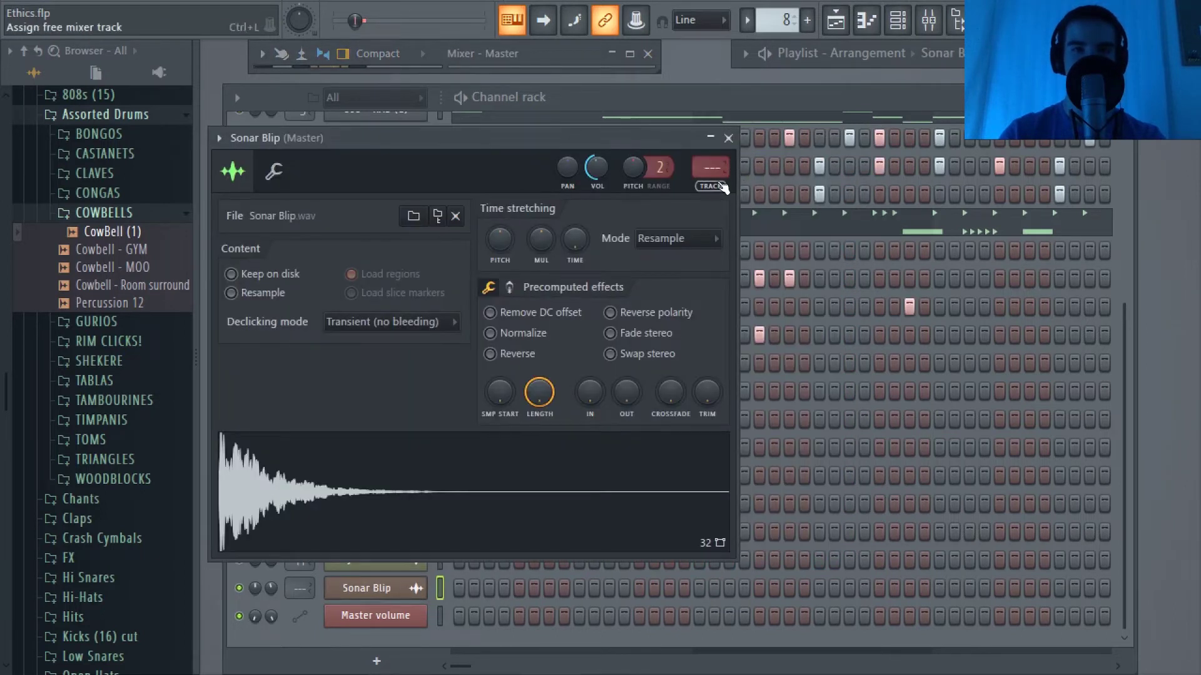
pyautogui.hotkey('ctrl', 'l')
pyautogui.click(728, 137)
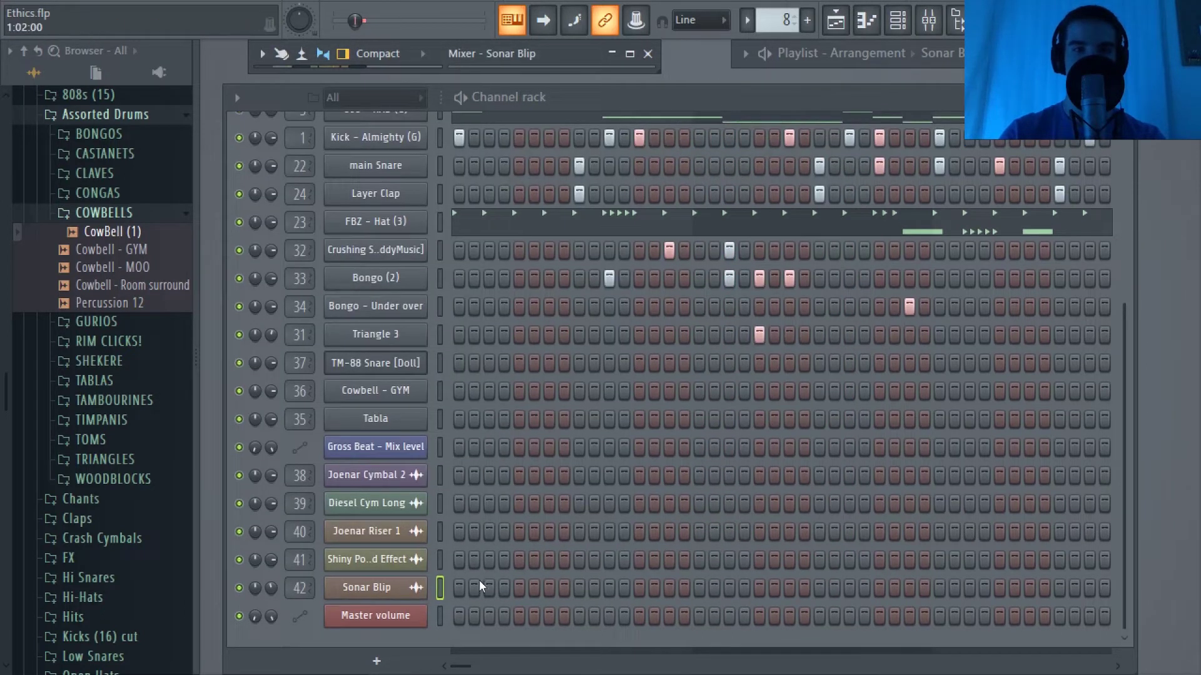
# Filter the channel rack to show only the Unsorted channels.
pyautogui.scroll(6, 487, 586)
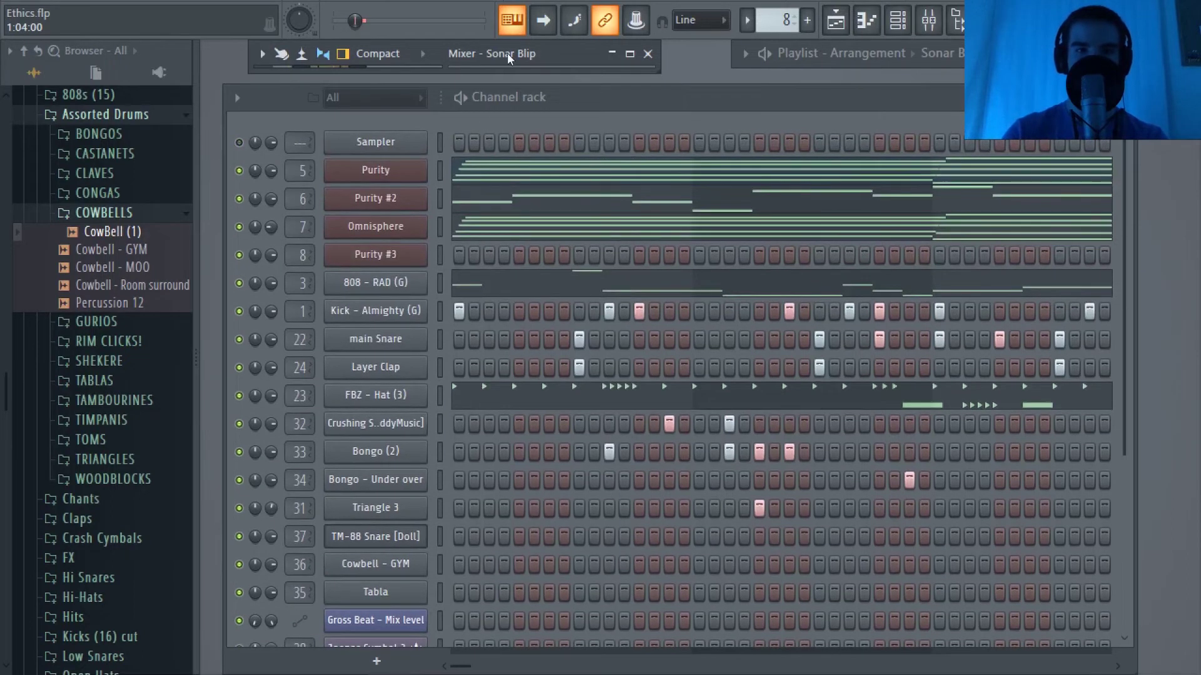
pyautogui.scroll(-6, 510, 358)
pyautogui.scroll(6, 510, 357)
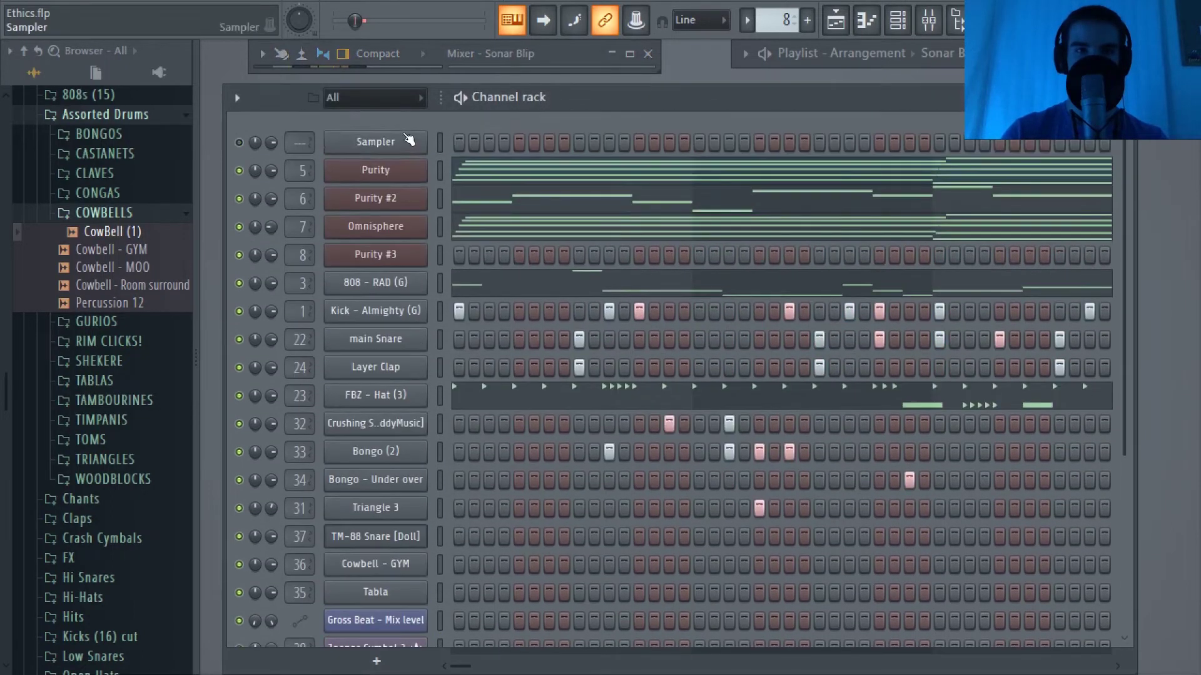
pyautogui.click(413, 98)
pyautogui.click(412, 177)
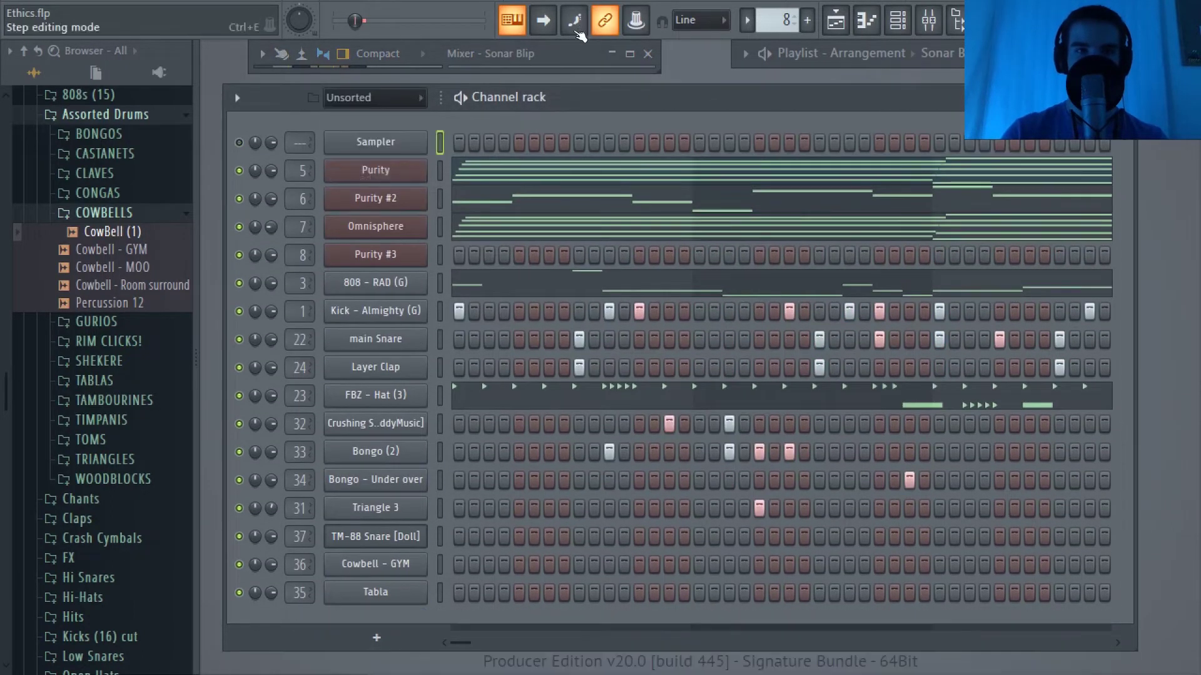
# Shift the five mixer tracks from Joenar Cymbal 2 through Sonar Blip one slot right, leaving insert 38 empty.
pyautogui.click(568, 52)
pyautogui.scroll(8, 554, 167)
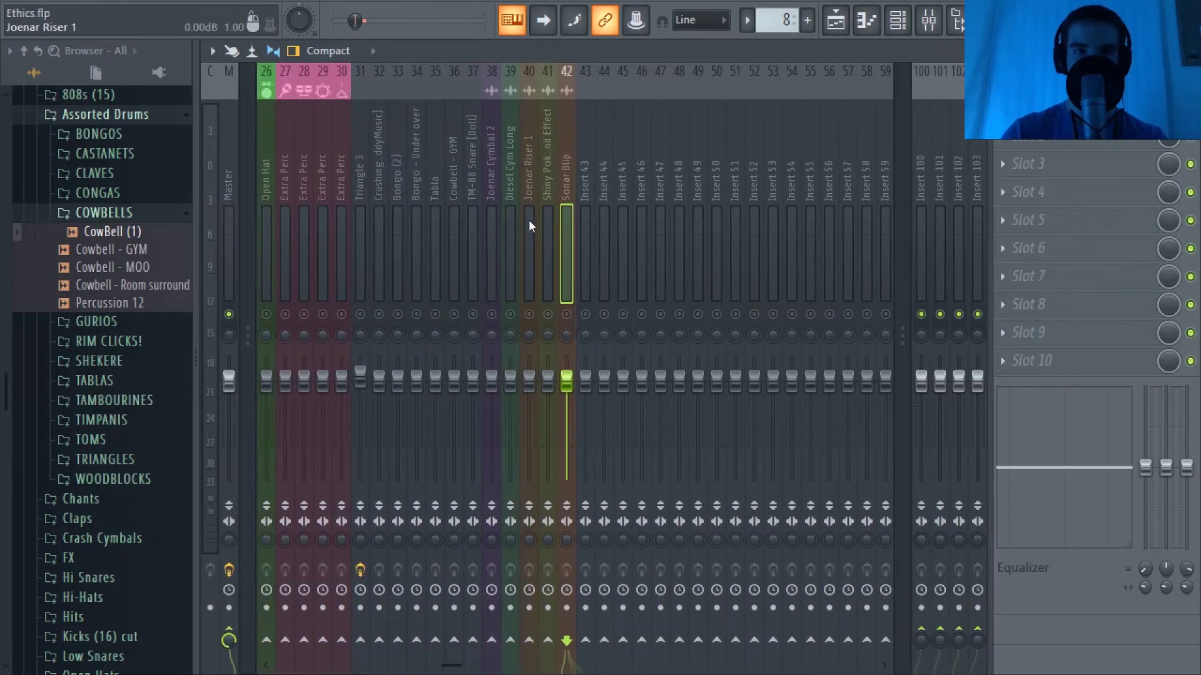
pyautogui.scroll(1, 441, 274)
pyautogui.moveTo(666, 234); pyautogui.dragTo(743, 234)
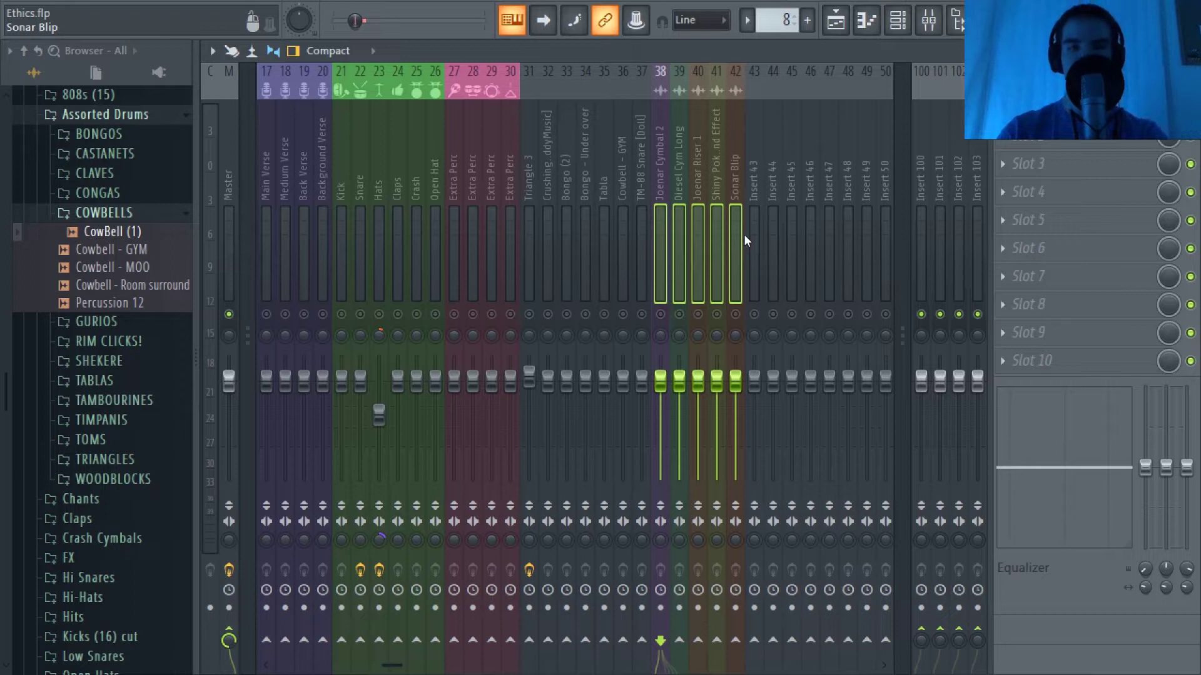
pyautogui.hotkey('alt', 'Right')
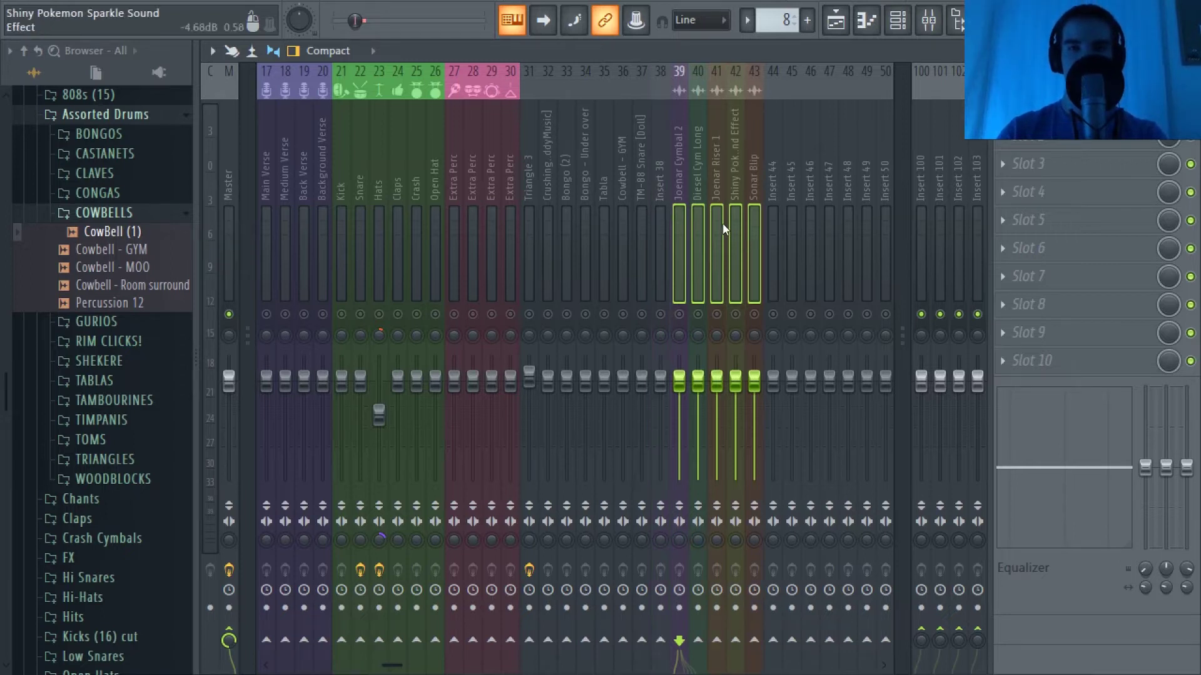
# Add mixer separators before the Joenar Cymbal 2 track and before Insert 44, setting off the effect tracks.
pyautogui.rightClick(645, 148)
pyautogui.rightClick(674, 149)
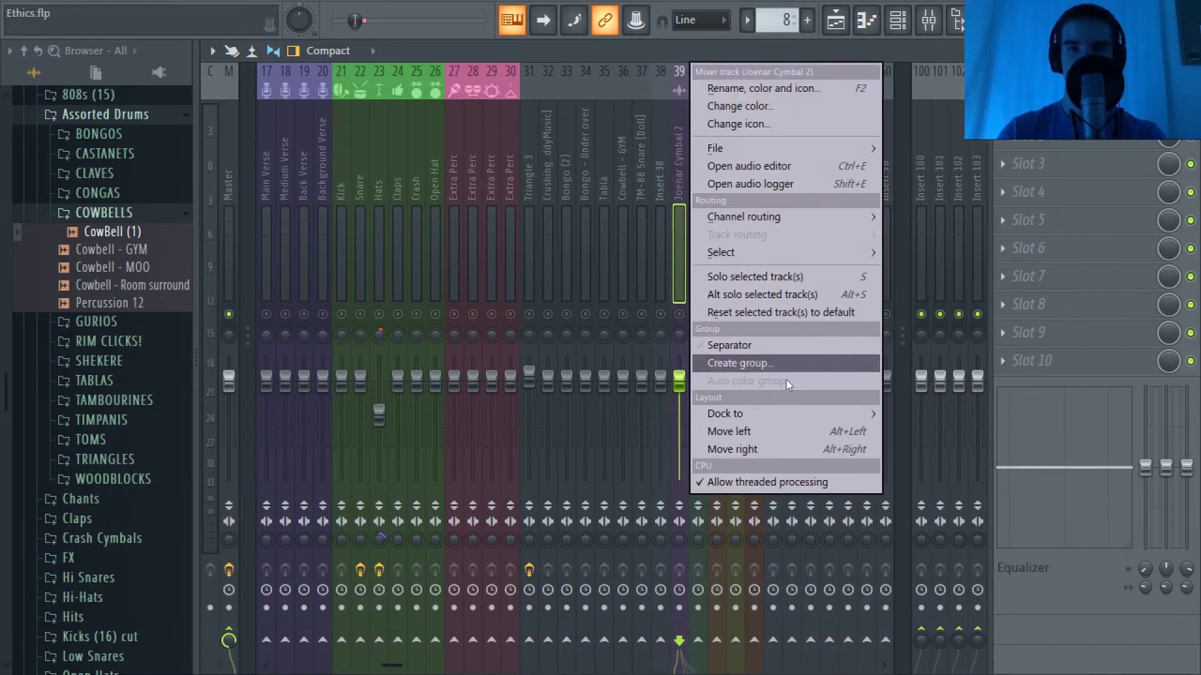
pyautogui.click(778, 363)
pyautogui.click(771, 190)
pyautogui.rightClick(770, 190)
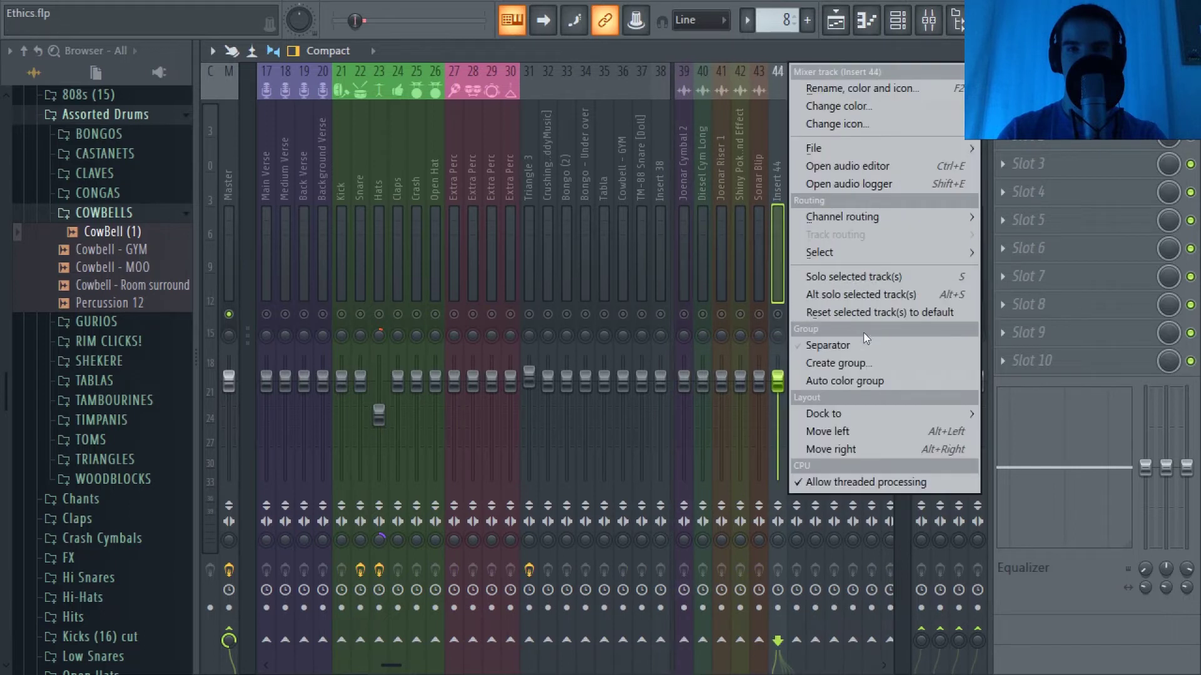
pyautogui.click(861, 344)
# Add mixer separators before the empty Insert 38 track and before the Triangle 3 track.
pyautogui.moveTo(762, 175); pyautogui.dragTo(714, 169)
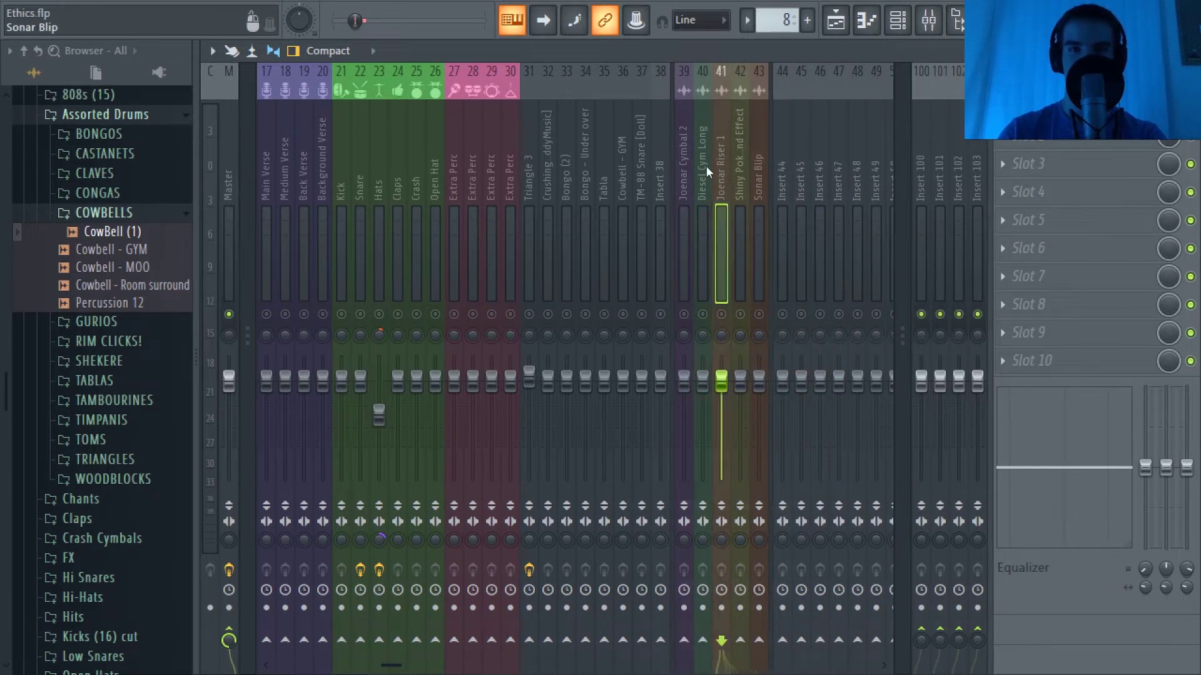
pyautogui.moveTo(629, 177); pyautogui.dragTo(660, 174)
pyautogui.rightClick(661, 174)
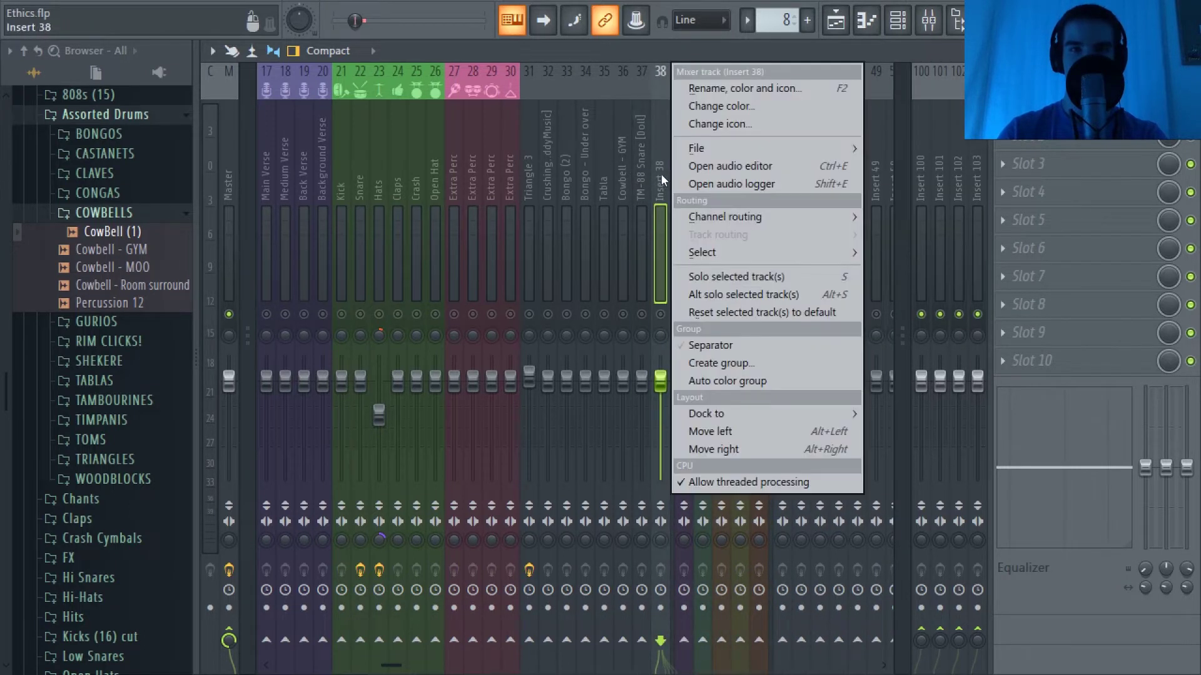
pyautogui.click(731, 351)
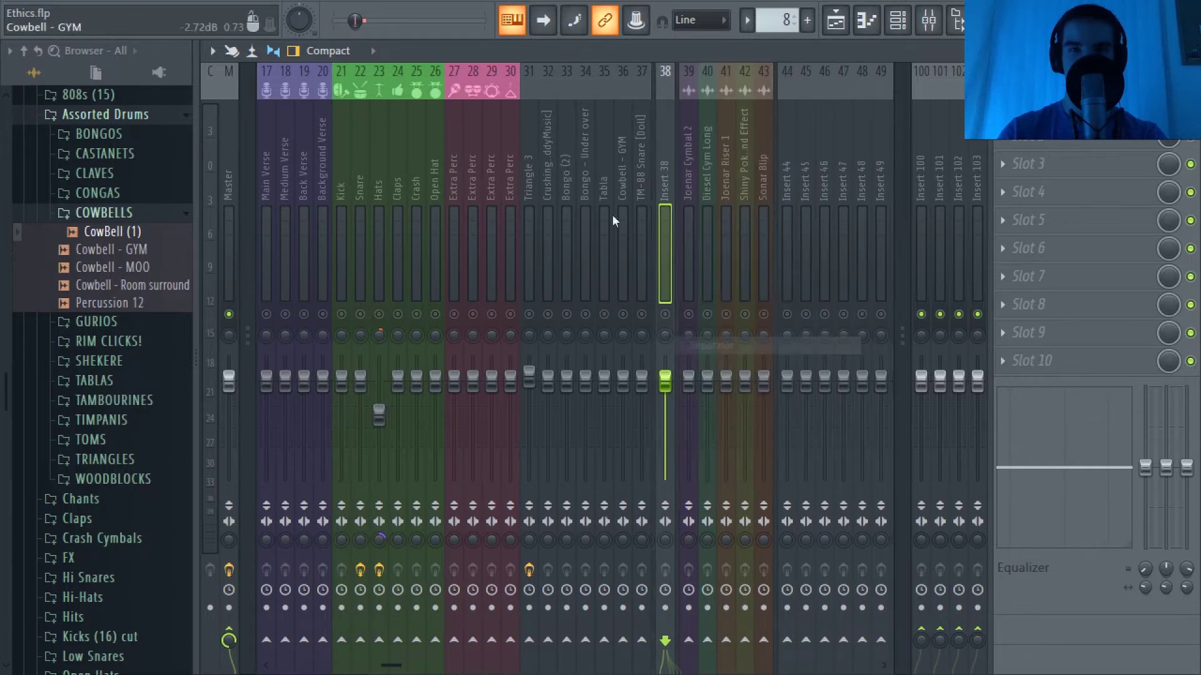
pyautogui.click(528, 163)
pyautogui.rightClick(533, 169)
pyautogui.click(633, 338)
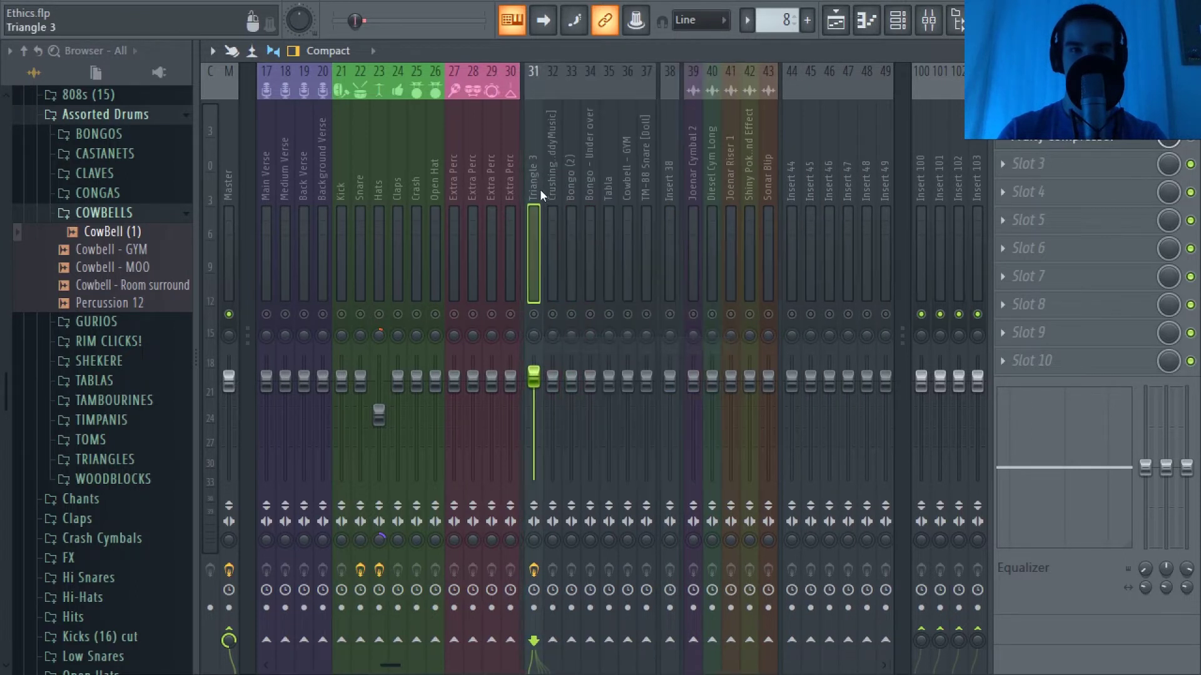
pyautogui.moveTo(539, 189); pyautogui.dragTo(587, 188)
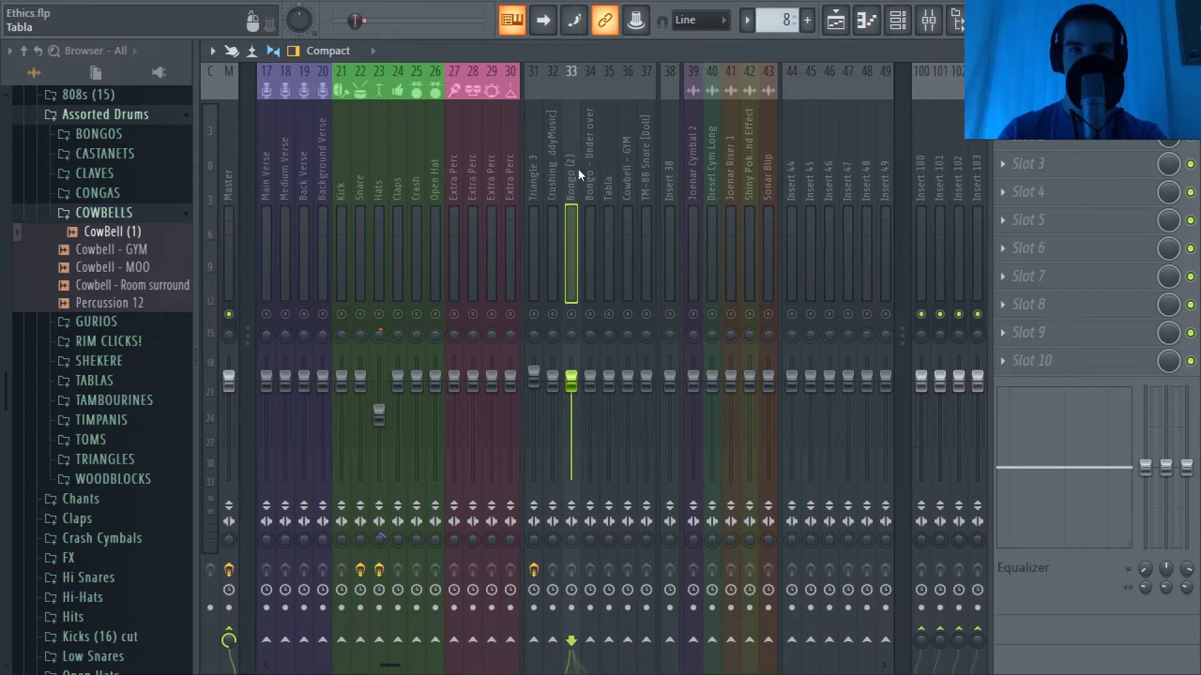
# Rename the empty Insert 38 mixer track as SEPERATE and color it black.
pyautogui.hscroll(-3, 597, 207)
pyautogui.scroll(20, 598, 208)
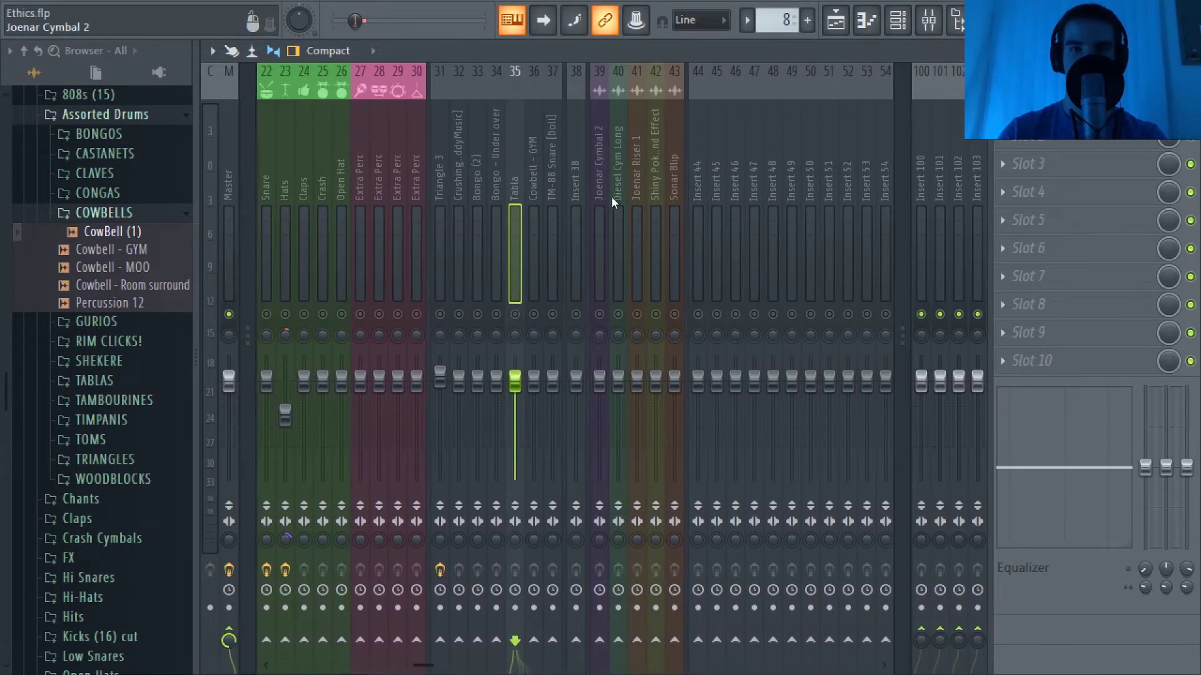
pyautogui.moveTo(584, 223); pyautogui.dragTo(422, 179)
pyautogui.rightClick(423, 178)
pyautogui.click(475, 92)
pyautogui.write('SEPERATE')
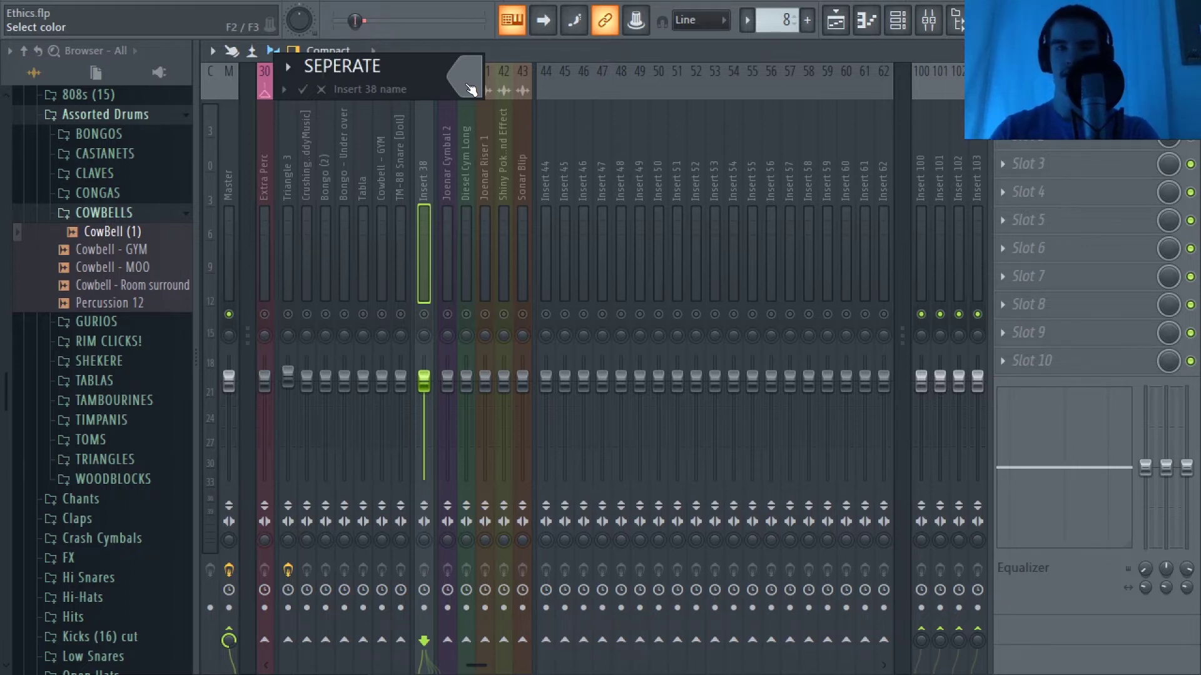
pyautogui.click(474, 91)
pyautogui.click(494, 94)
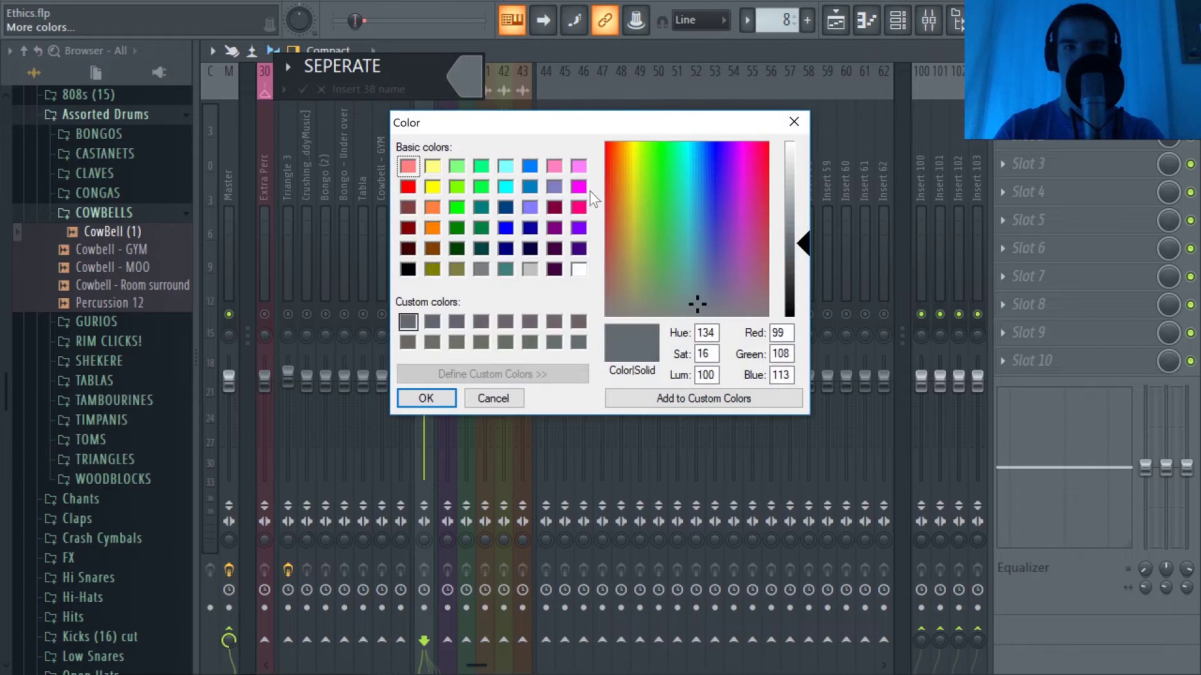
pyautogui.click(408, 269)
pyautogui.click(446, 397)
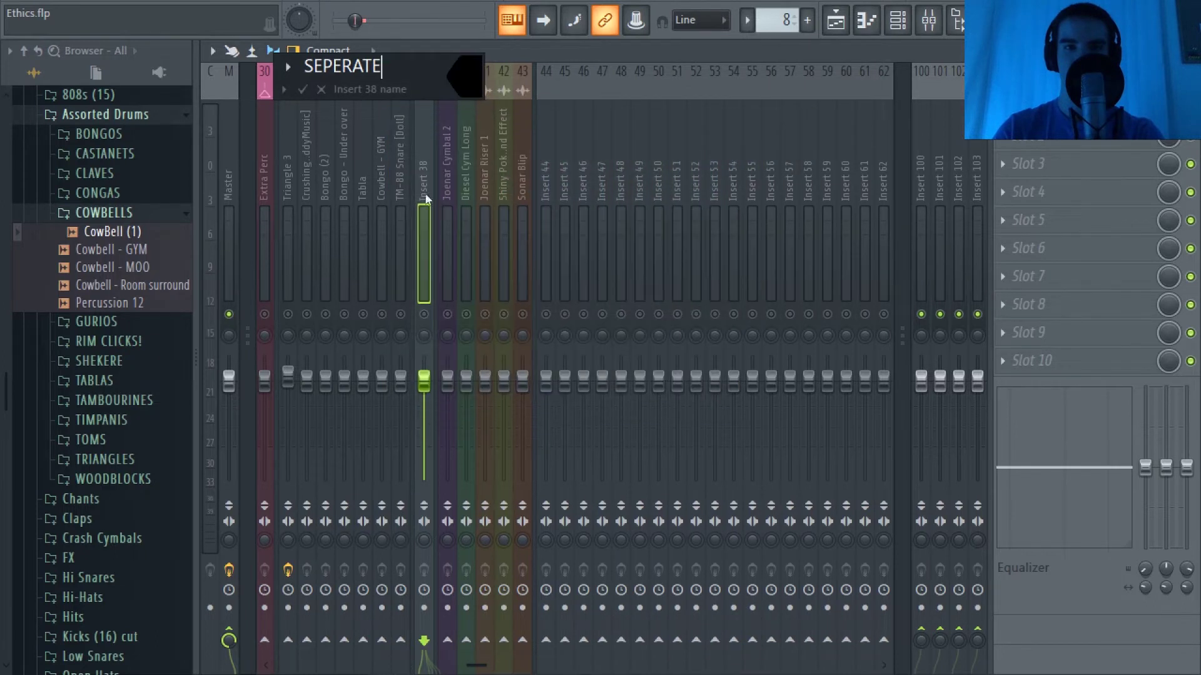
pyautogui.click(302, 89)
# Return to the melody tracks in the mixer, start playback, and unmute Melody 3.
pyautogui.hscroll(-3, 437, 166)
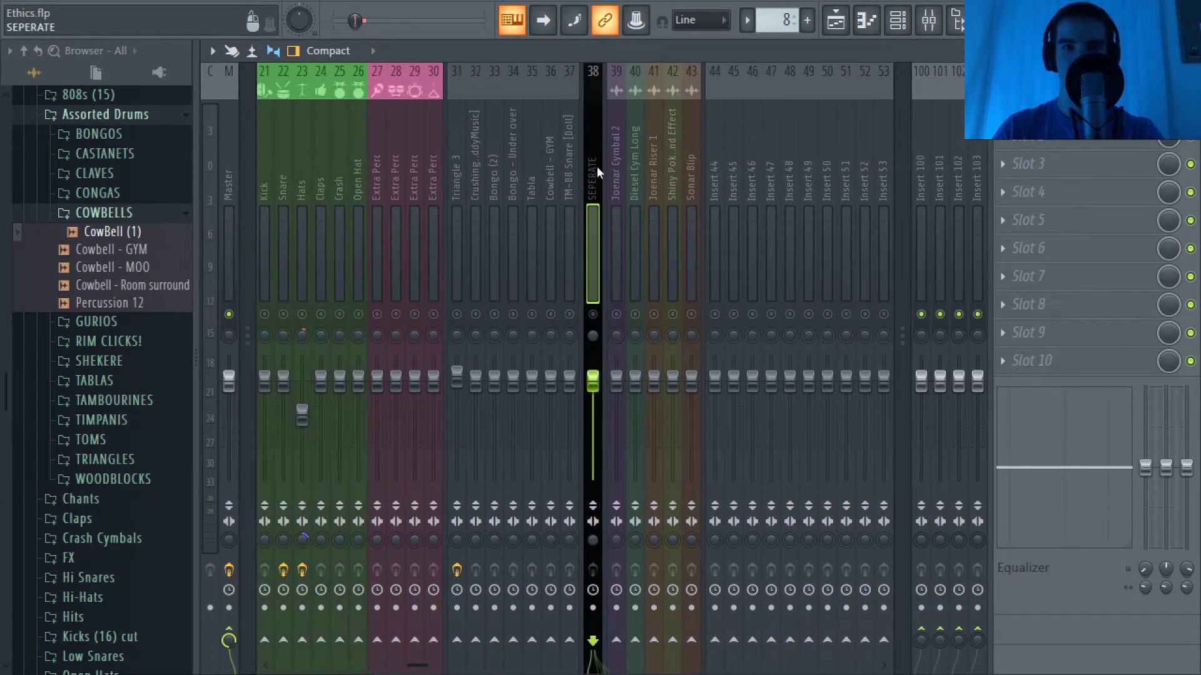
pyautogui.moveTo(584, 175); pyautogui.dragTo(635, 216)
pyautogui.hscroll(-3, 395, 180)
pyautogui.hscroll(-4, 400, 179)
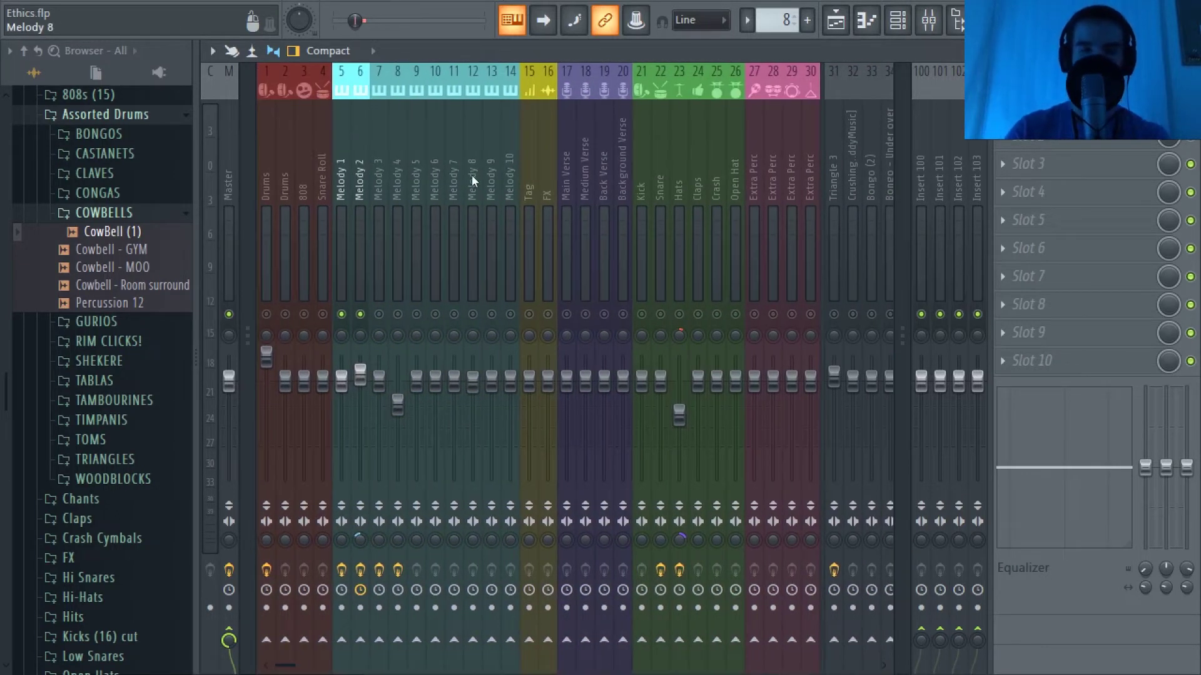
pyautogui.press('space')
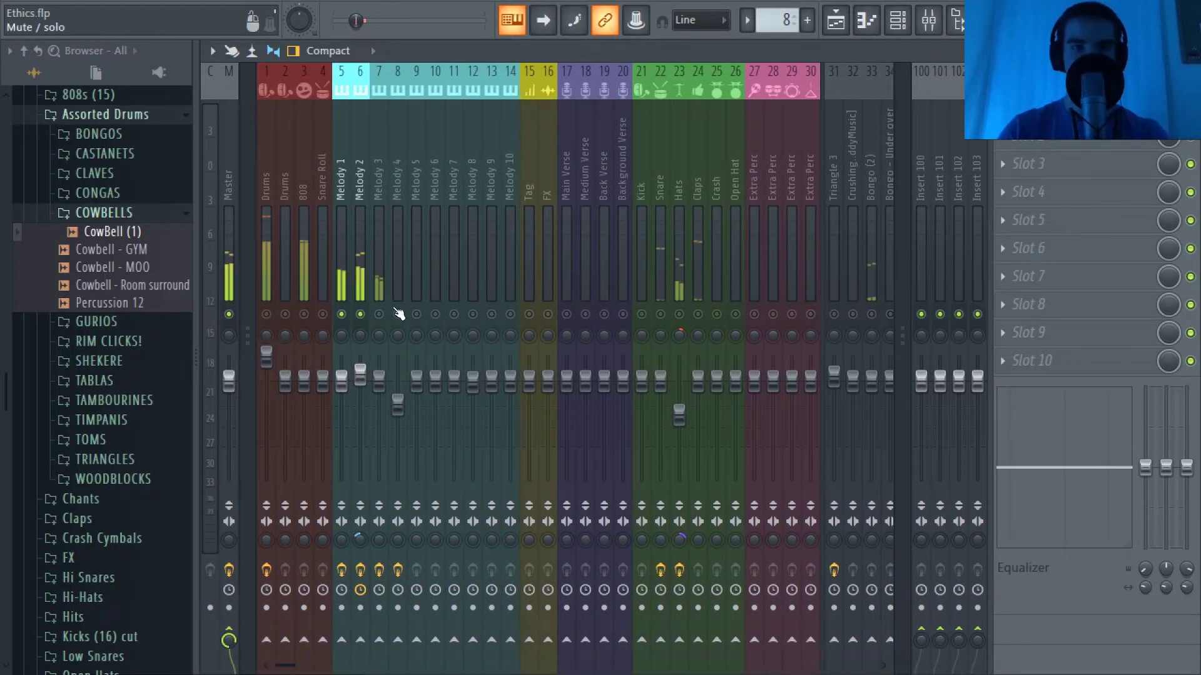
pyautogui.click(379, 317)
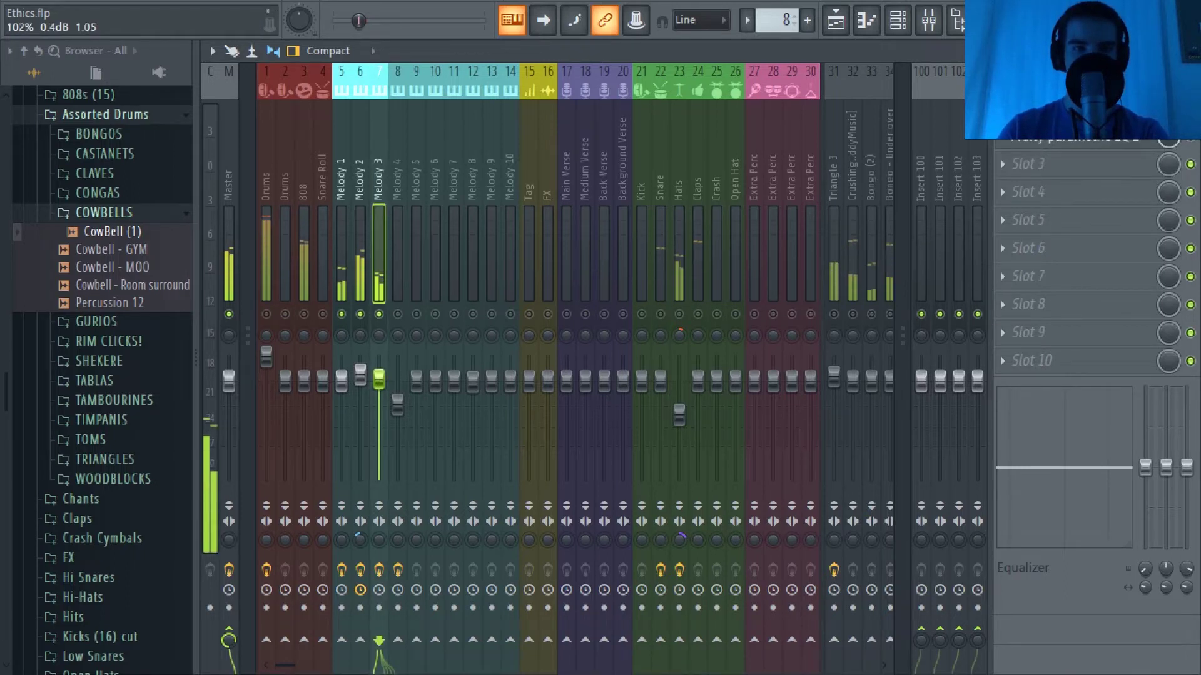
# Examine the Fruity parametric EQ 2 curves on Melody 3, Melody 1 and Melody 2.
pyautogui.click(1112, 145)
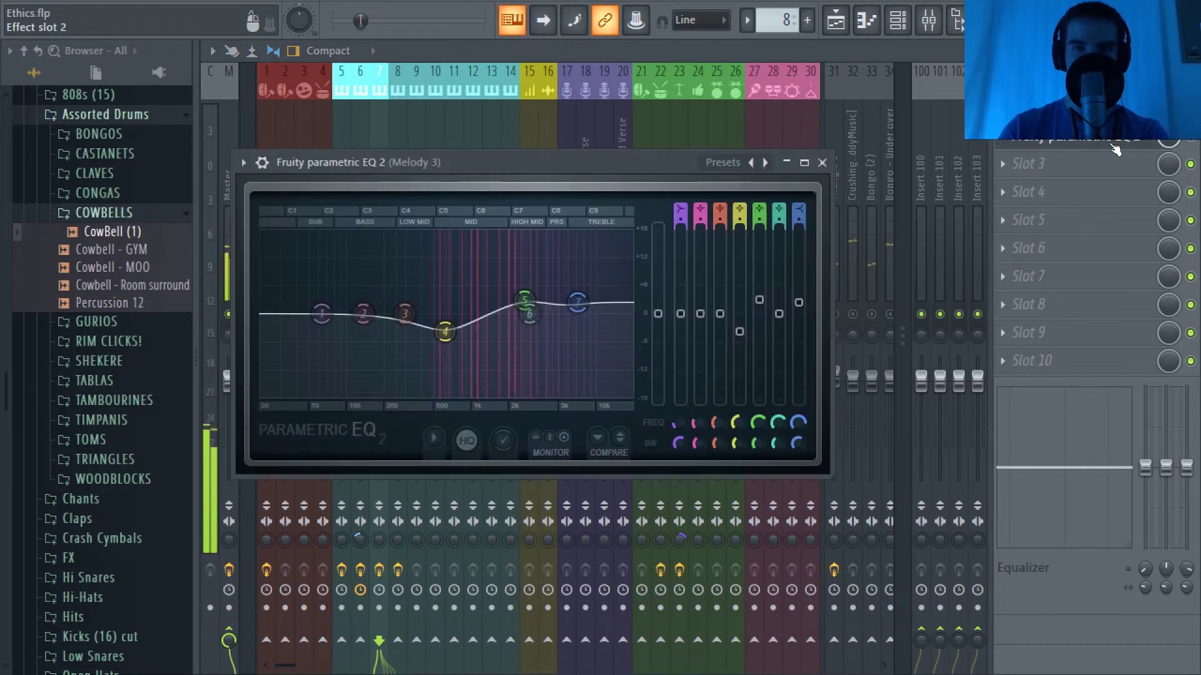
pyautogui.click(1100, 111)
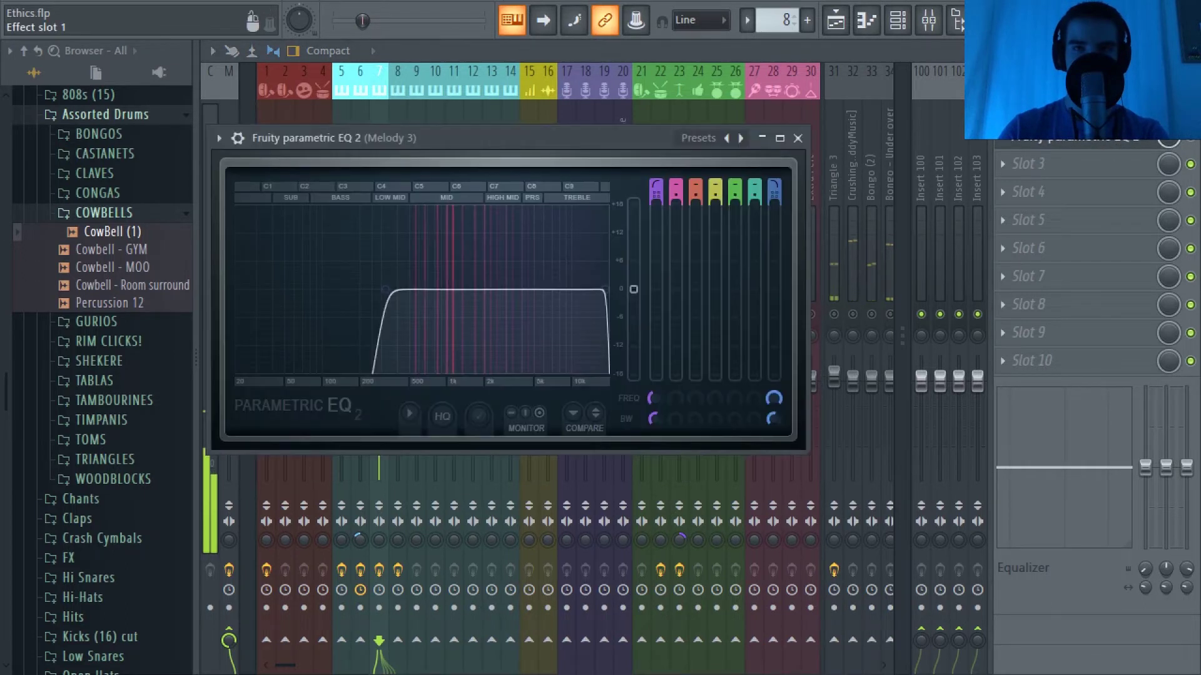
pyautogui.click(1115, 147)
pyautogui.click(428, 134)
pyautogui.click(391, 154)
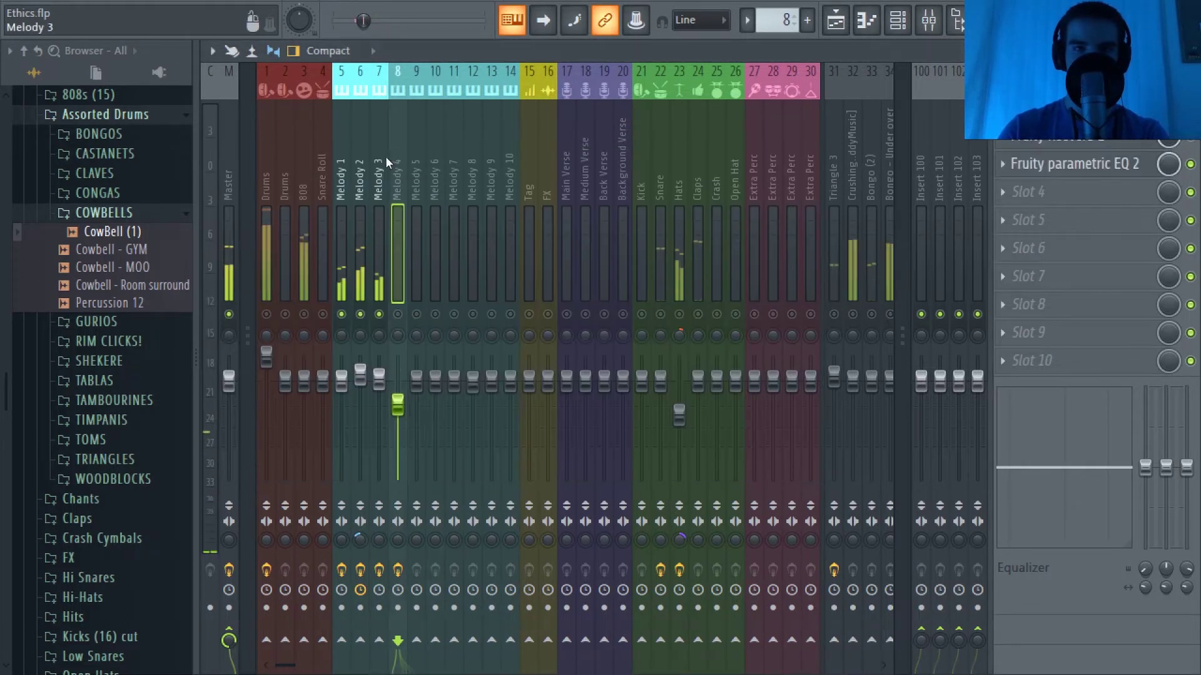
pyautogui.click(383, 158)
pyautogui.click(333, 219)
pyautogui.click(1091, 142)
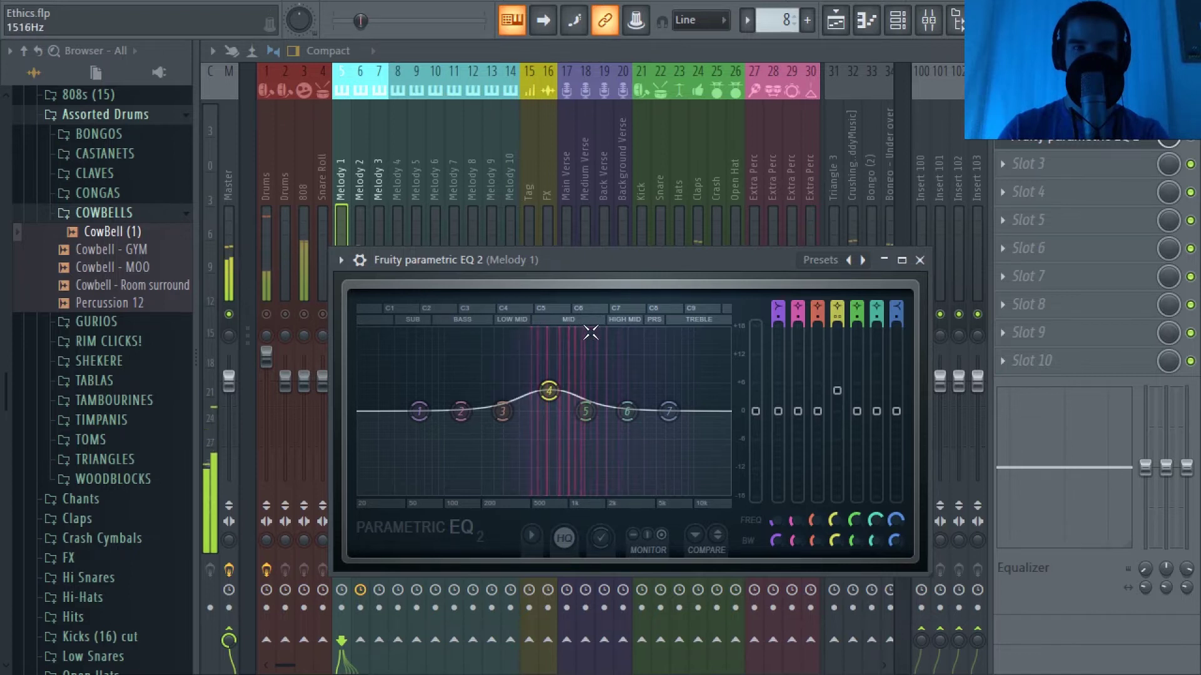
pyautogui.click(385, 179)
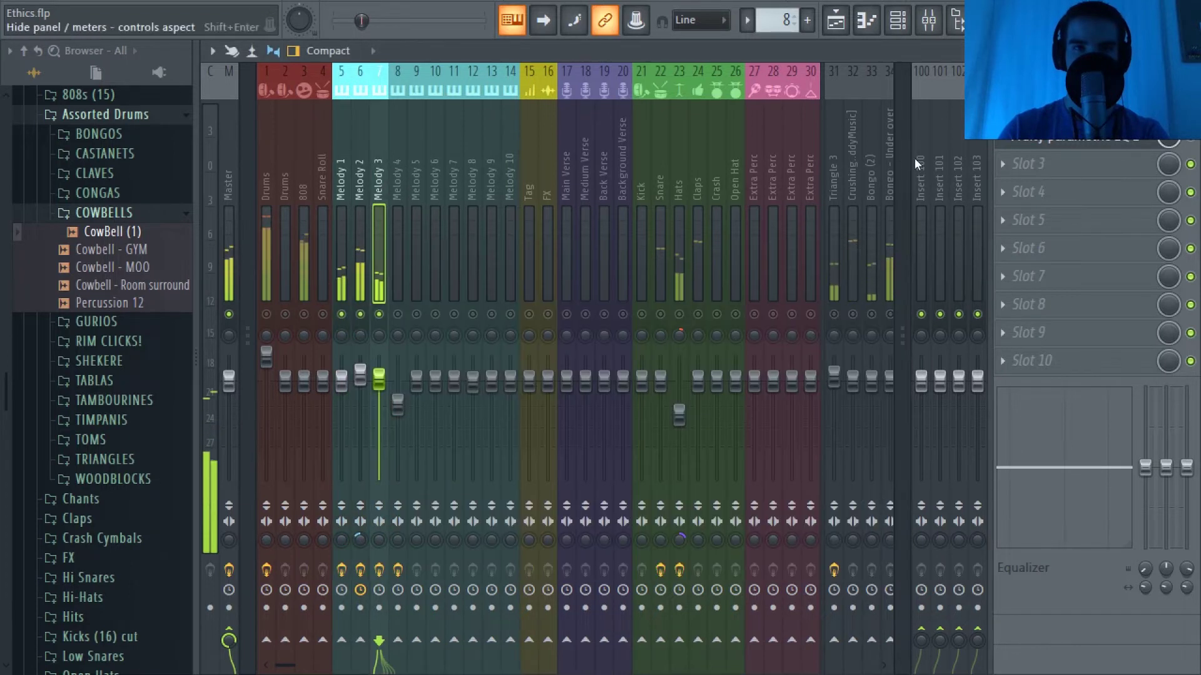
pyautogui.click(1091, 143)
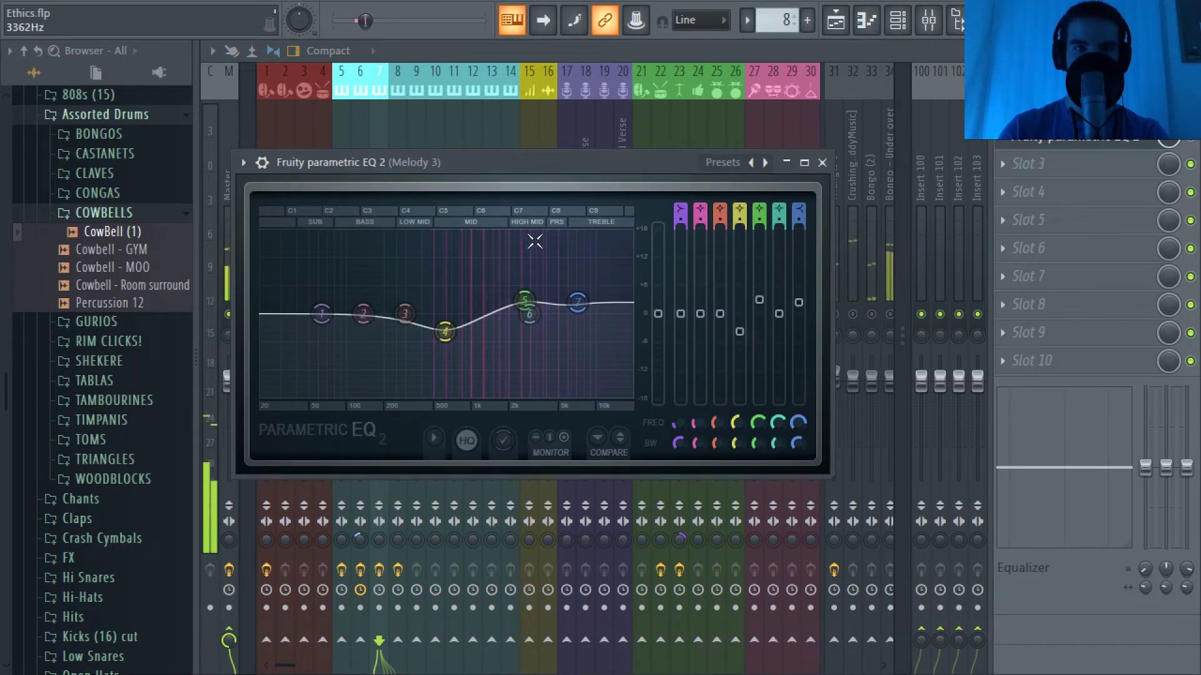
pyautogui.click(360, 130)
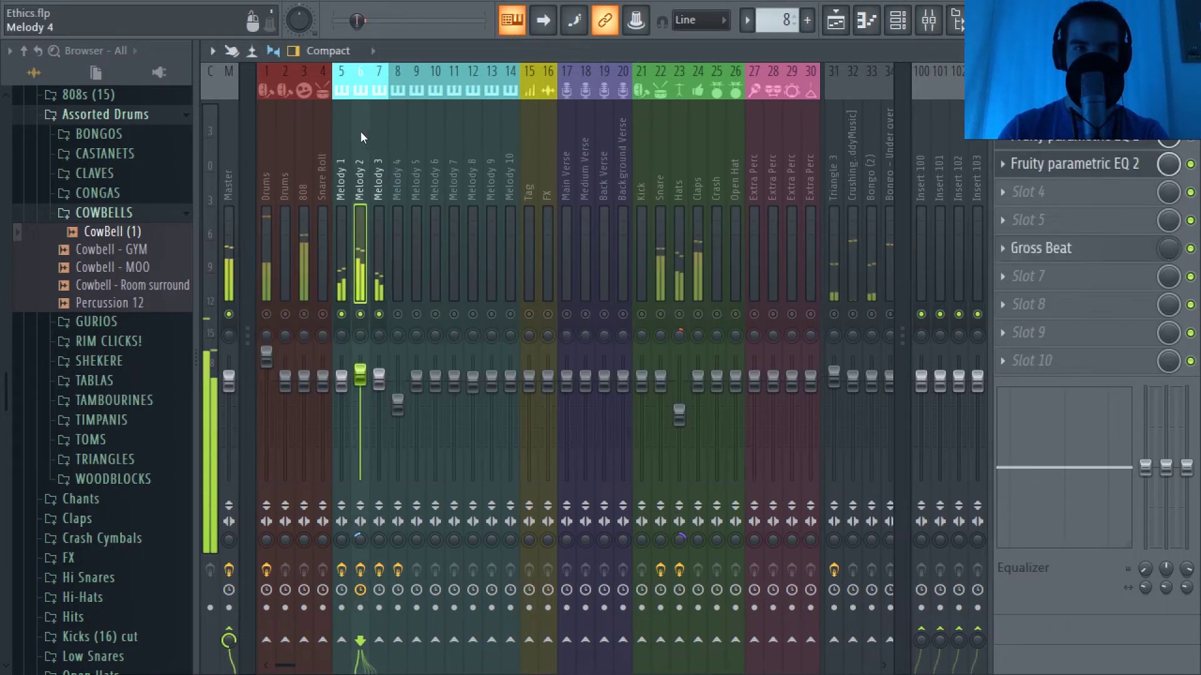
pyautogui.click(1062, 248)
pyautogui.click(1062, 248)
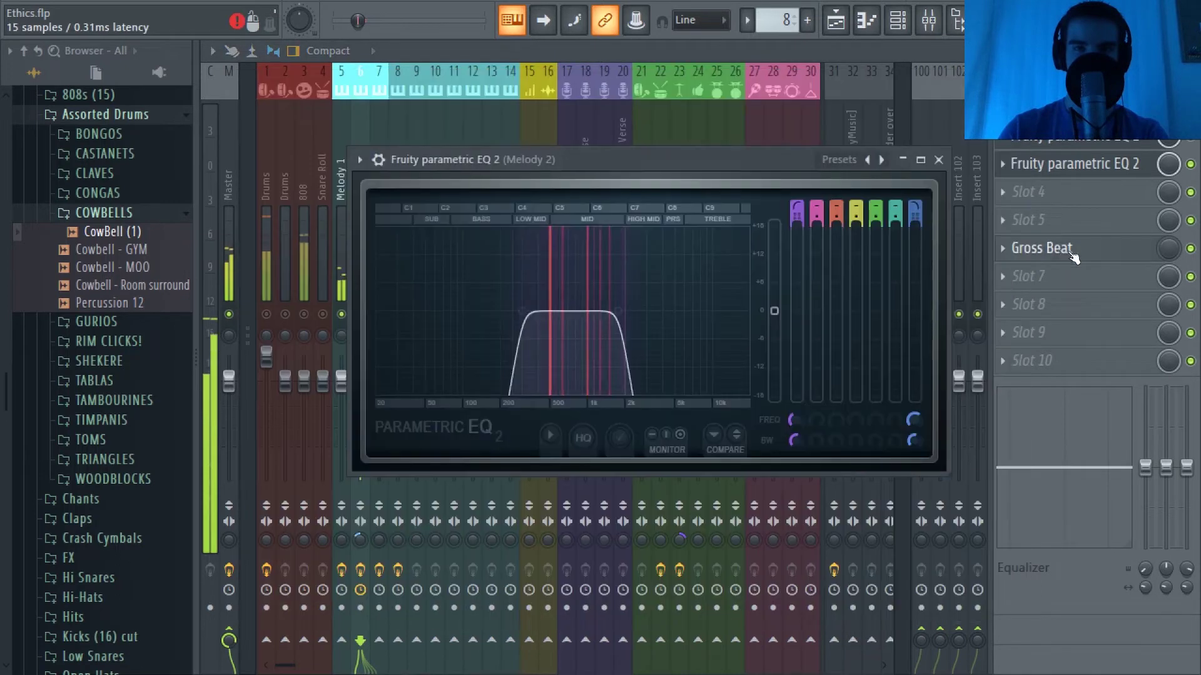
pyautogui.click(362, 130)
# Add Fruity parametric EQ 2 to Melody 1's third effect slot and try boosting band 4 to 18 dB around 553 Hz.
pyautogui.click(341, 125)
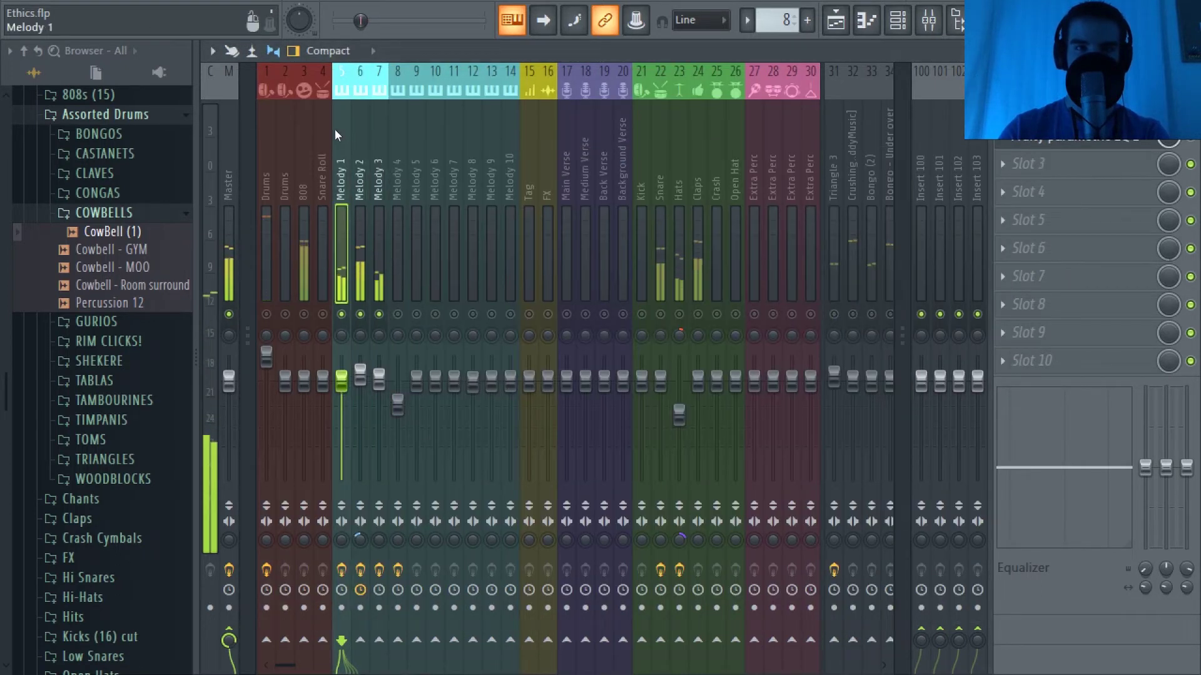
pyautogui.click(1124, 168)
pyautogui.click(722, 158)
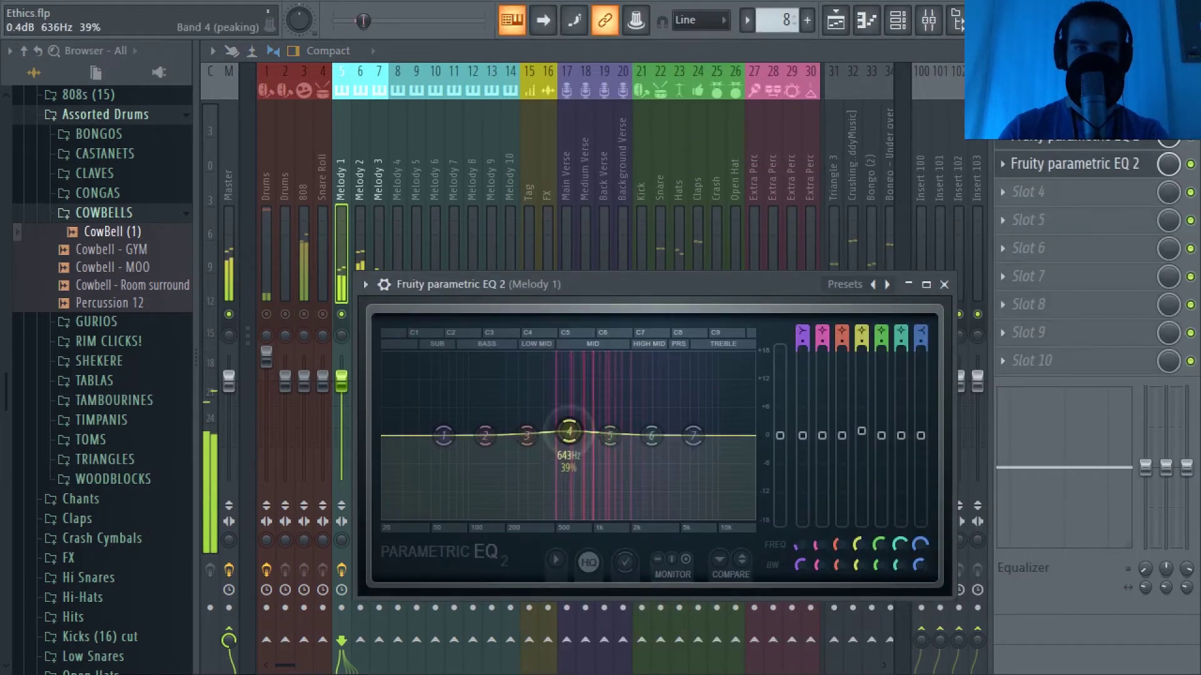
pyautogui.moveTo(570, 431); pyautogui.dragTo(561, 356)
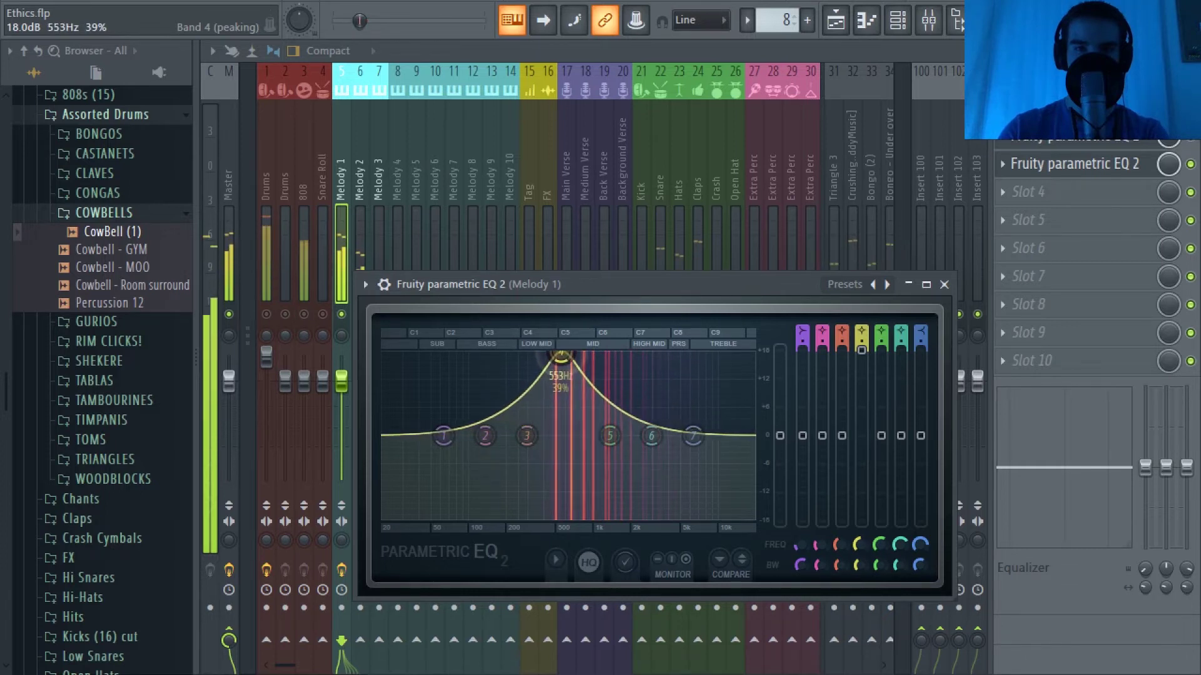
pyautogui.rightClick(561, 355)
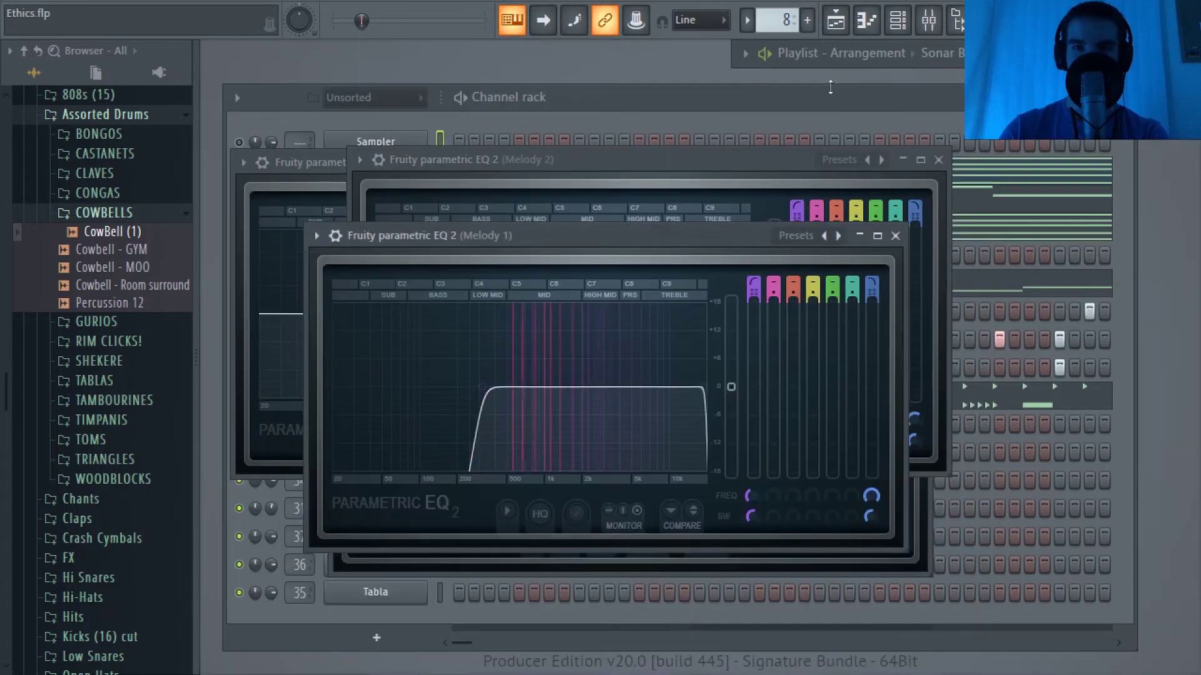
# Remove the Fruity parametric EQ 2 from Melody 1's third effect slot.
pyautogui.click(928, 20)
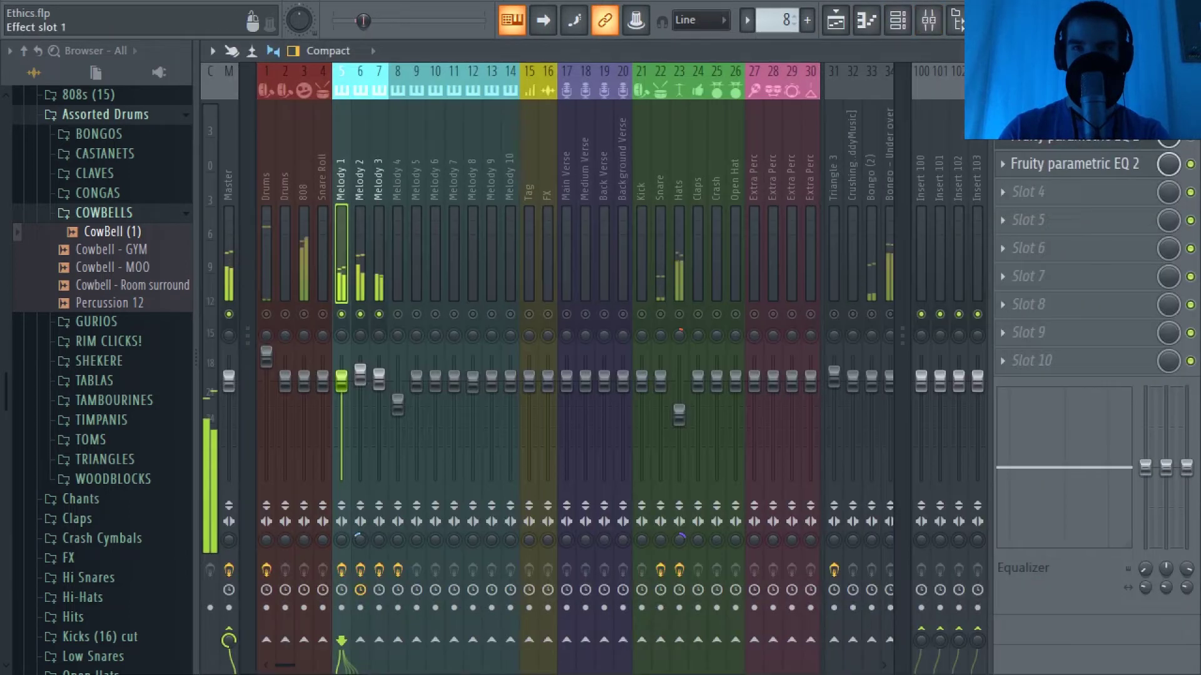
pyautogui.click(1102, 168)
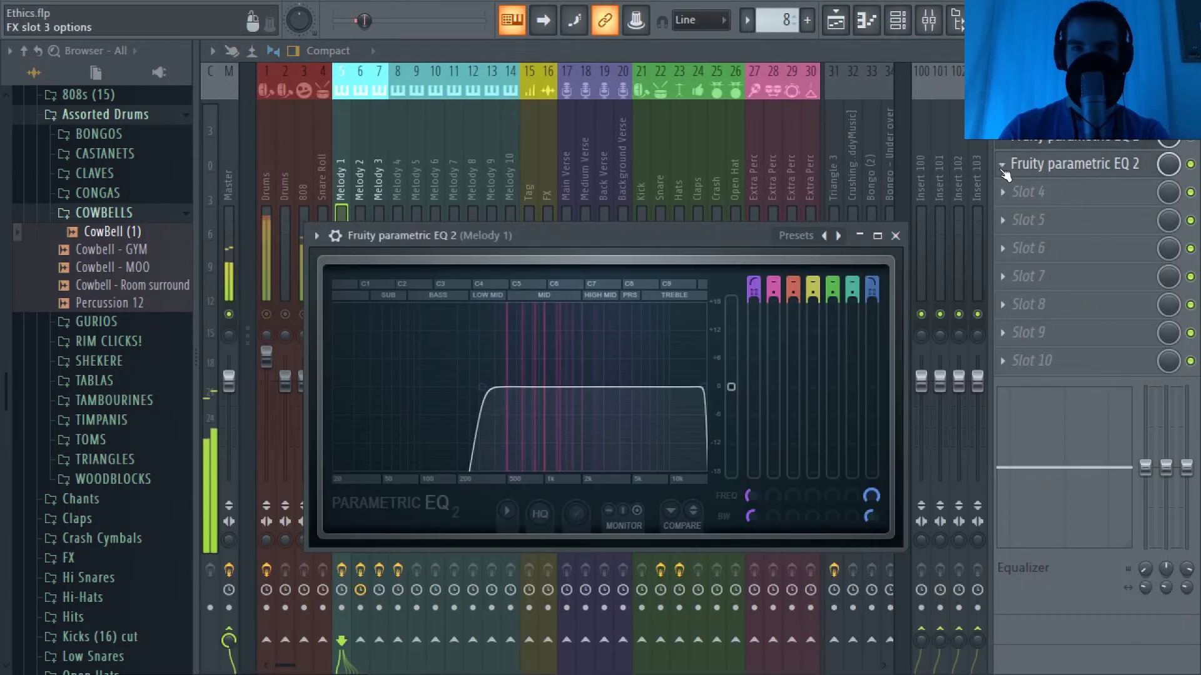
pyautogui.click(1002, 163)
pyautogui.moveTo(1004, 189)
pyautogui.click(563, 16)
# Review the remaining EQ curves on Melody 1 and the bell-shaped adjustments on Melody 2, closing the effect windows.
pyautogui.click(1053, 110)
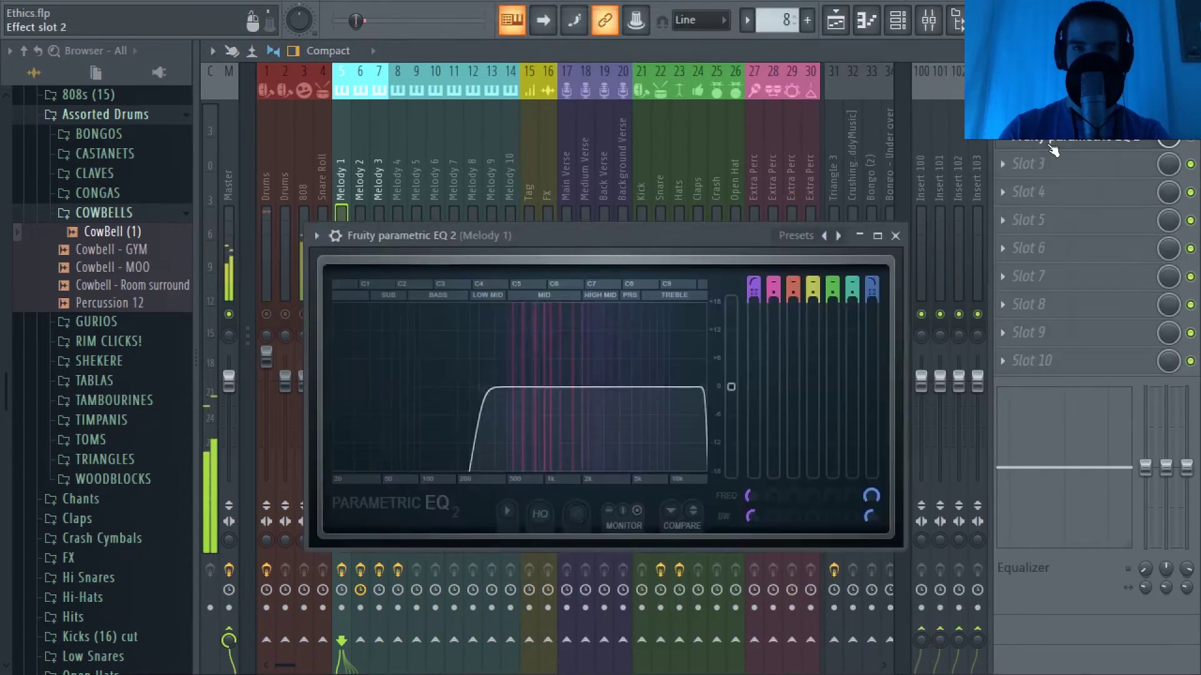
pyautogui.click(1053, 145)
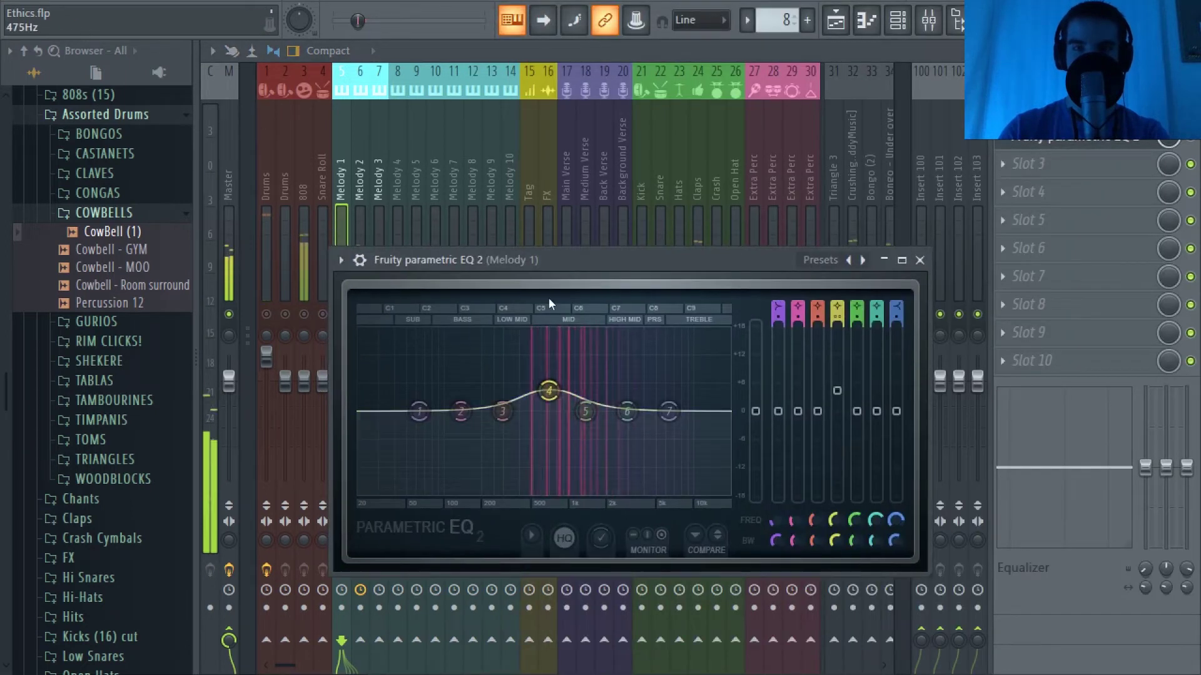
pyautogui.click(920, 260)
pyautogui.click(360, 269)
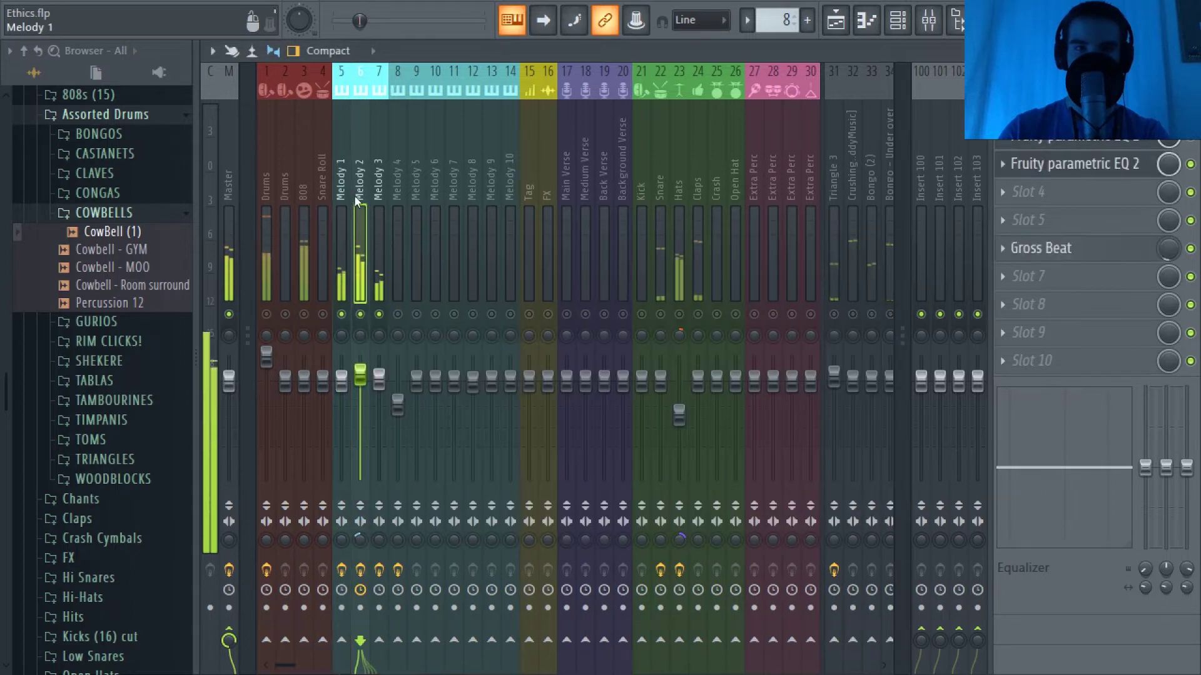
pyautogui.click(1113, 166)
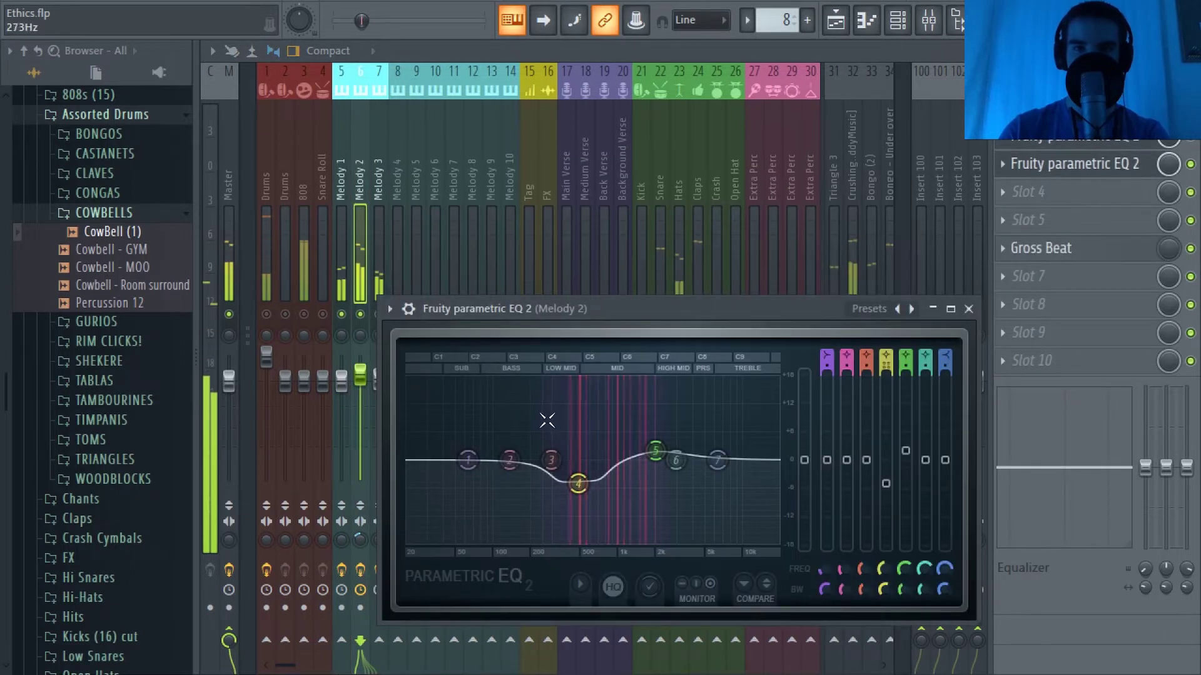
pyautogui.click(968, 309)
pyautogui.click(938, 160)
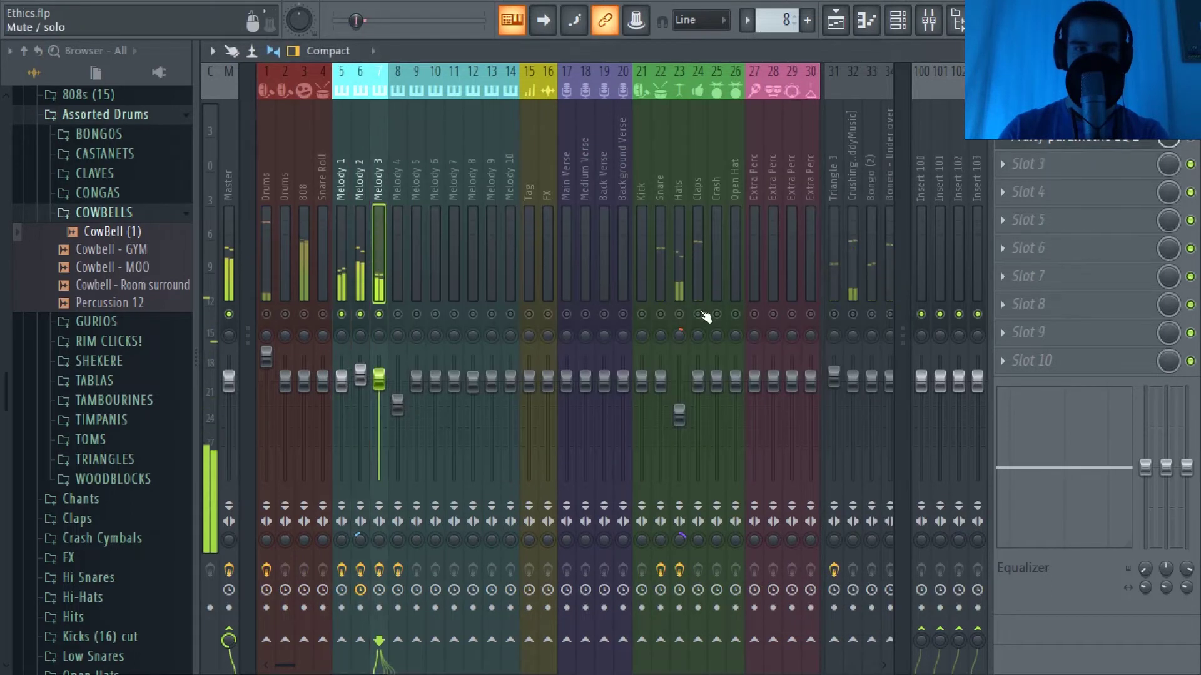
# Unmute the Hats, Claps and Snare mixer tracks.
pyautogui.click(683, 303)
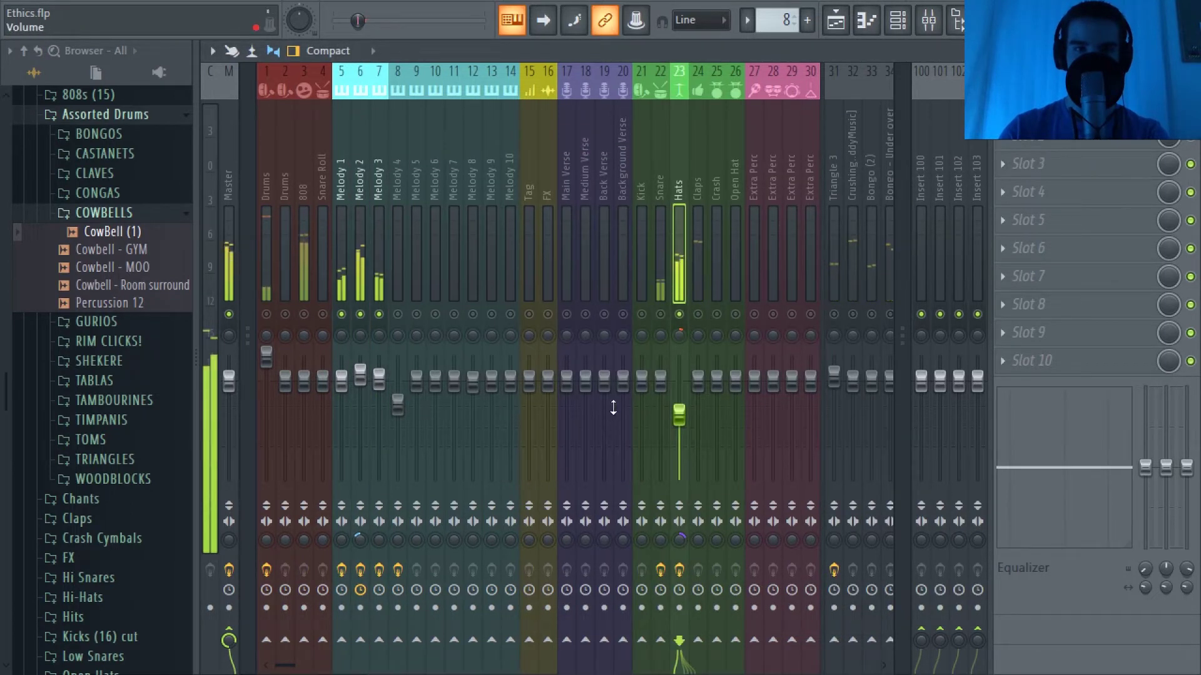
pyautogui.click(696, 321)
pyautogui.click(696, 268)
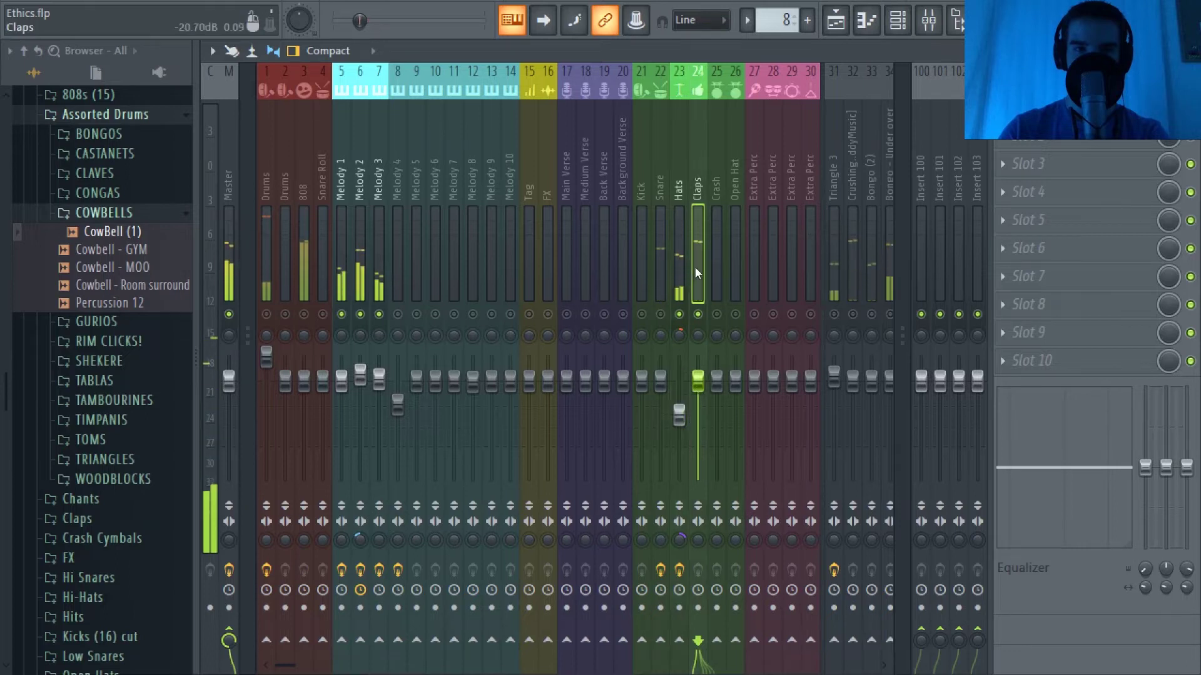
pyautogui.click(658, 284)
pyautogui.click(660, 319)
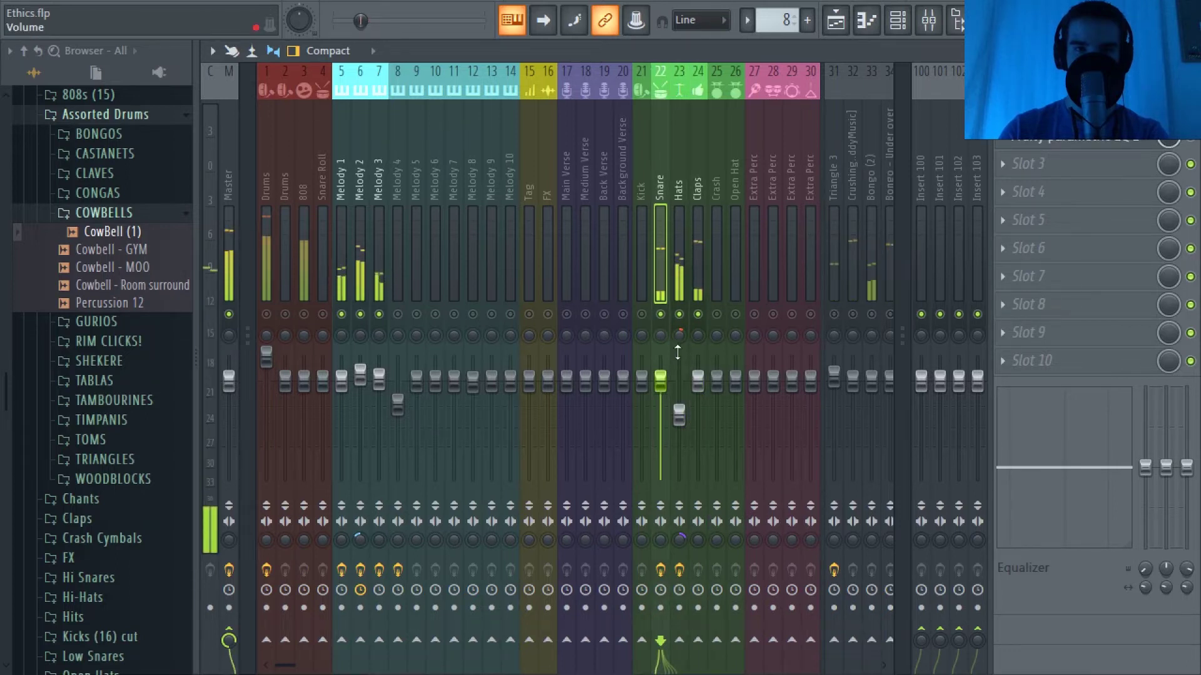
# Raise the Claps track's volume and set the Snare track's volume to 108% (1.8 dB).
pyautogui.click(700, 265)
pyautogui.moveTo(706, 398); pyautogui.dragTo(655, 386)
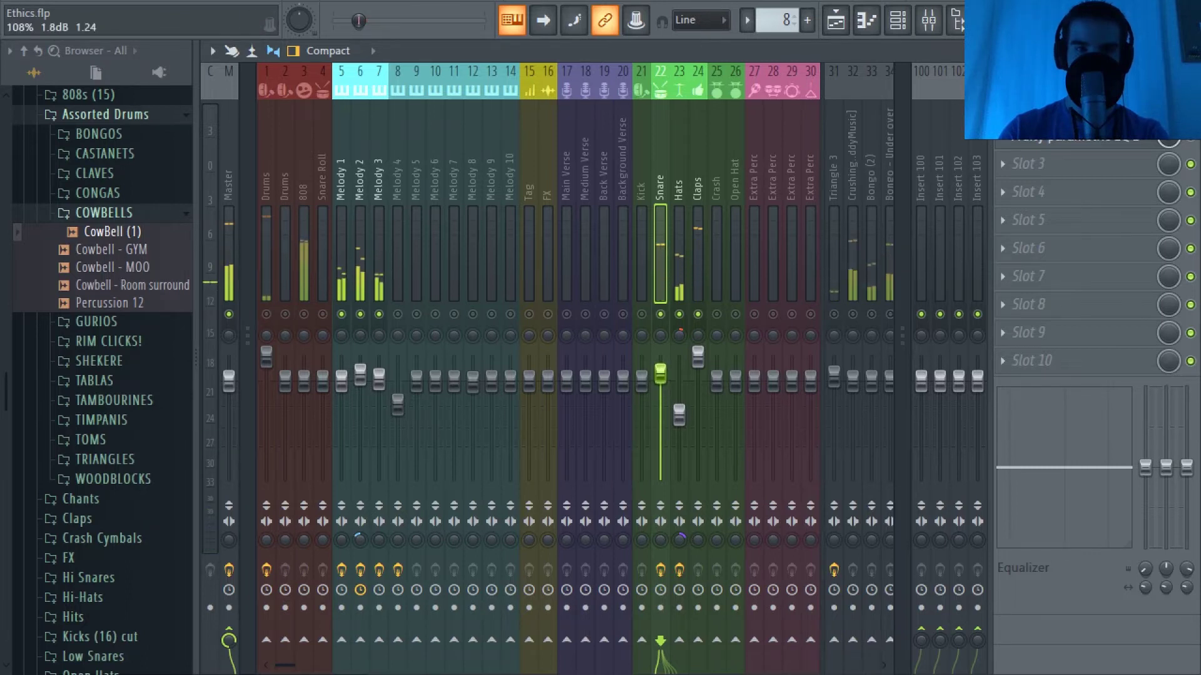
pyautogui.click(700, 358)
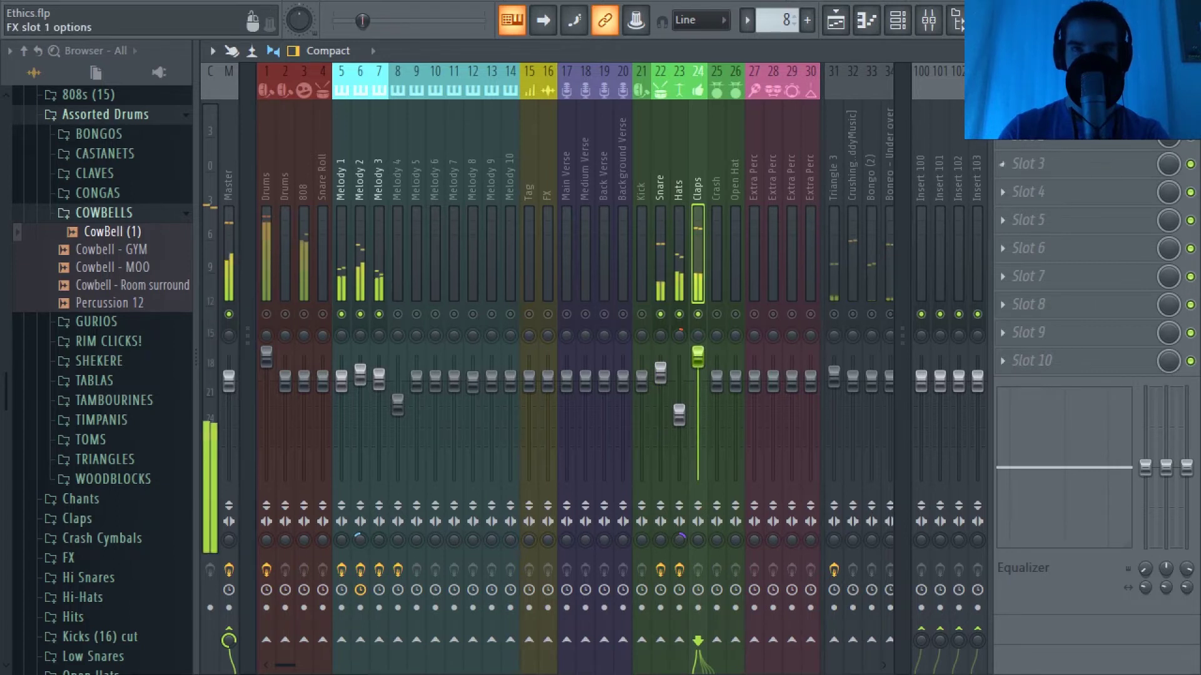
# Add Fruity parametric EQ 2 to the Claps track's first effect slot.
pyautogui.click(1003, 108)
pyautogui.moveTo(1016, 125)
pyautogui.click(785, 150)
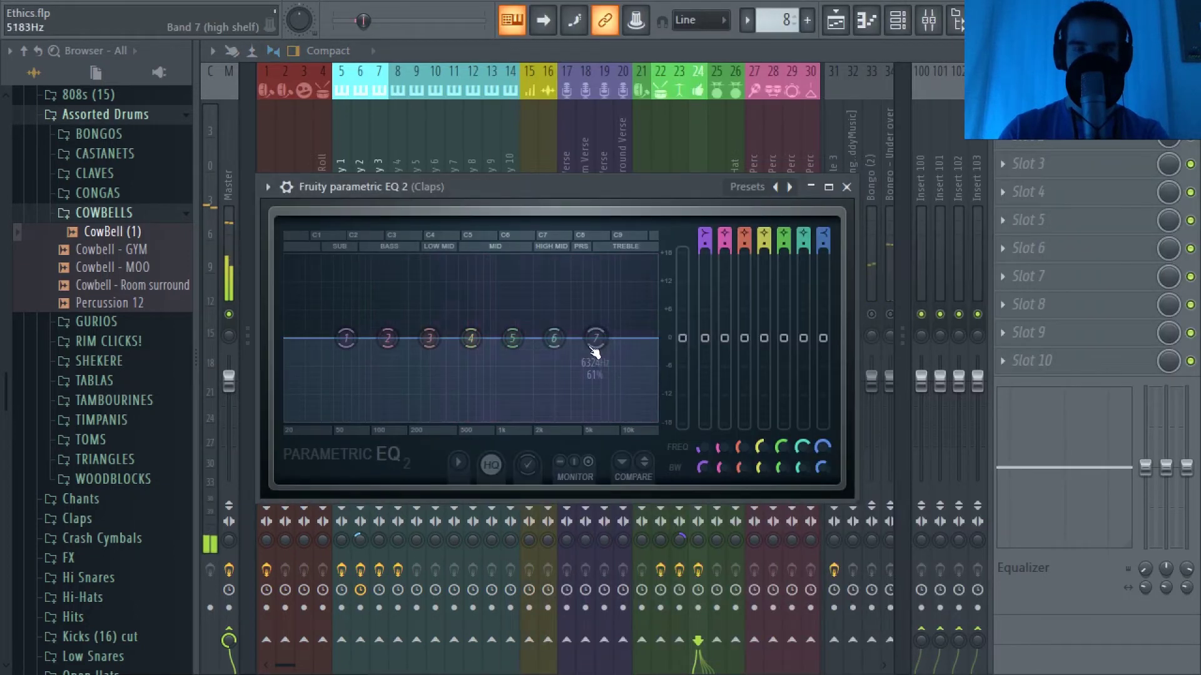
pyautogui.moveTo(430, 338); pyautogui.dragTo(626, 292)
pyautogui.rightClick(626, 292)
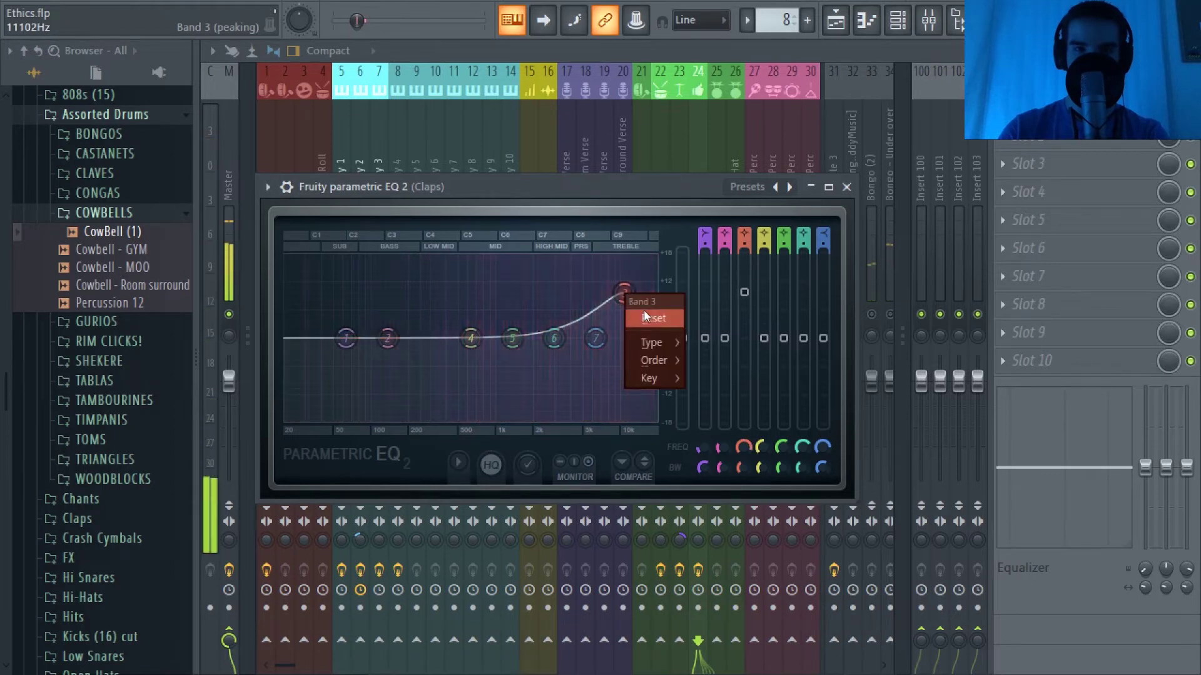
pyautogui.click(644, 310)
# Give the Claps EQ a slight band 6 boost in the presence range and a slight band 7 high-shelf boost, closing the EQ.
pyautogui.moveTo(553, 339); pyautogui.dragTo(579, 297)
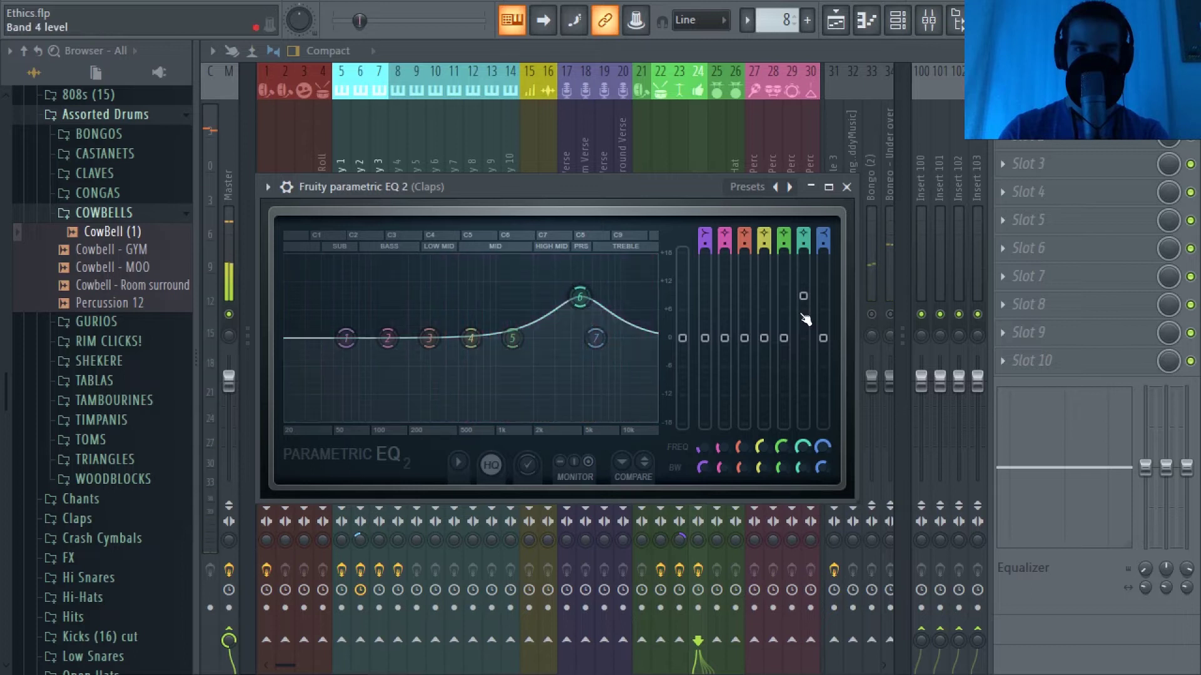
pyautogui.moveTo(803, 296); pyautogui.dragTo(803, 332)
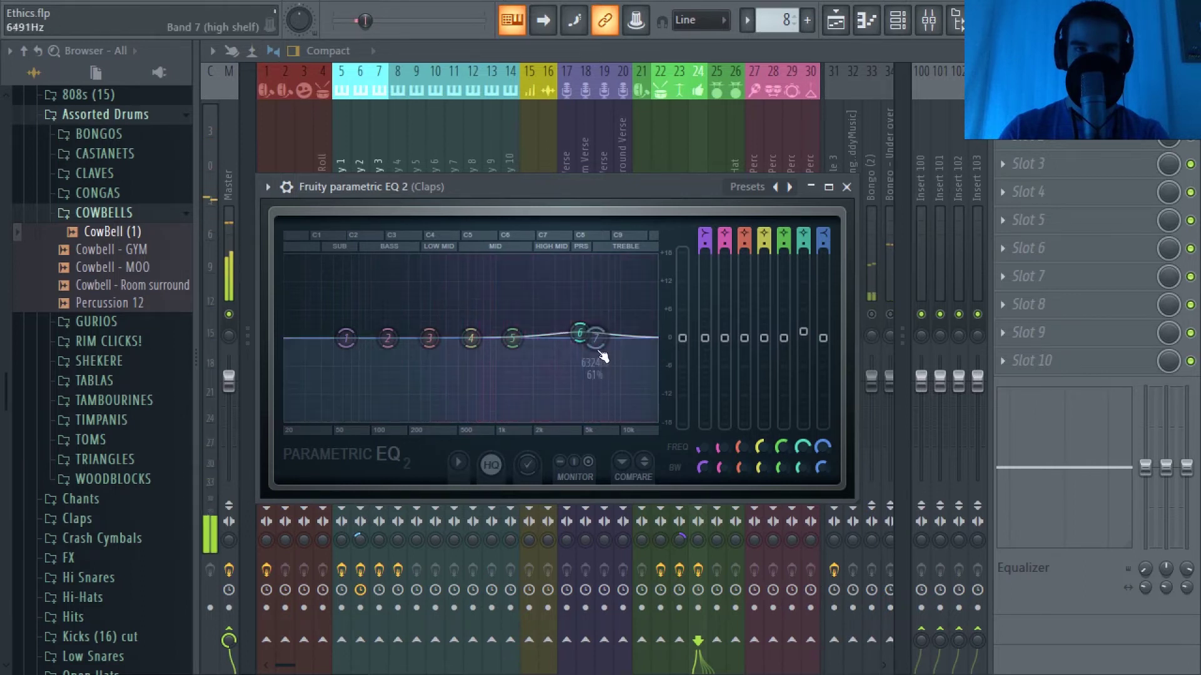
pyautogui.moveTo(823, 338); pyautogui.dragTo(823, 333)
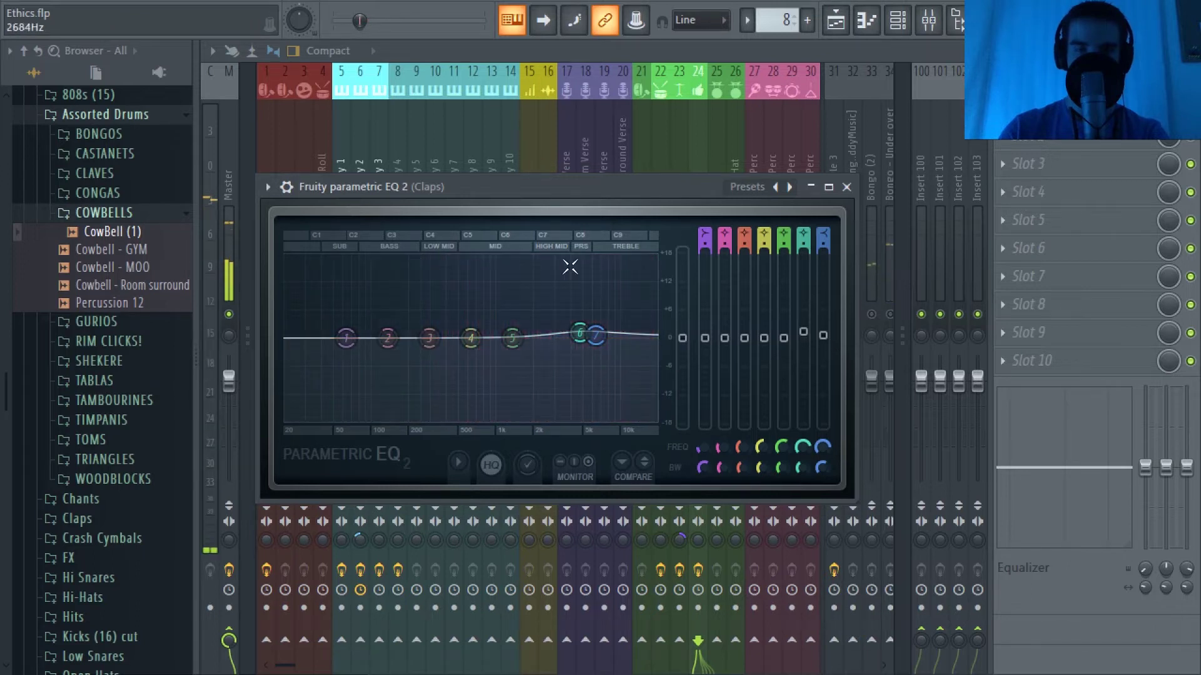
pyautogui.click(846, 187)
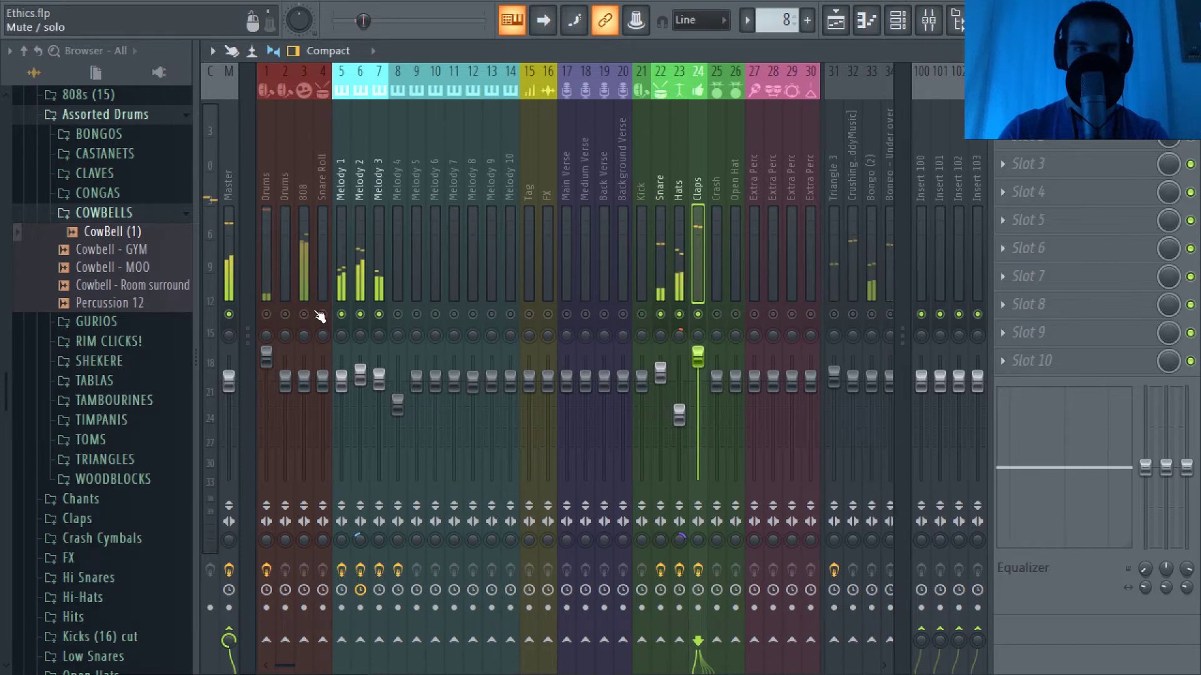
# Unmute the 808 track and the first Drums track.
pyautogui.click(306, 293)
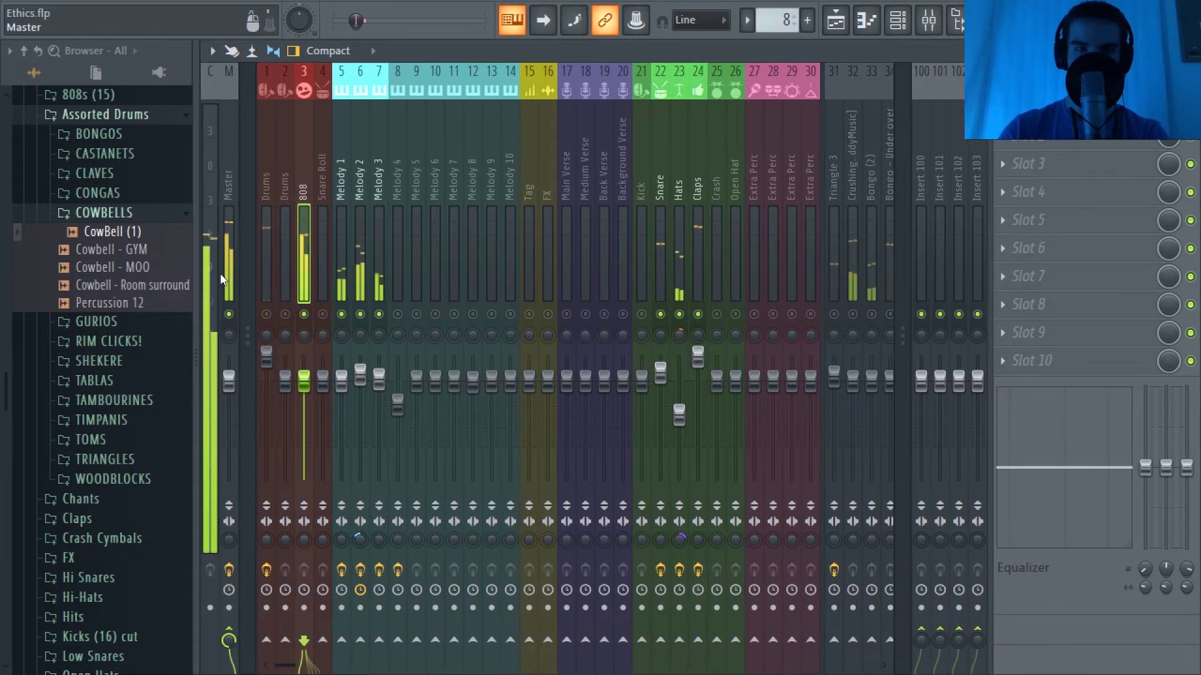
pyautogui.click(266, 279)
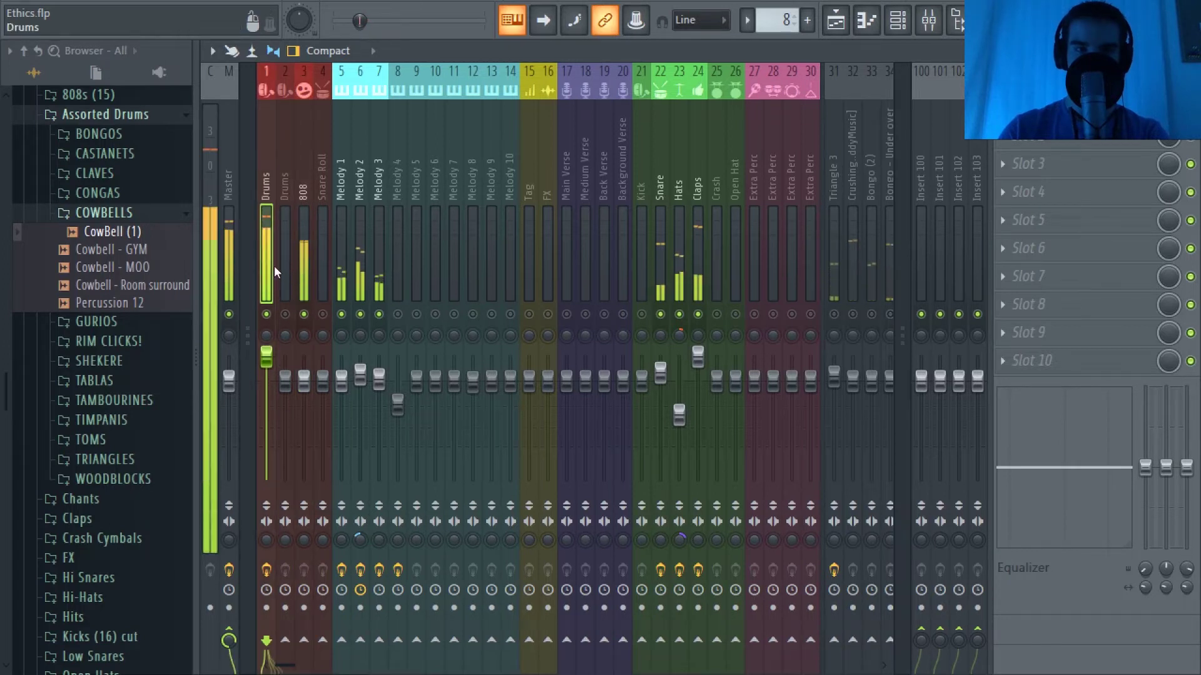
pyautogui.click(1114, 147)
pyautogui.click(1135, 144)
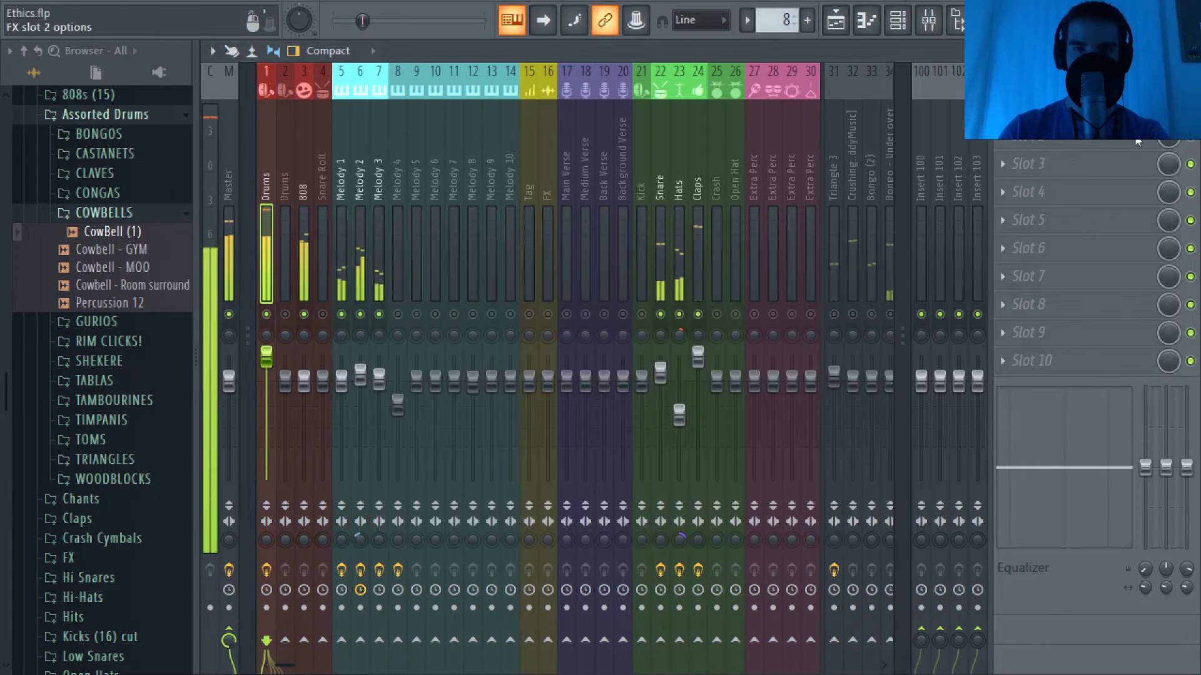
pyautogui.click(1137, 142)
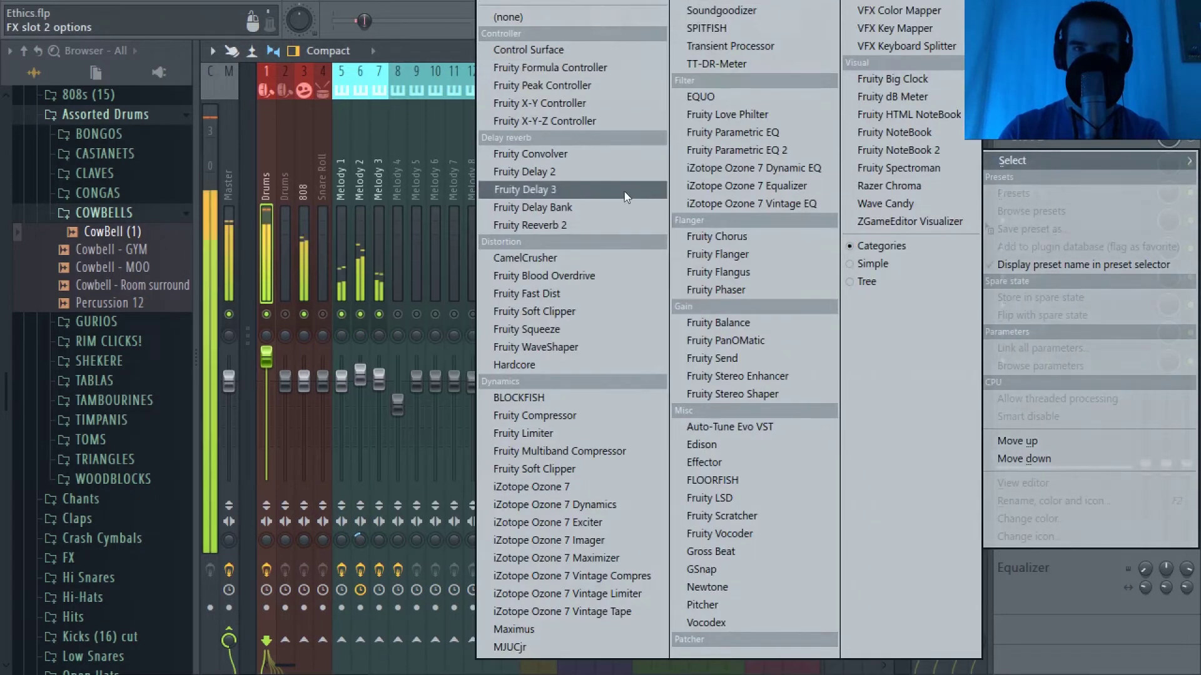
pyautogui.click(337, 291)
# Unmute the Triangle 3 mixer track and set its volume to 105% (1.1 dB).
pyautogui.moveTo(284, 264); pyautogui.dragTo(607, 269)
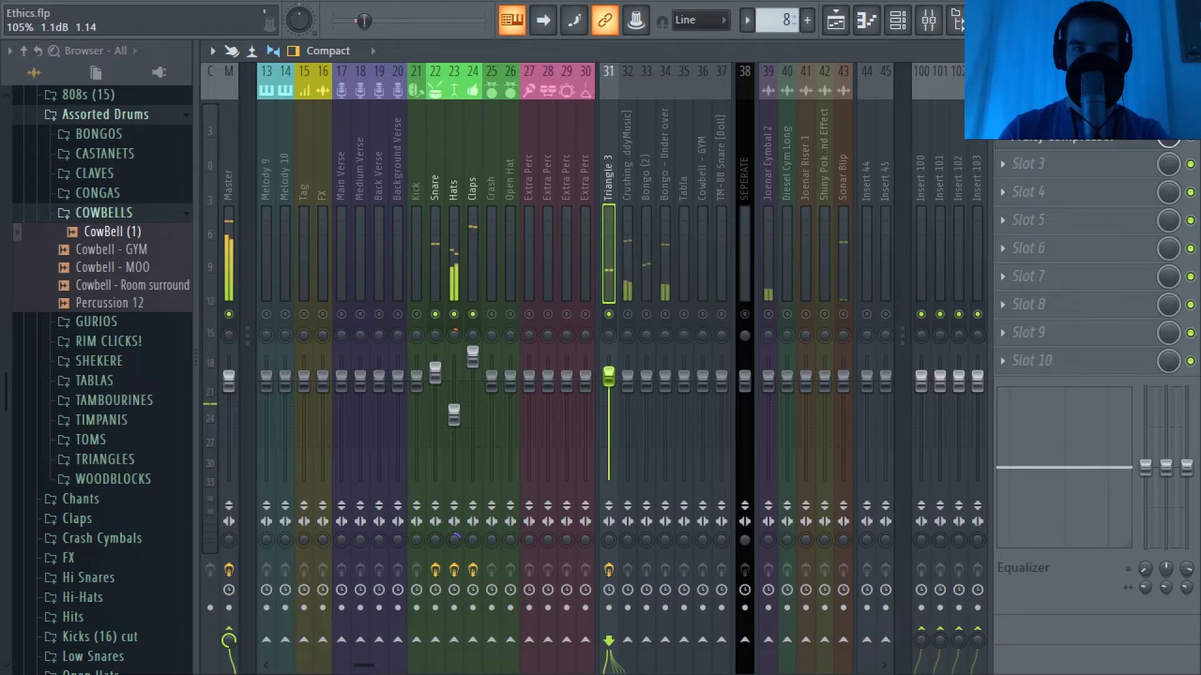
# Raise Triangle 3's volume slightly, then unmute the Crushing Snr track at 96% (-0.9 dB) and adjust its stereo separation.
pyautogui.moveTo(611, 379); pyautogui.dragTo(612, 376)
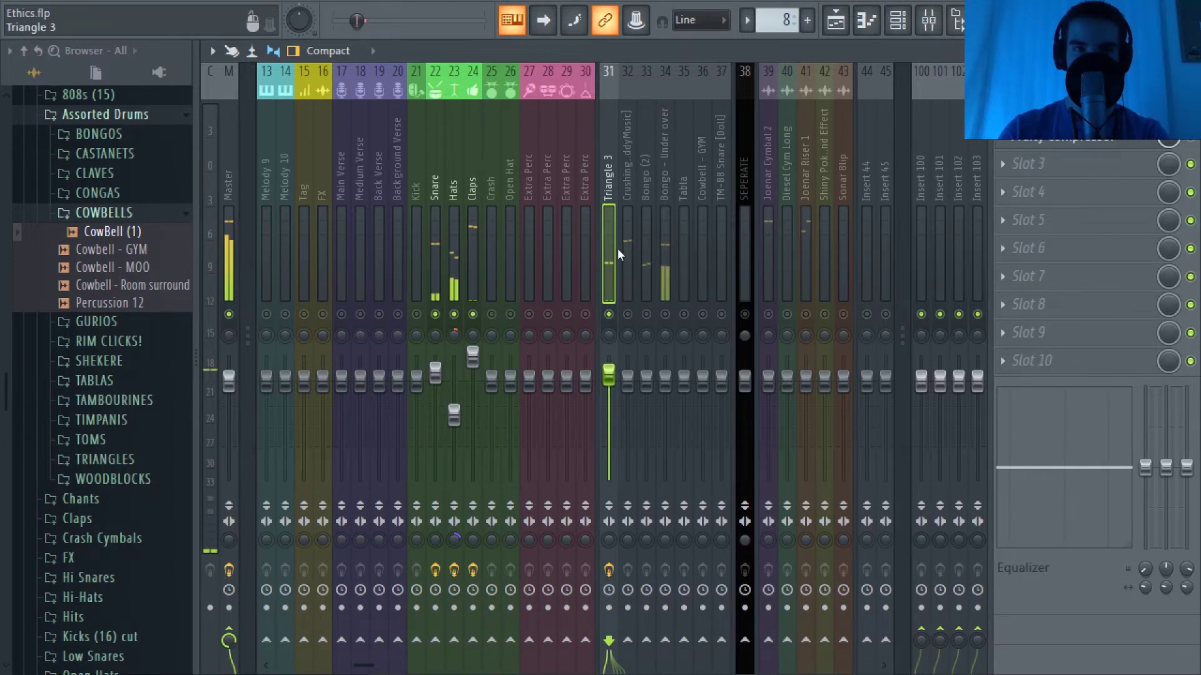
pyautogui.click(627, 275)
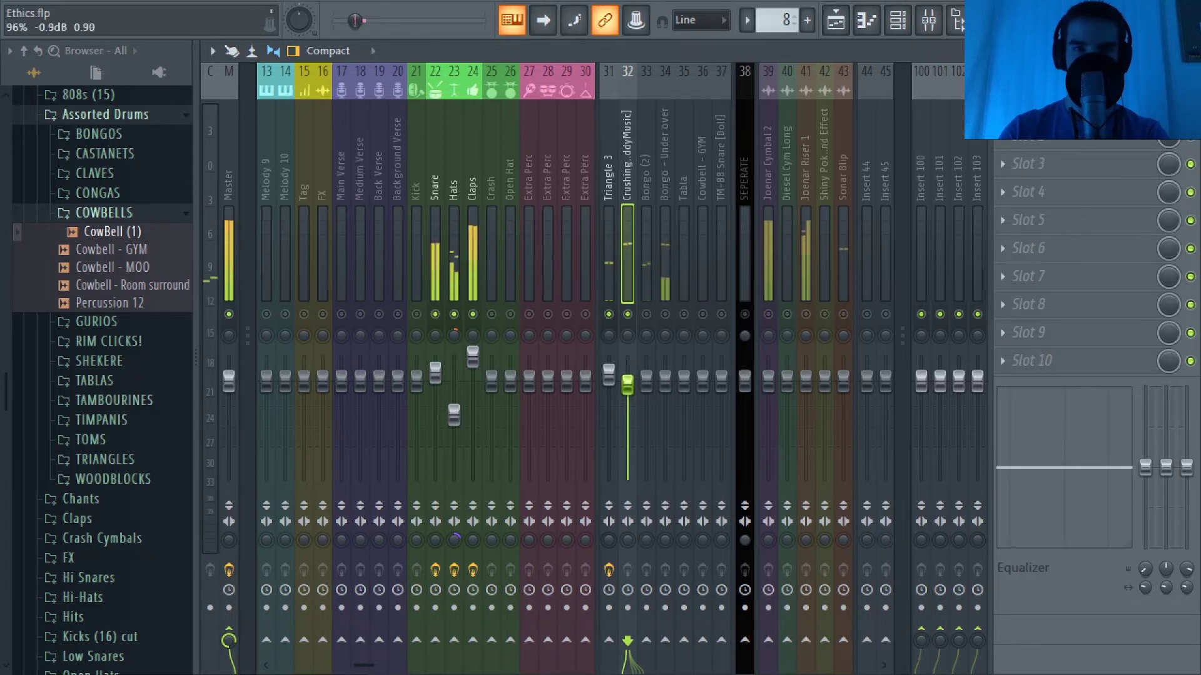
pyautogui.moveTo(628, 542); pyautogui.dragTo(629, 576)
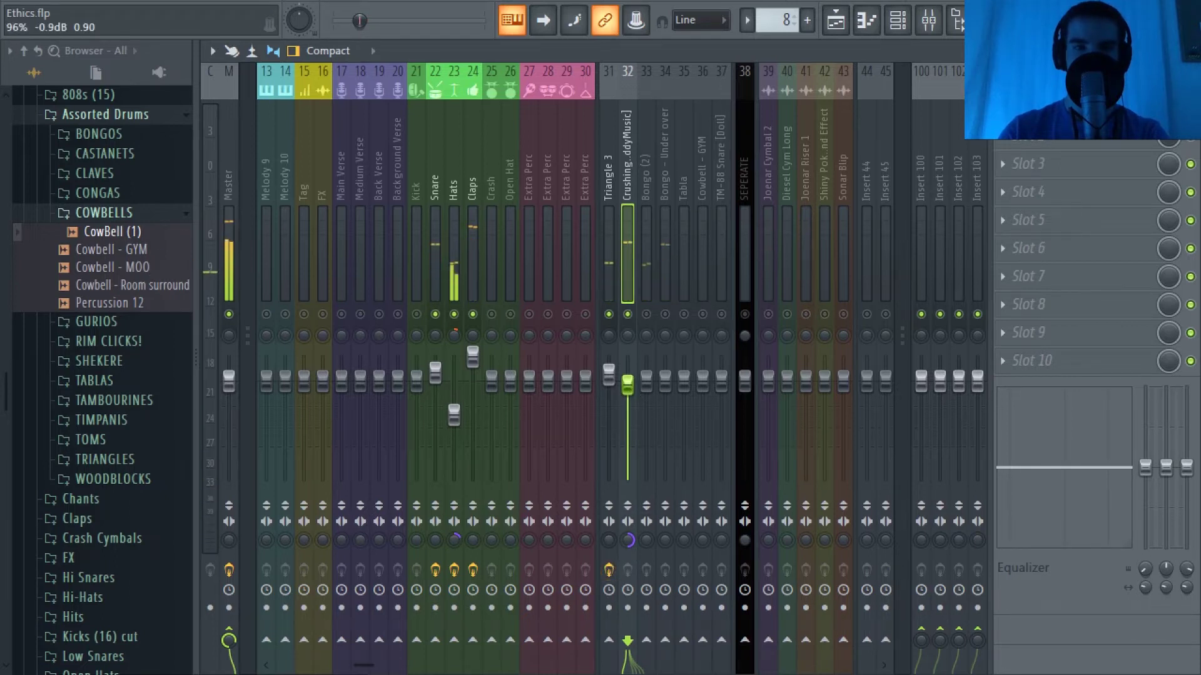
# Add Fruity parametric EQ 2 to the Crushing Snr track's first effect slot.
pyautogui.click(1003, 108)
pyautogui.moveTo(1025, 120)
pyautogui.click(785, 146)
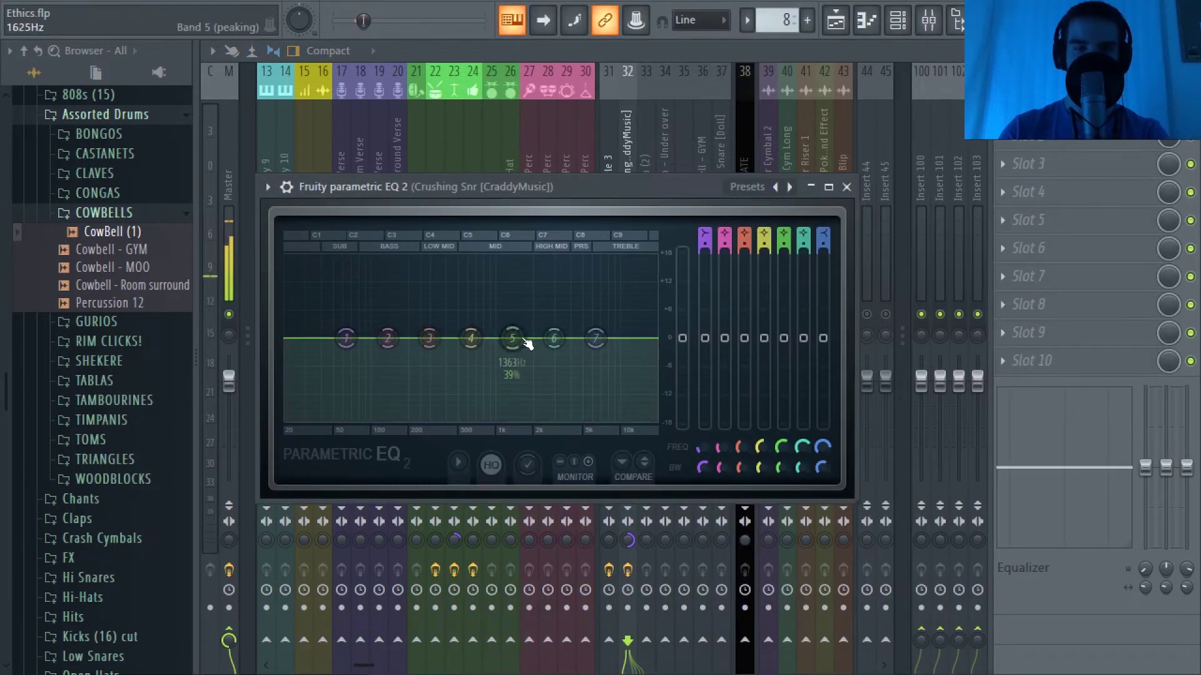
pyautogui.moveTo(516, 338); pyautogui.dragTo(556, 290)
pyautogui.rightClick(556, 293)
pyautogui.click(565, 315)
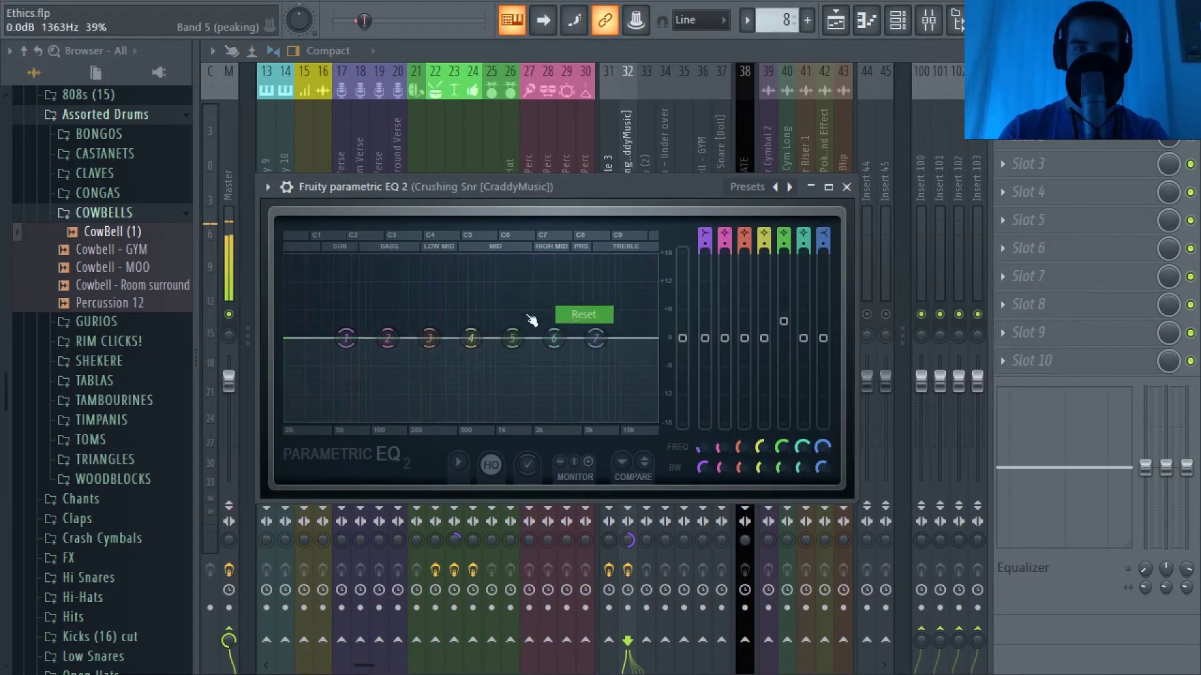
# Boost EQ band 3 by about 1.3 dB at 344 Hz and high-shelf band 7 by about 3.5 dB at 6727 Hz.
pyautogui.moveTo(429, 338)
pyautogui.mouseDown()
pyautogui.moveTo(421, 278)
pyautogui.moveTo(439, 292)
pyautogui.moveTo(438, 332)
pyautogui.mouseUp()
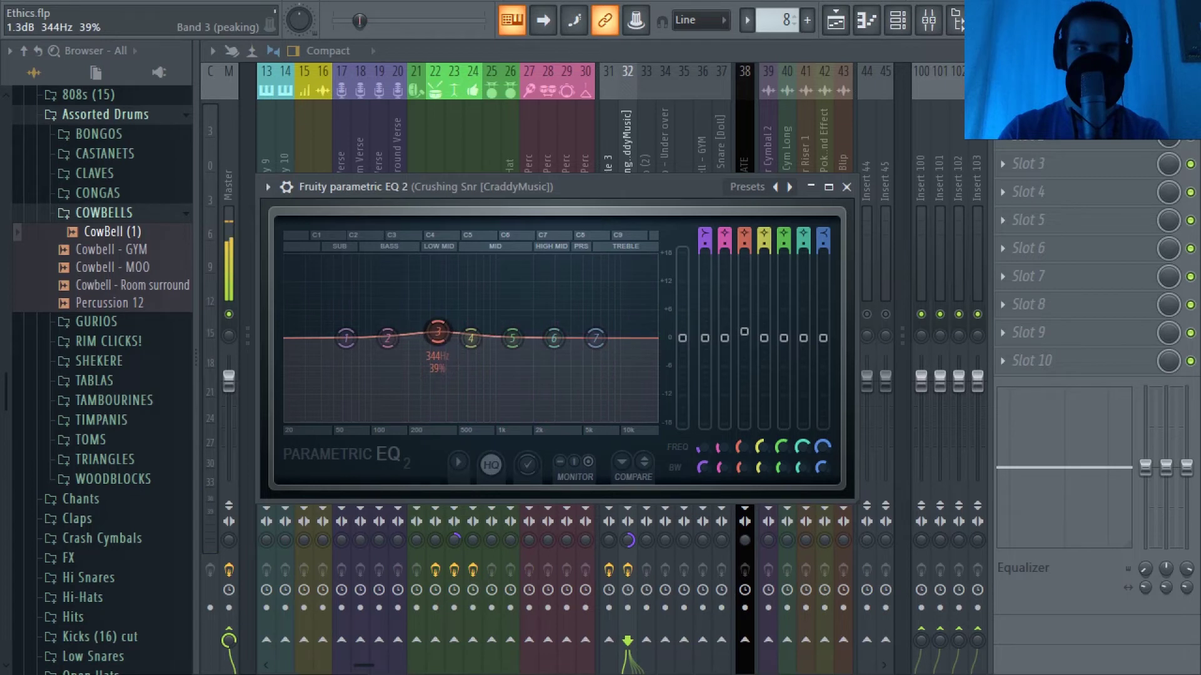
pyautogui.moveTo(595, 338); pyautogui.dragTo(586, 325)
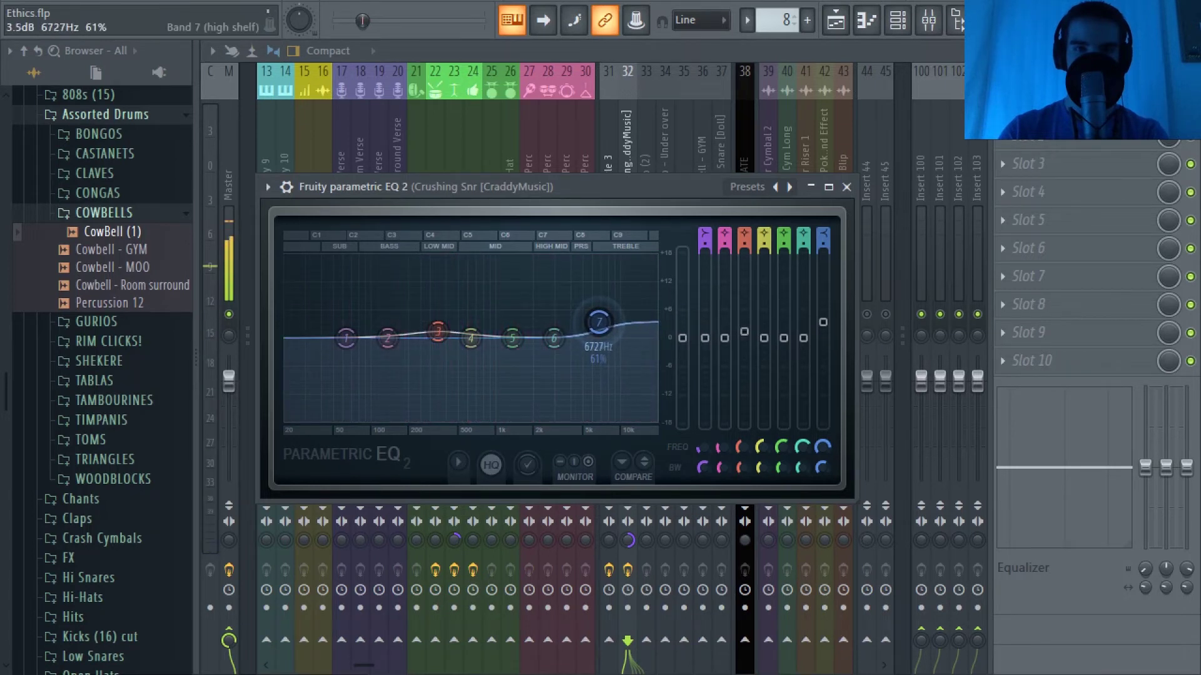
pyautogui.moveTo(823, 323); pyautogui.dragTo(823, 321)
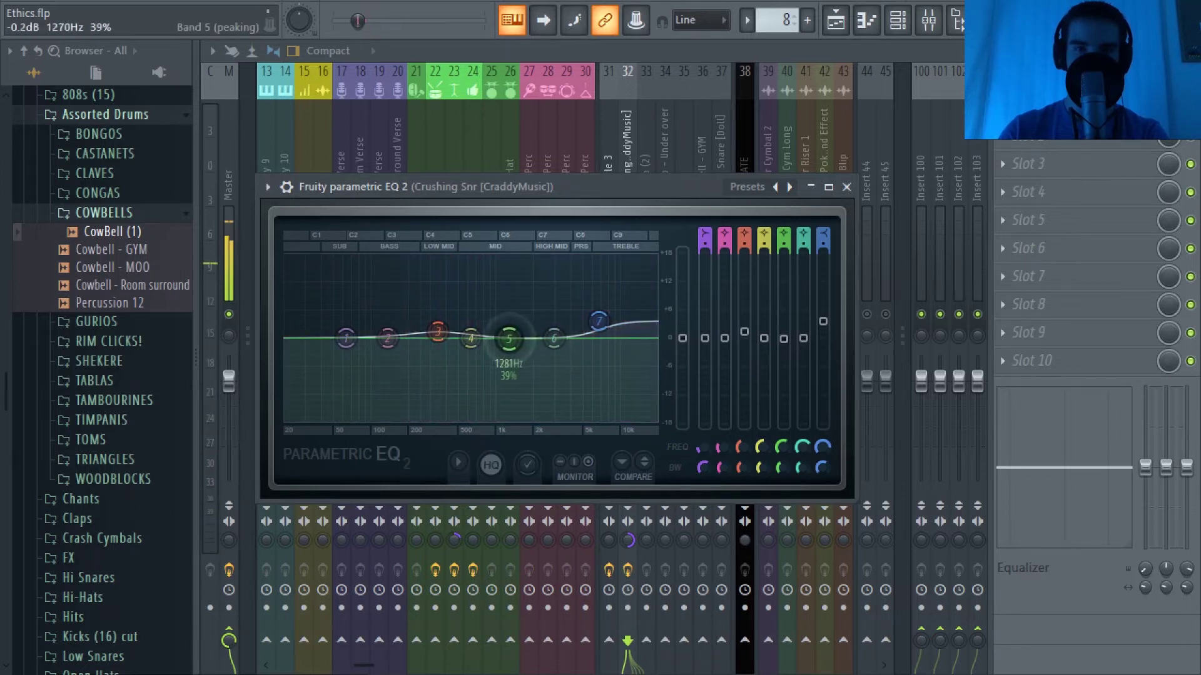
# Cut EQ band 5 by roughly 3 to 4 dB near 1382 Hz and raise band 3 slightly more, closing the EQ.
pyautogui.moveTo(514, 349); pyautogui.dragTo(512, 350)
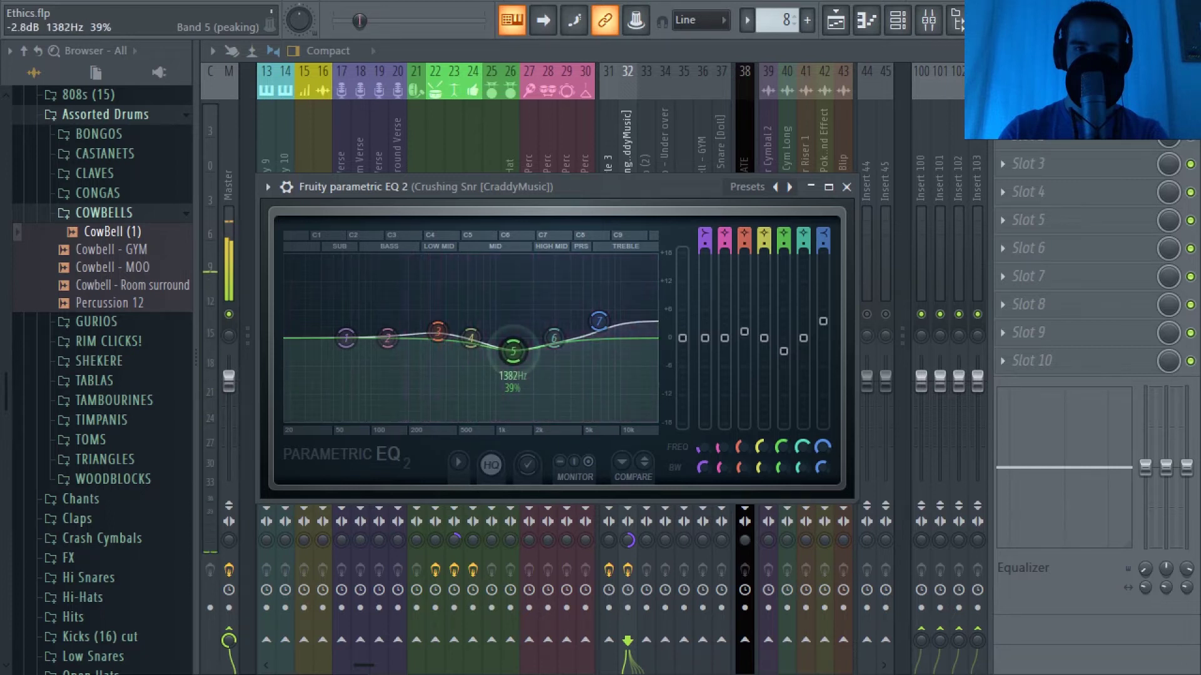
pyautogui.moveTo(786, 353); pyautogui.dragTo(784, 356)
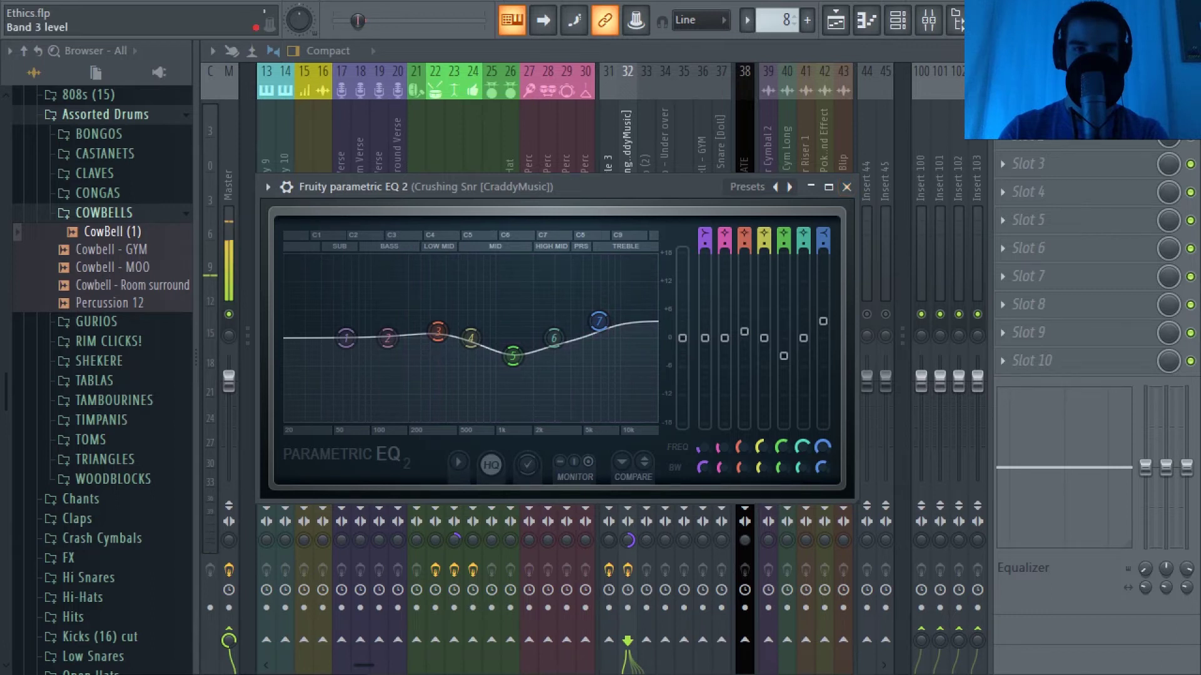
pyautogui.moveTo(437, 331); pyautogui.dragTo(438, 329)
pyautogui.moveTo(744, 329); pyautogui.dragTo(744, 327)
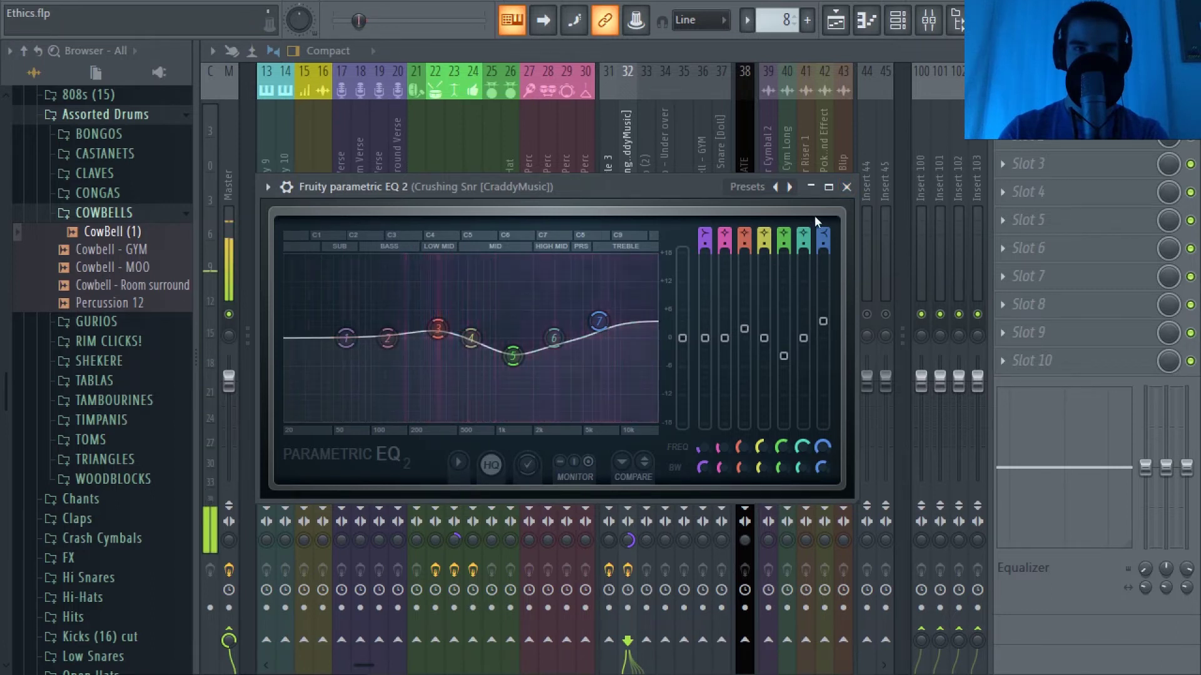
pyautogui.click(846, 186)
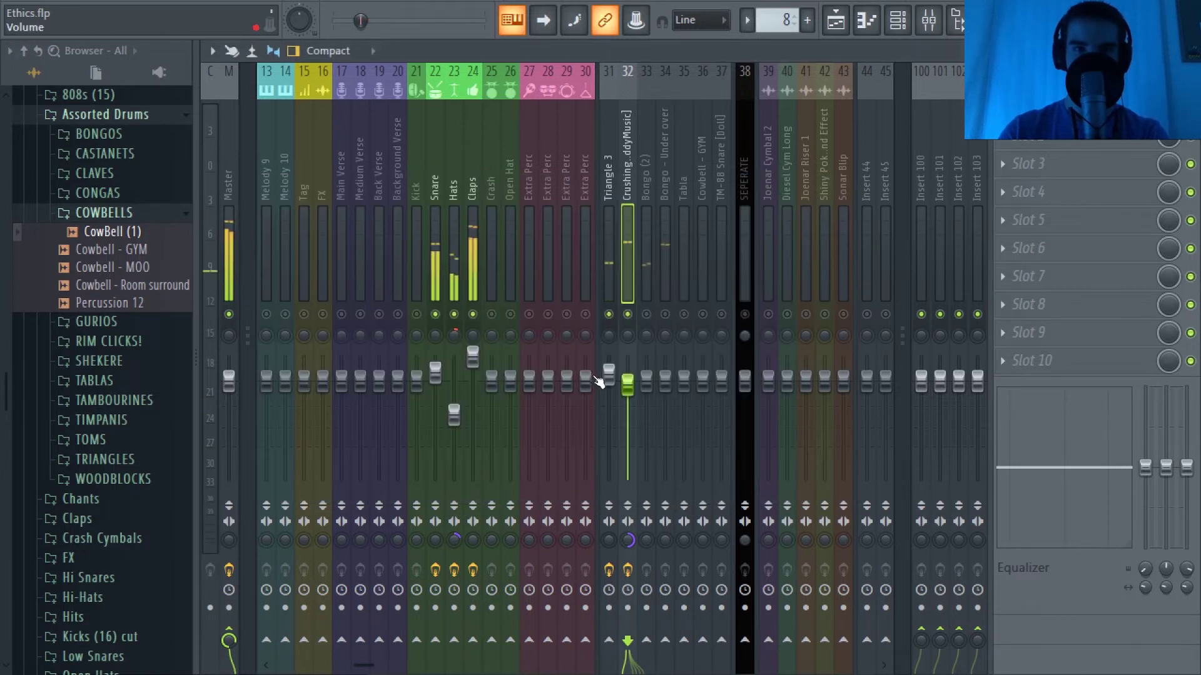
# Set the Crushing Snr volume to 94% (-1.3 dB), and unmute the Bongo (2) track with its volume raised.
pyautogui.moveTo(628, 386); pyautogui.dragTo(630, 394)
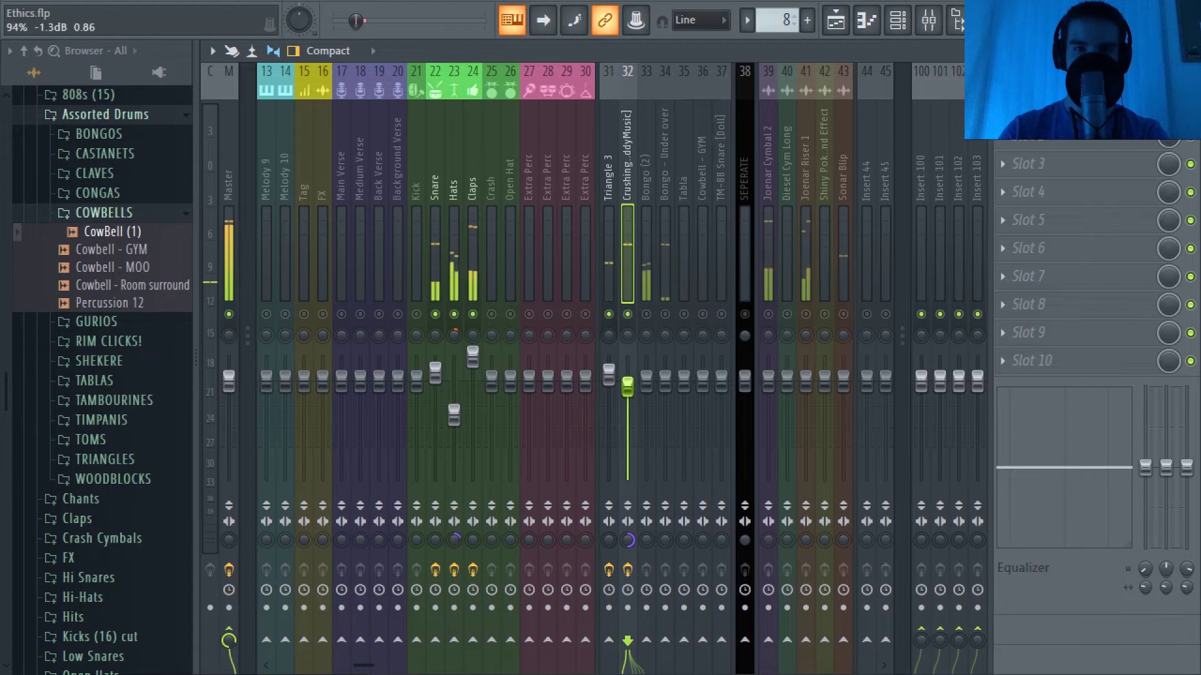
pyautogui.click(648, 315)
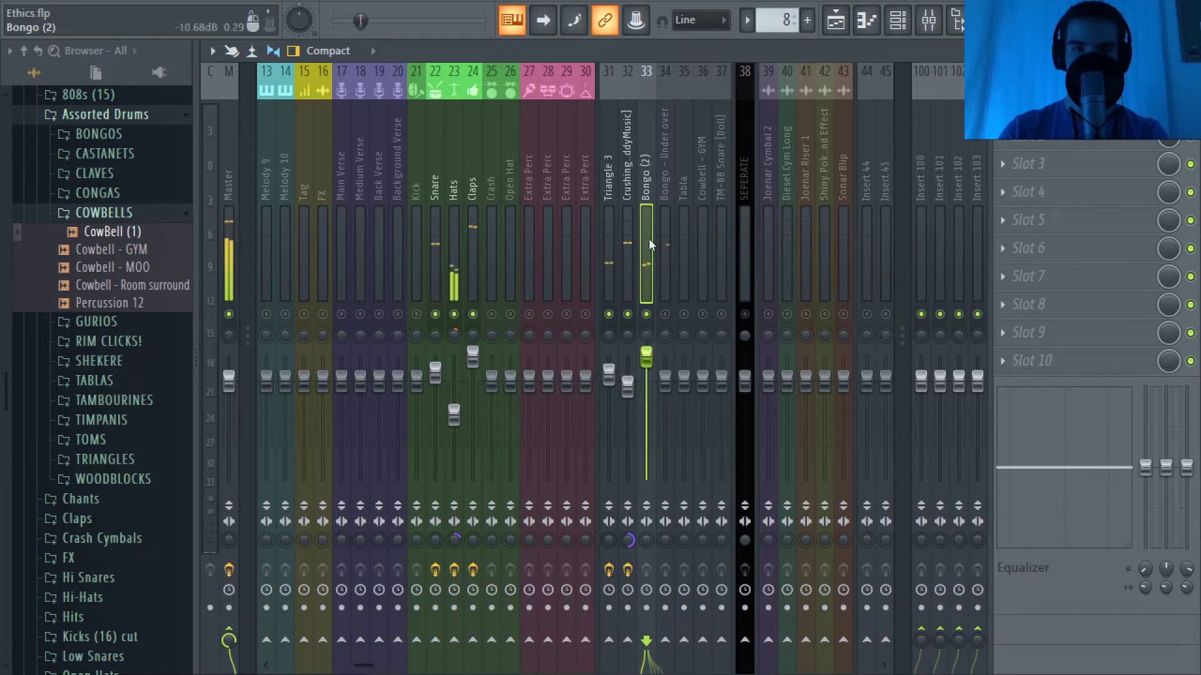
# Close all open plugin windows and open the Bongo (2) channel's piano roll at full size.
pyautogui.press('F9')
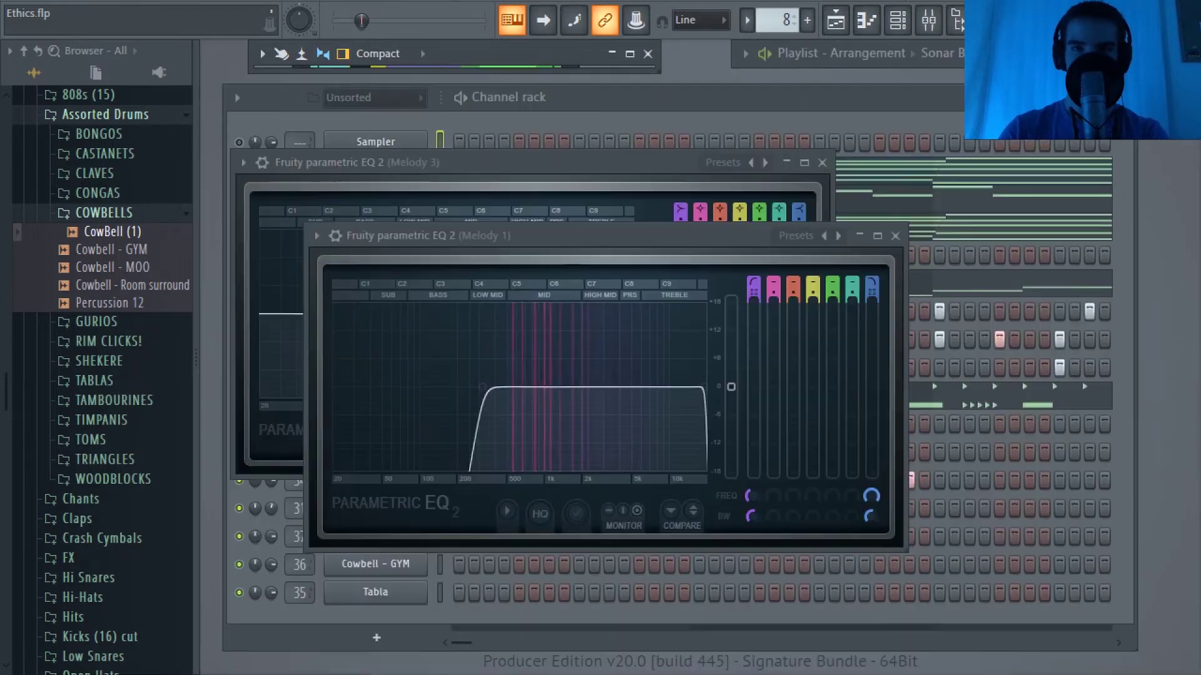
pyautogui.click(813, 105)
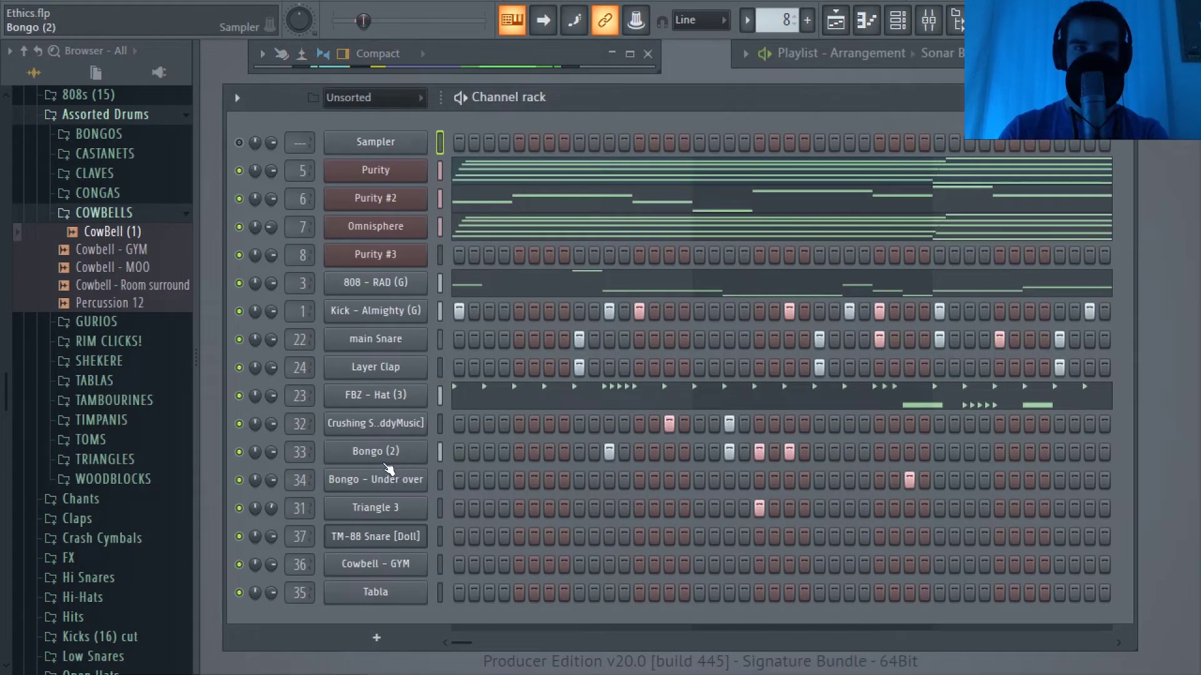
pyautogui.rightClick(386, 464)
pyautogui.click(470, 444)
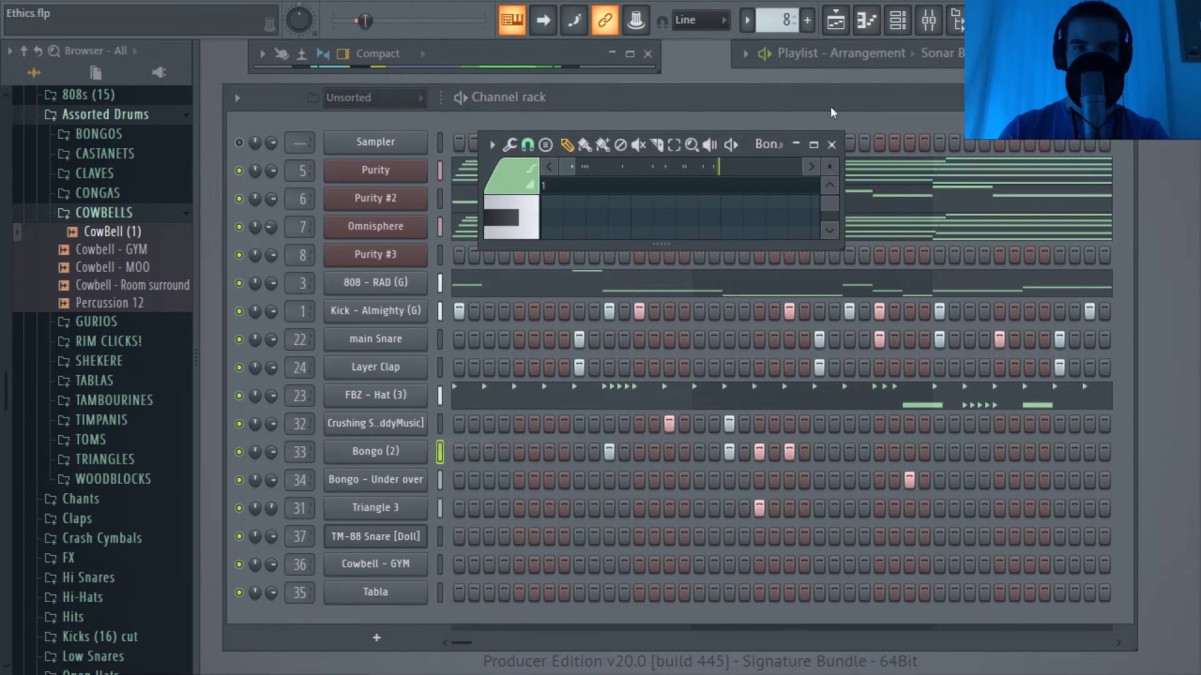
pyautogui.click(814, 144)
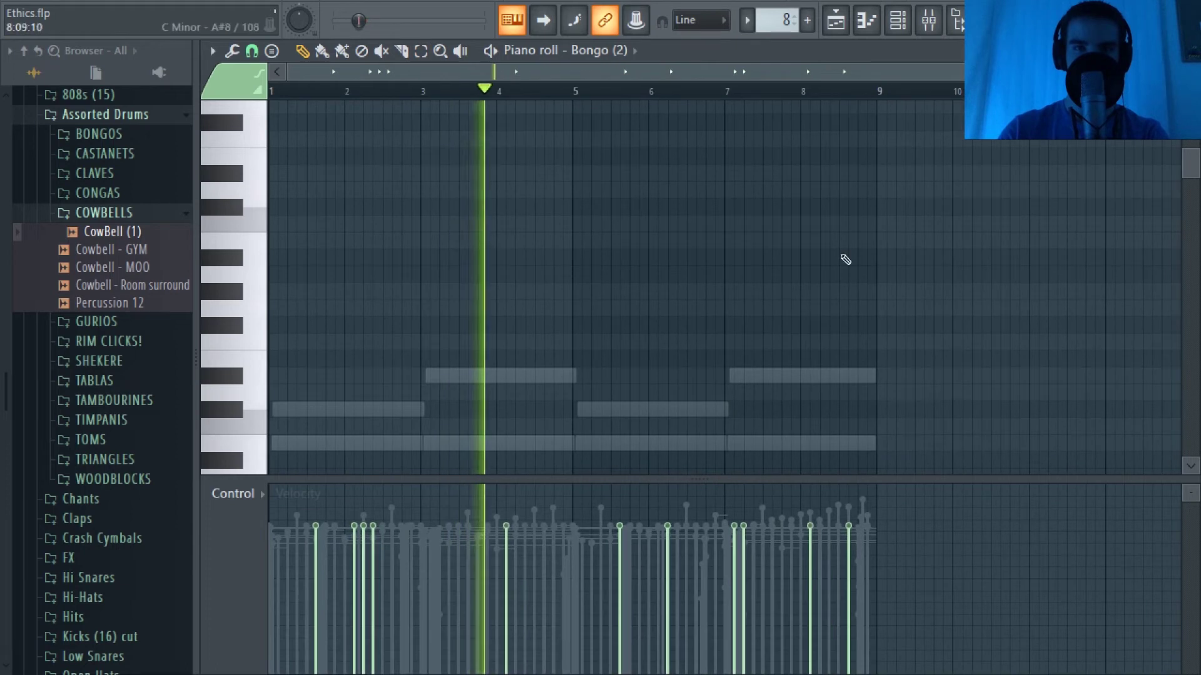
# Stop playback and raise all Bongo (2) note velocities in pattern 8 to 100%.
pyautogui.scroll(-14, 845, 260)
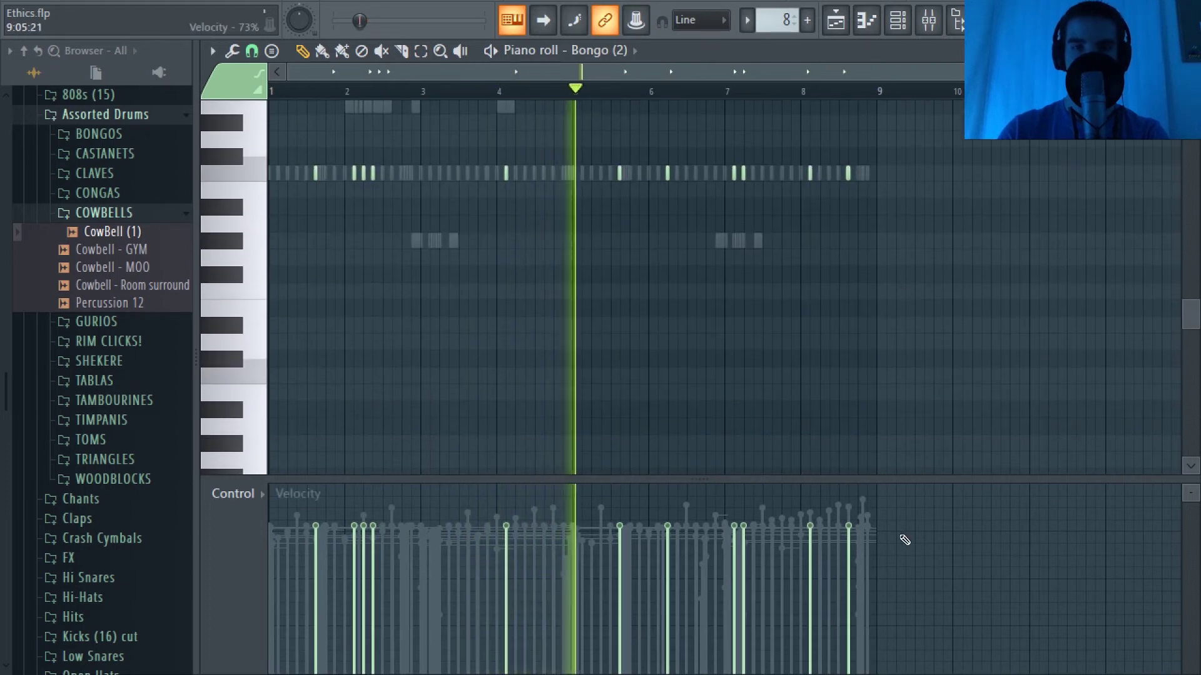
pyautogui.press('space')
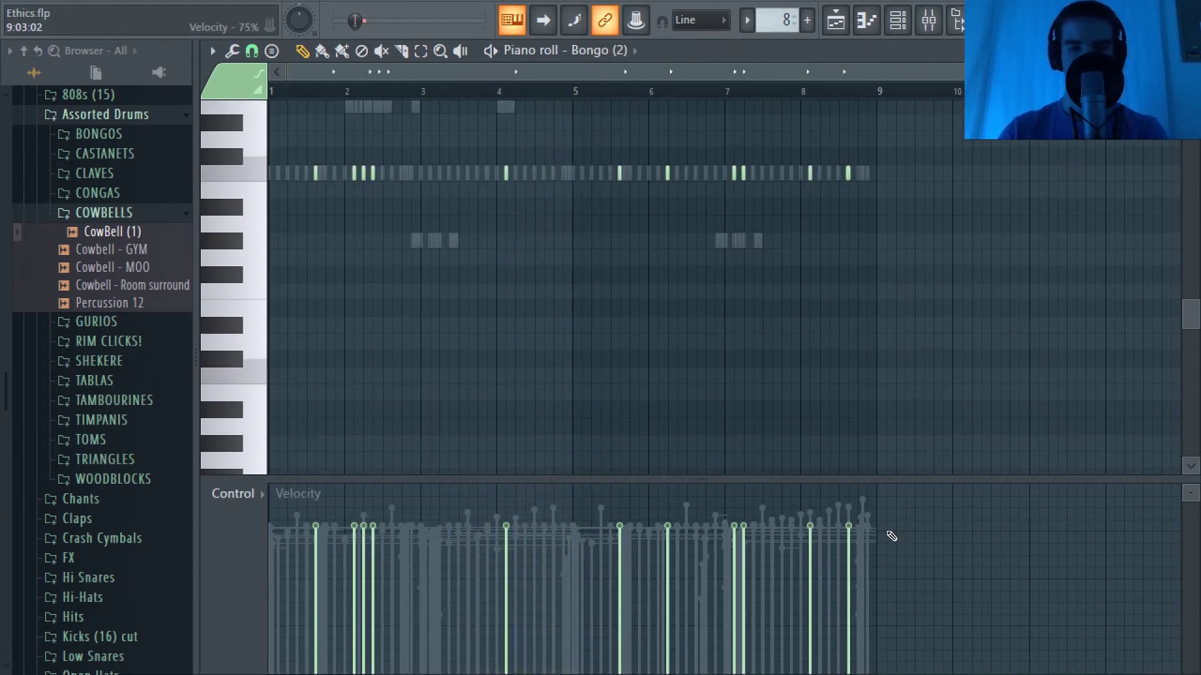
pyautogui.moveTo(891, 537); pyautogui.dragTo(814, 51)
pyautogui.moveTo(687, 487); pyautogui.dragTo(317, 487)
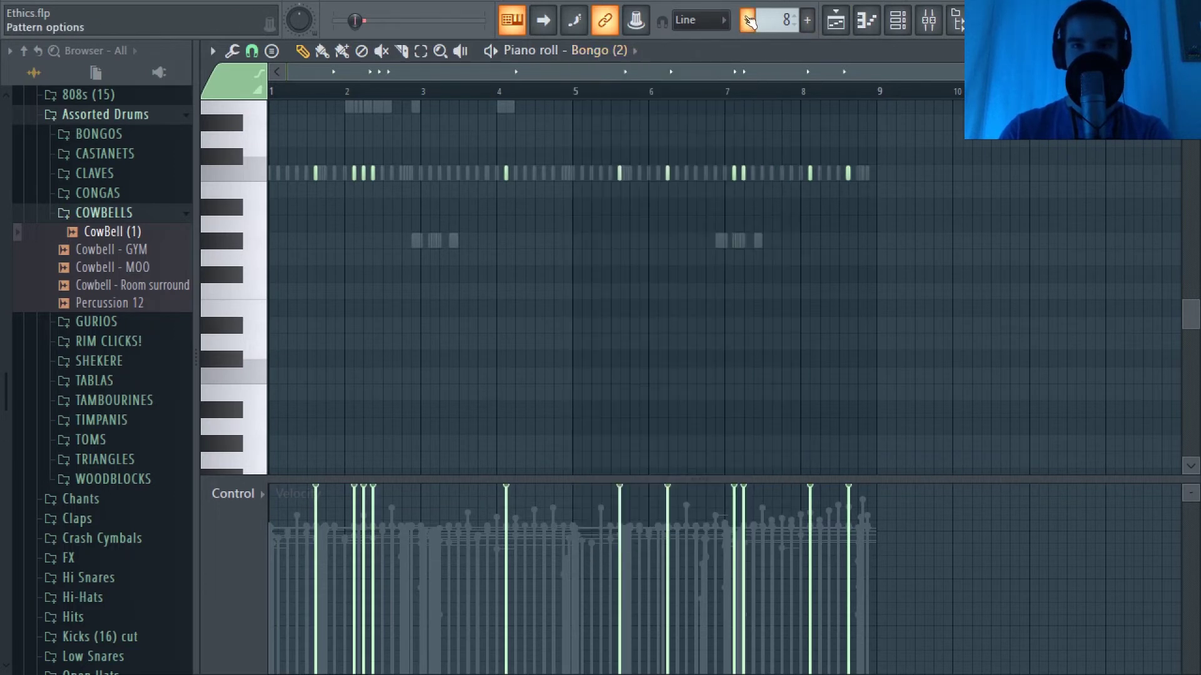
# Switch to pattern 7 and raise all its Bongo (2) note velocities to 100%.
pyautogui.click(746, 21)
pyautogui.click(787, 175)
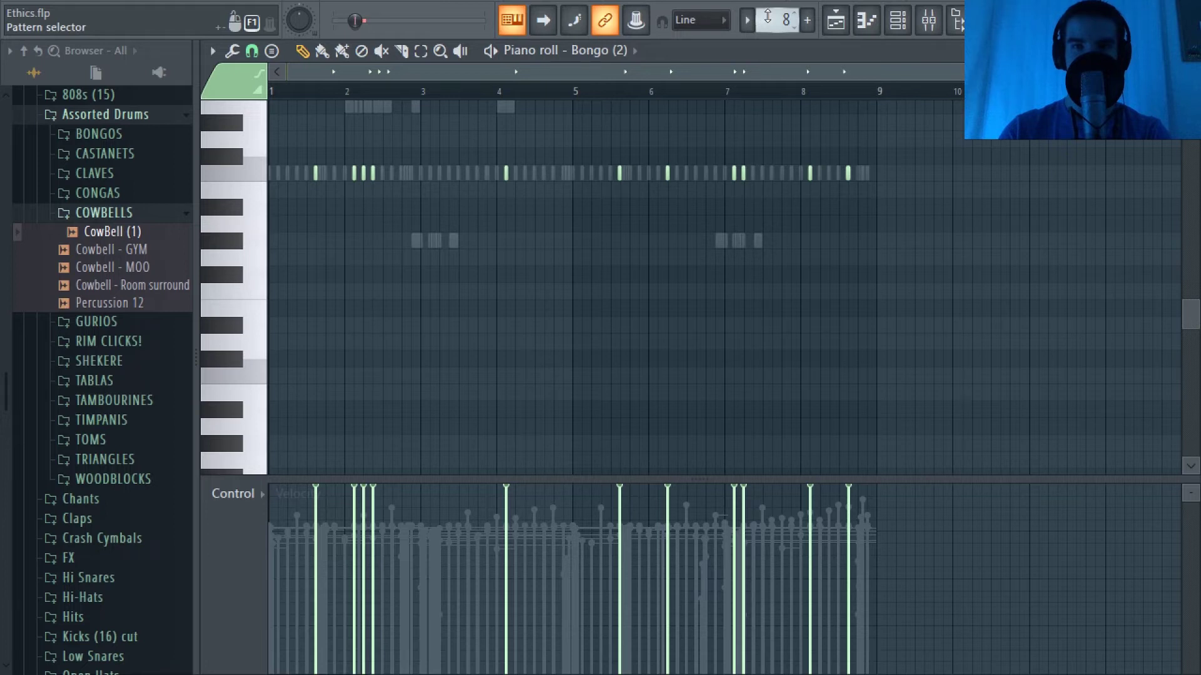
pyautogui.scroll(-1, 767, 19)
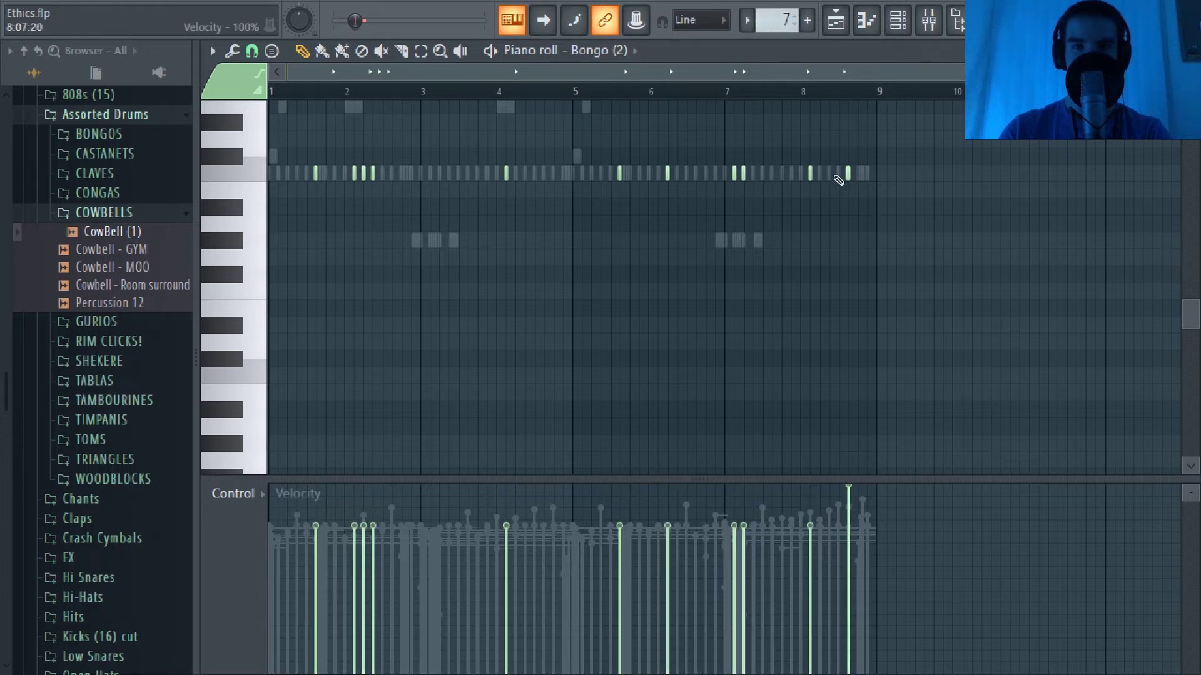
pyautogui.scroll(4, 691, 200)
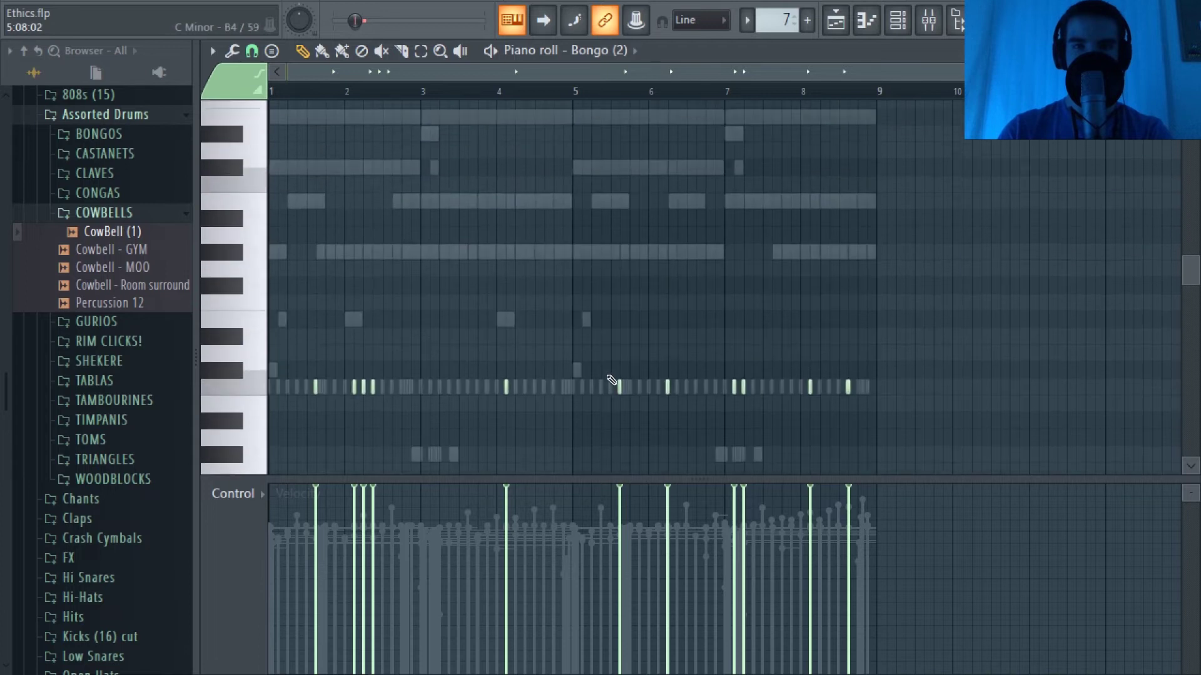
pyautogui.scroll(-1, 612, 379)
# Raise all Bongo (2) note velocities to 100% in pattern 6 and pattern 5.
pyautogui.click(747, 20)
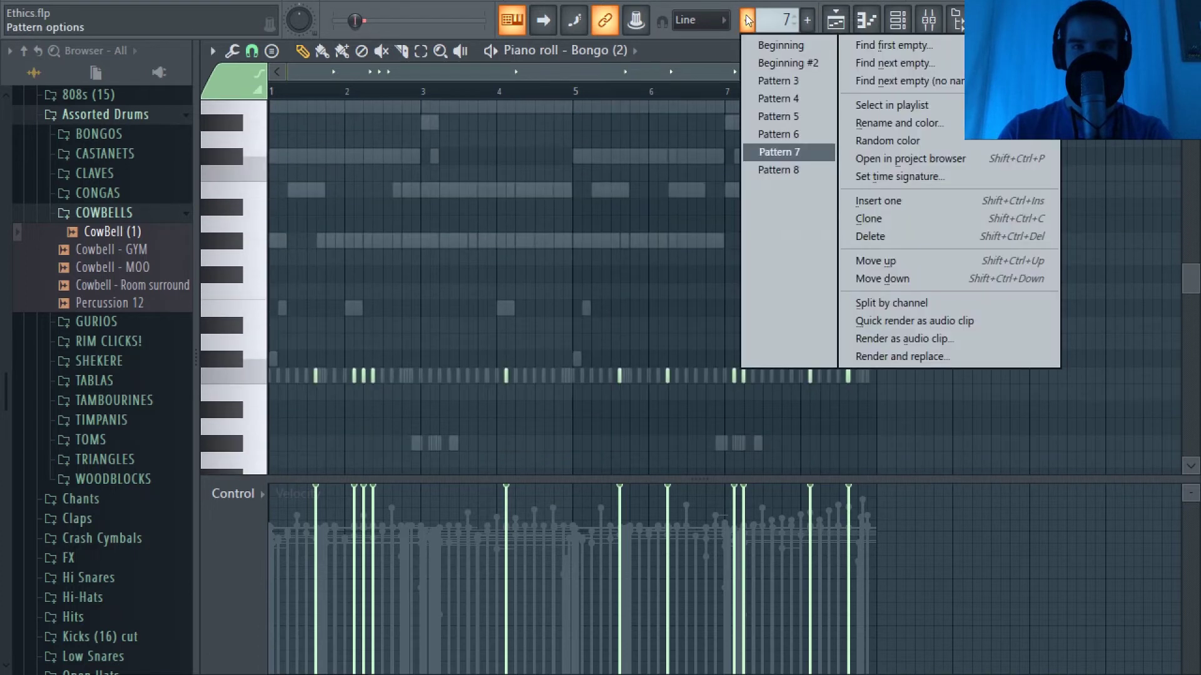
pyautogui.click(796, 139)
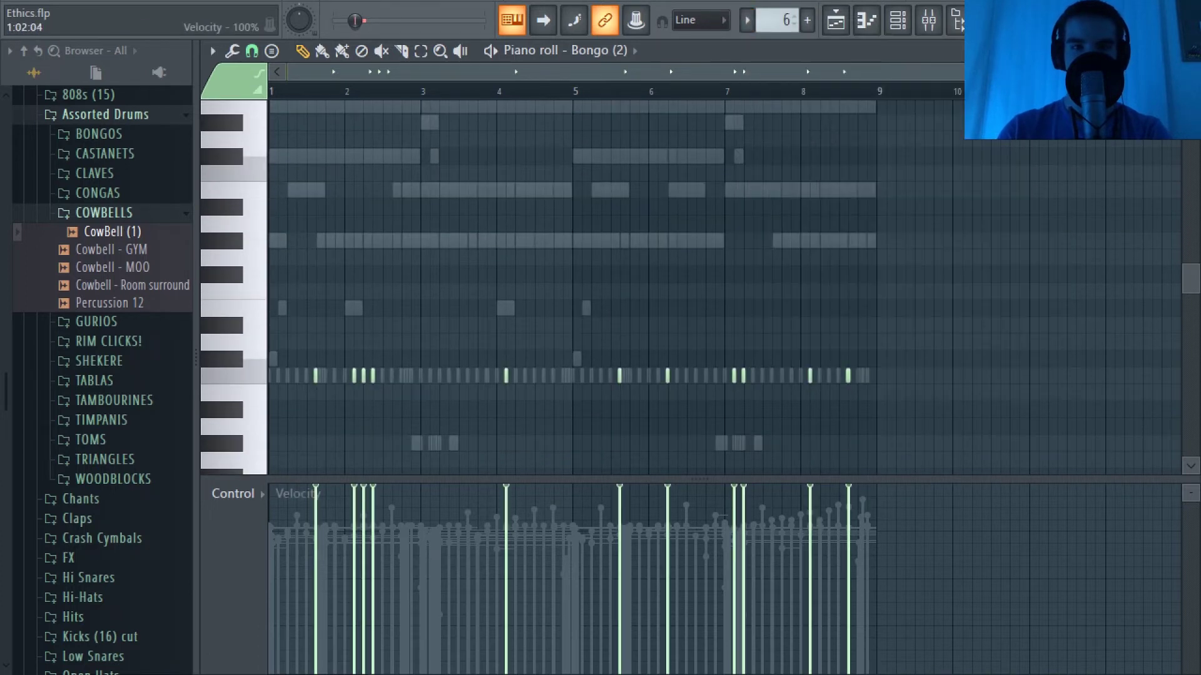
pyautogui.click(781, 20)
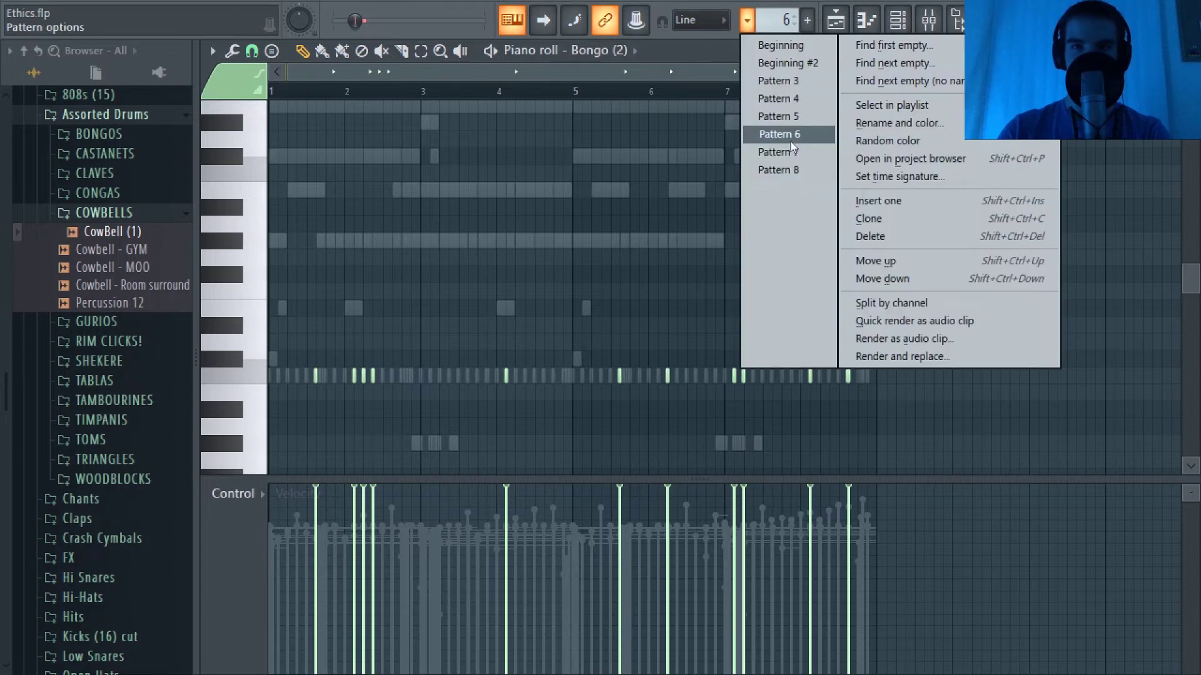
pyautogui.click(790, 123)
pyautogui.moveTo(859, 144); pyautogui.dragTo(343, 144)
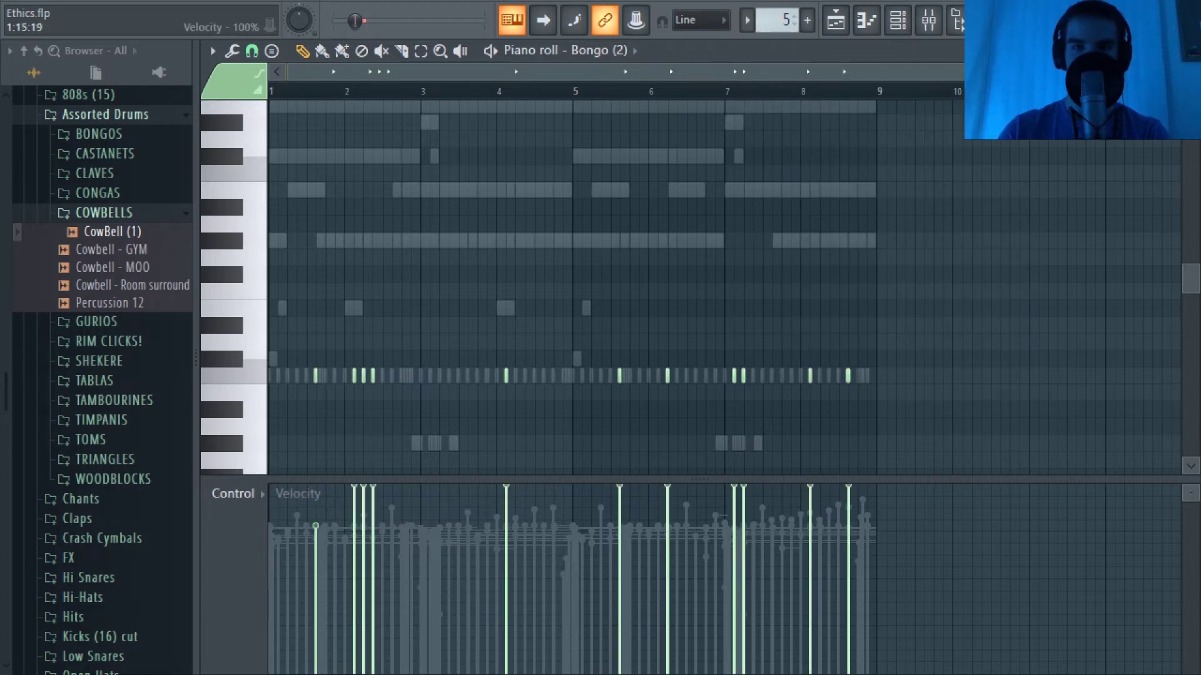
# Raise all Bongo (2) note velocities to 100% in pattern 4 and pattern 3.
pyautogui.click(749, 19)
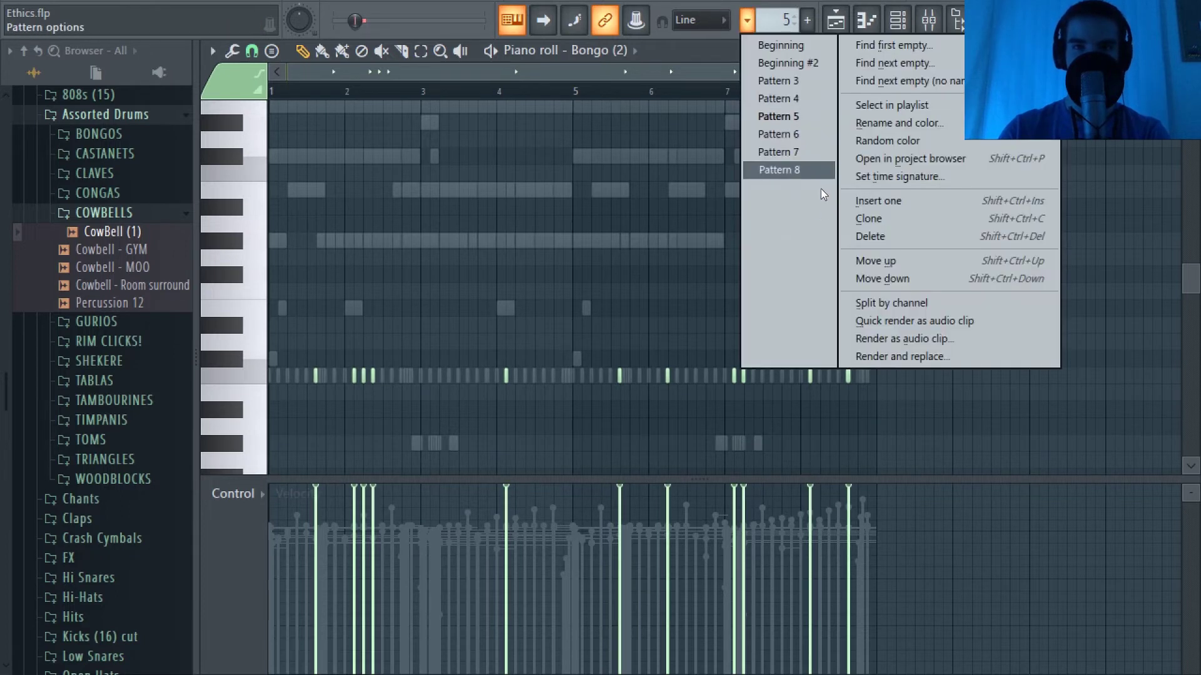
pyautogui.click(789, 108)
pyautogui.moveTo(865, 511)
pyautogui.mouseDown()
pyautogui.moveTo(720, 486)
pyautogui.moveTo(294, 487)
pyautogui.mouseUp()
pyautogui.click(747, 20)
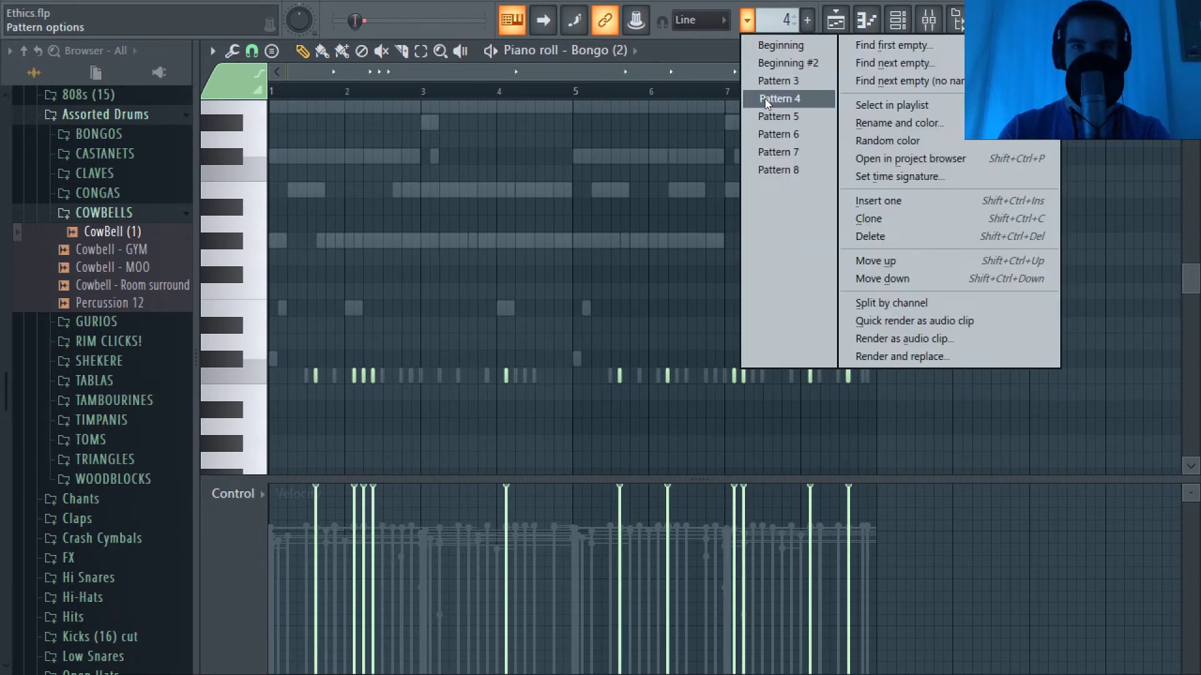
pyautogui.click(789, 99)
pyautogui.moveTo(888, 503)
pyautogui.mouseDown()
pyautogui.moveTo(625, 486)
pyautogui.moveTo(316, 489)
pyautogui.mouseUp()
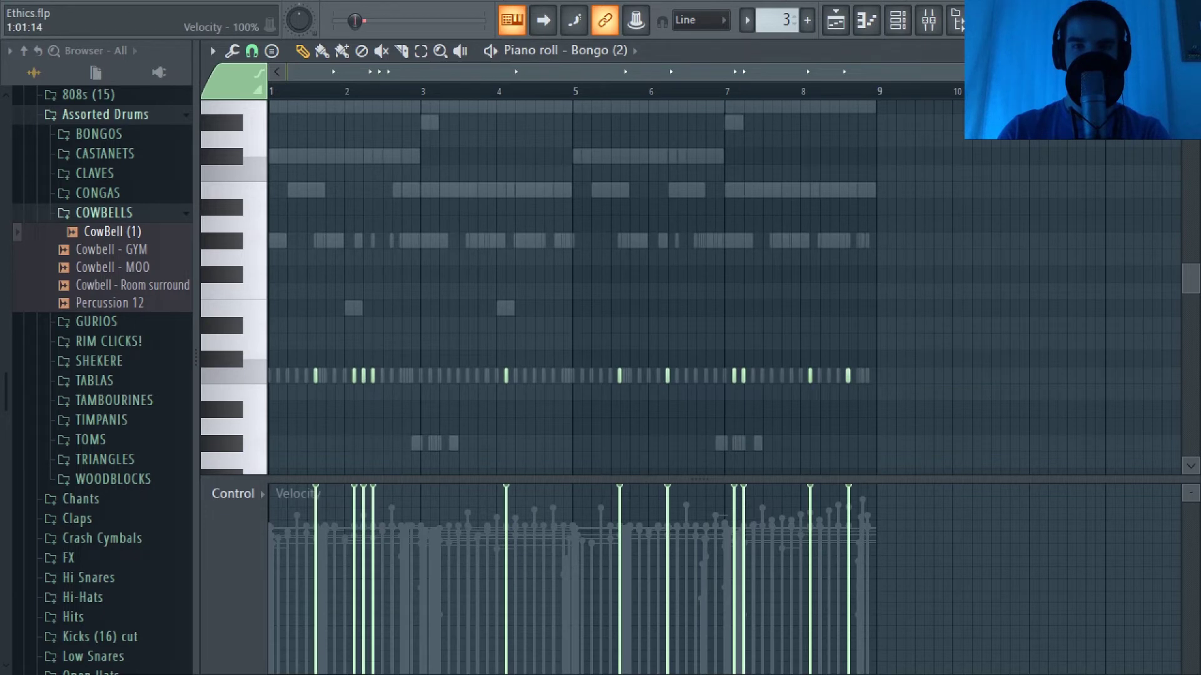
# Review the Bongo (2) notes and velocities in patterns 3, 2 and 1, ending on pattern 2.
pyautogui.click(748, 22)
pyautogui.click(795, 83)
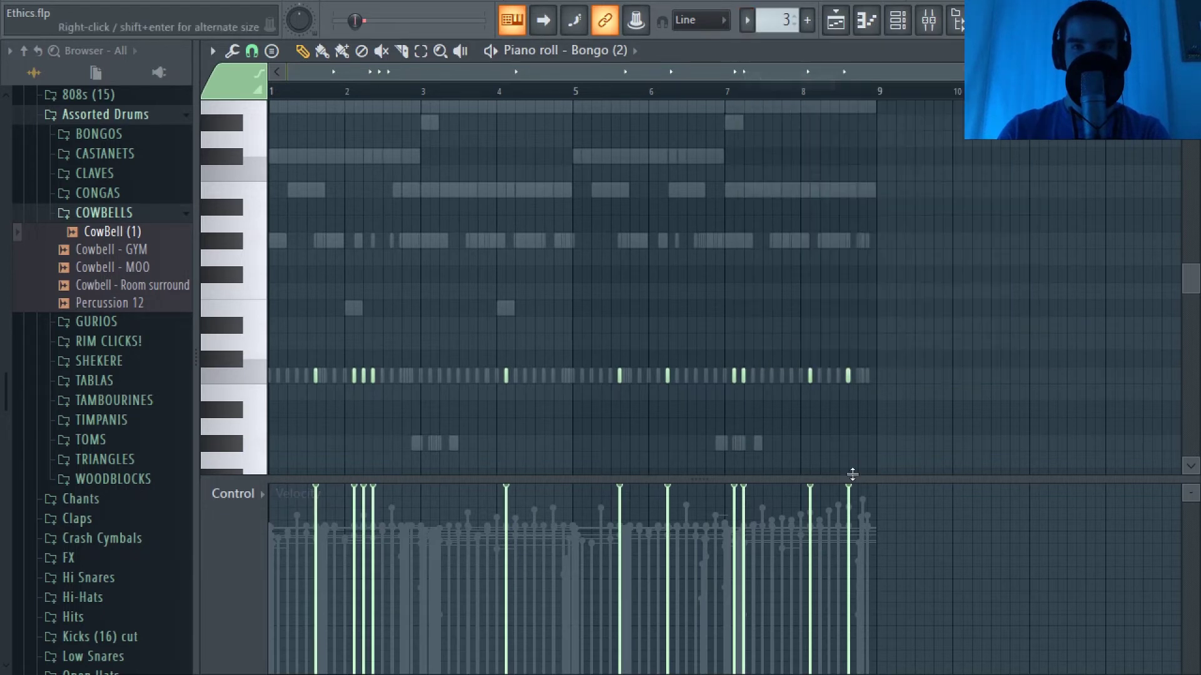
pyautogui.click(748, 19)
pyautogui.click(782, 81)
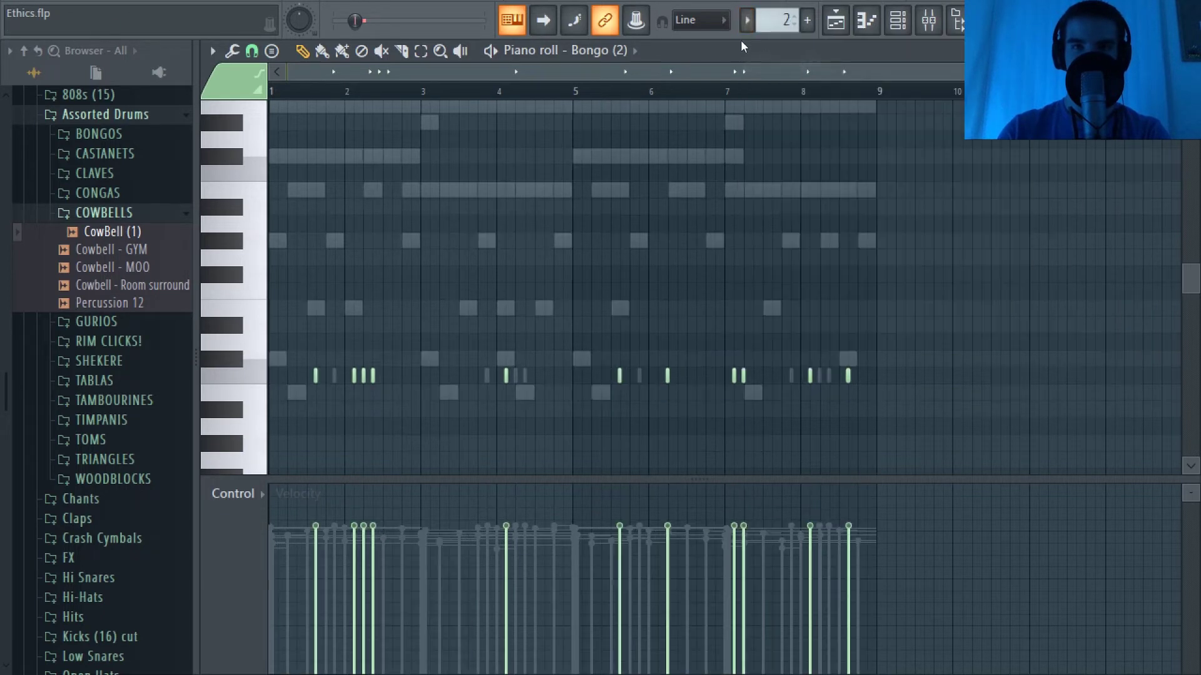
pyautogui.click(746, 21)
pyautogui.click(759, 44)
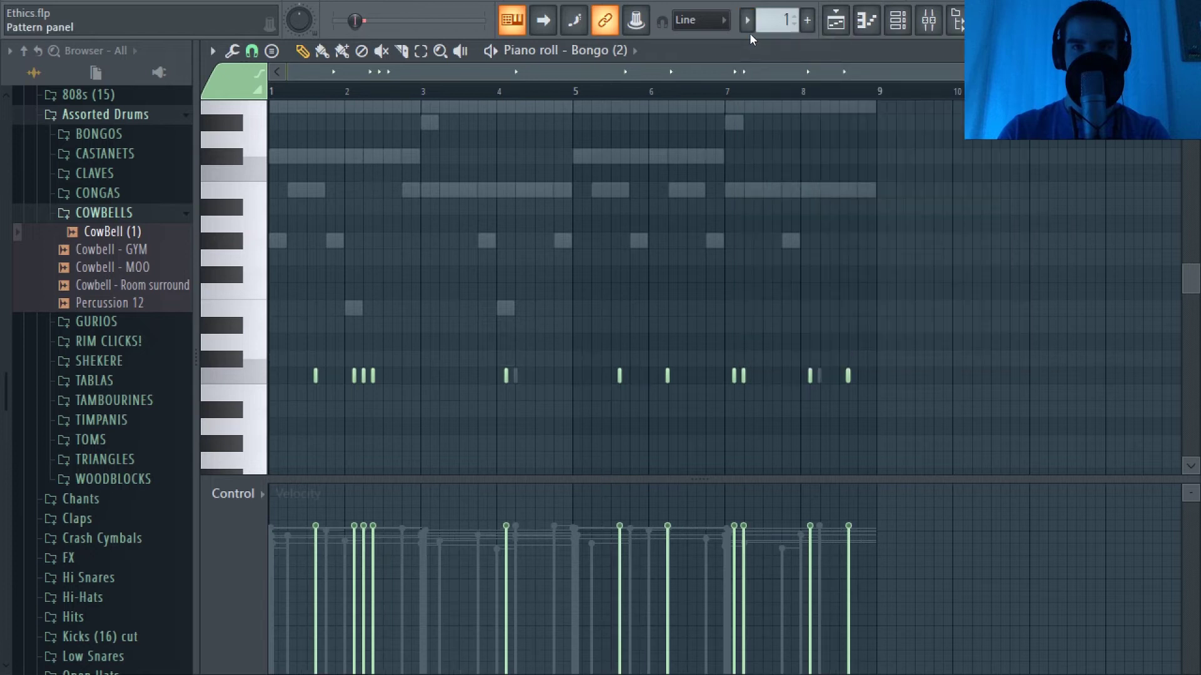
pyautogui.click(747, 25)
pyautogui.click(760, 60)
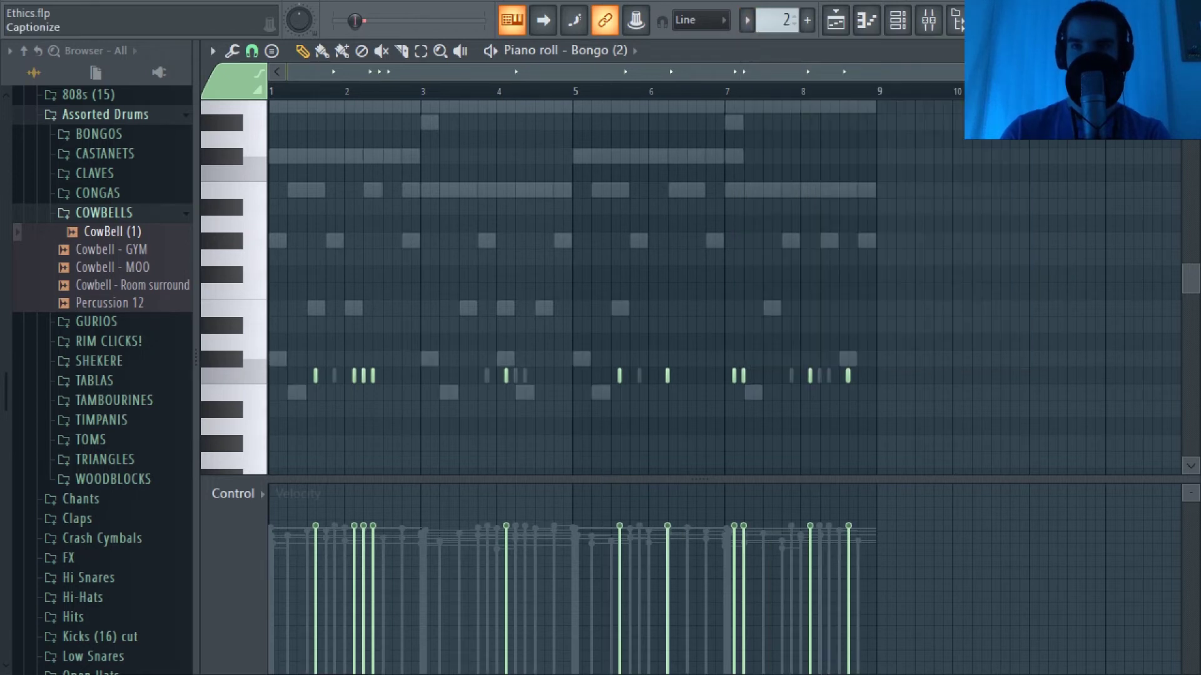
# Return to the mixer, resume playback and slightly lower the Bongo (2) track's volume.
pyautogui.click(1141, 51)
pyautogui.doubleClick(513, 54)
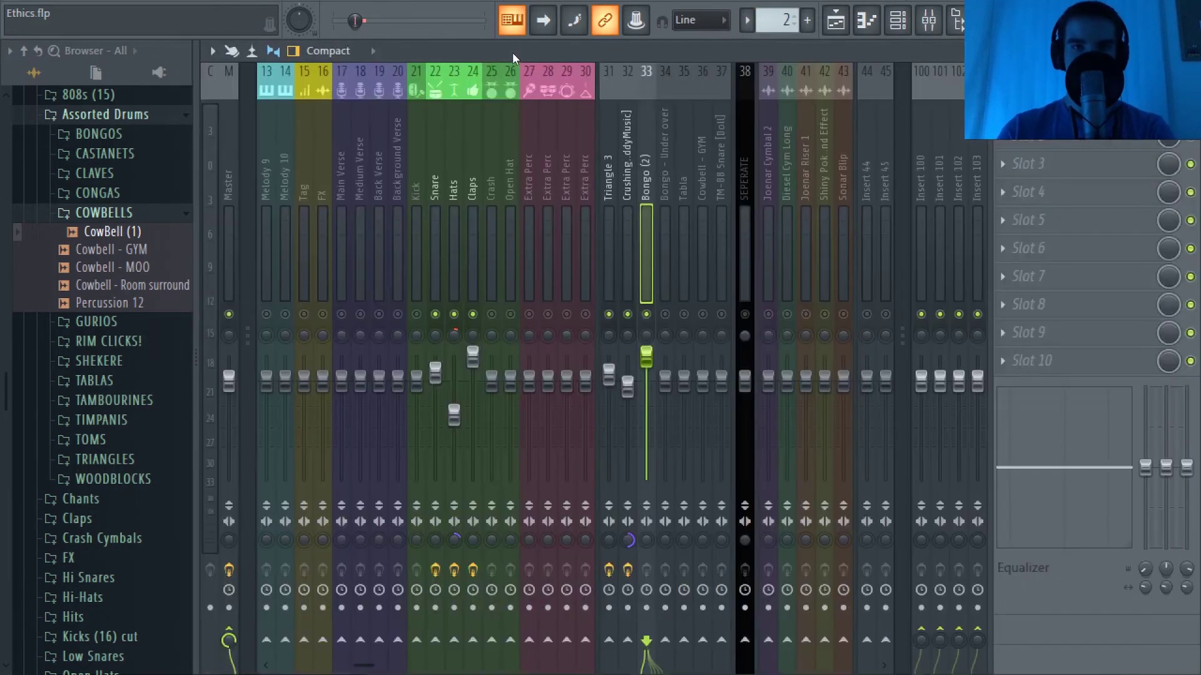
pyautogui.scroll(3, 524, 219)
pyautogui.scroll(-2, 516, 207)
pyautogui.press('space')
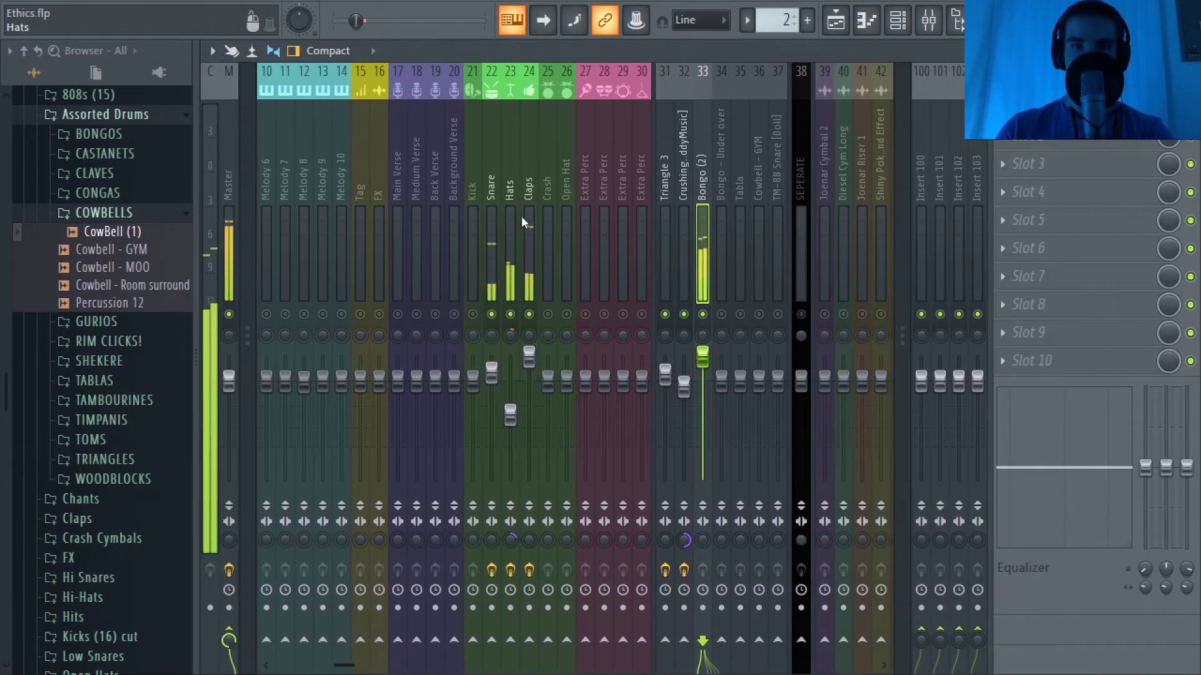
pyautogui.scroll(2, 532, 225)
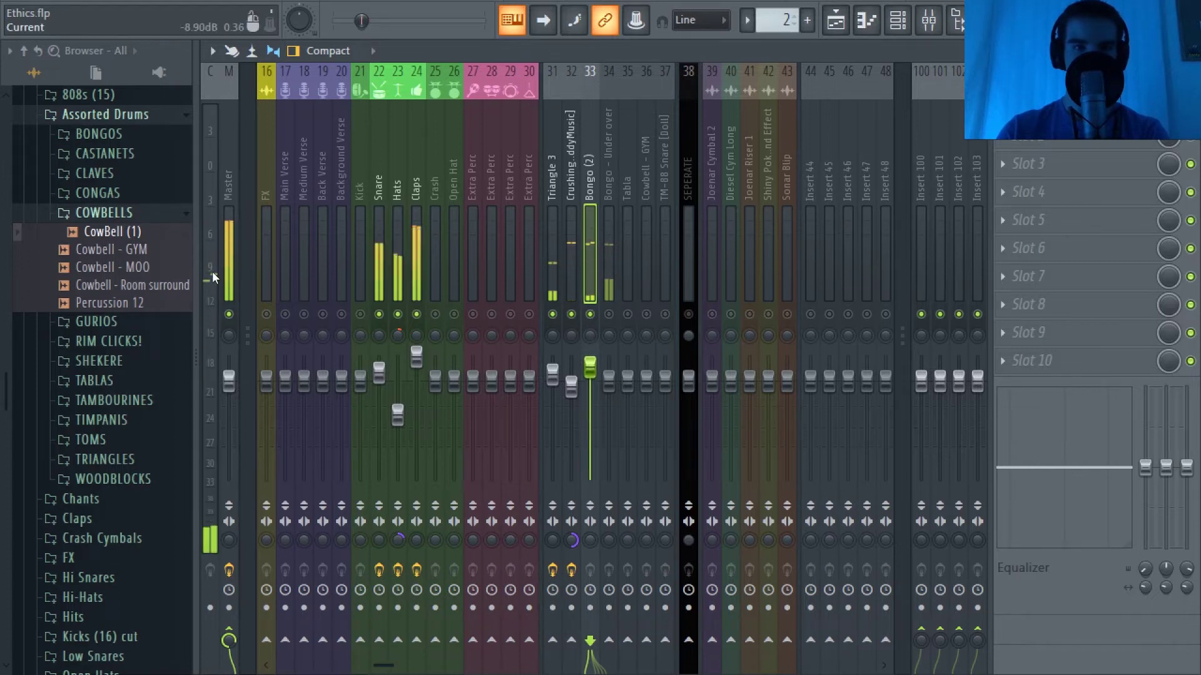
# Unmute Bongo - Under over, Tabla, Cowbell - GYM and TM-88 Snare [Doll], slightly raising the Bongo - Under over volume.
pyautogui.click(619, 290)
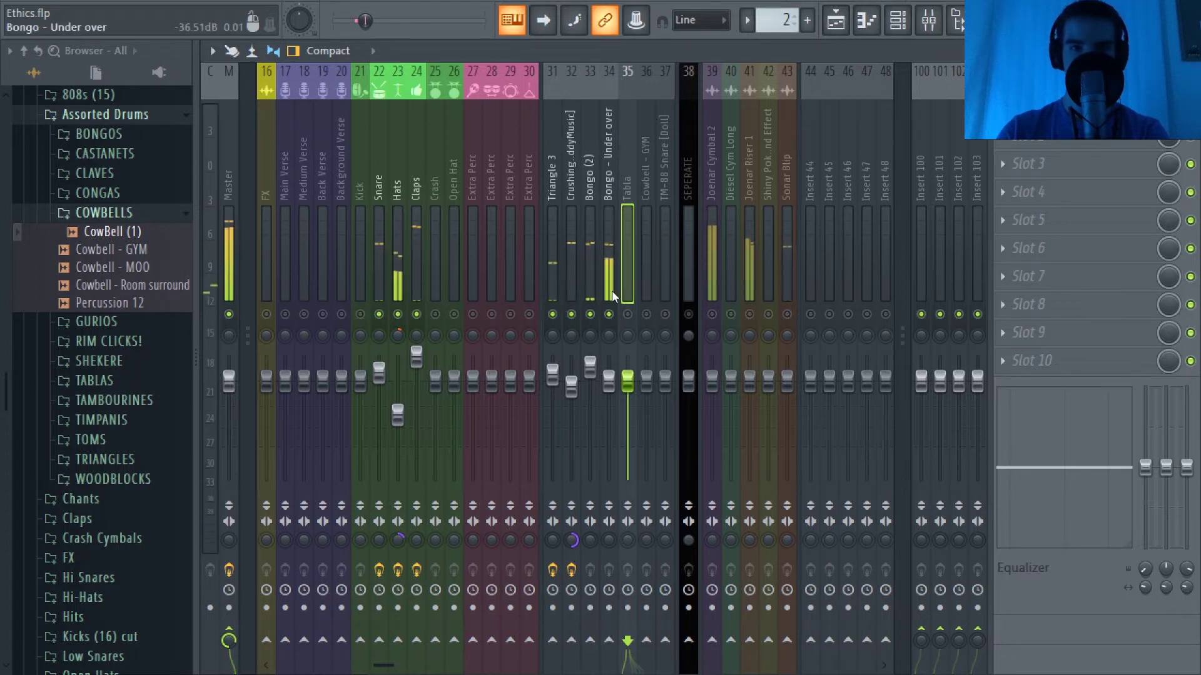
pyautogui.click(612, 291)
pyautogui.moveTo(611, 377); pyautogui.dragTo(611, 376)
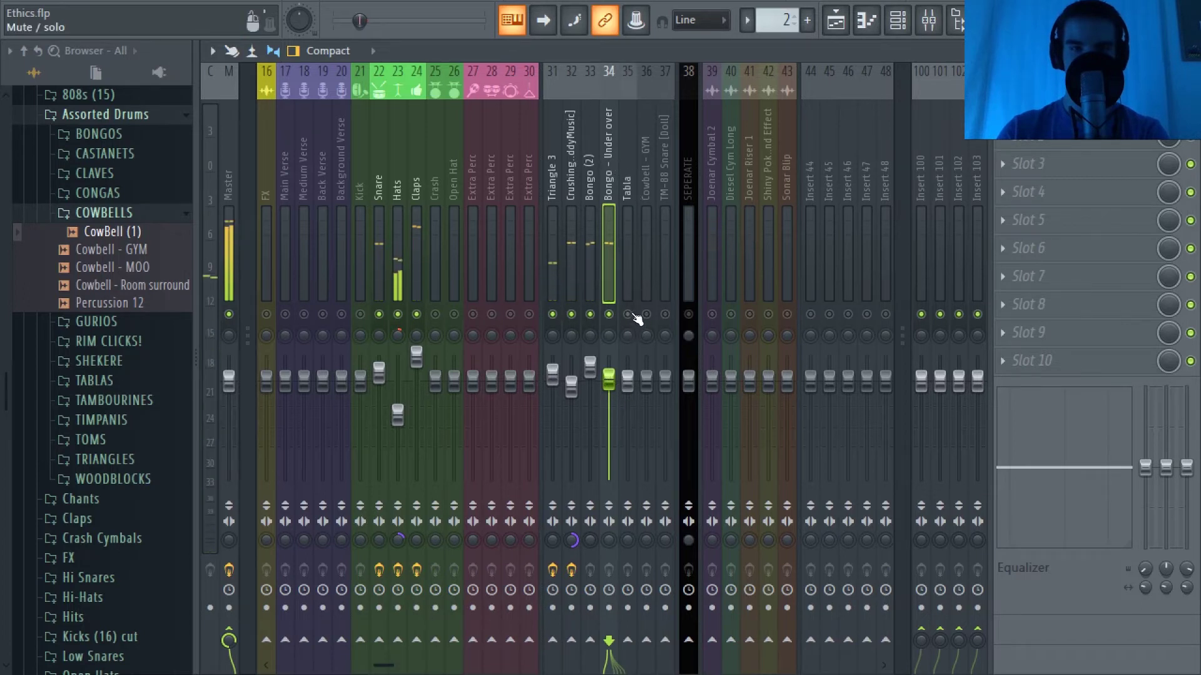
pyautogui.click(665, 315)
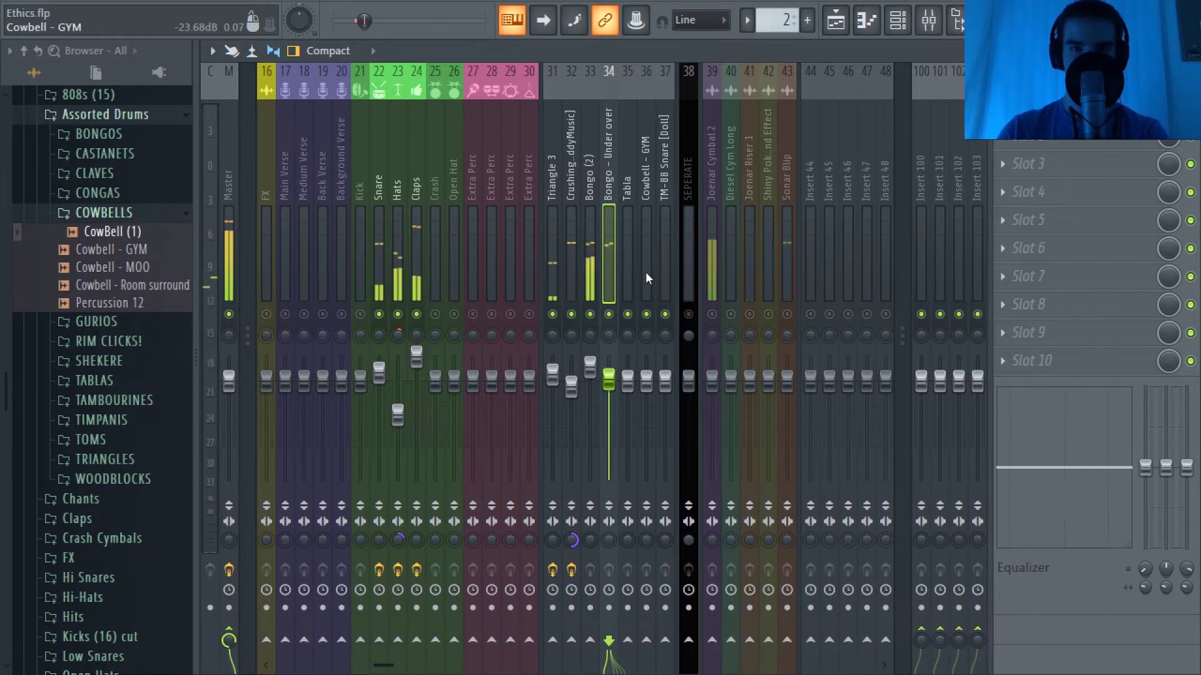
# Check the Tabla, Cowbell - GYM and TM-88 Snare [Doll] mixer tracks for signal during playback.
pyautogui.click(635, 246)
pyautogui.click(667, 245)
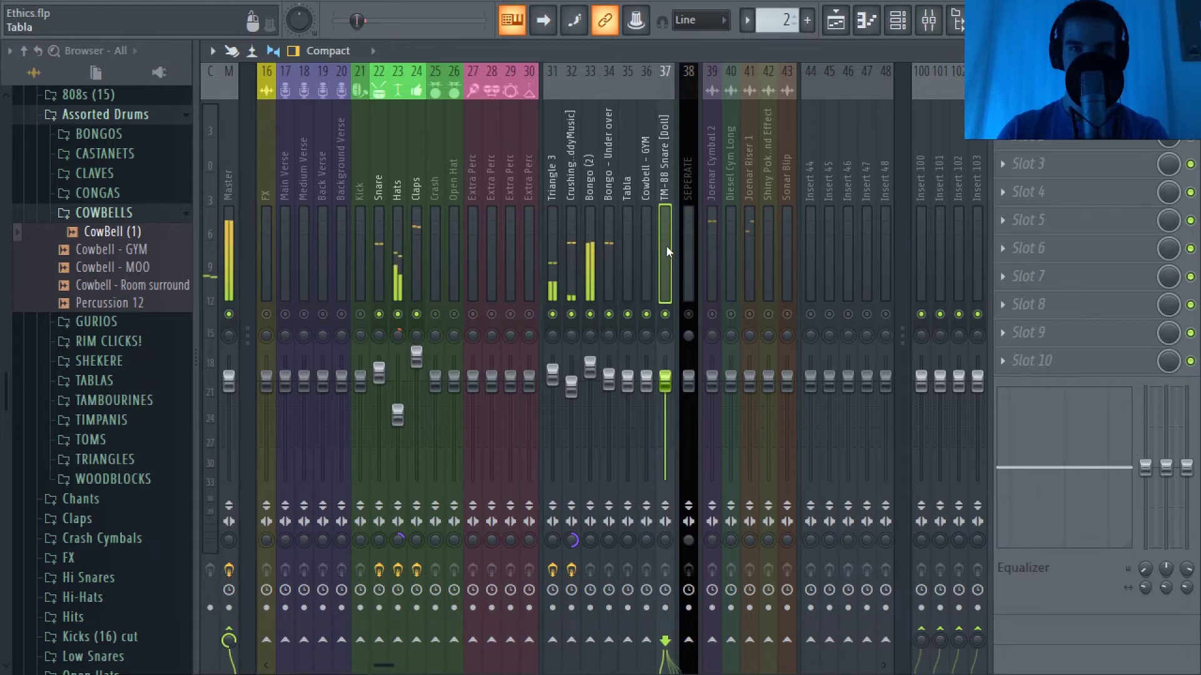
pyautogui.click(638, 246)
pyautogui.click(622, 245)
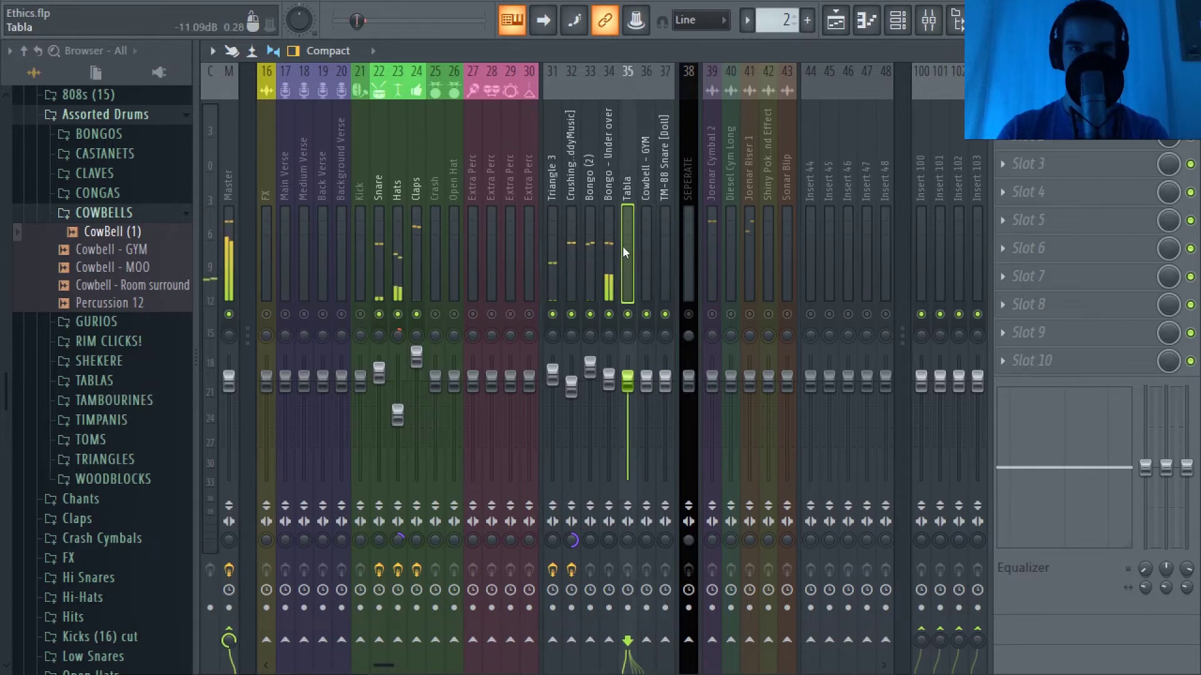
pyautogui.click(644, 178)
pyautogui.click(662, 179)
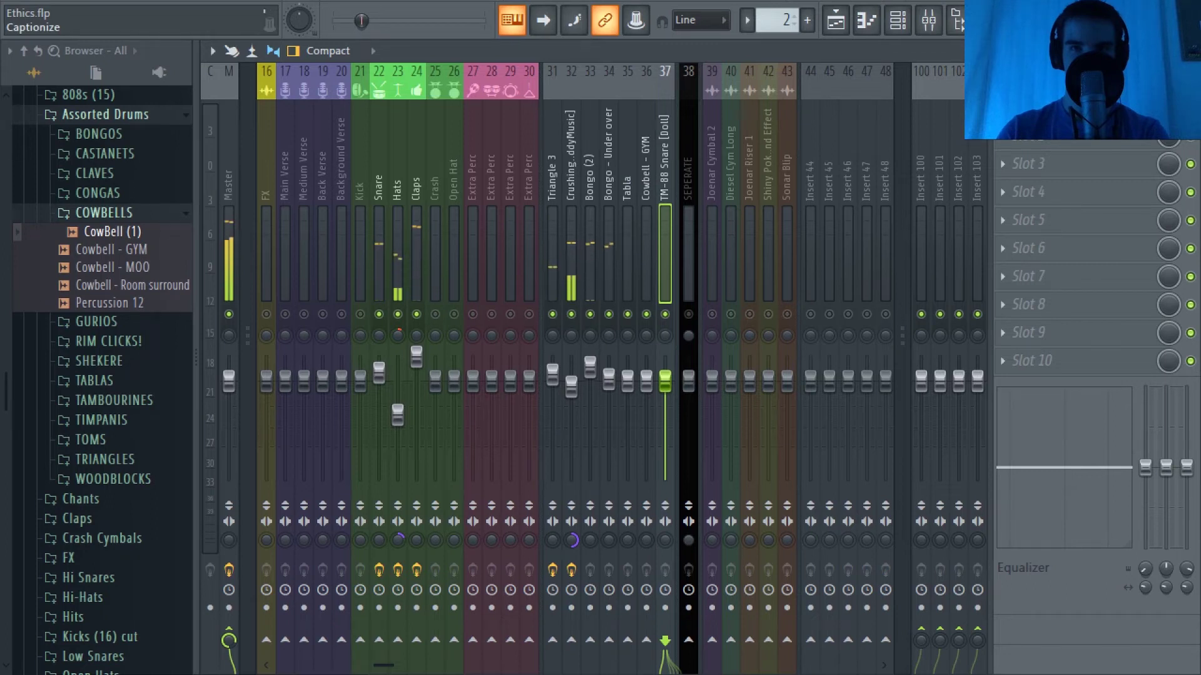
# Go through patterns 8, 7, 6, 5 and 4 to look for the one that uses the newly unmuted percussion.
pyautogui.click(746, 27)
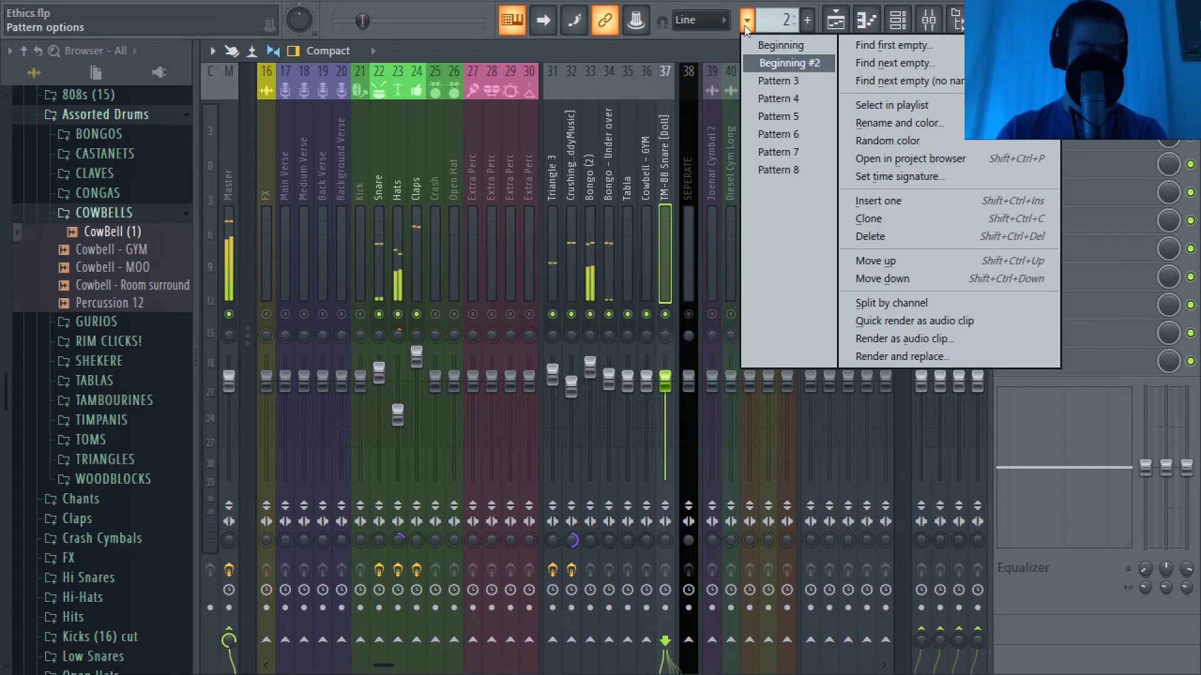
pyautogui.click(796, 169)
pyautogui.click(746, 20)
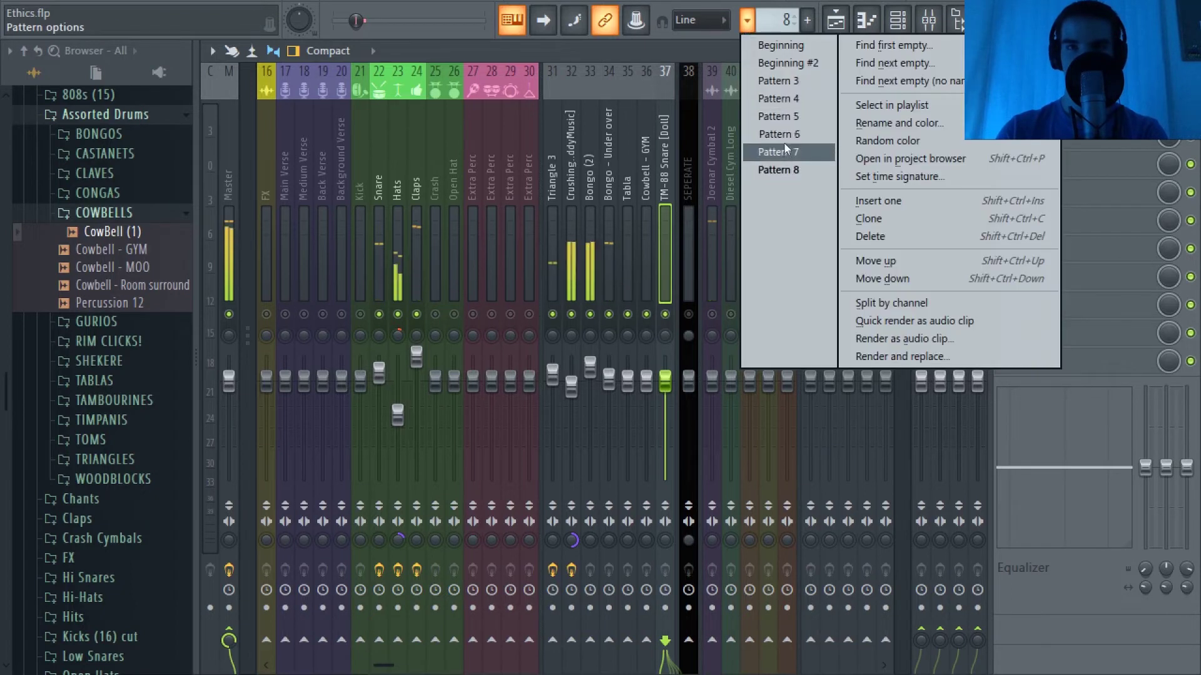
pyautogui.click(784, 143)
pyautogui.click(747, 20)
pyautogui.click(778, 134)
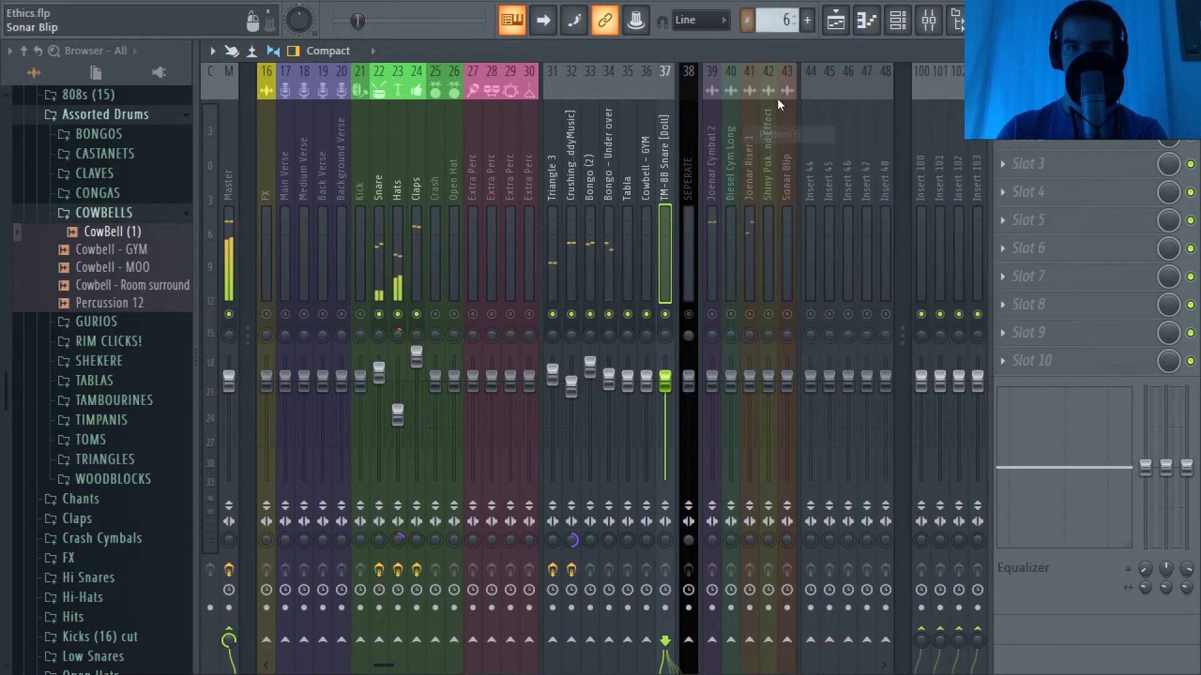
pyautogui.click(748, 22)
pyautogui.click(778, 116)
pyautogui.click(747, 23)
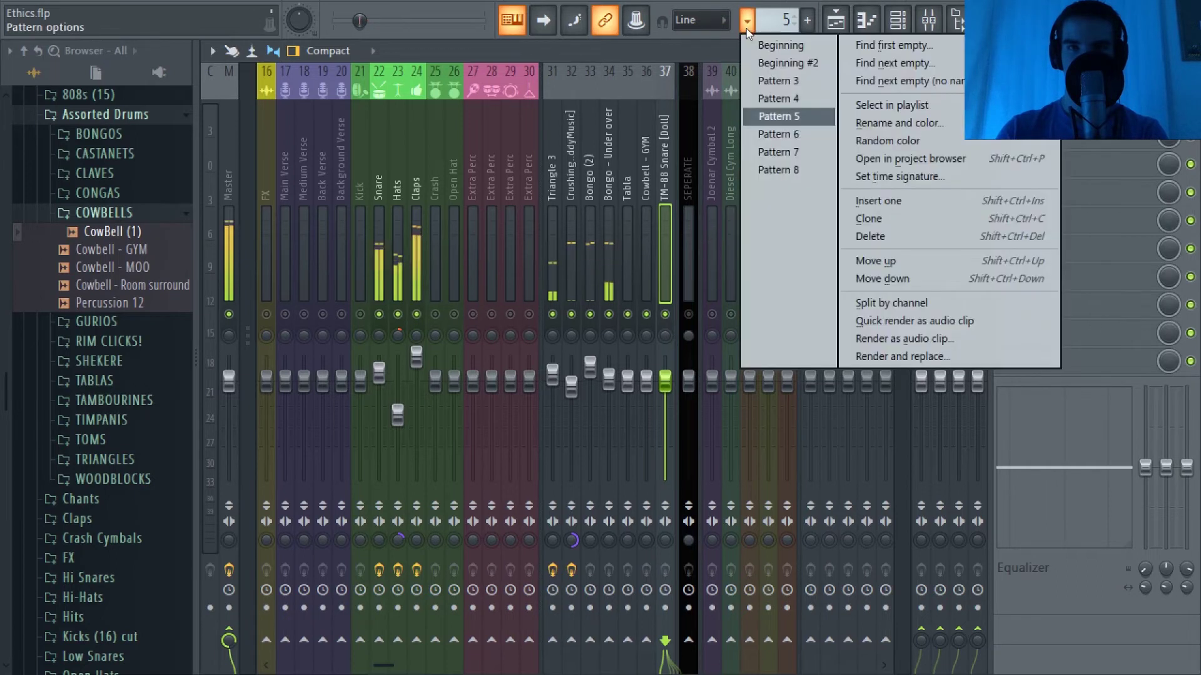
pyautogui.click(769, 101)
# Clear the playlist's loop selection over Pattern 8 and continue playback from the start of Pattern 5.
pyautogui.click(1152, 51)
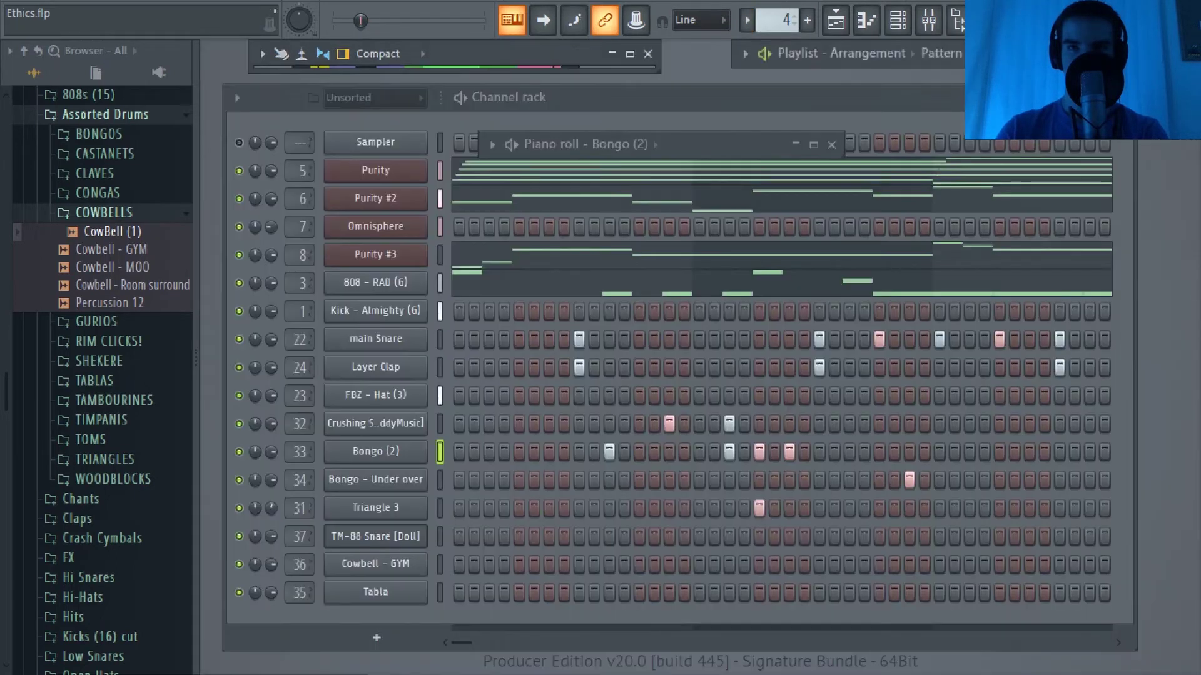
pyautogui.click(1152, 51)
pyautogui.scroll(-4, 597, 94)
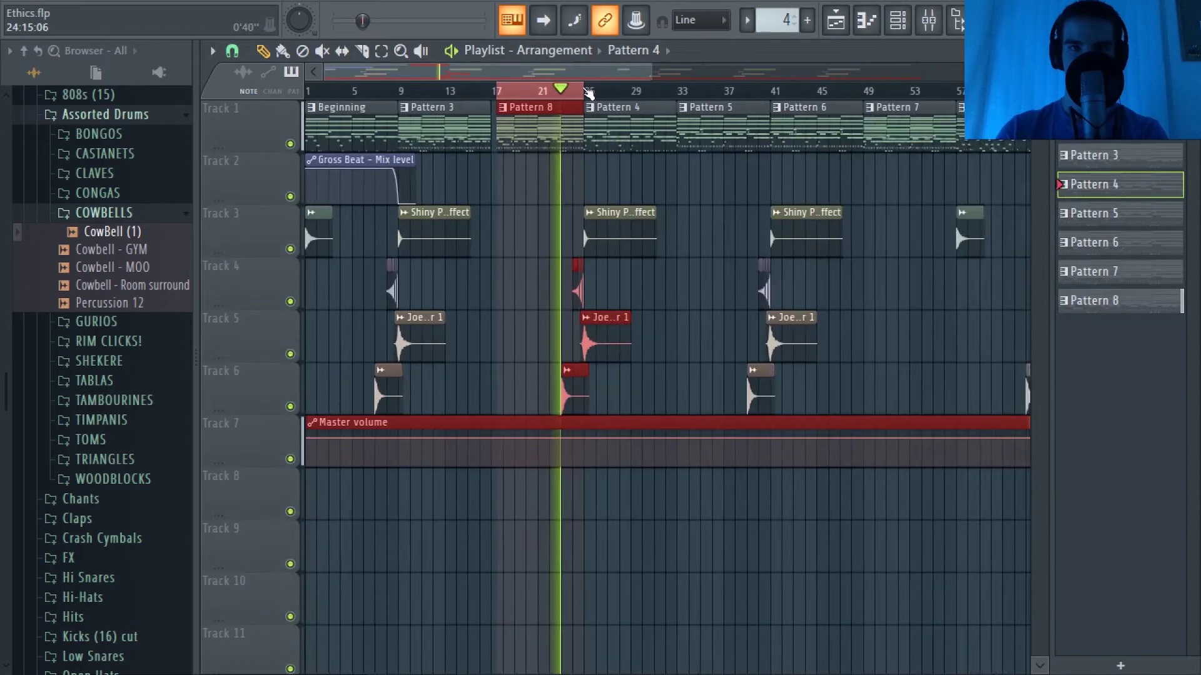
pyautogui.keyDown('ctrl'); pyautogui.click(507, 97); pyautogui.keyUp('ctrl')
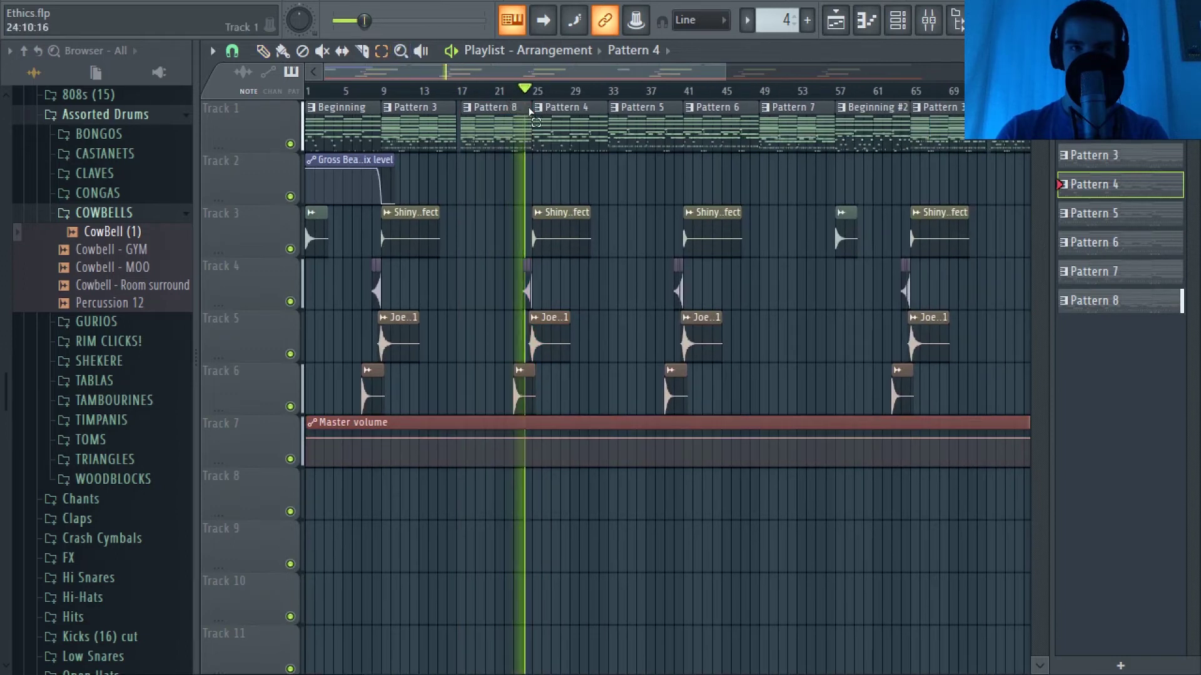
pyautogui.scroll(-3, 548, 94)
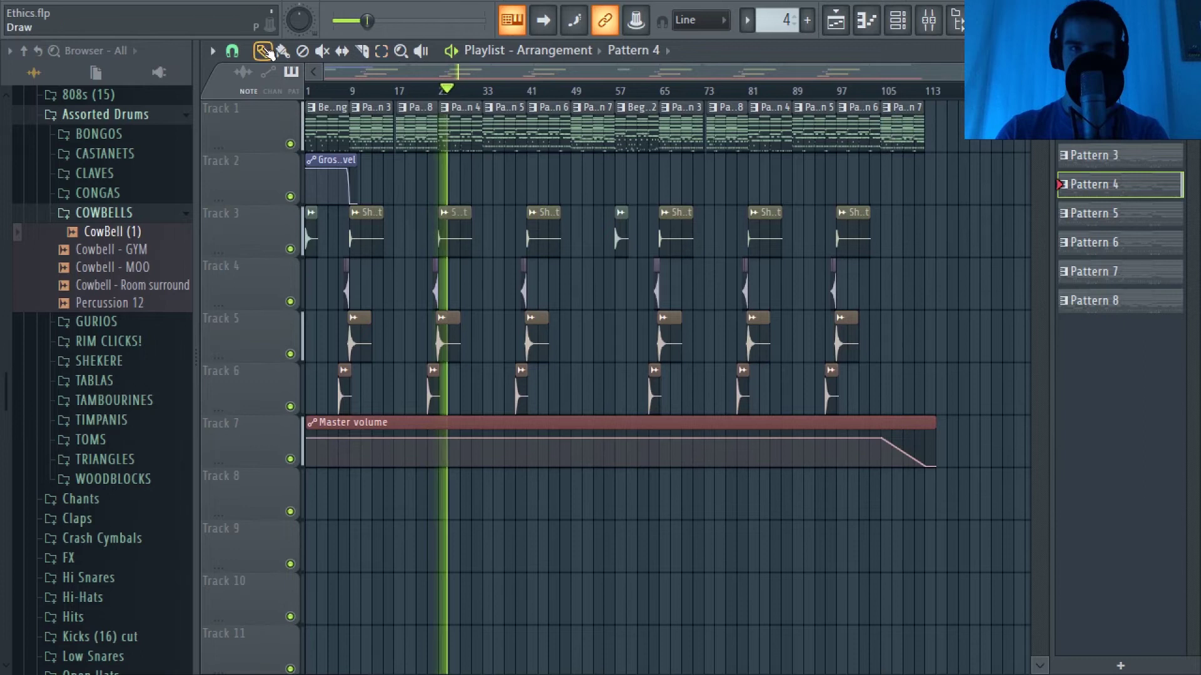
pyautogui.scroll(1, 449, 97)
pyautogui.scroll(1, 449, 97)
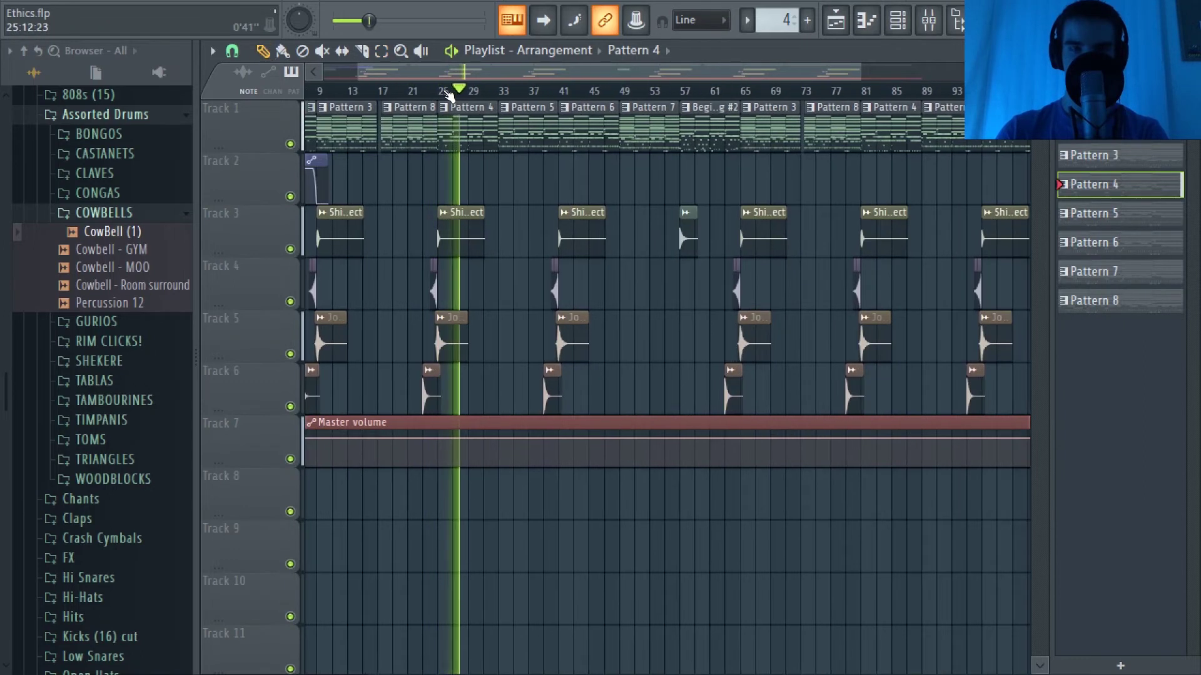
pyautogui.click(506, 94)
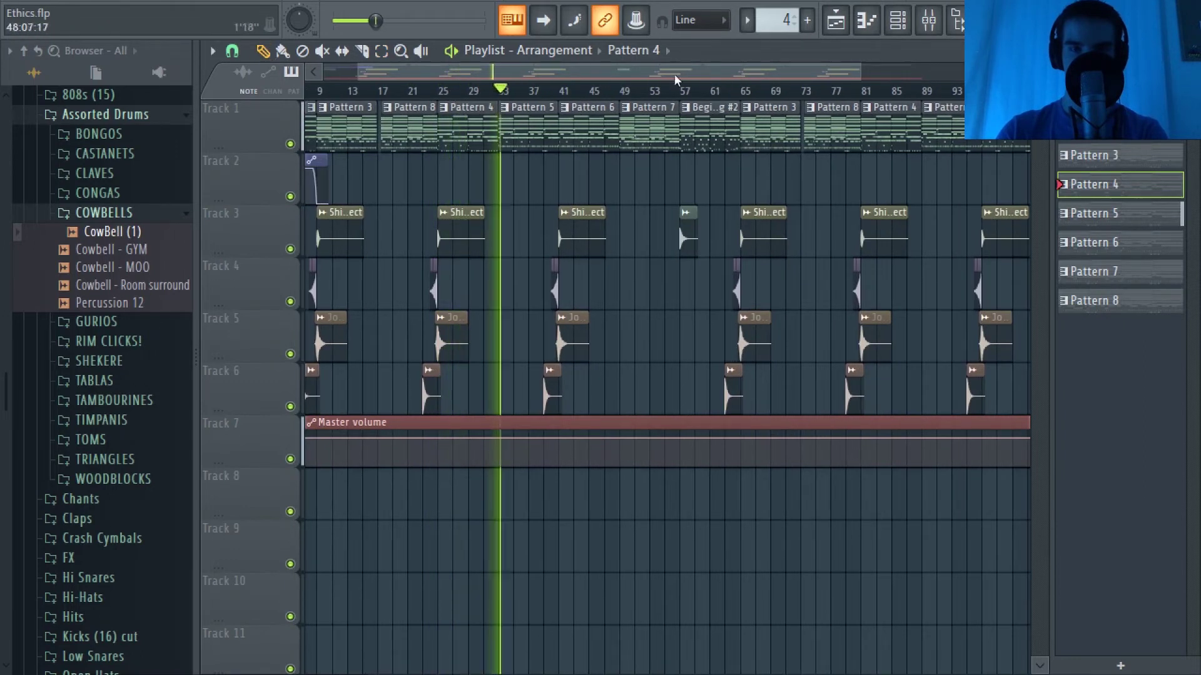
# Check the percussion track levels in the mixer while Pattern 5 plays.
pyautogui.press('F6')
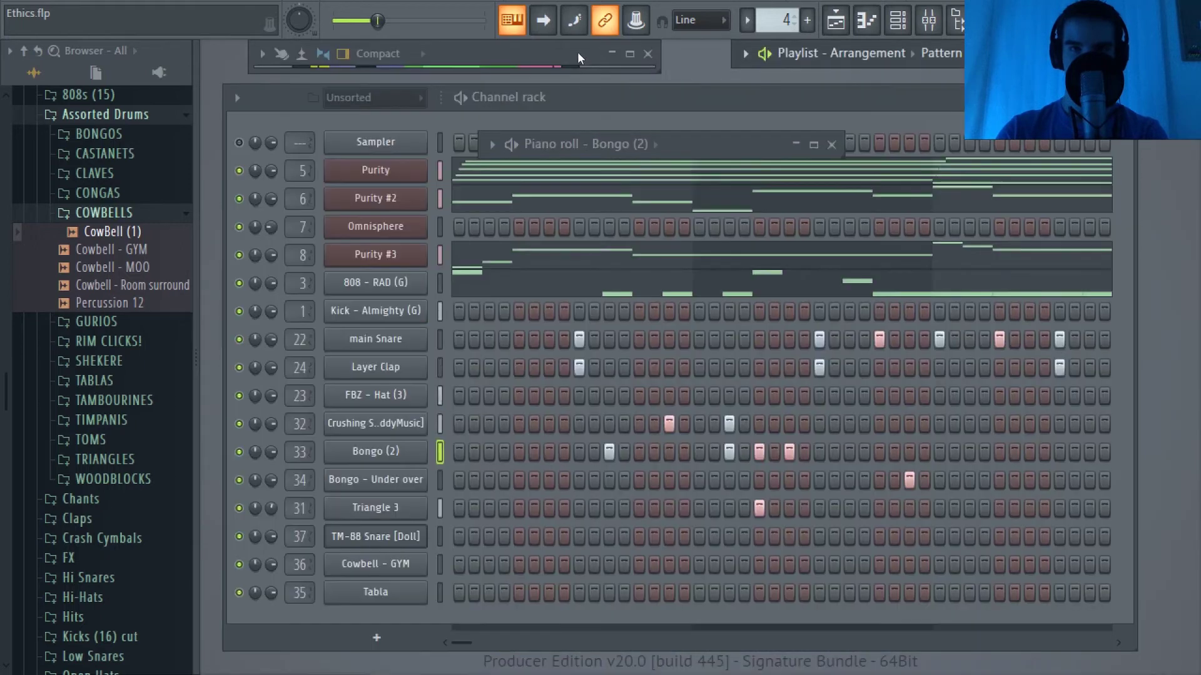
pyautogui.press('F9')
pyautogui.scroll(-4, 603, 161)
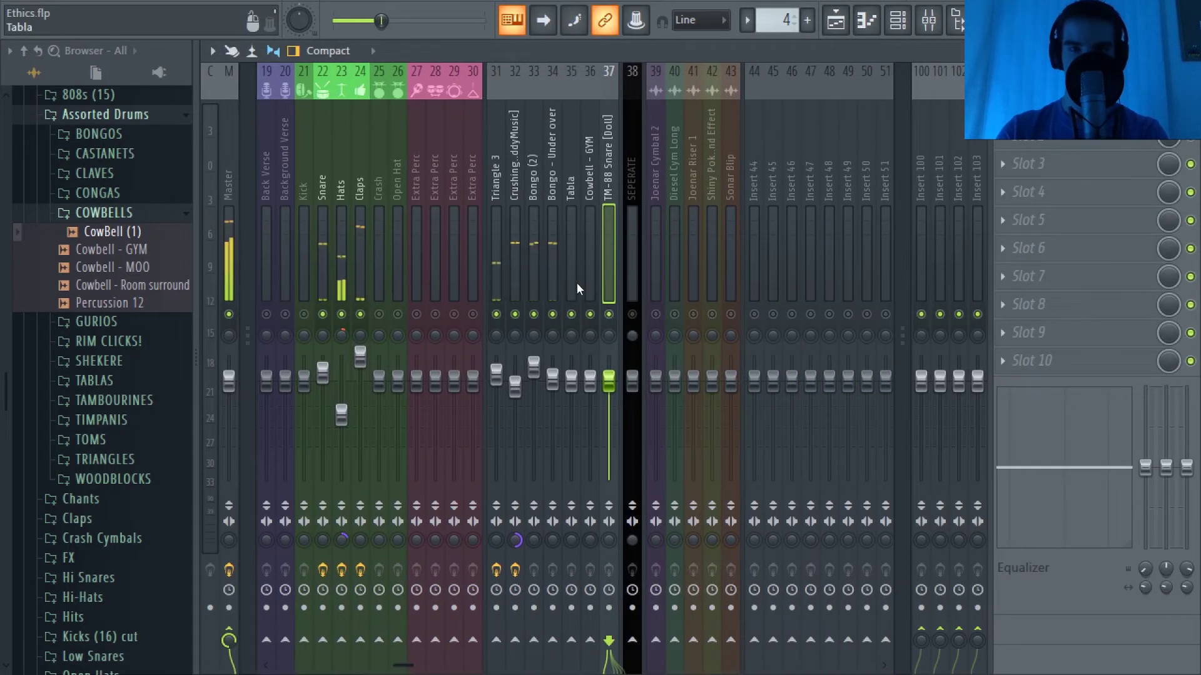
# Loop playback over the Pattern 7 section of the playlist, from bar 49 to bar 57.
pyautogui.press('F6')
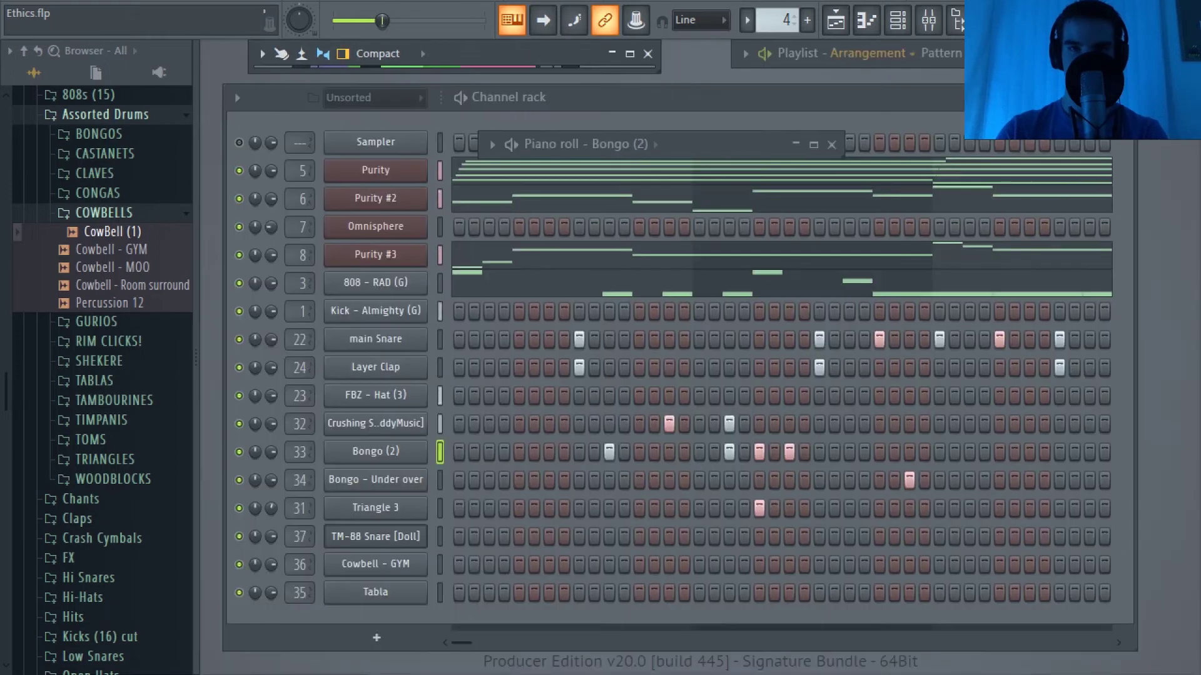
pyautogui.press('F5')
pyautogui.click(628, 92)
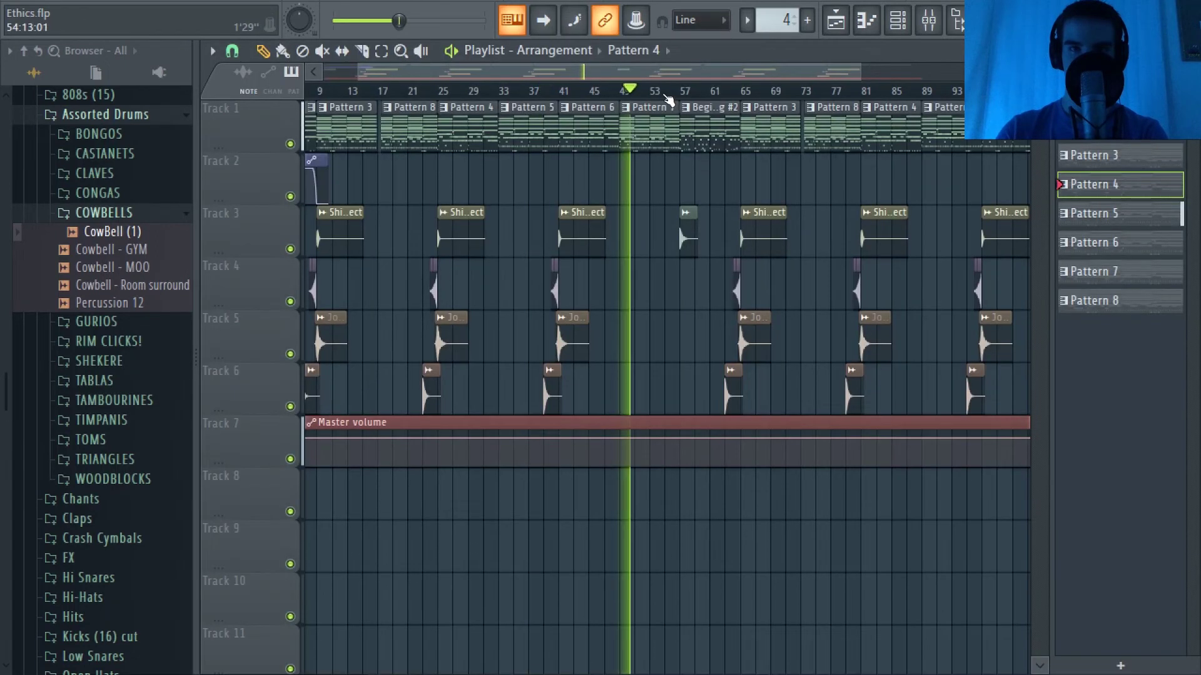
pyautogui.scroll(5, 631, 94)
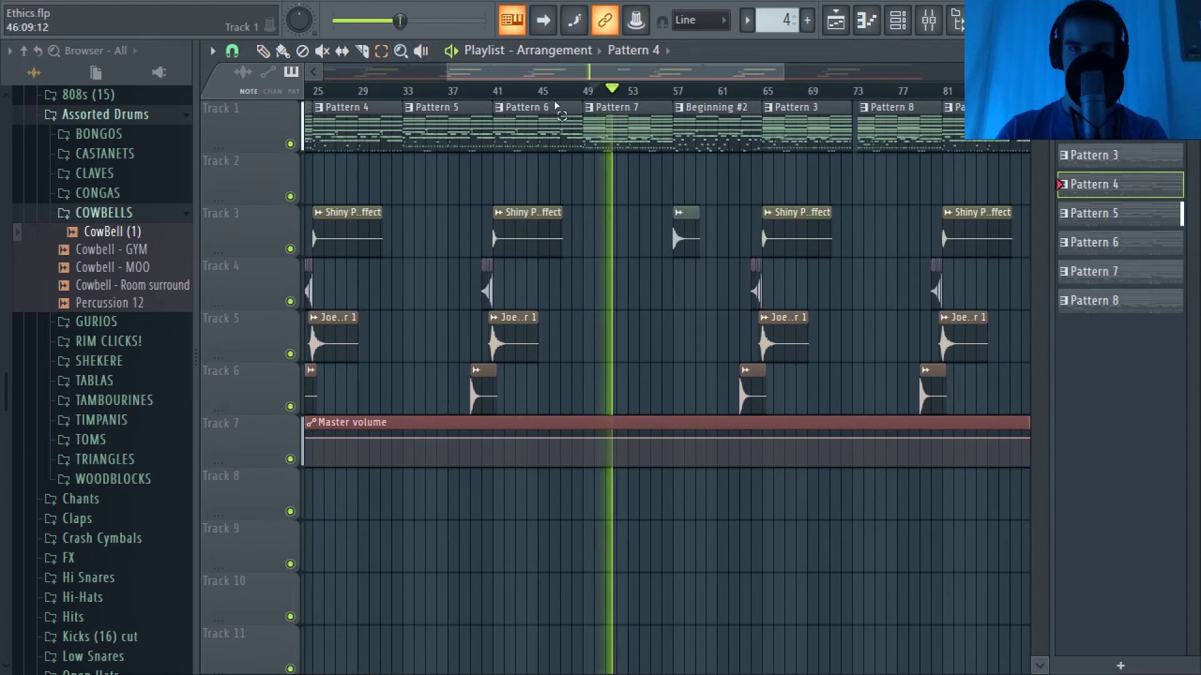
pyautogui.moveTo(586, 90); pyautogui.dragTo(677, 94)
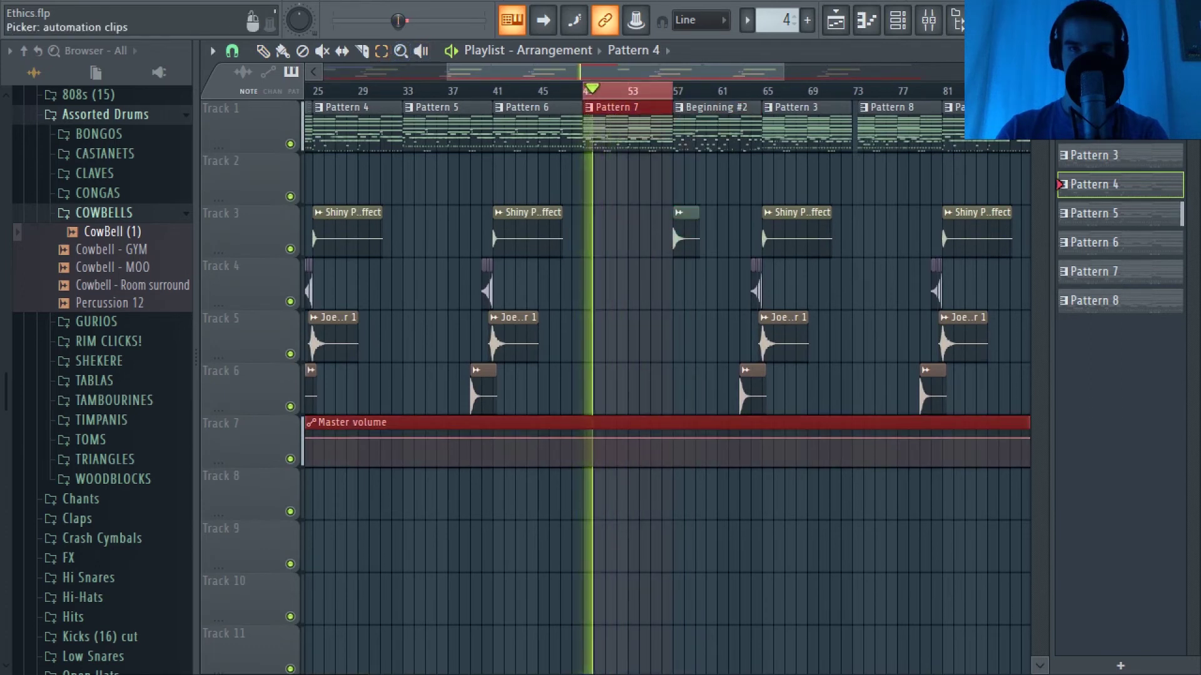
# Raise the Tabla mixer track's volume to about 1.8 dB while the loop plays.
pyautogui.press('F6')
pyautogui.press('F9')
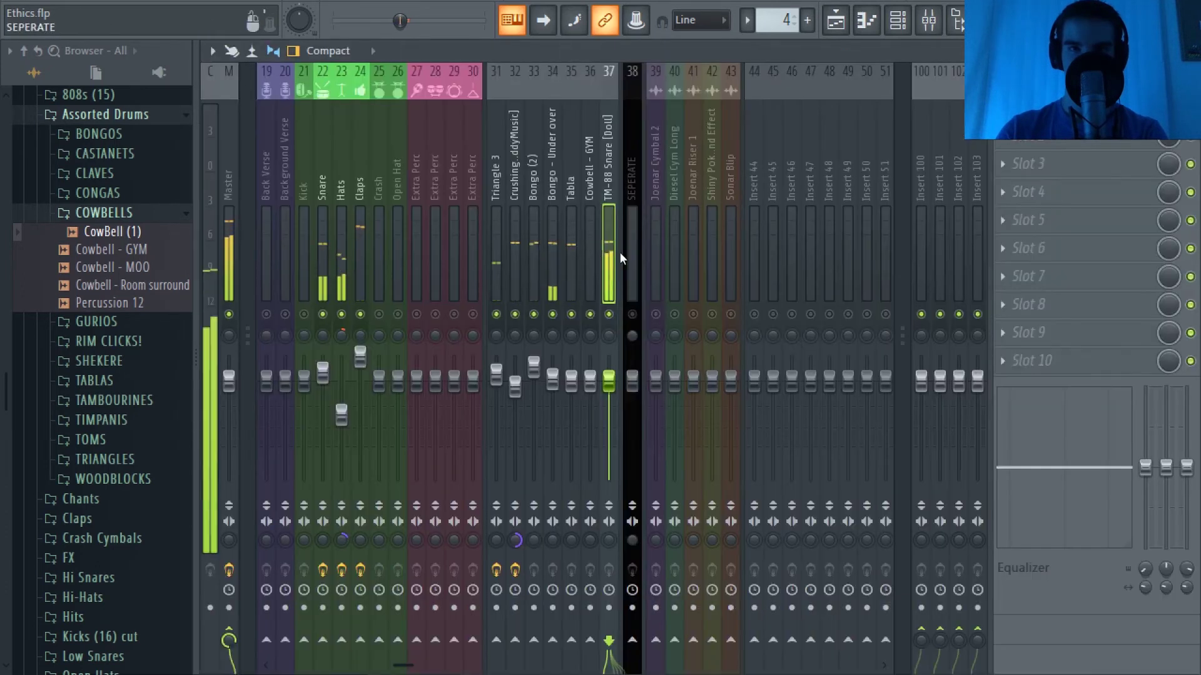
pyautogui.click(571, 260)
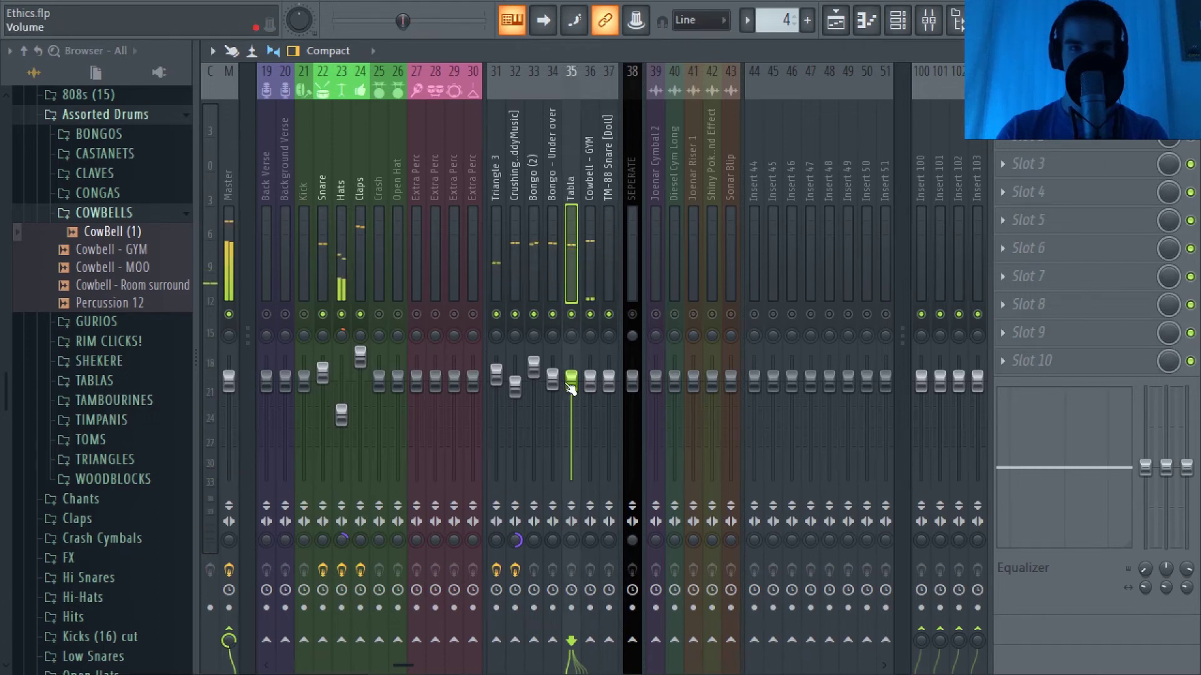
pyautogui.moveTo(572, 378); pyautogui.dragTo(572, 376)
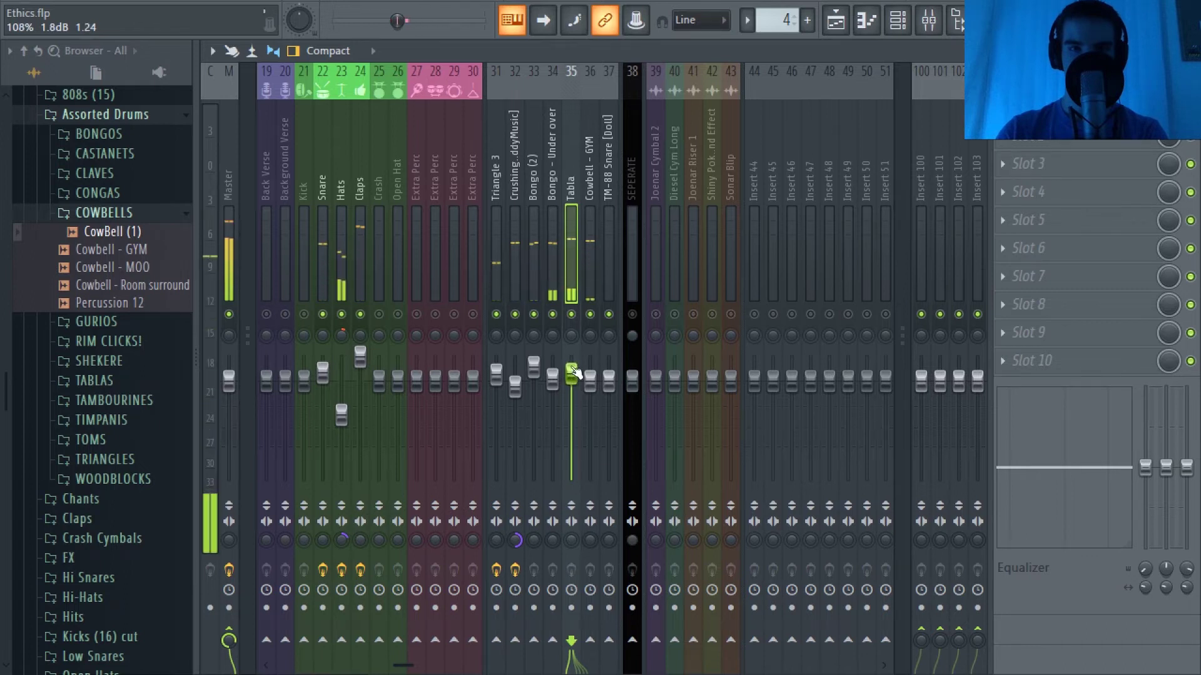
# Check the Cowbell - GYM track and slightly raise the Bongo - Under over track's volume.
pyautogui.click(584, 264)
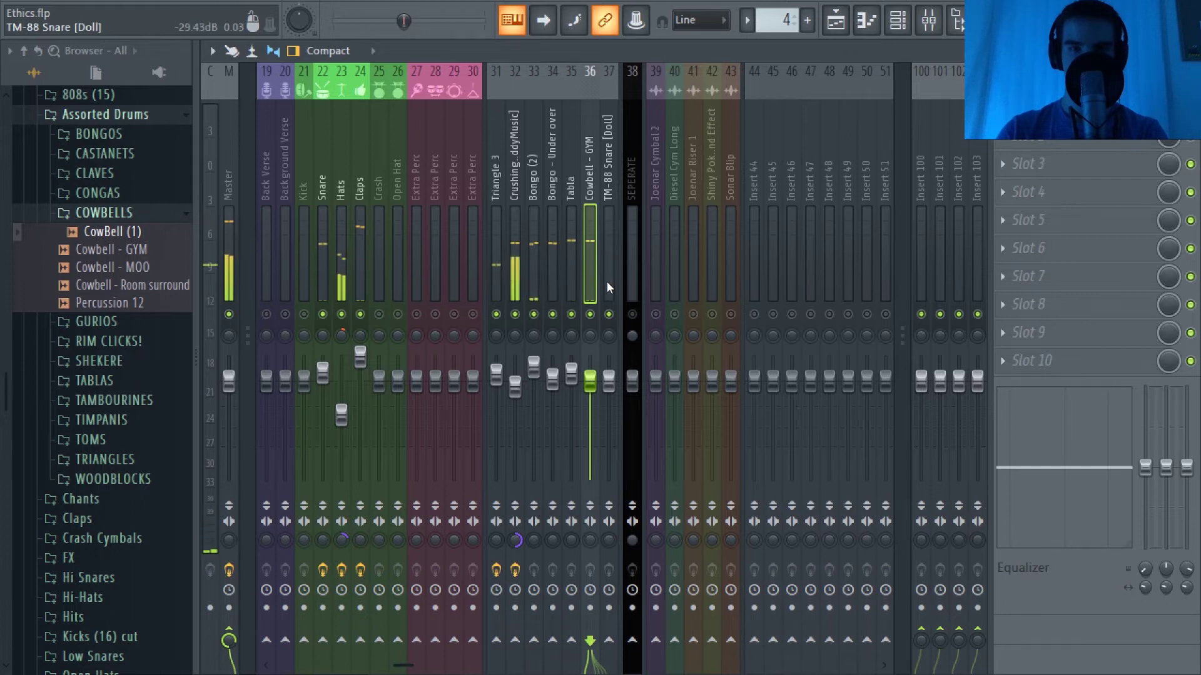
pyautogui.click(553, 275)
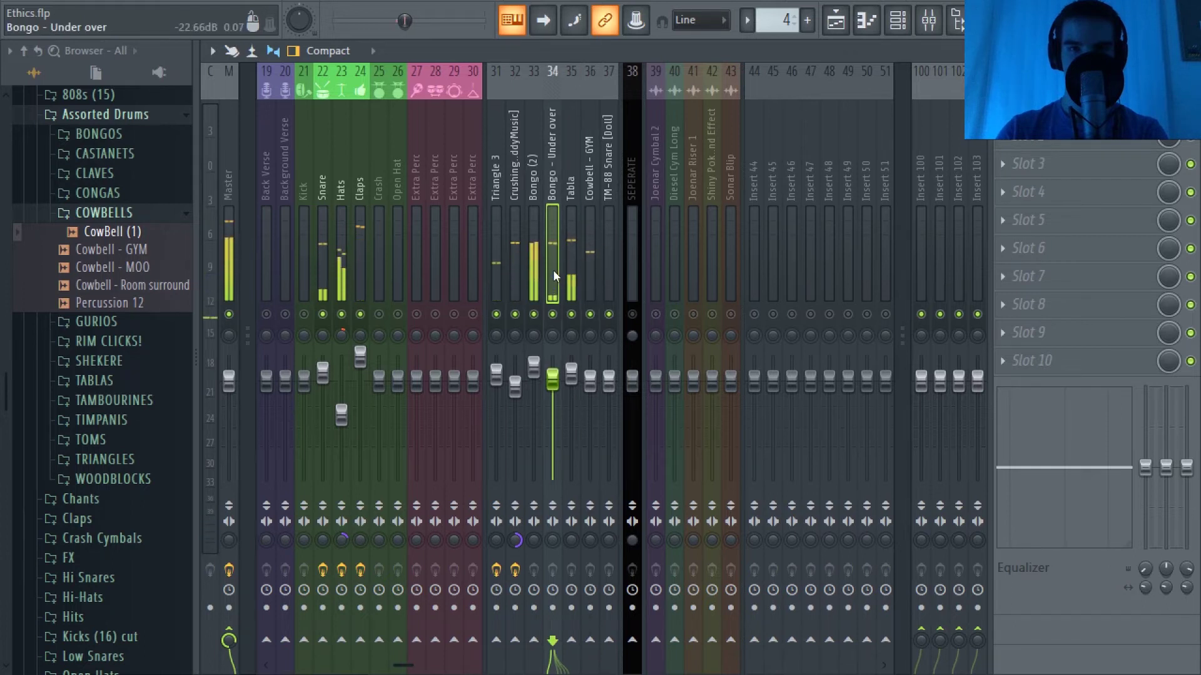
pyautogui.moveTo(556, 382); pyautogui.dragTo(557, 378)
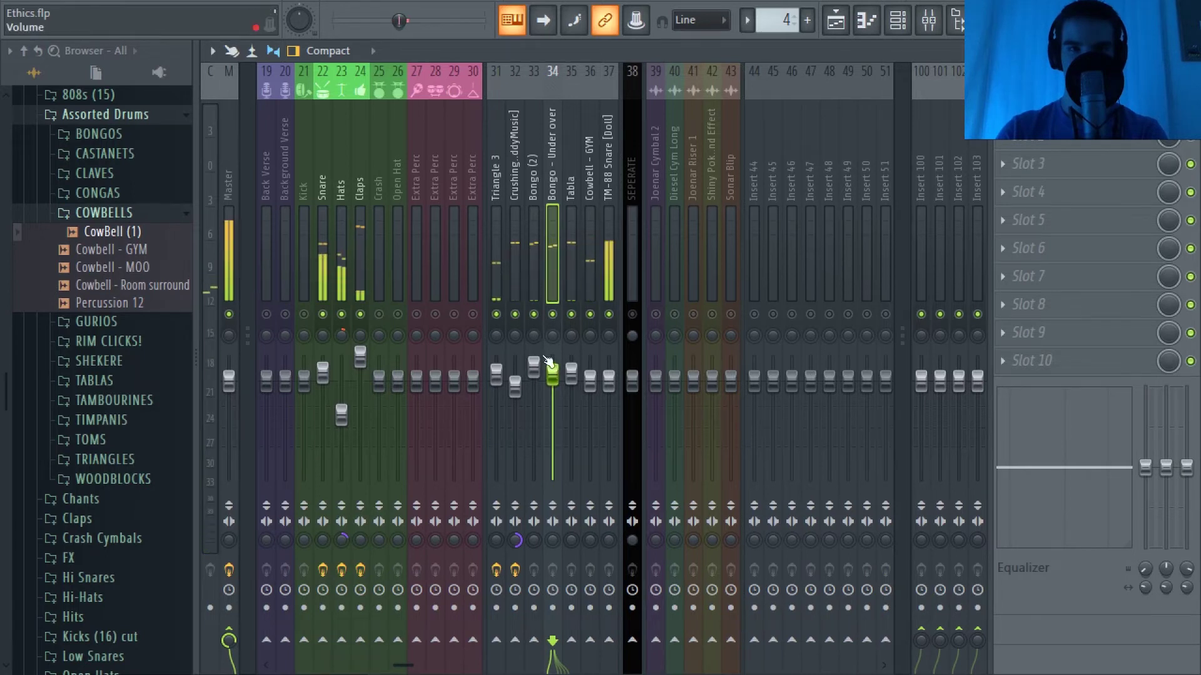
# Lower the TM-88 Snare [Doll] mixer track's volume in two stages, first to about -2.1 dB and a little further.
pyautogui.click(611, 274)
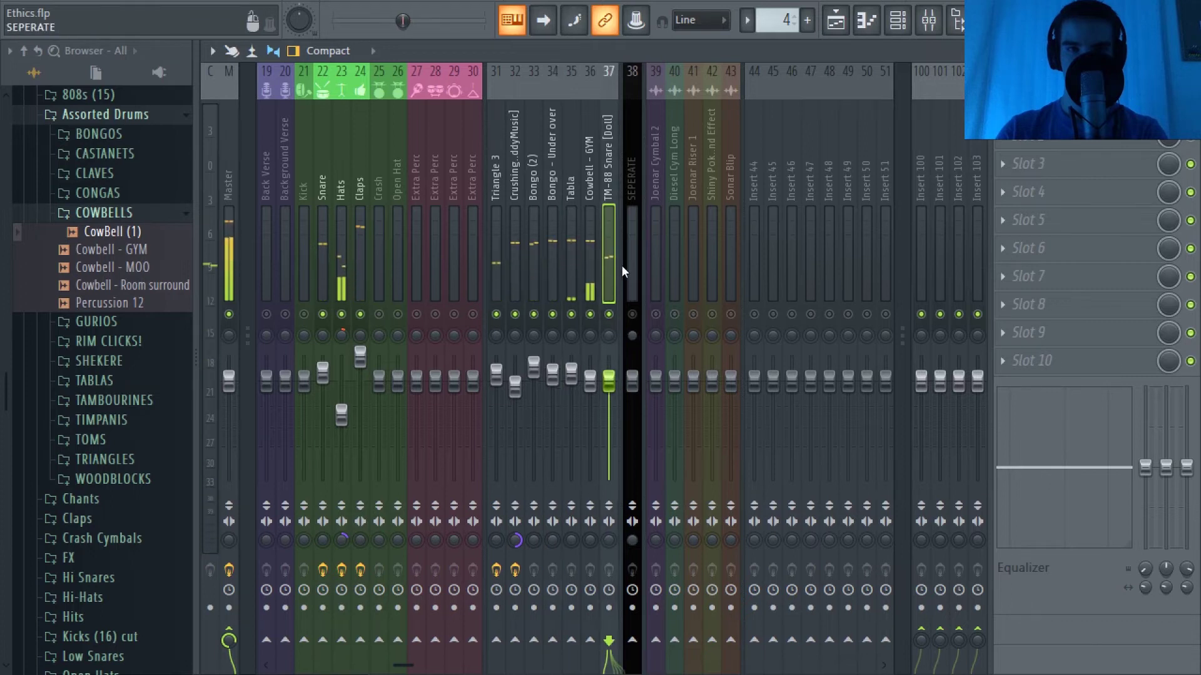
pyautogui.click(1002, 108)
pyautogui.moveTo(1004, 115)
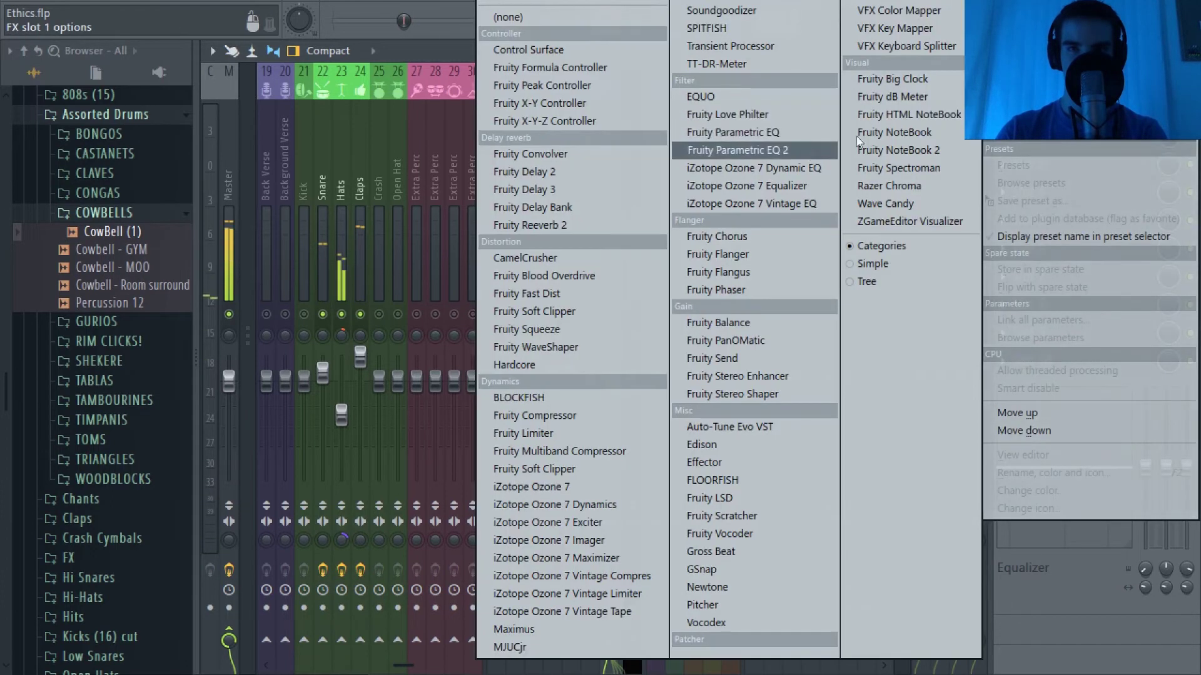
pyautogui.click(1007, 31)
pyautogui.moveTo(609, 381); pyautogui.dragTo(609, 391)
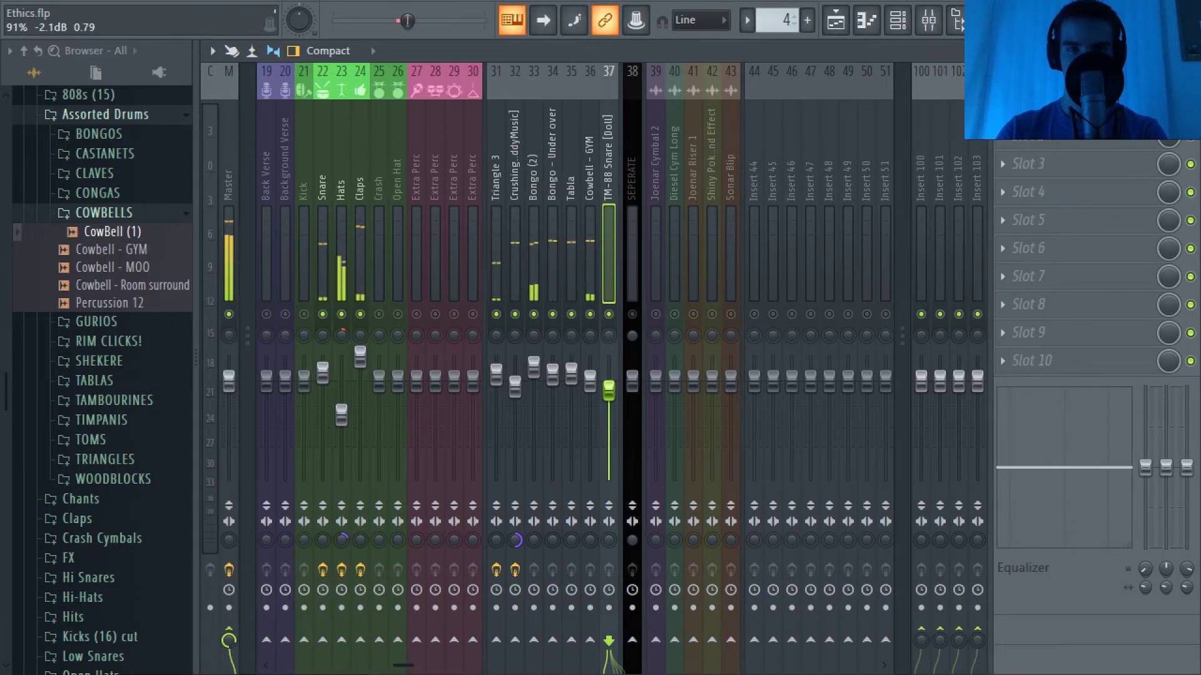
pyautogui.click(594, 295)
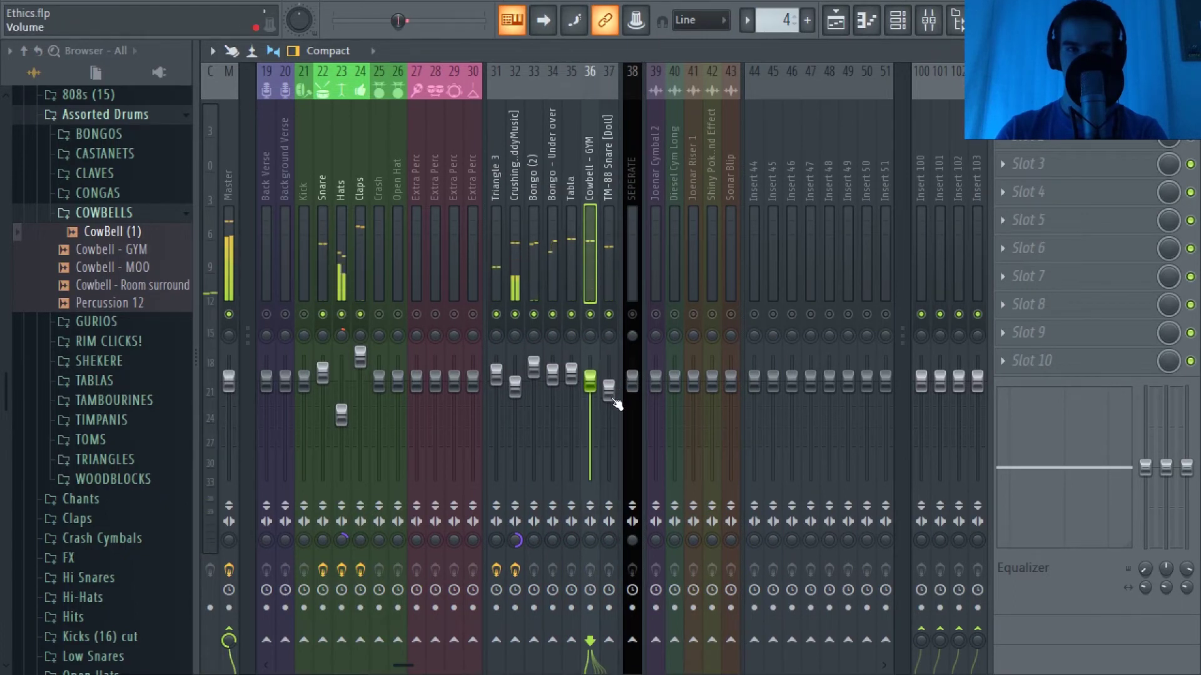
pyautogui.moveTo(613, 394); pyautogui.dragTo(617, 402)
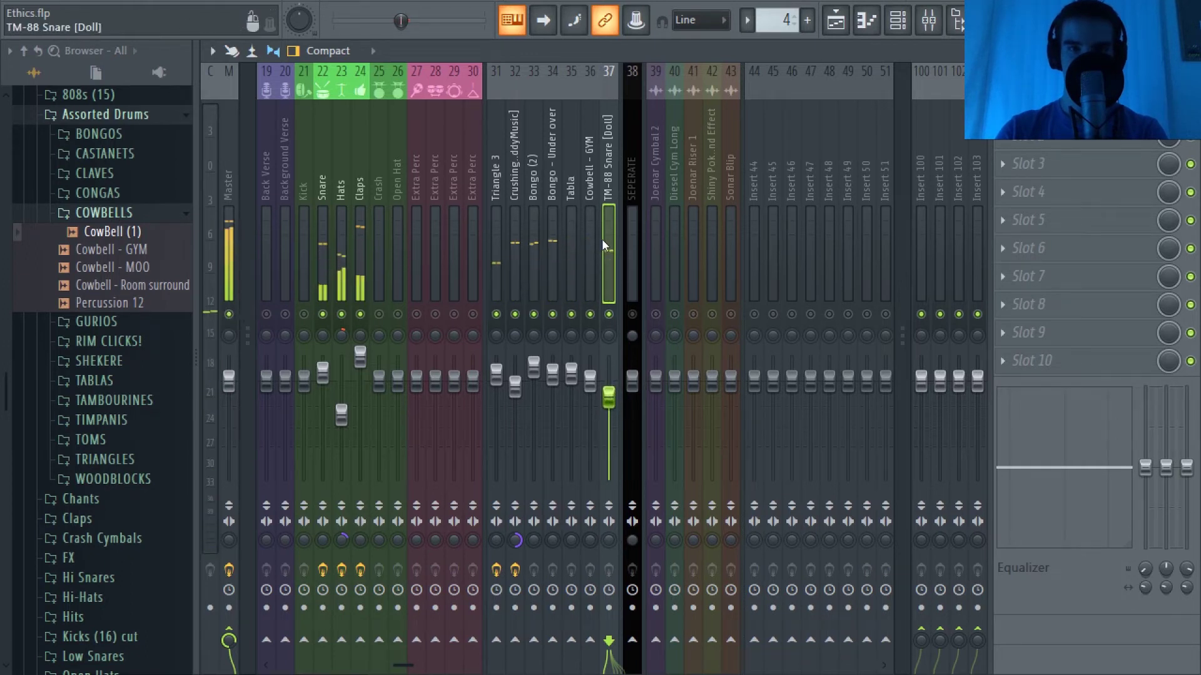
# Raise the Melody 4 mixer track's volume slightly and check its Fruity Parametric EQ 2 slot.
pyautogui.click(498, 244)
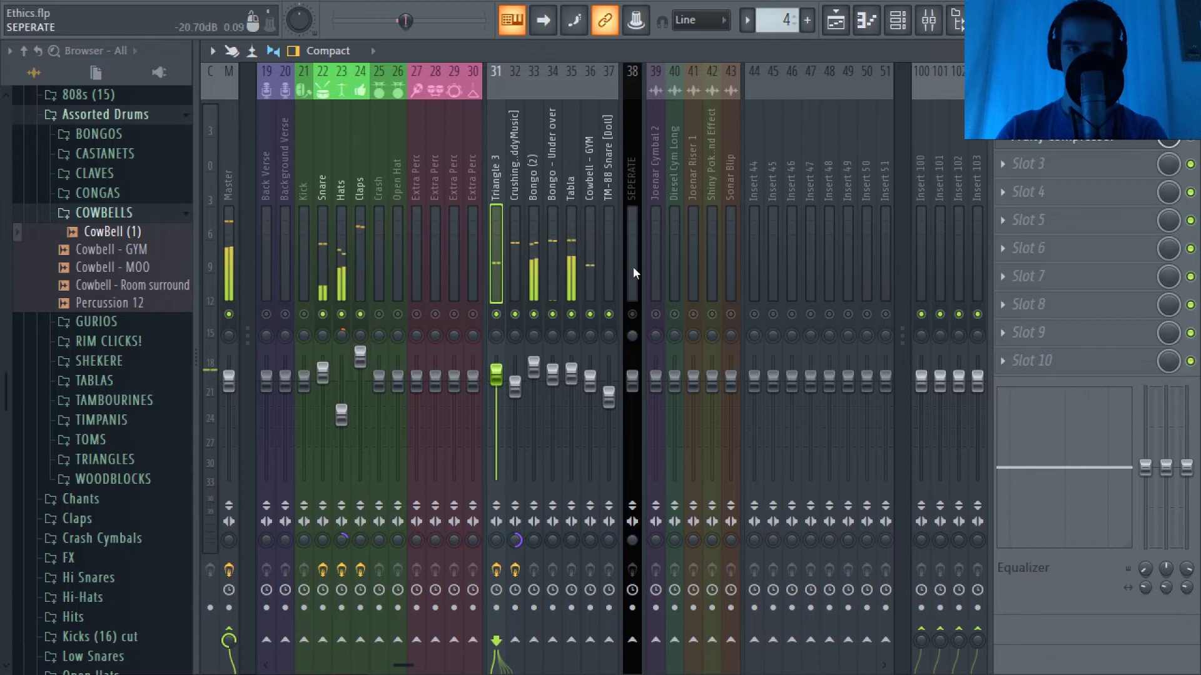
pyautogui.click(515, 259)
pyautogui.moveTo(482, 257); pyautogui.dragTo(102, 242)
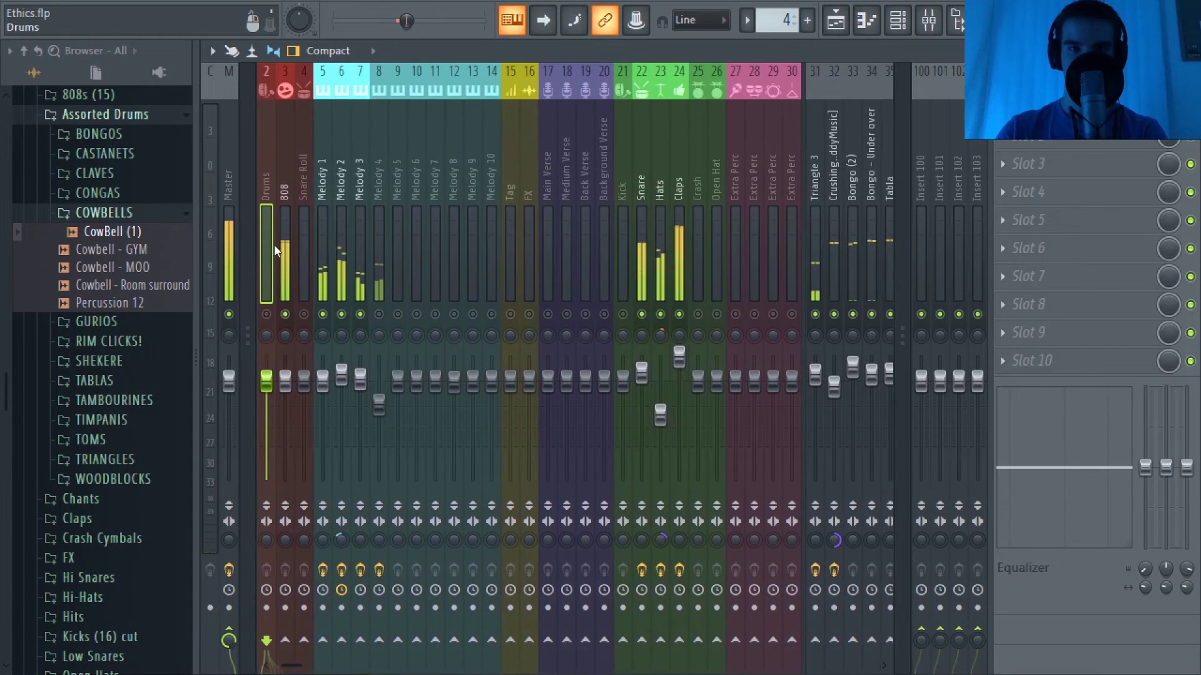
pyautogui.scroll(1, 294, 264)
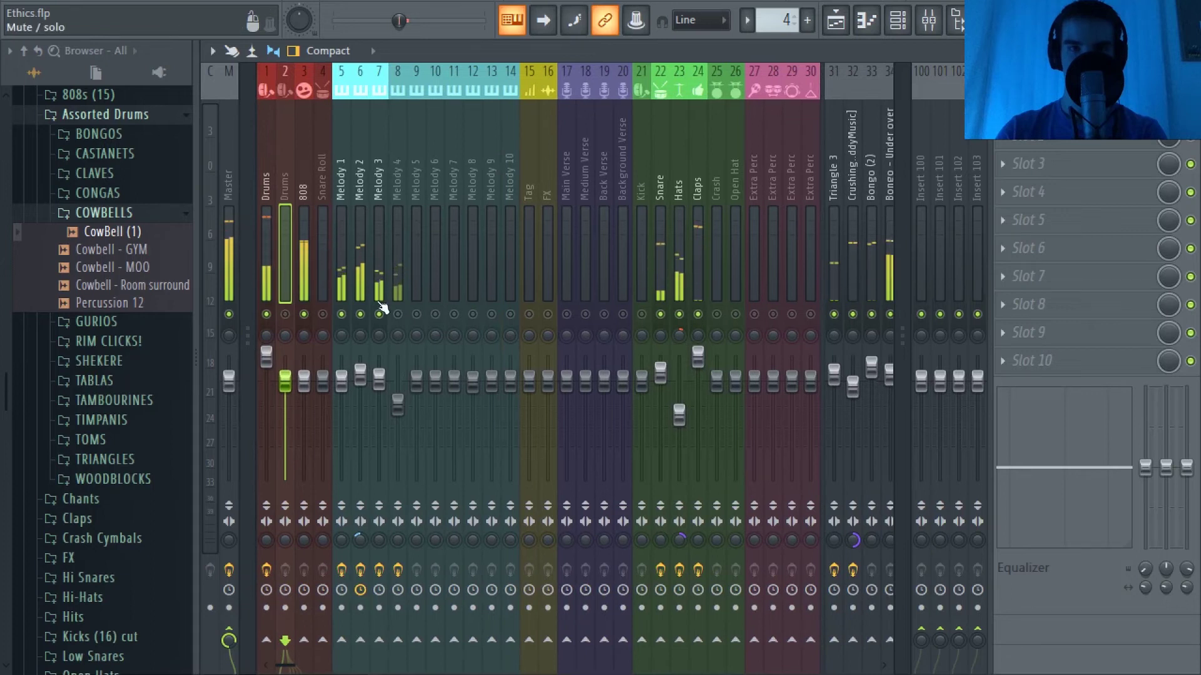
pyautogui.click(398, 404)
pyautogui.moveTo(401, 407); pyautogui.dragTo(405, 400)
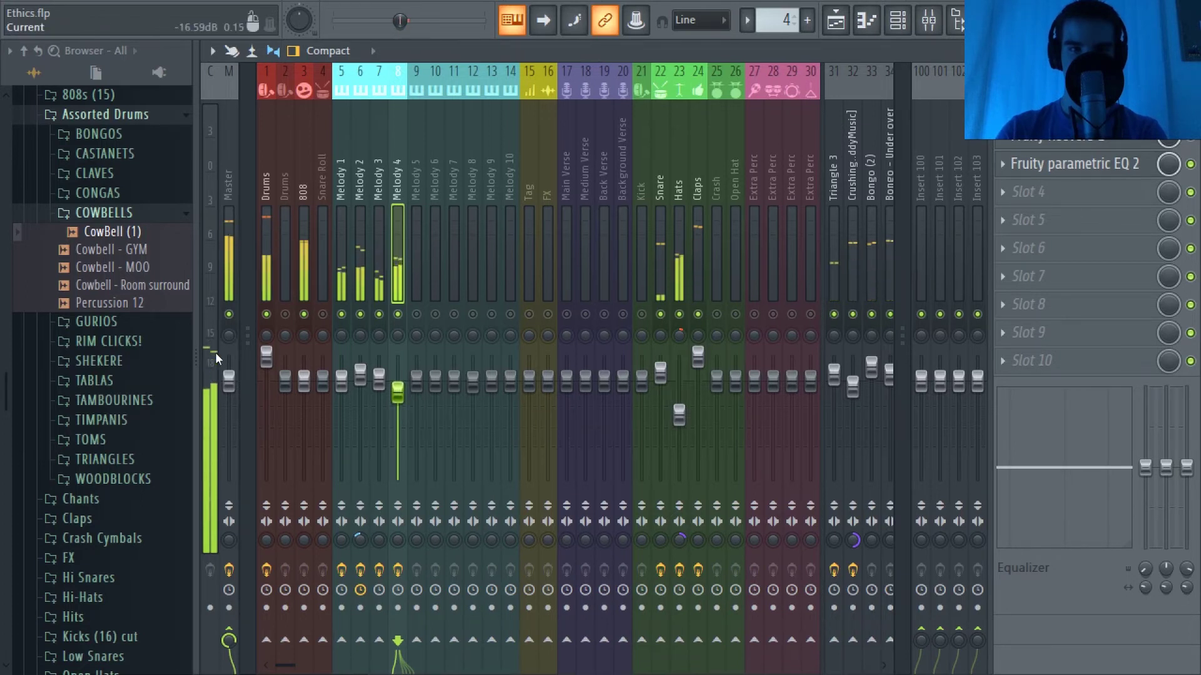
pyautogui.click(1026, 170)
pyautogui.click(1027, 170)
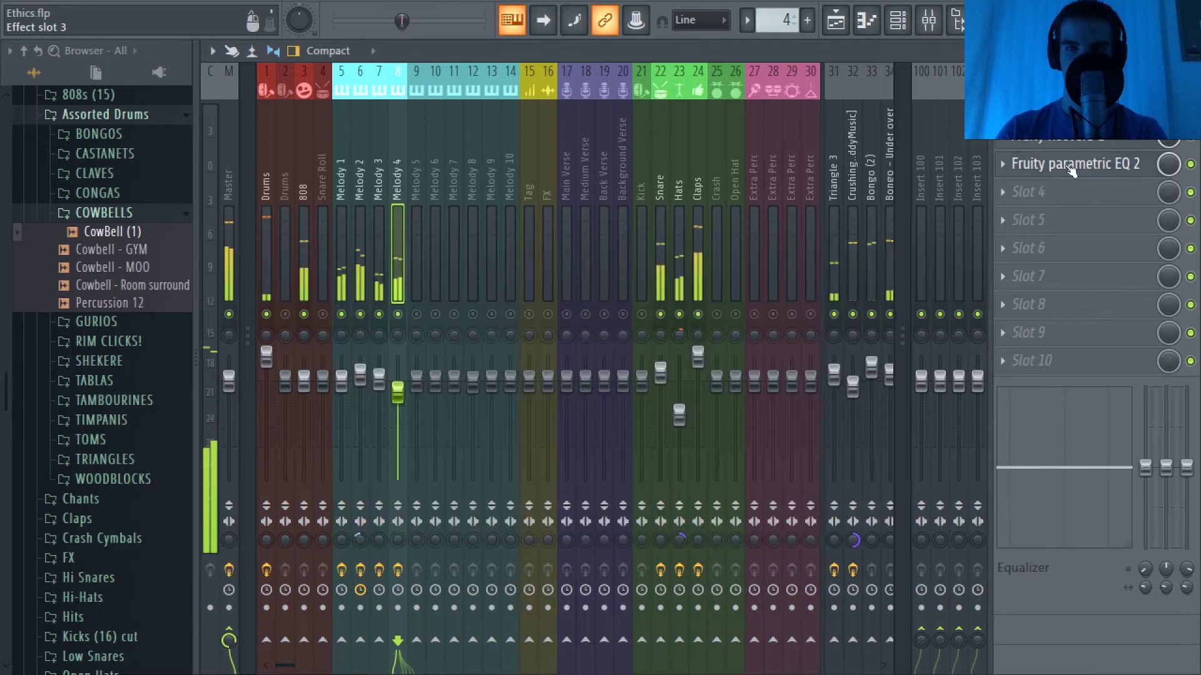
# Unmute the five effect tracks in the mixer, from Joenar Cymbal 2 through Sonar Blip.
pyautogui.hscroll(6, 476, 225)
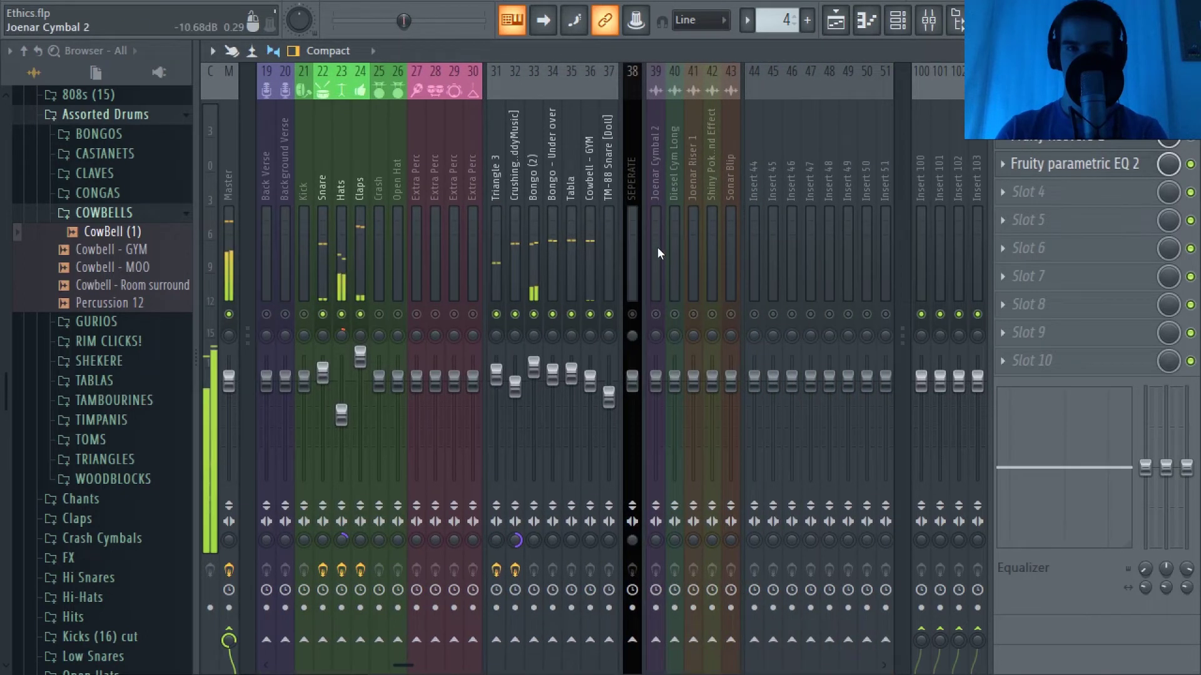
pyautogui.hscroll(-6, 656, 257)
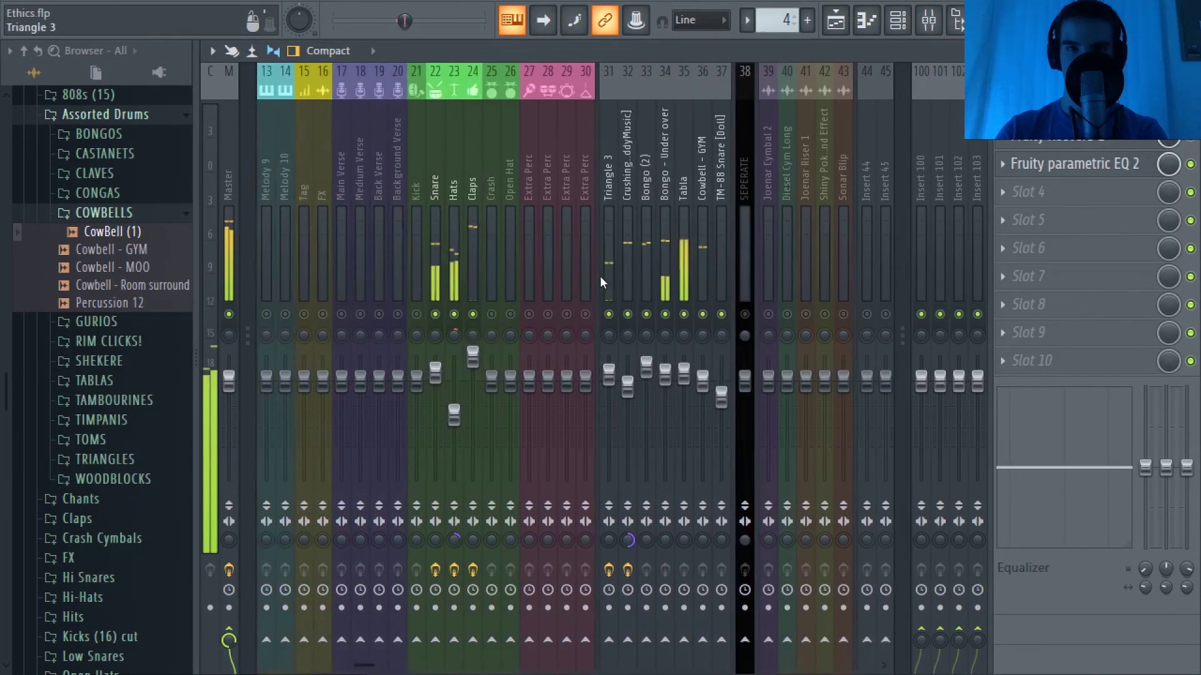
pyautogui.hscroll(8, 600, 278)
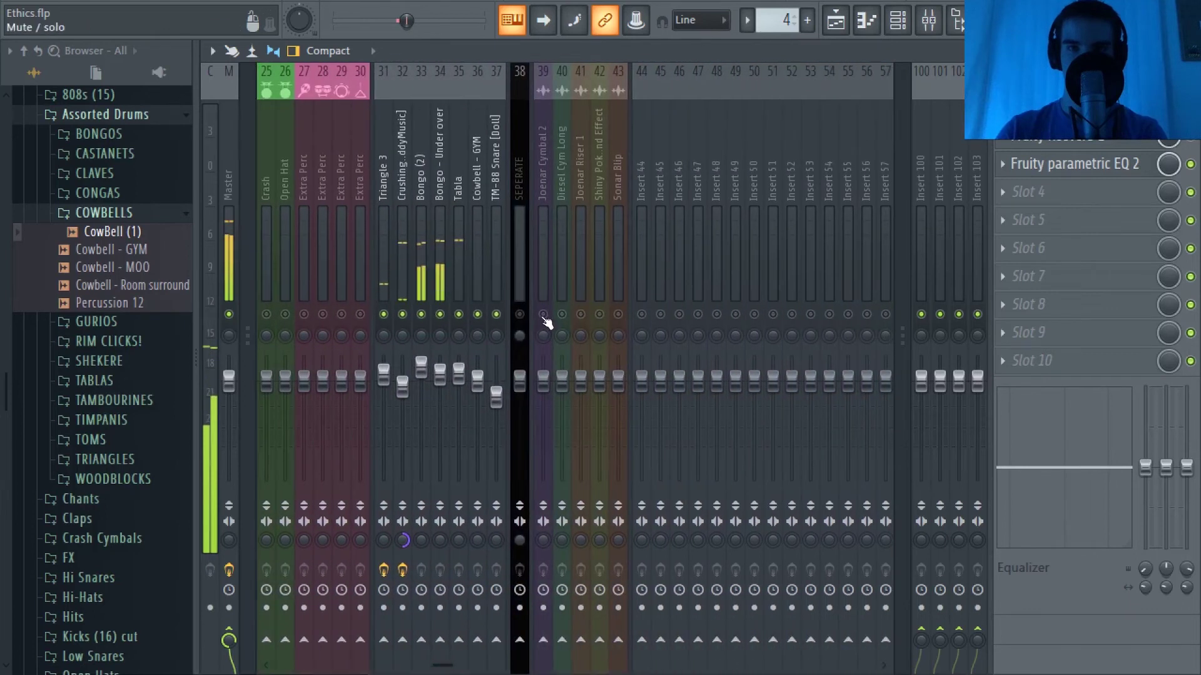
pyautogui.click(563, 316)
pyautogui.click(617, 316)
pyautogui.click(600, 316)
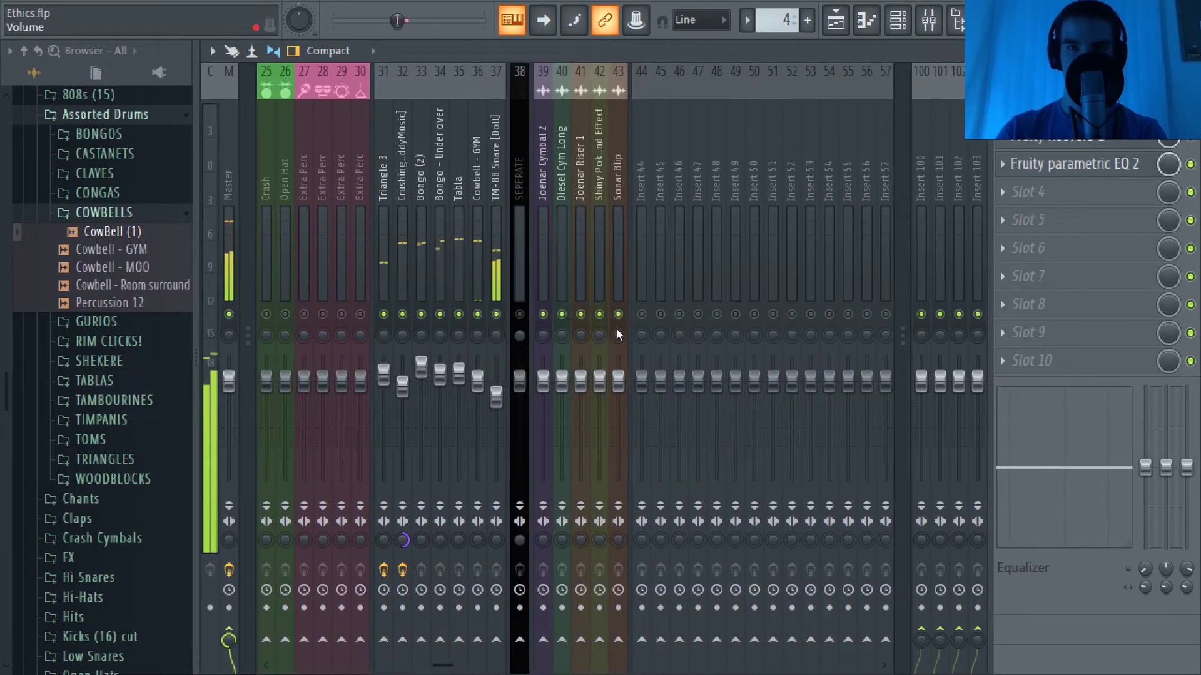
# Lower the volumes of all five effect tracks together to about -2.9 dB and select the Sonar Blip track.
pyautogui.click(614, 275)
pyautogui.moveTo(611, 273); pyautogui.dragTo(545, 271)
pyautogui.moveTo(583, 388); pyautogui.dragTo(581, 393)
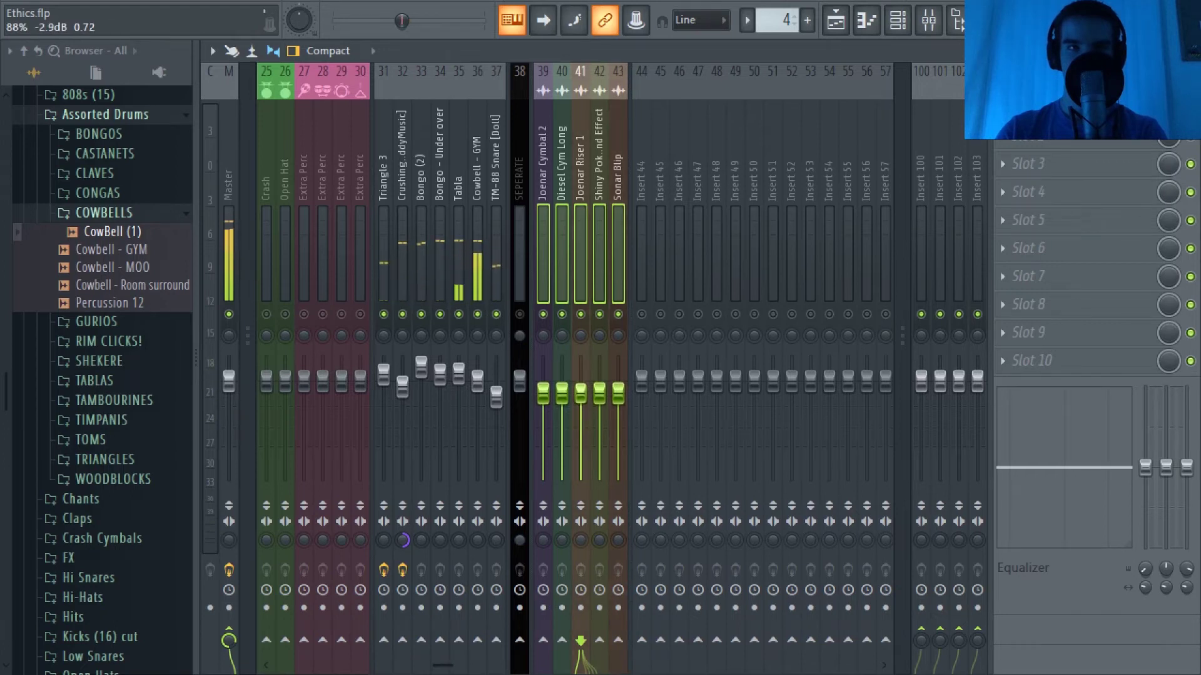
pyautogui.click(616, 220)
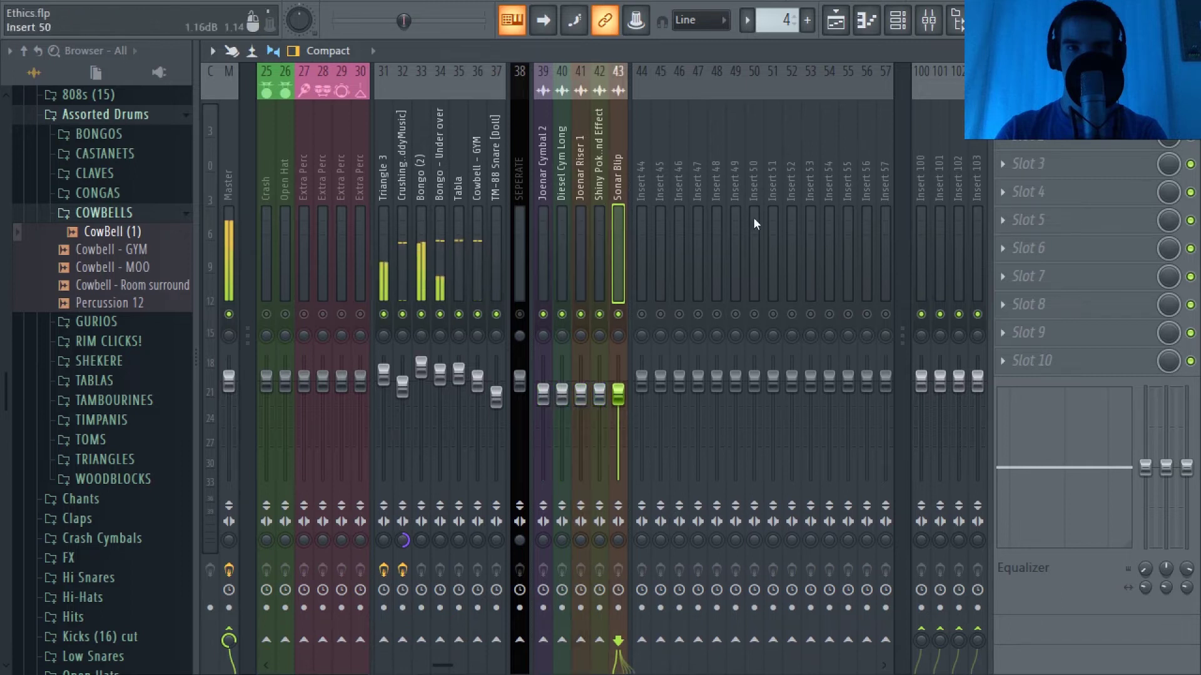
# Loop playback in the playlist from bar 38 to bar 42, over the transition from Pattern 5 to Pattern 6.
pyautogui.click(1151, 51)
pyautogui.click(1113, 54)
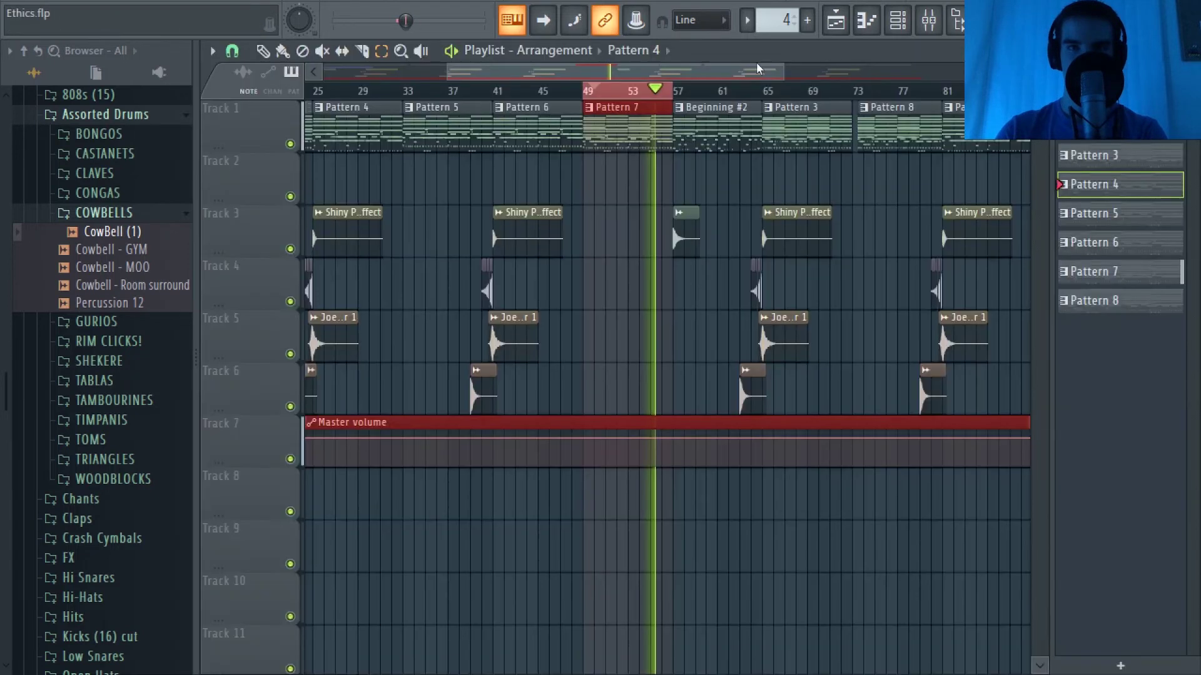
pyautogui.scroll(-3, 563, 97)
pyautogui.press('space')
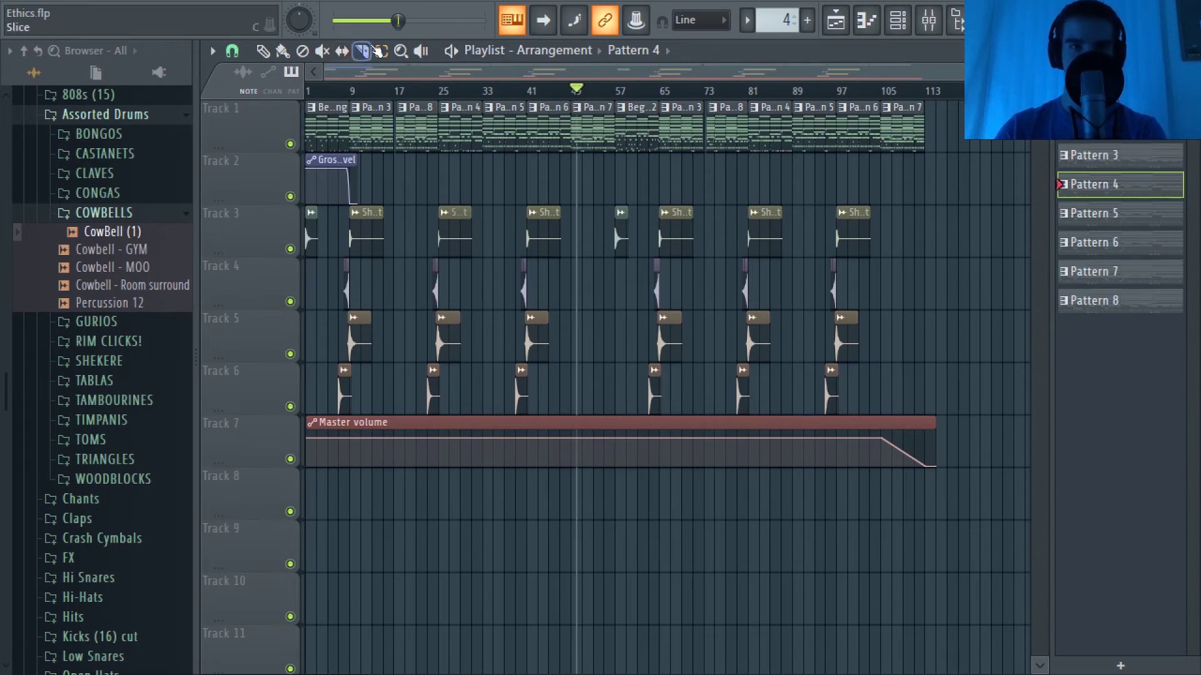
pyautogui.scroll(5, 488, 91)
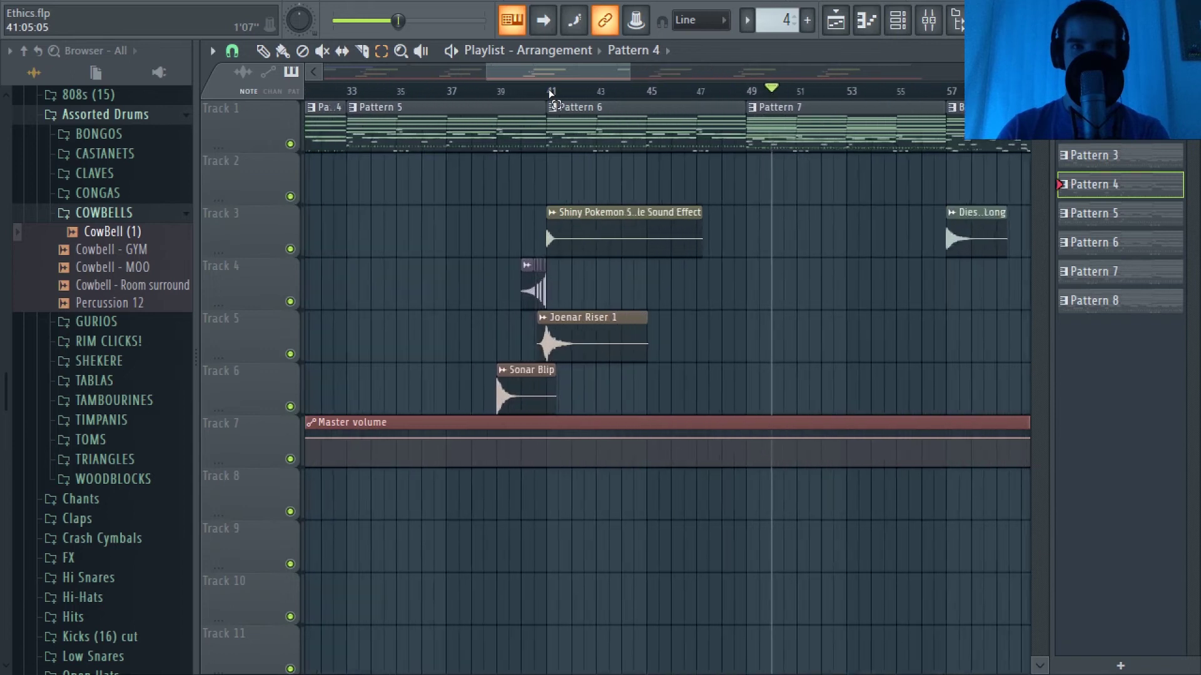
pyautogui.moveTo(426, 93); pyautogui.dragTo(582, 97)
pyautogui.press('space')
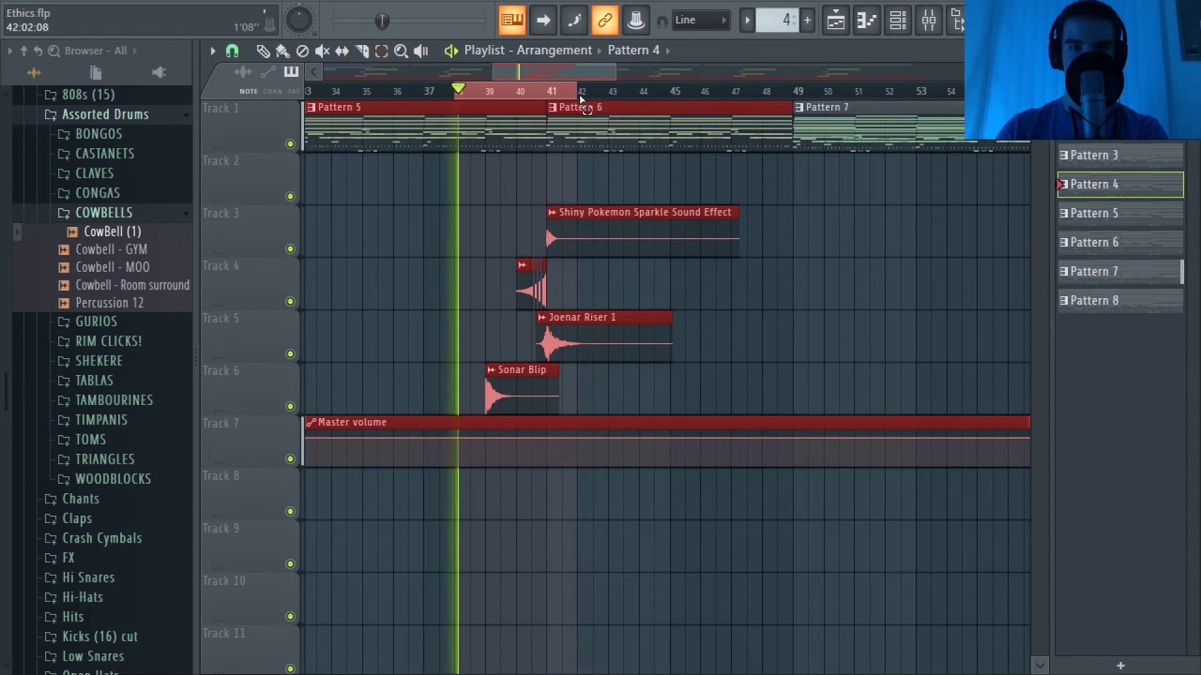
# Set the Shiny Pokemon Sparkle Sound Effect and Sonar Blip mixer tracks' volumes together to 0.0 dB.
pyautogui.click(1157, 51)
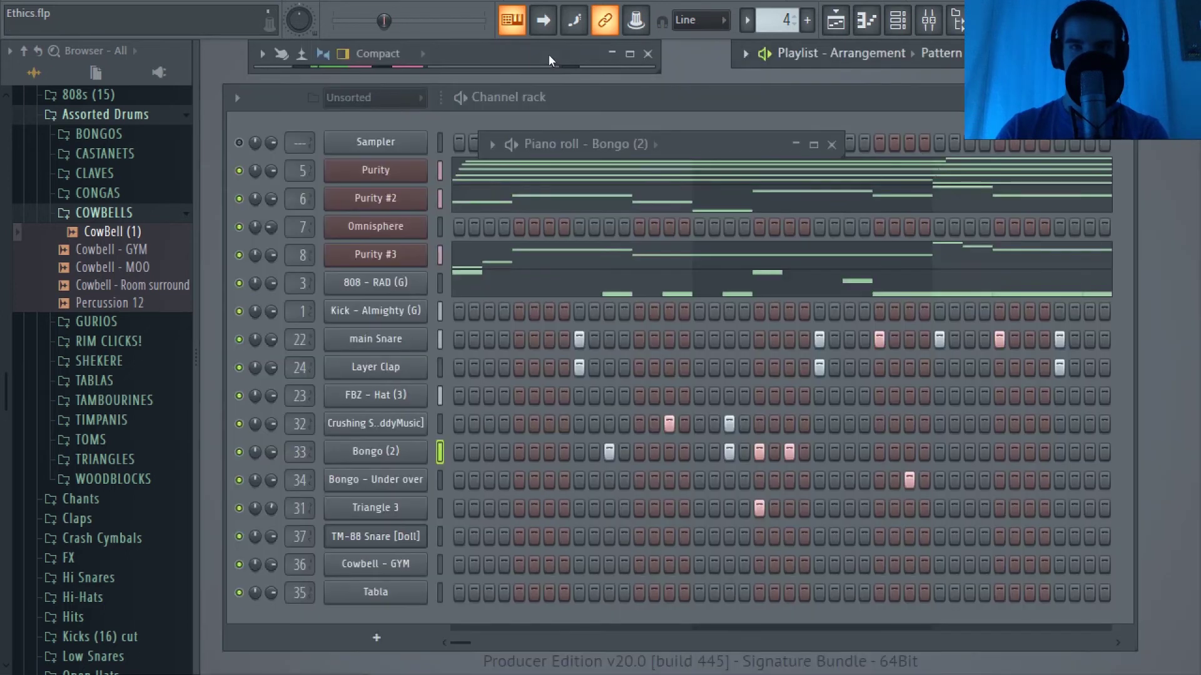
pyautogui.doubleClick(549, 55)
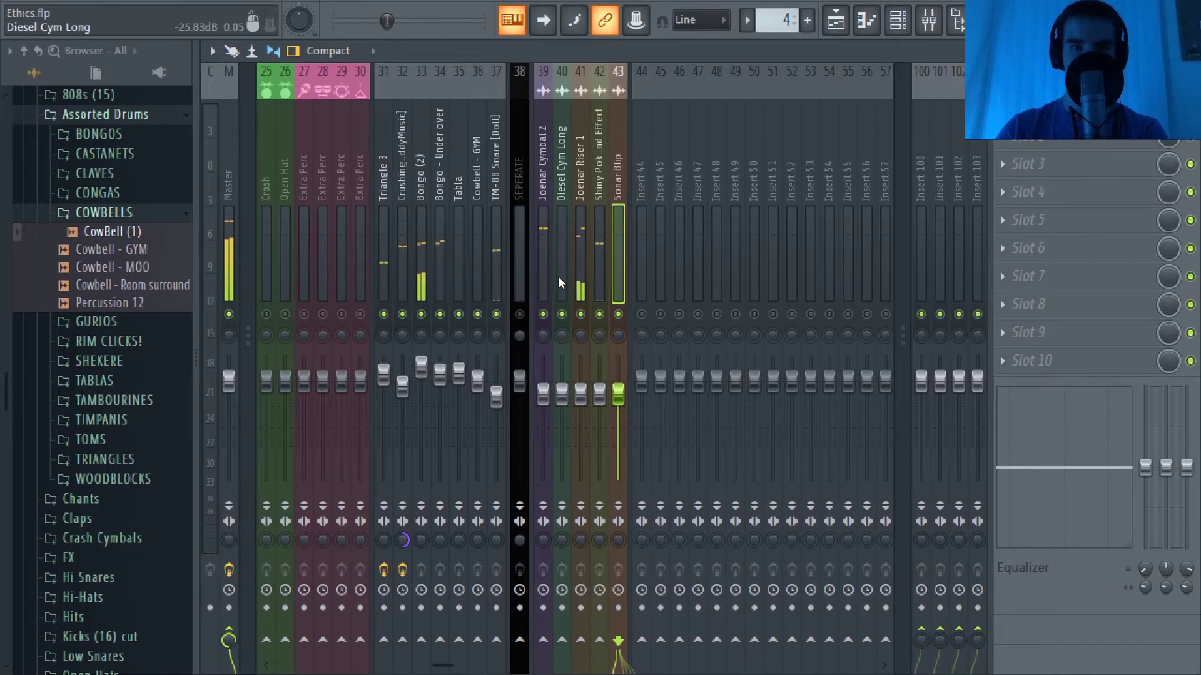
pyautogui.click(599, 286)
pyautogui.keyDown('ctrl'); pyautogui.click(618, 269); pyautogui.keyUp('ctrl')
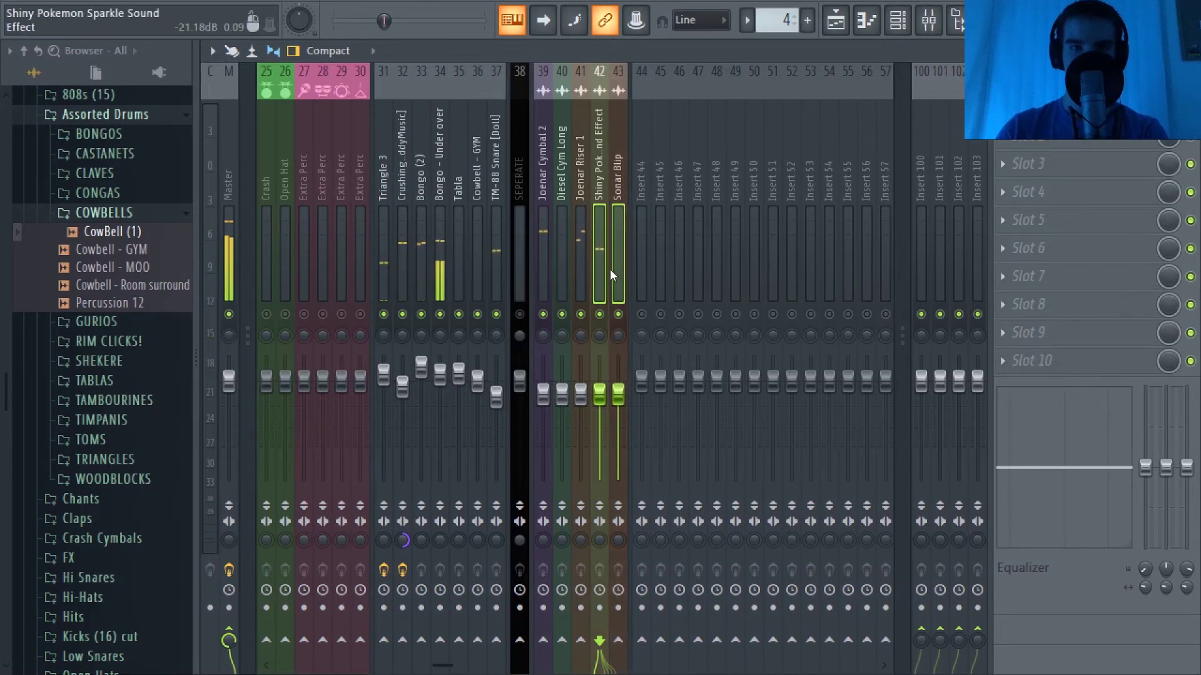
pyautogui.moveTo(619, 393); pyautogui.dragTo(619, 379)
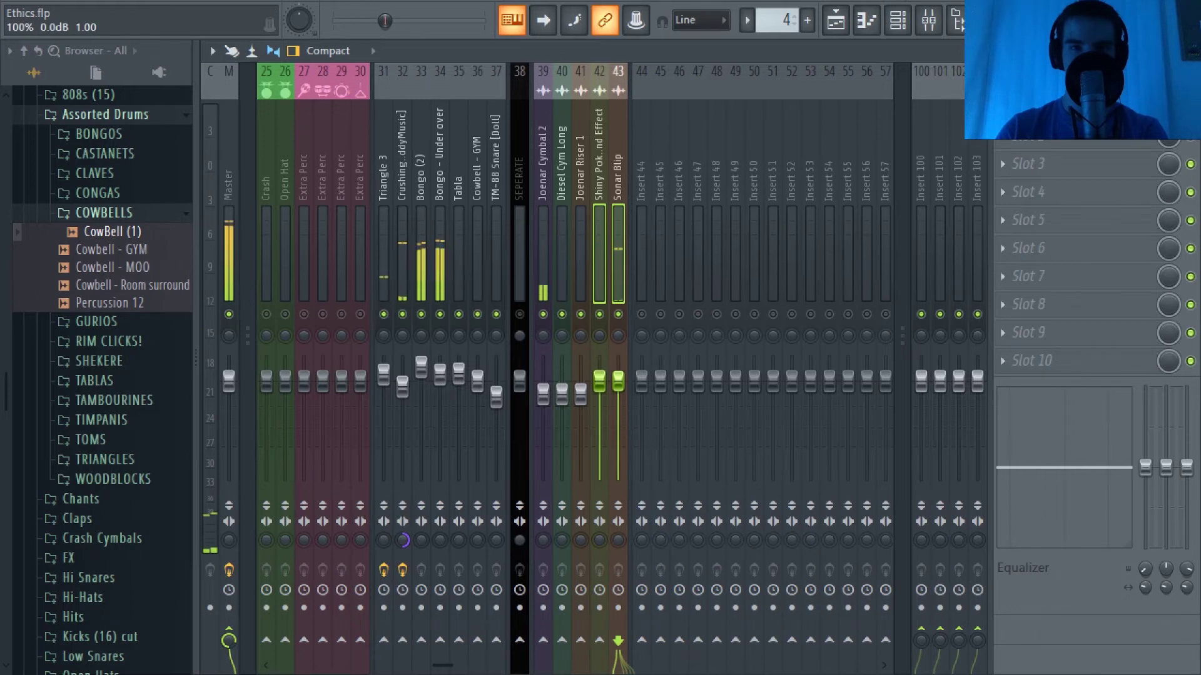
# Pan the Joenar Riser 1 mixer track about 10% left and check the effect tracks' levels during the loop.
pyautogui.click(546, 265)
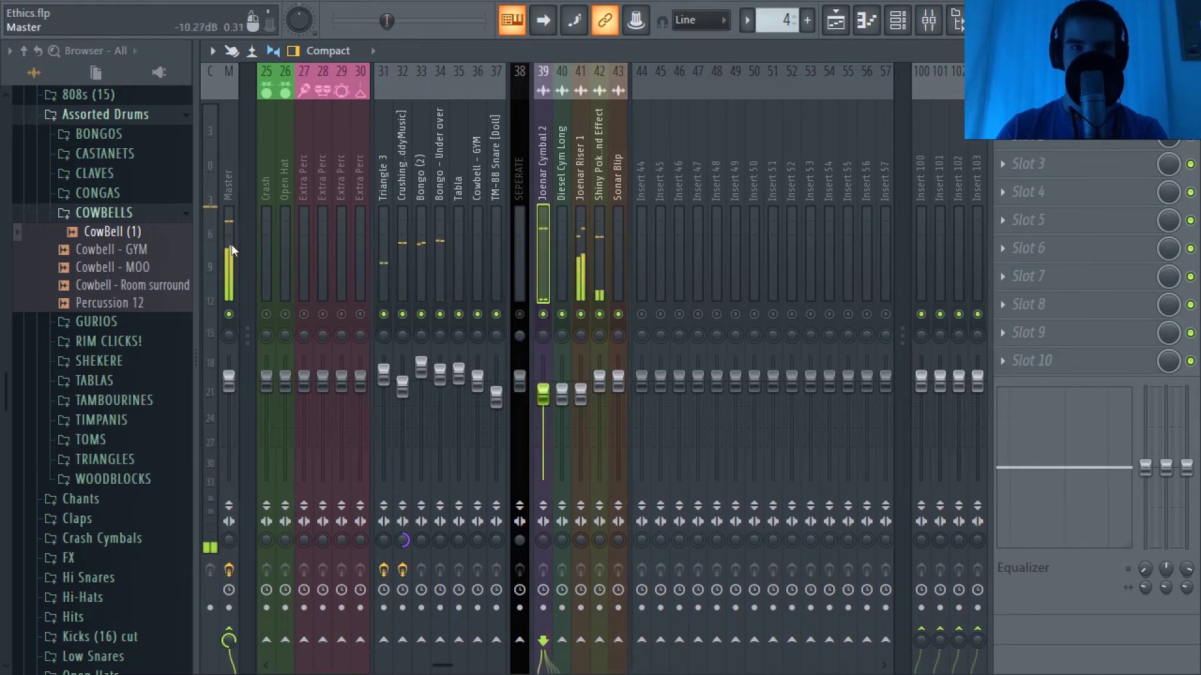
pyautogui.click(575, 263)
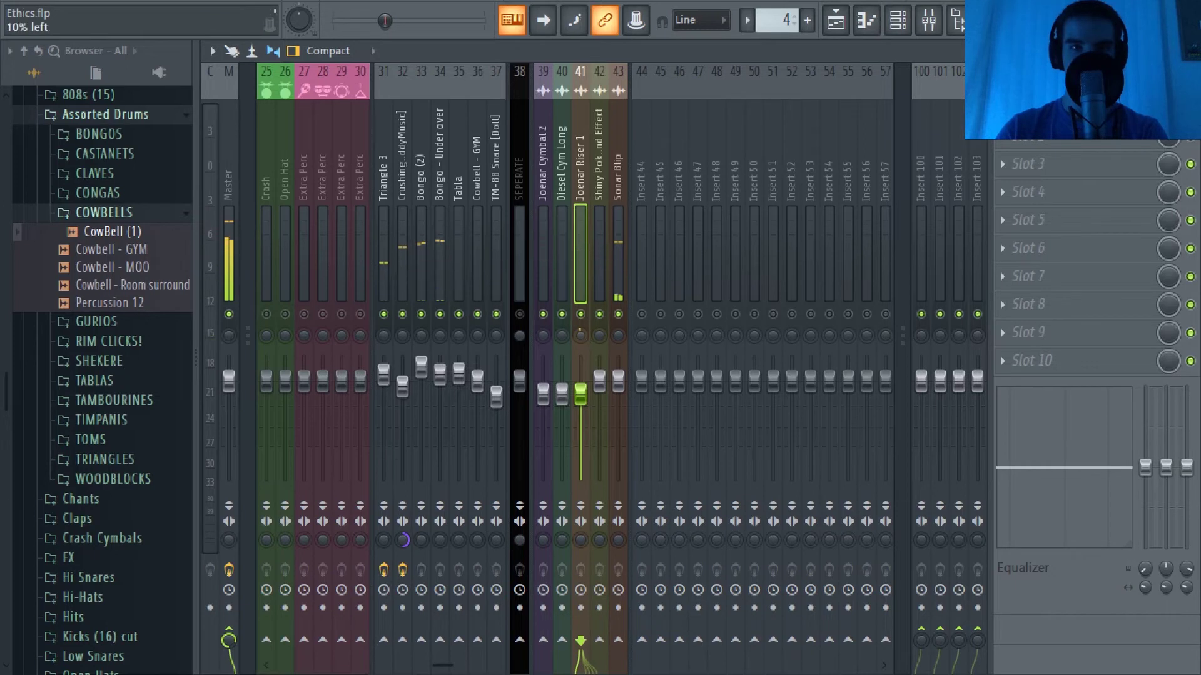
pyautogui.click(564, 279)
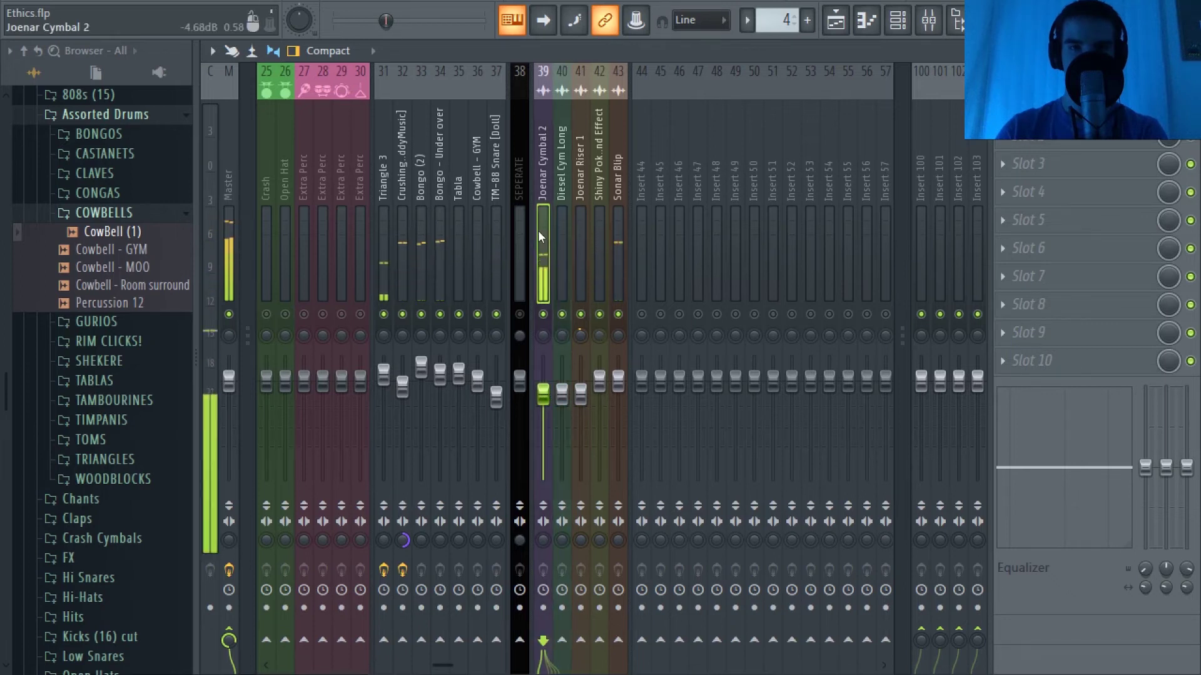
pyautogui.click(586, 253)
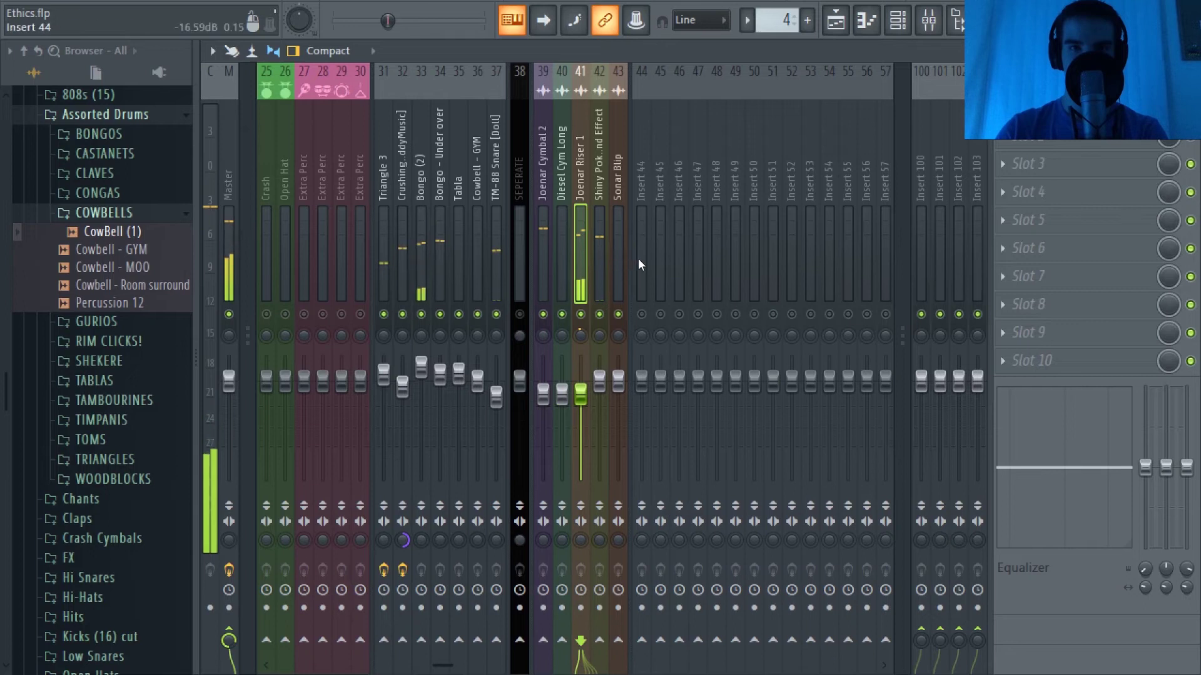
pyautogui.click(620, 263)
pyautogui.scroll(3, 672, 250)
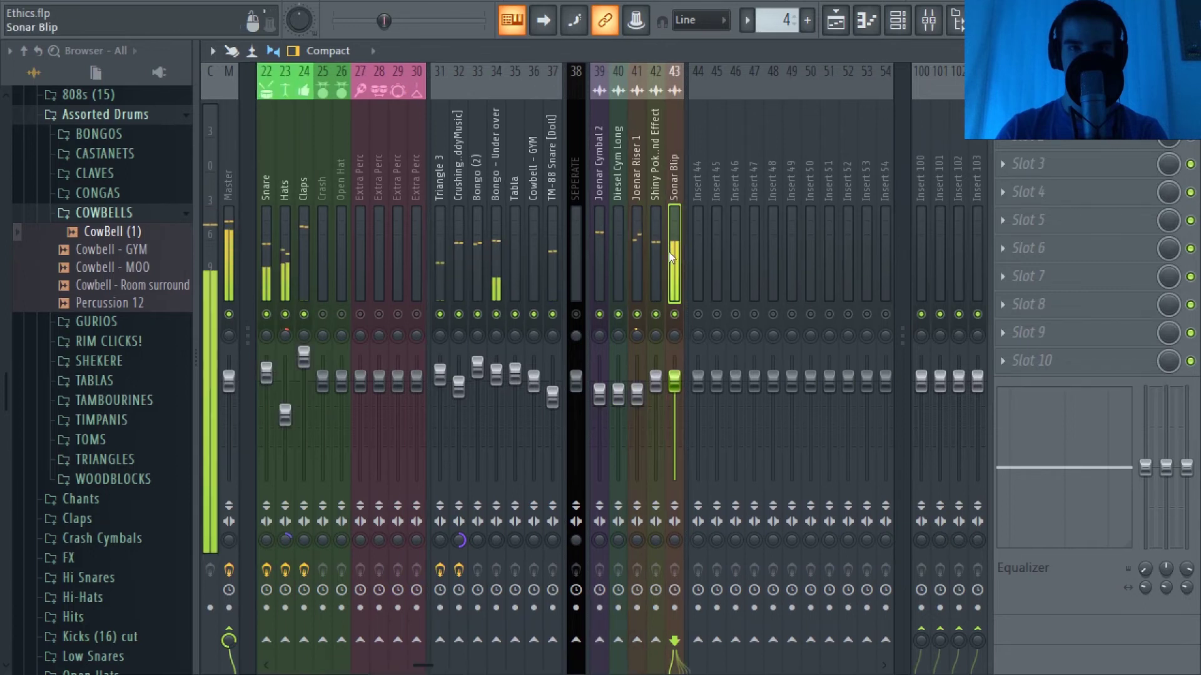
pyautogui.scroll(-3, 669, 251)
# Unmute all mixer tracks while the loop plays.
pyautogui.moveTo(619, 251); pyautogui.dragTo(94, 195)
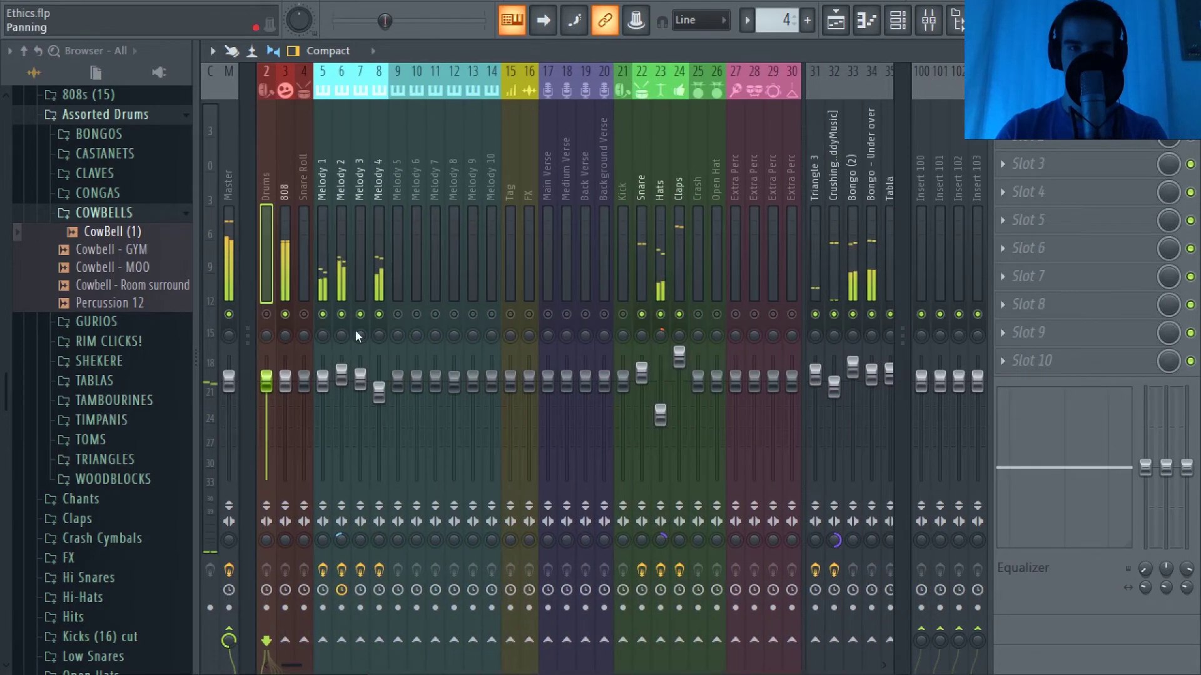
pyautogui.rightClick(401, 310)
pyautogui.scroll(-3, 419, 256)
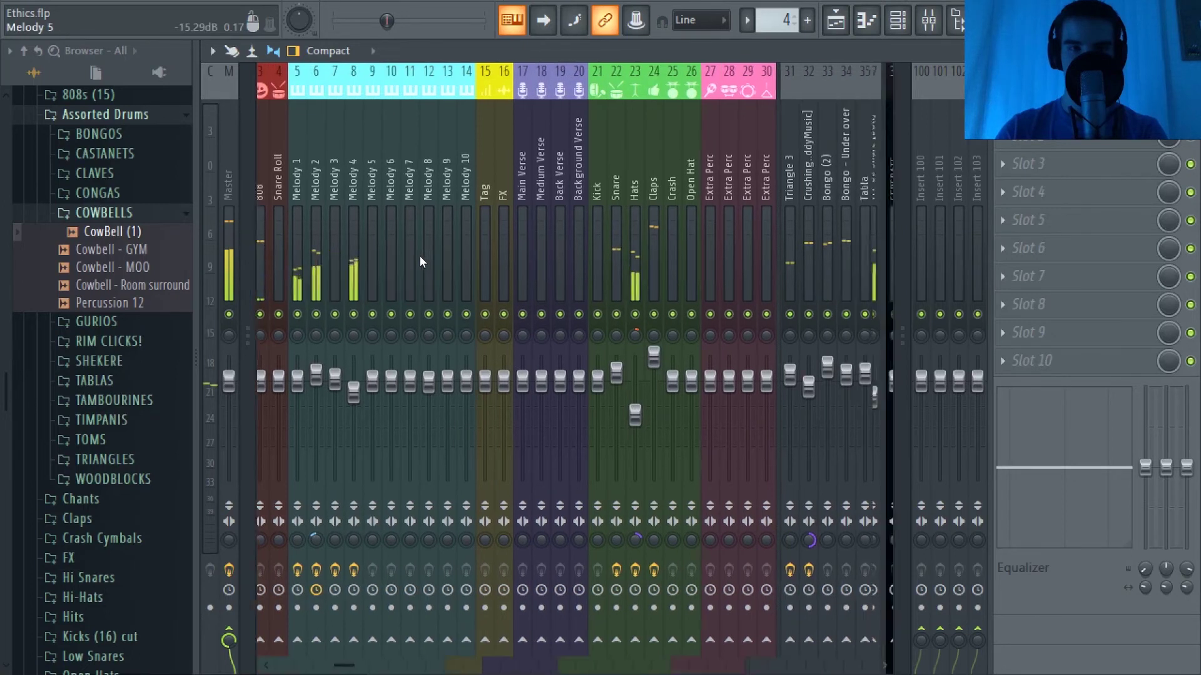
pyautogui.scroll(3, 419, 255)
# Open the Fruity Soft Clipper on the Master track and move it from effect slot 4 to slot 7.
pyautogui.click(230, 268)
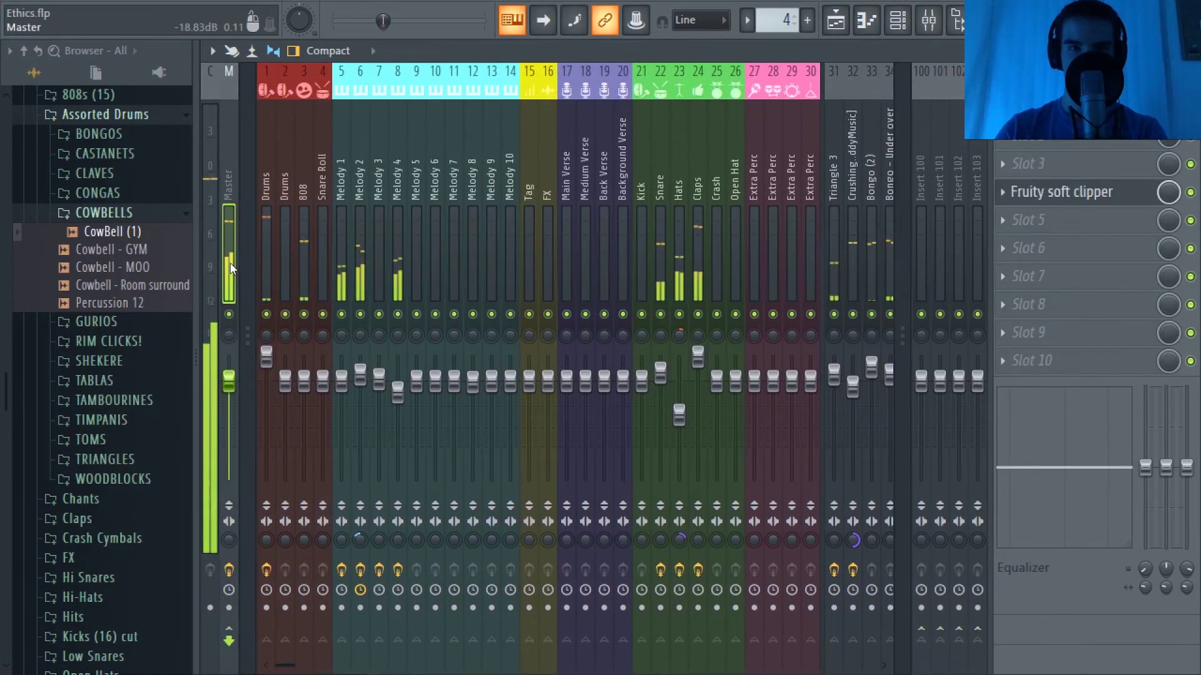
pyautogui.click(1039, 107)
pyautogui.click(1061, 192)
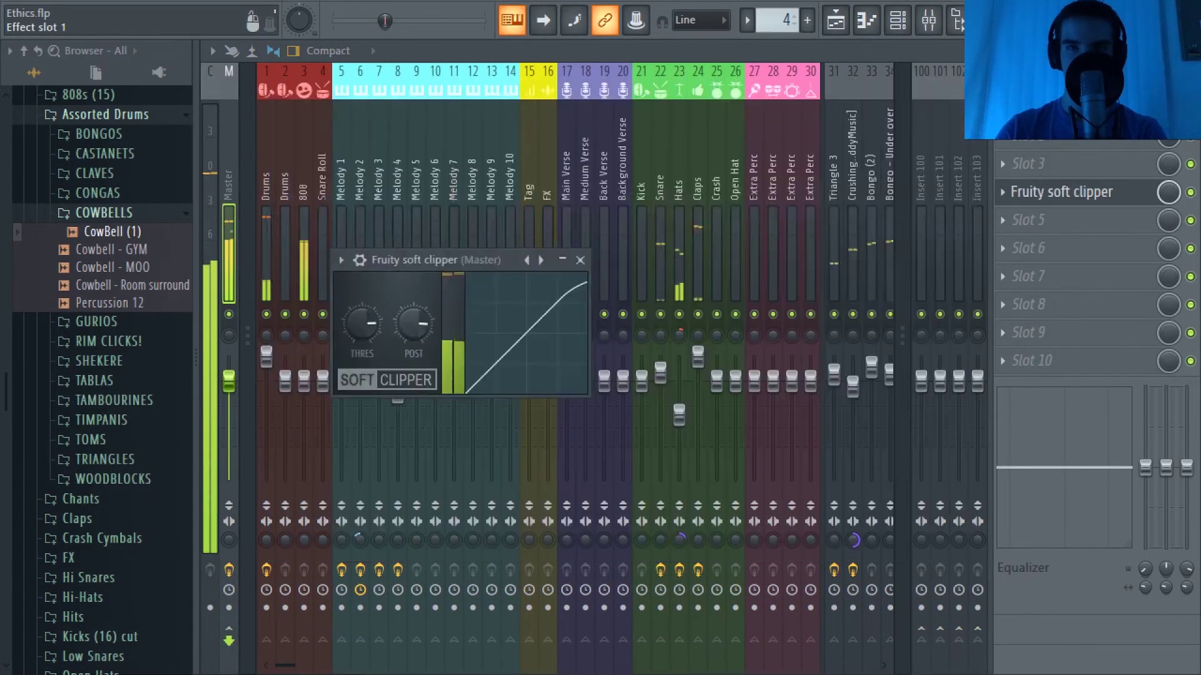
pyautogui.moveTo(1064, 192); pyautogui.dragTo(1052, 281)
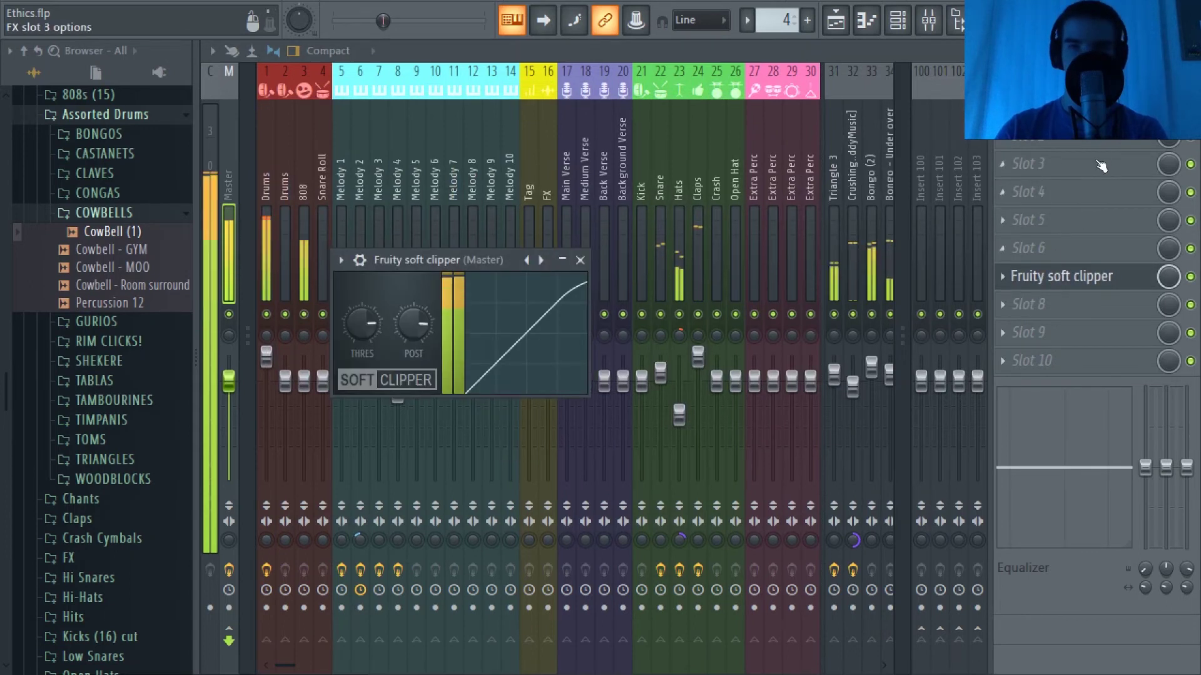
# Add Maximus to effect slot 2 of the Master track and load its Master aid 1 preset.
pyautogui.click(1099, 109)
pyautogui.click(1105, 143)
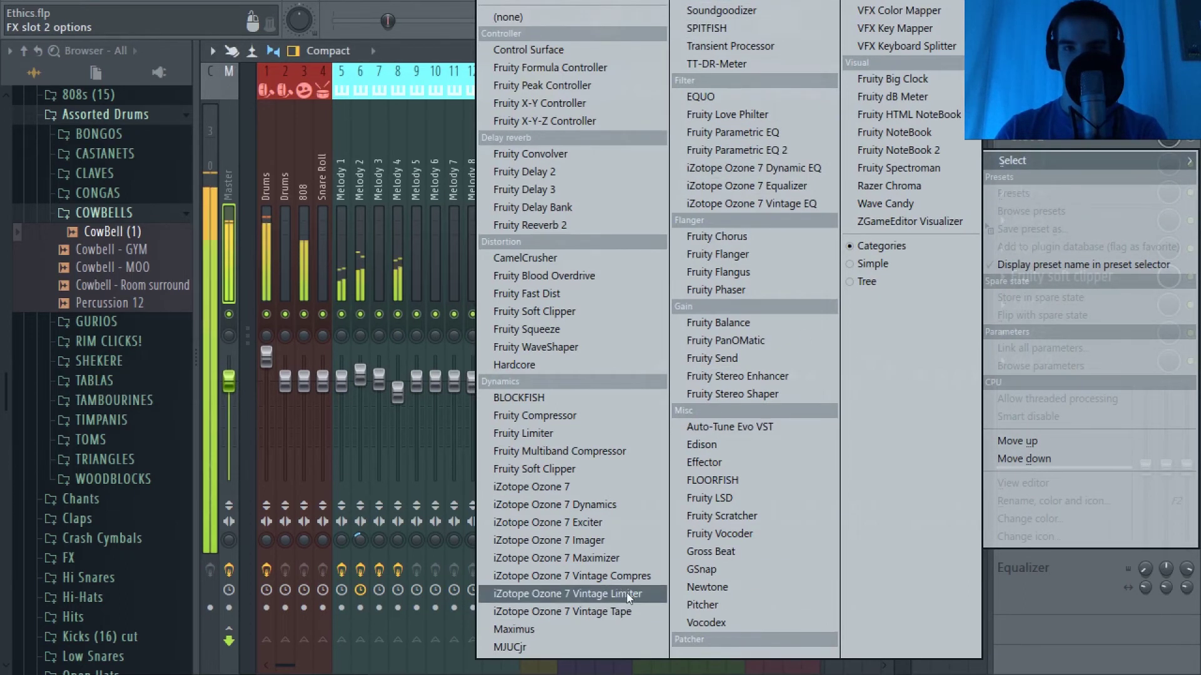
pyautogui.click(542, 625)
pyautogui.moveTo(579, 171); pyautogui.dragTo(590, 165)
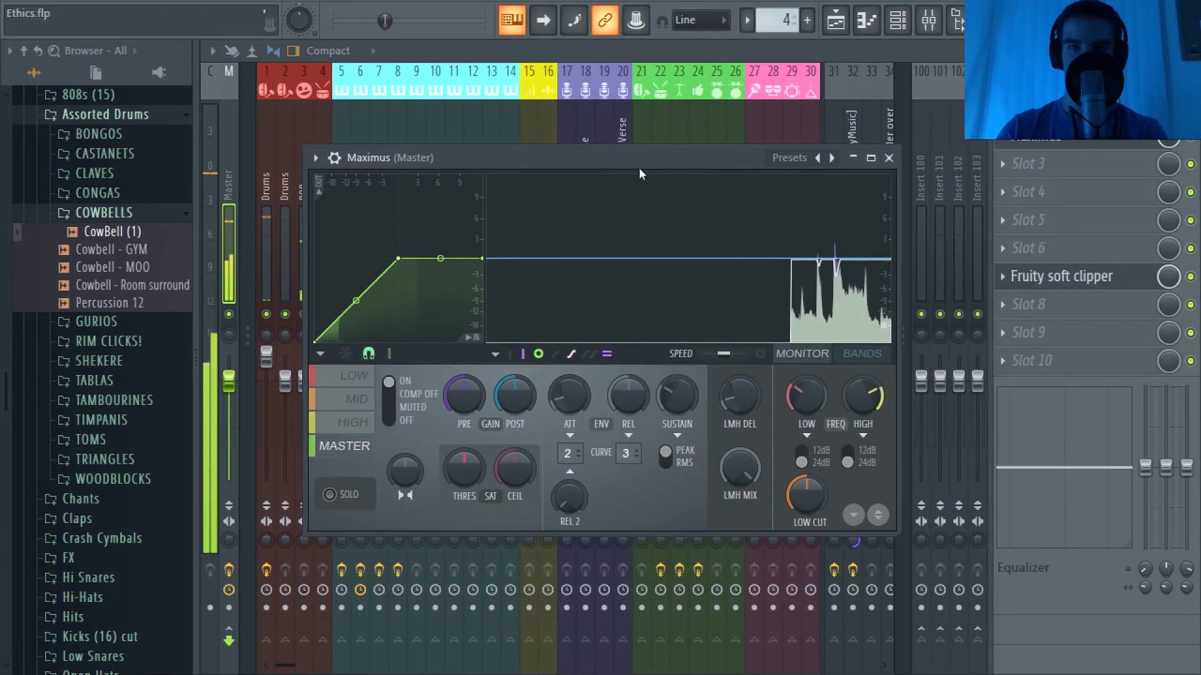
pyautogui.rightClick(830, 158)
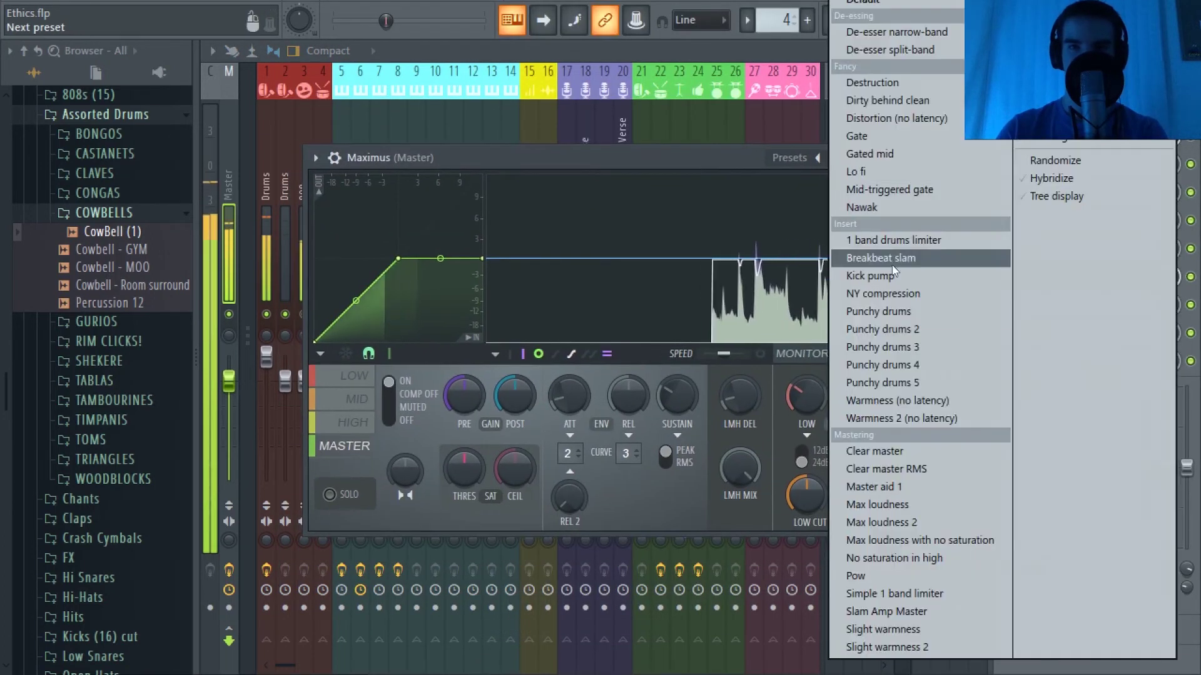
pyautogui.click(961, 490)
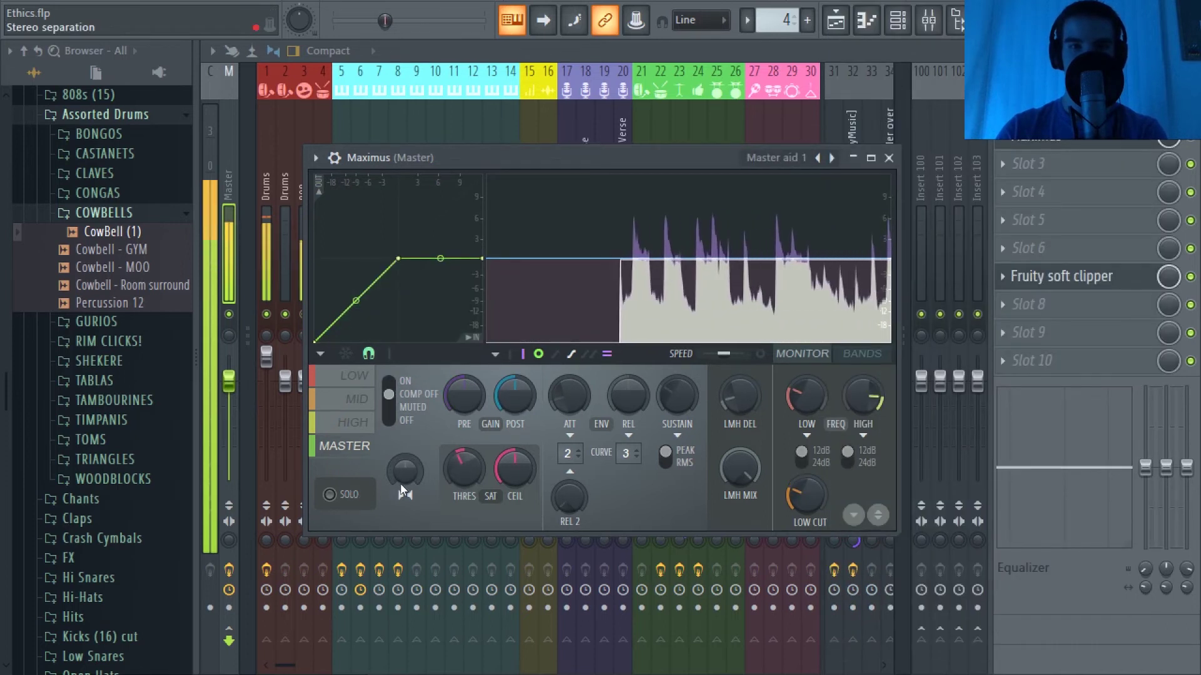
# In Maximus's low band, turn compression off, raise the saturation ceiling and set the pre gain to 3.5 dB.
pyautogui.click(368, 383)
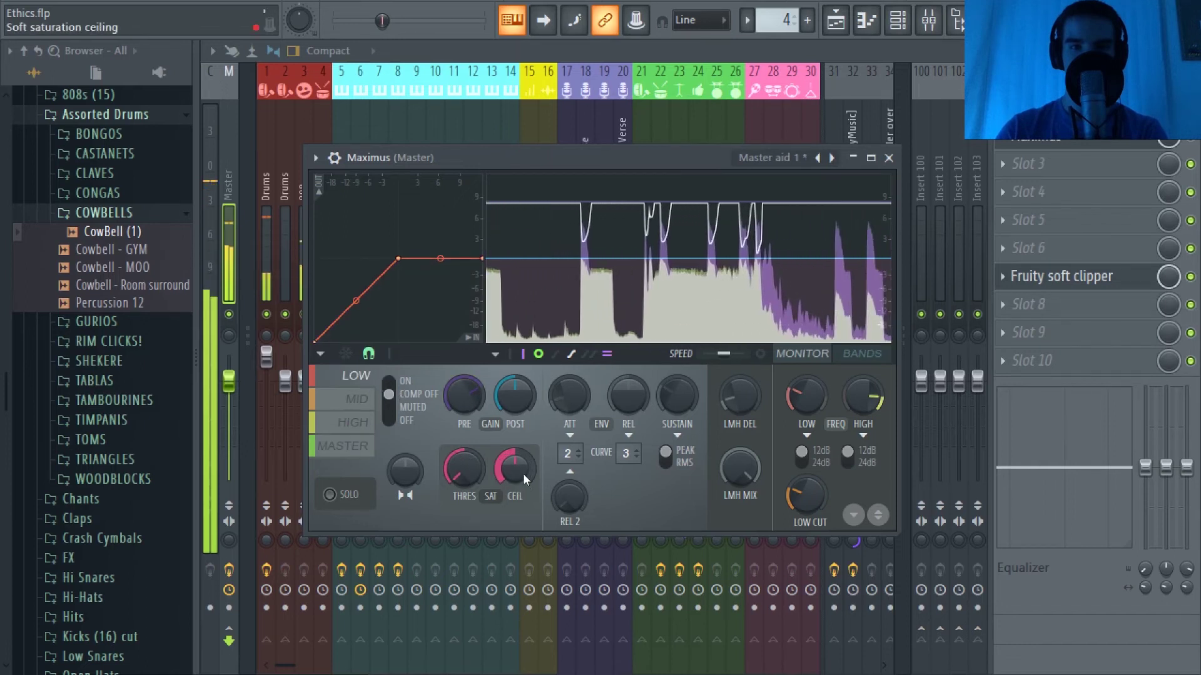
pyautogui.moveTo(523, 474); pyautogui.dragTo(523, 406)
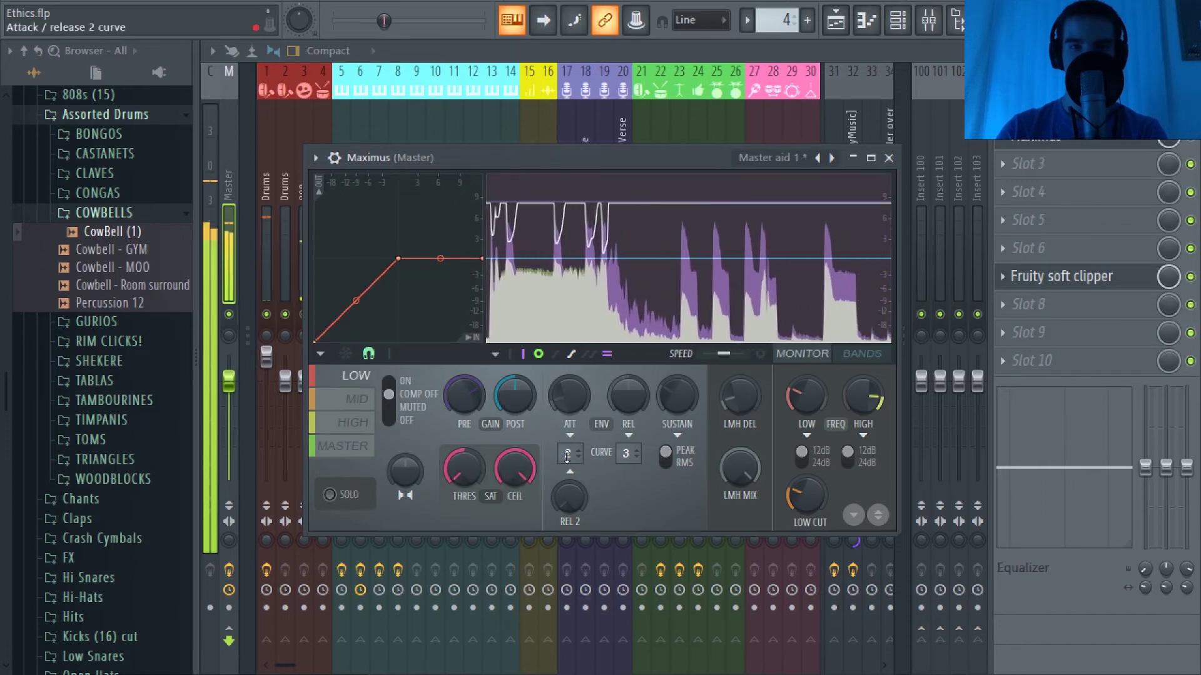
pyautogui.moveTo(519, 409); pyautogui.dragTo(467, 391)
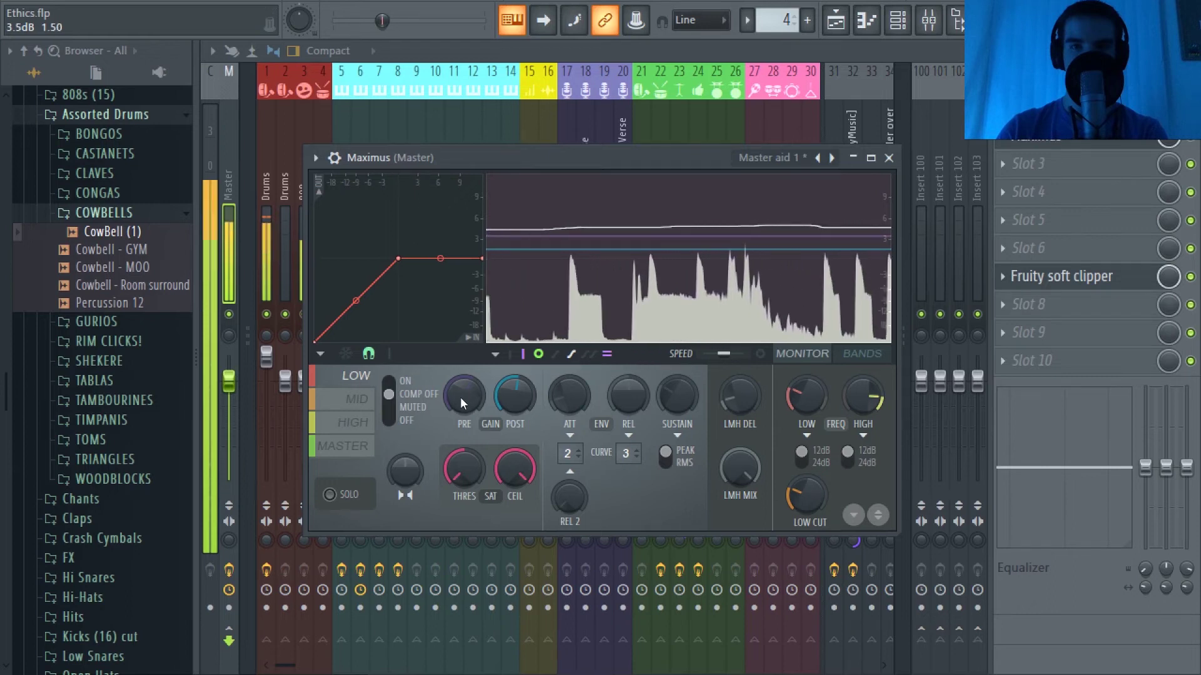
# In Maximus's mid band, turn compression off and raise the pre and post gain.
pyautogui.click(343, 407)
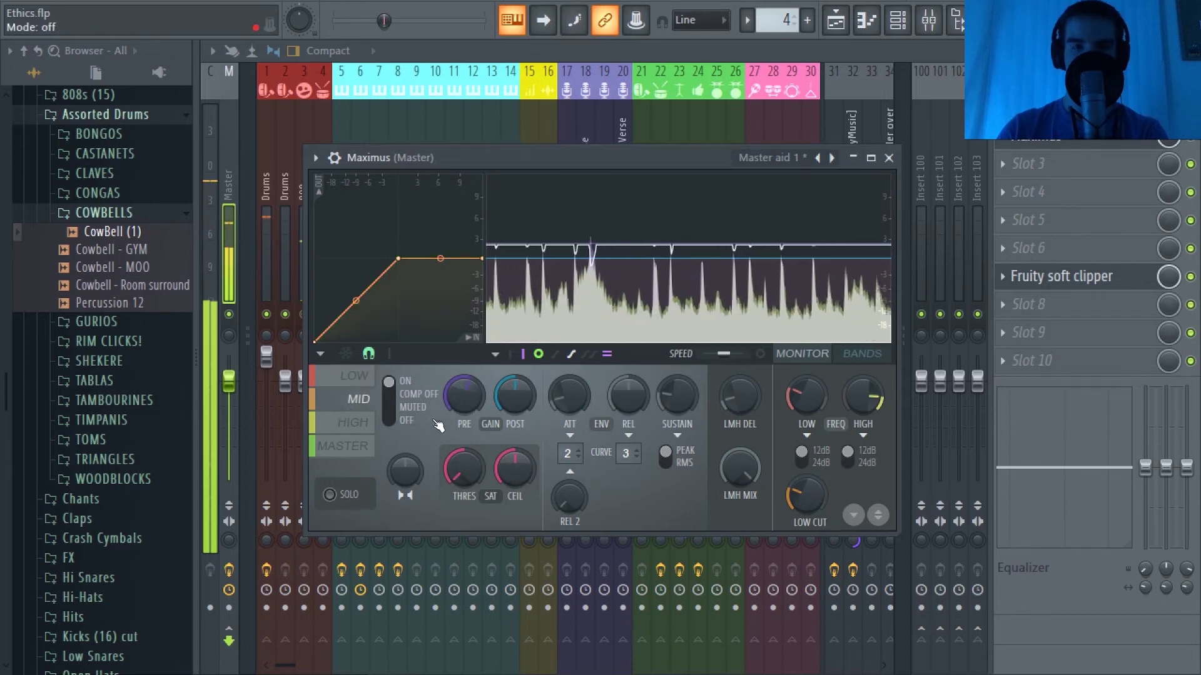
pyautogui.click(407, 394)
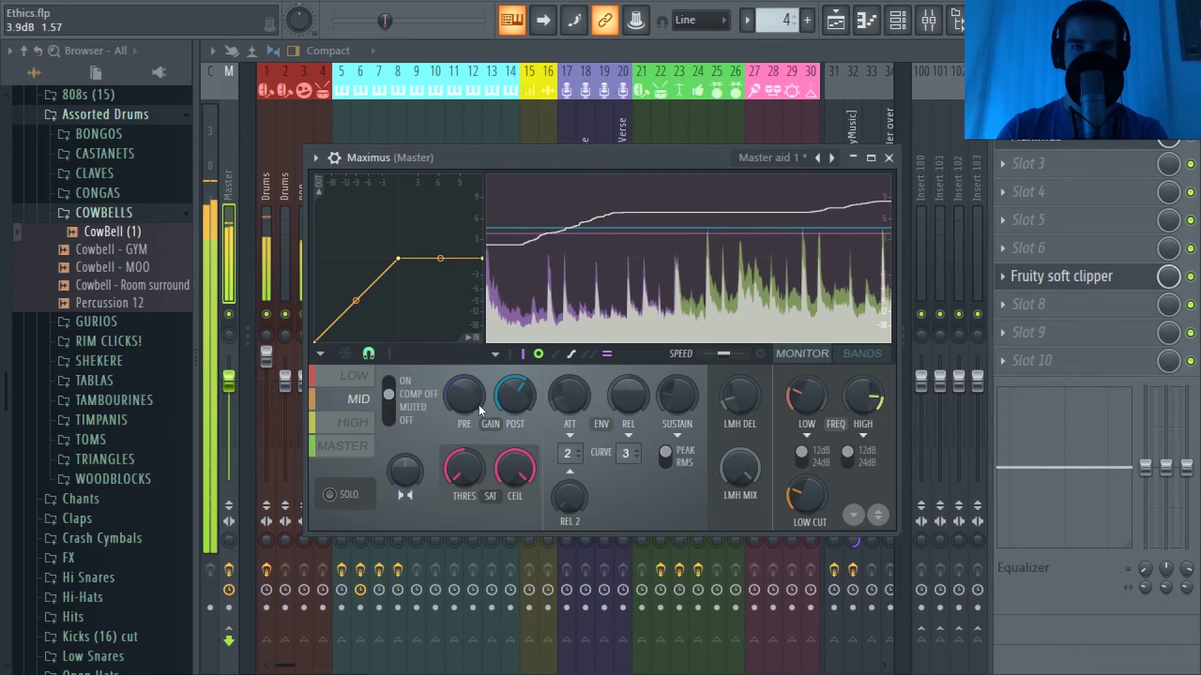
pyautogui.moveTo(480, 401); pyautogui.dragTo(480, 396)
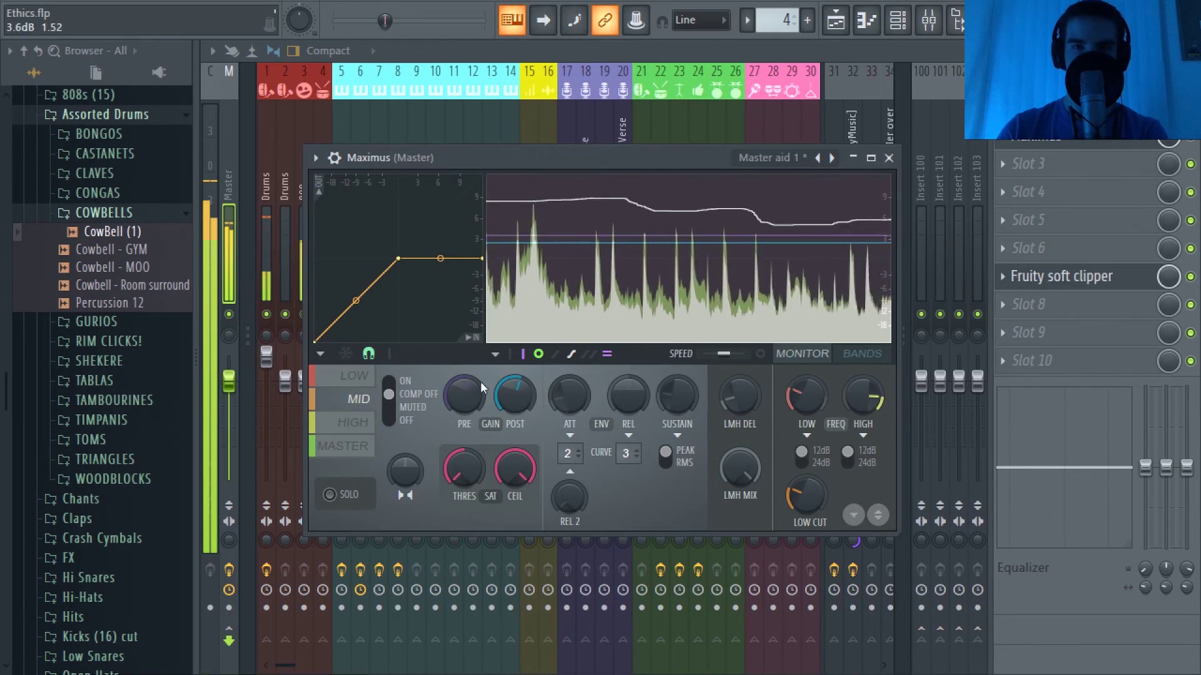
pyautogui.moveTo(483, 388); pyautogui.dragTo(466, 392)
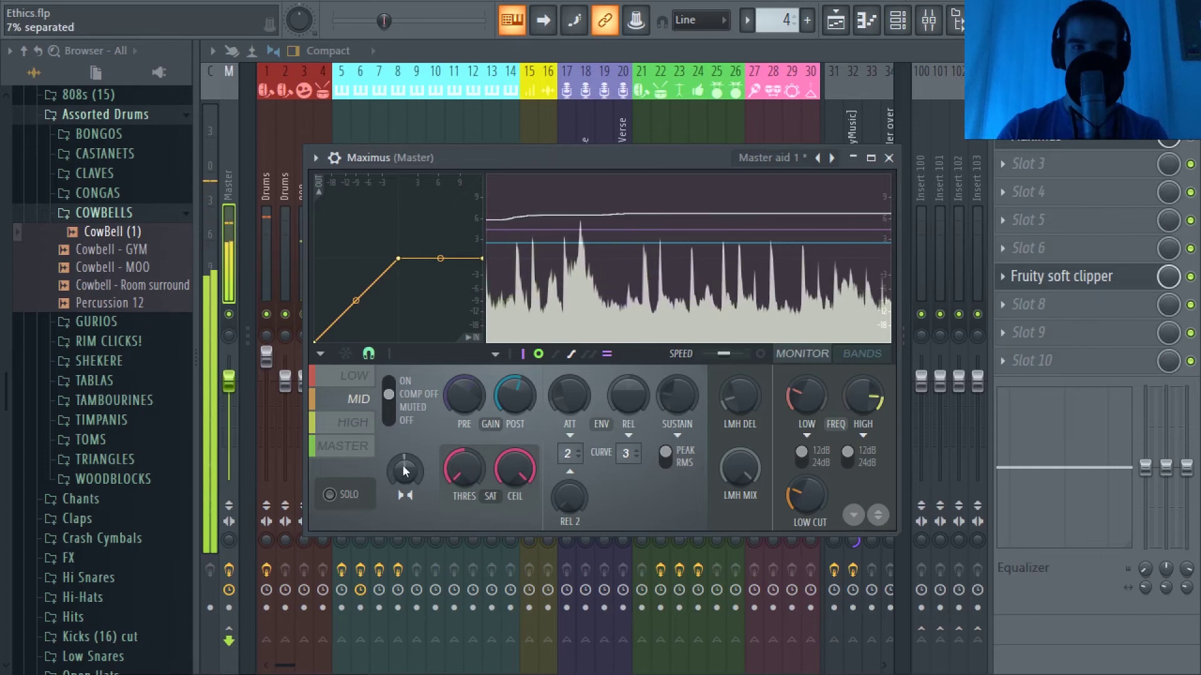
# In Maximus's high band, set the stereo separation to 7% separated and lower the knee of the compression curve slightly.
pyautogui.click(362, 432)
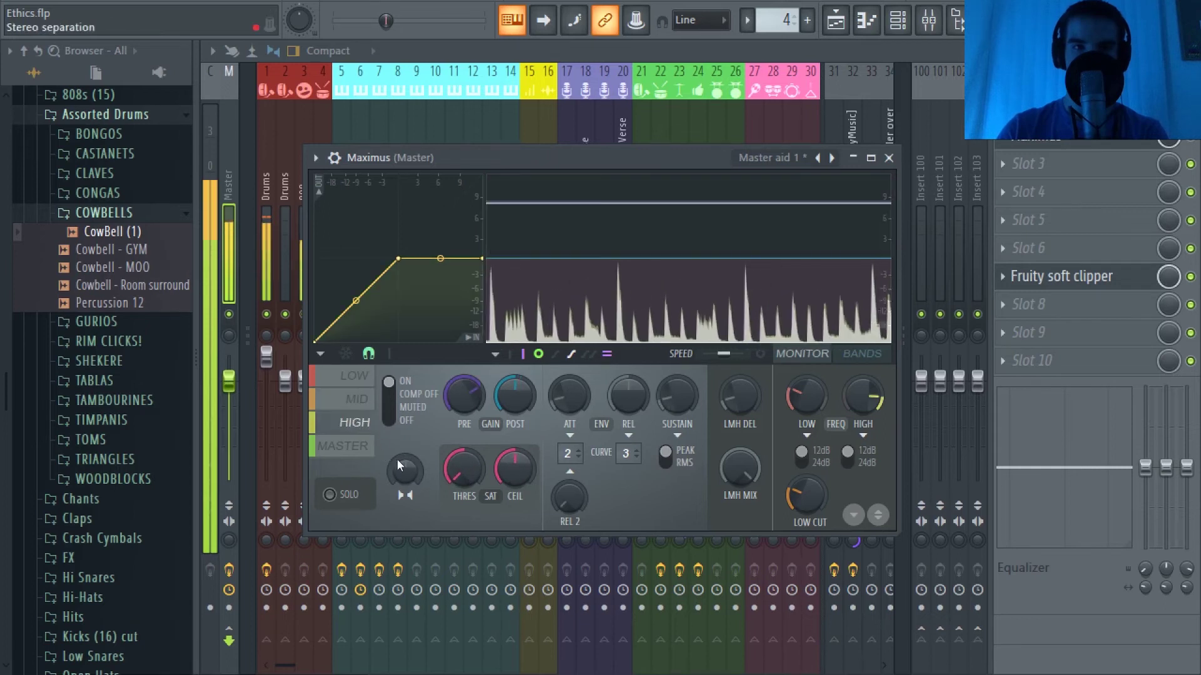
pyautogui.moveTo(405, 466); pyautogui.dragTo(404, 440)
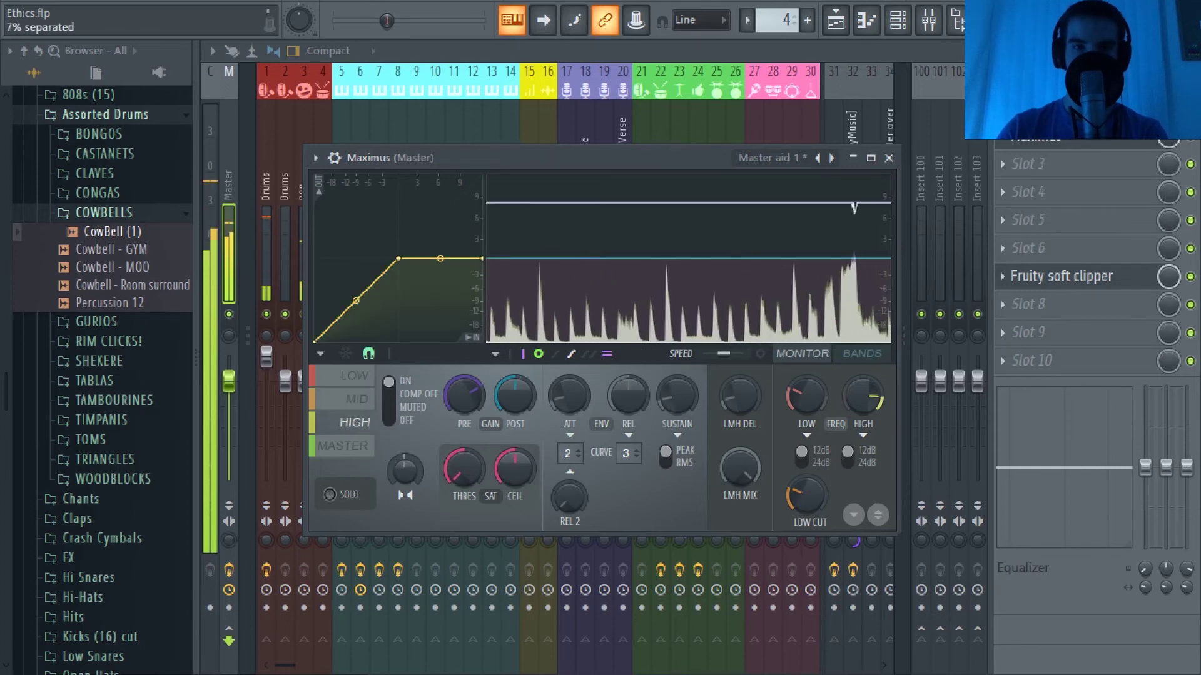
pyautogui.click(400, 407)
pyautogui.click(389, 383)
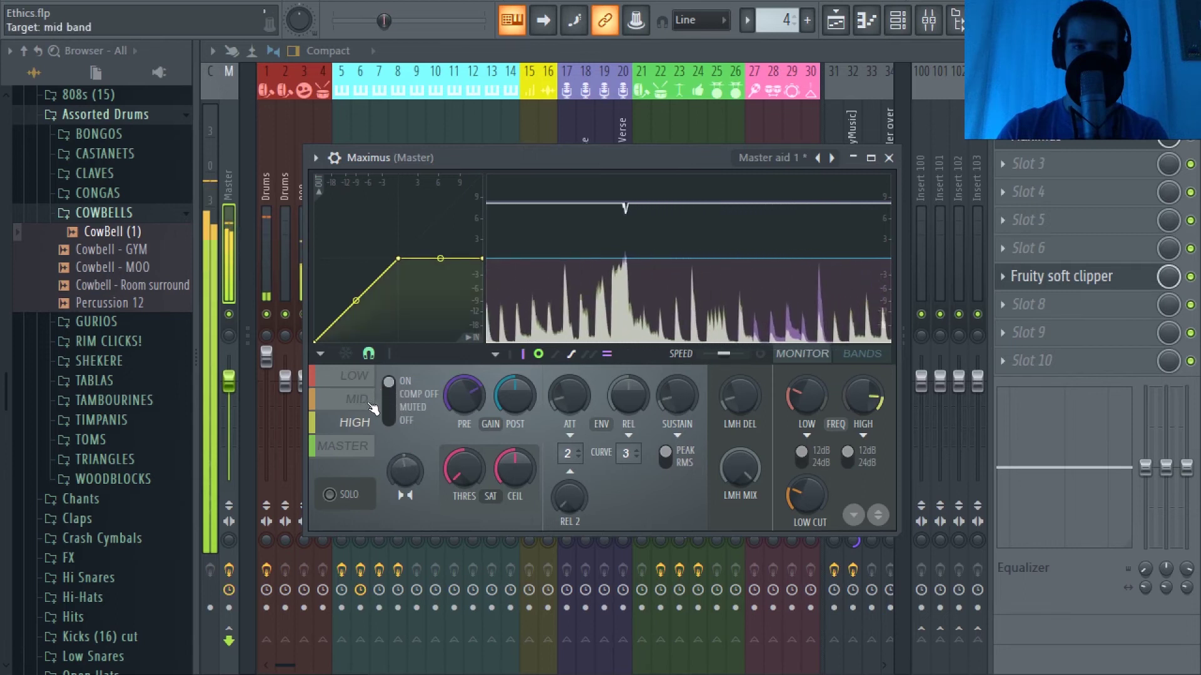
pyautogui.moveTo(398, 258); pyautogui.dragTo(399, 271)
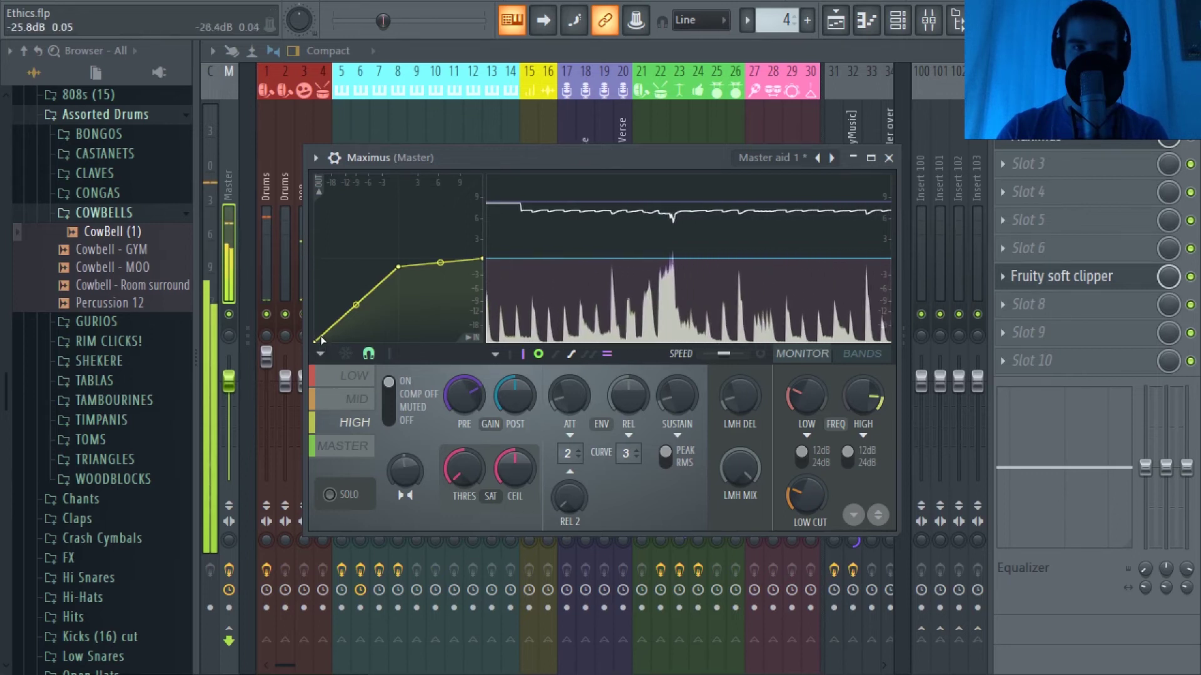
# In Maximus's master band, raise the saturation ceiling, try 100% merged stereo separation and reset that knob.
pyautogui.click(346, 448)
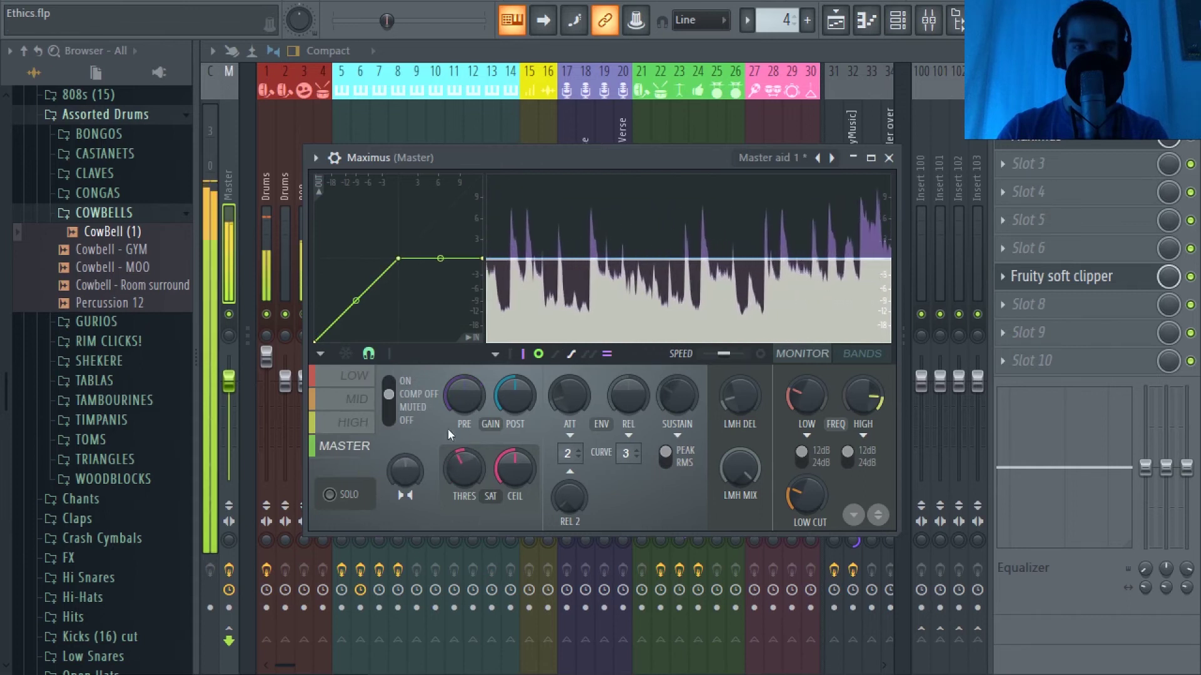
pyautogui.moveTo(514, 481); pyautogui.dragTo(514, 451)
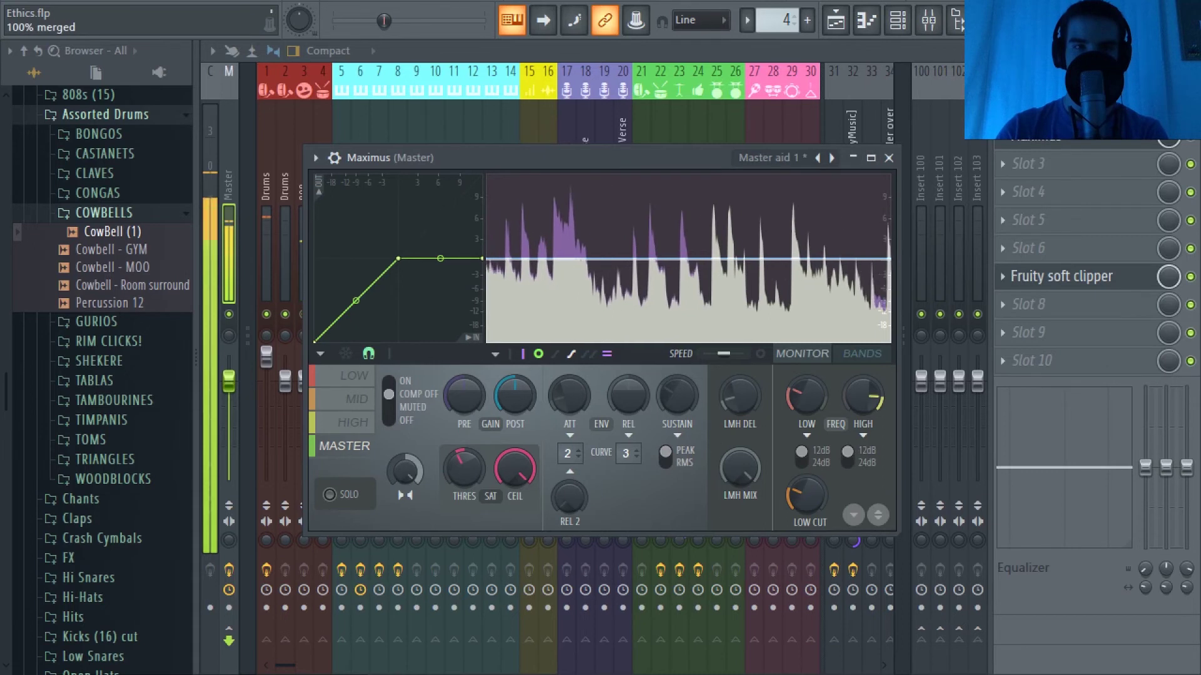
pyautogui.rightClick(400, 473)
pyautogui.click(440, 395)
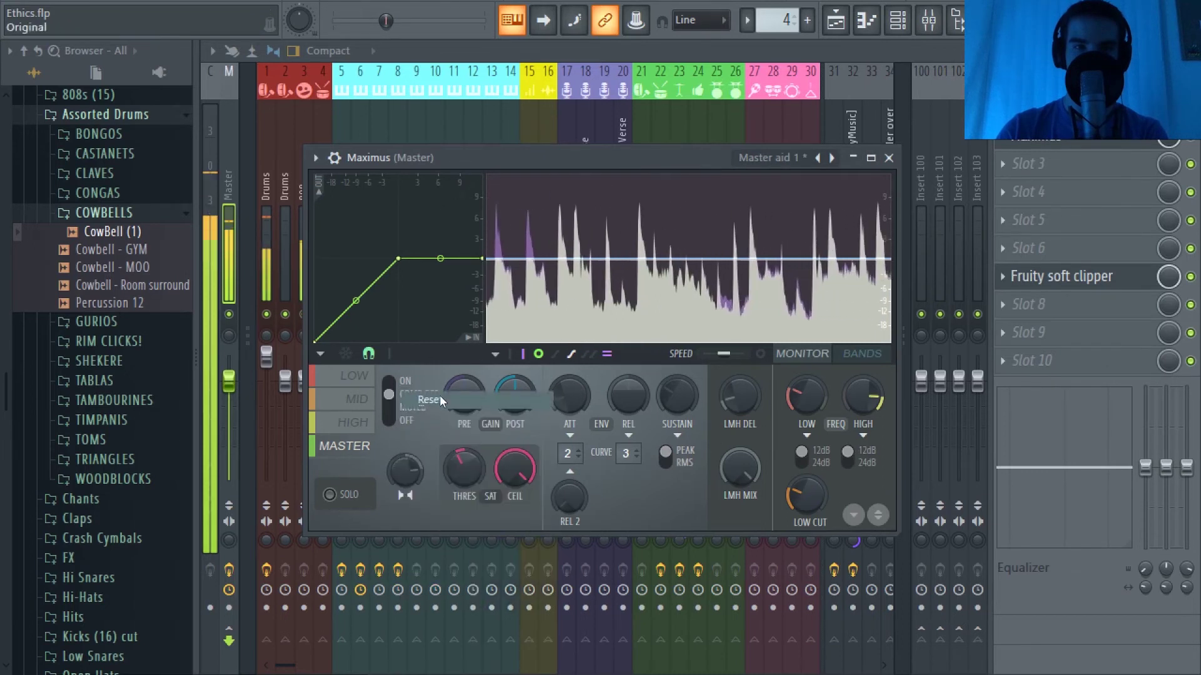
# Return to Maximus's low band, raise the post gain slightly and set the pre gain to 3.9 dB.
pyautogui.click(351, 425)
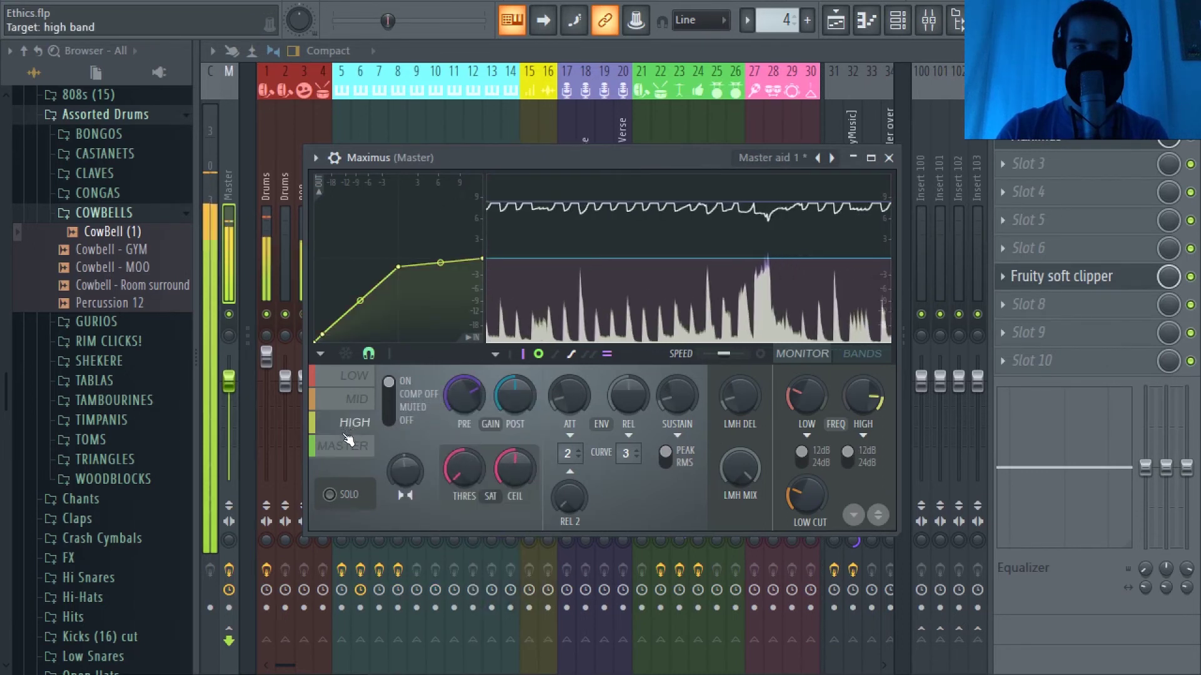
pyautogui.click(374, 407)
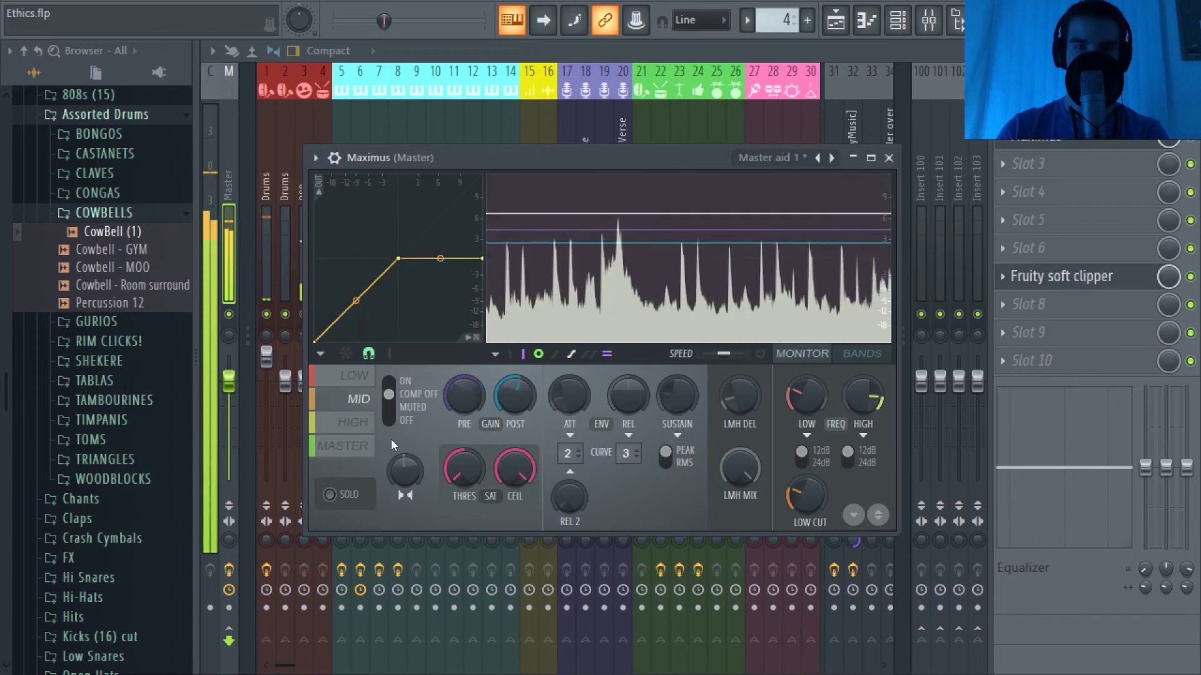
pyautogui.click(363, 381)
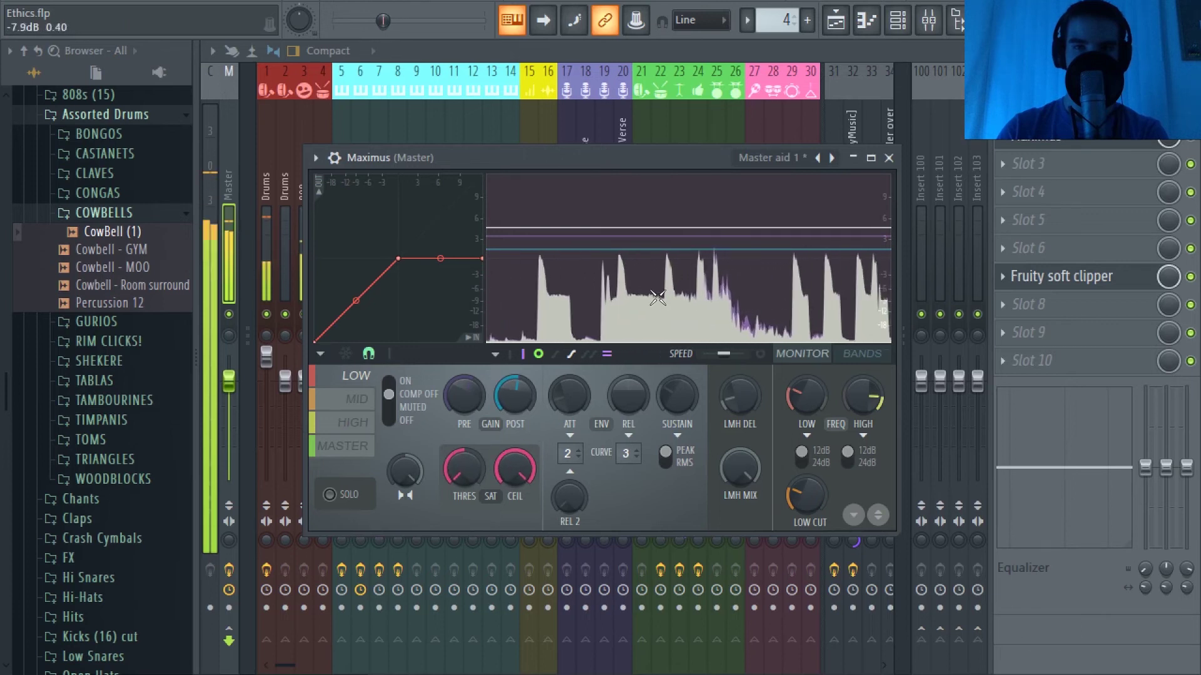
pyautogui.moveTo(514, 396); pyautogui.dragTo(483, 394)
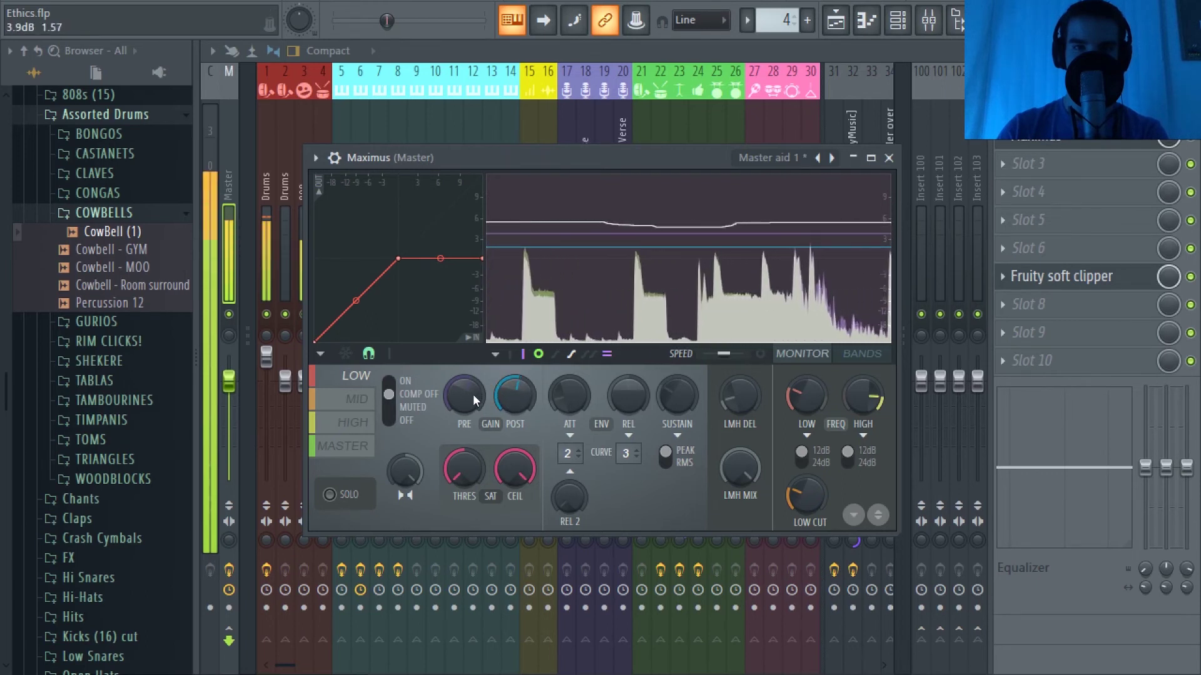
# Check the mid, high and master bands in Maximus during playback and close the effect.
pyautogui.click(350, 399)
pyautogui.click(354, 422)
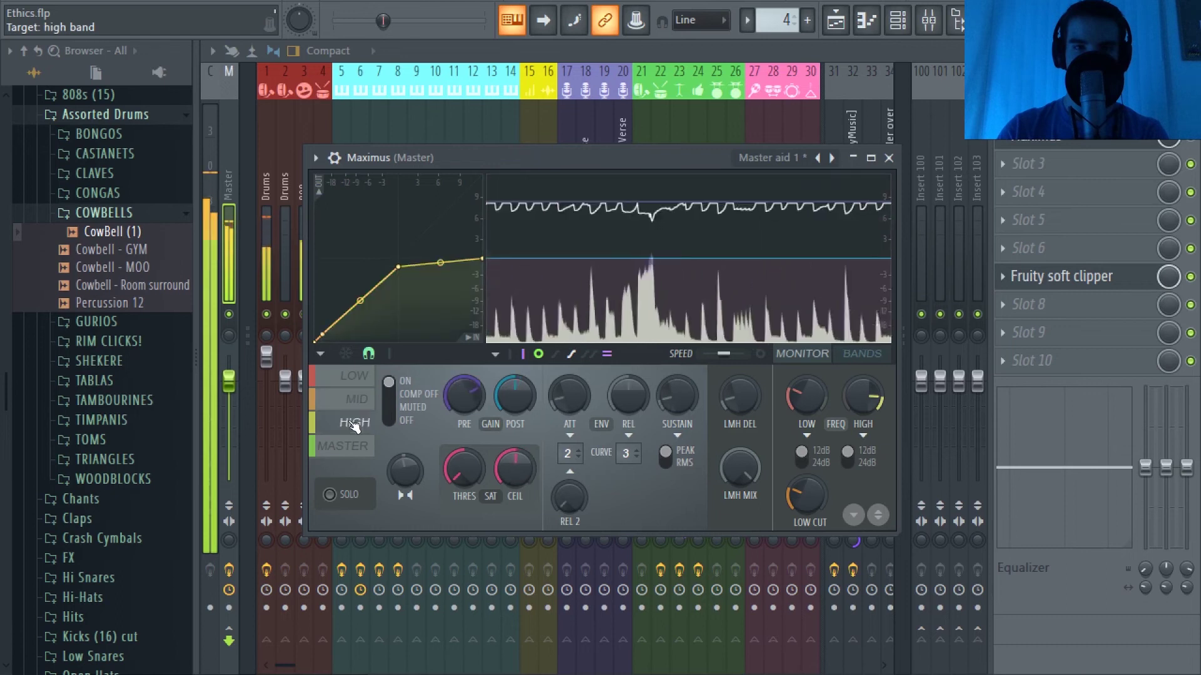
pyautogui.click(351, 446)
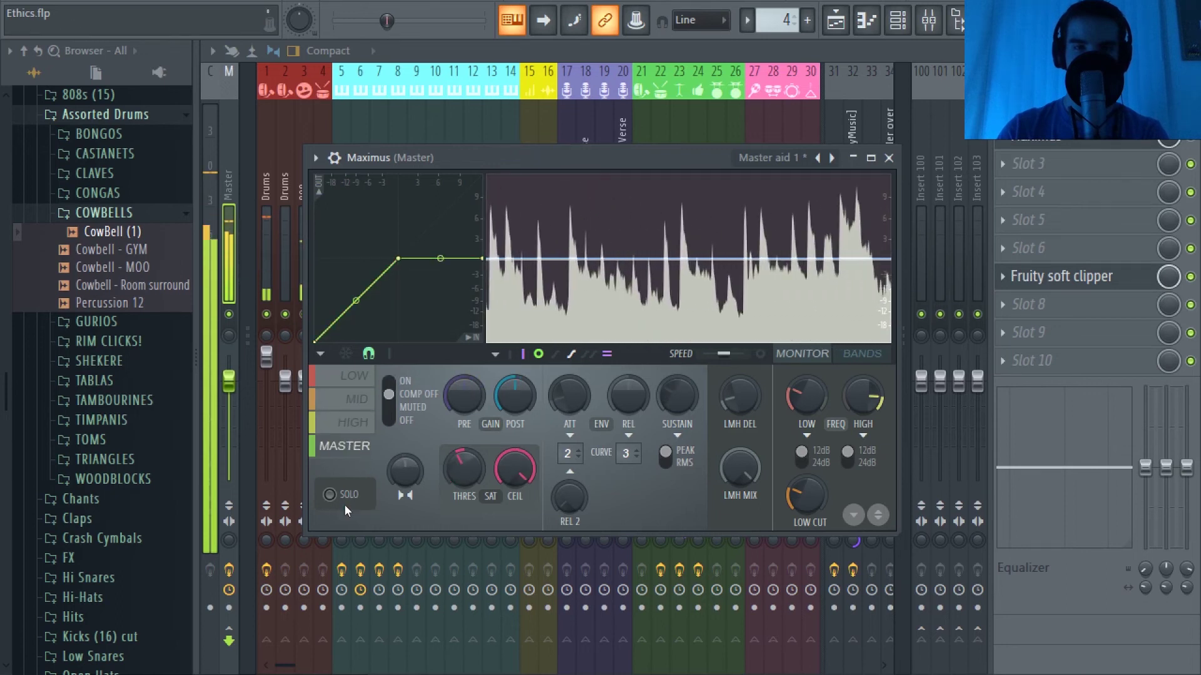
pyautogui.click(889, 158)
# Select the Joenar Cymbal 2 mixer track and lower its volume to -6.4 dB.
pyautogui.scroll(-2, 588, 199)
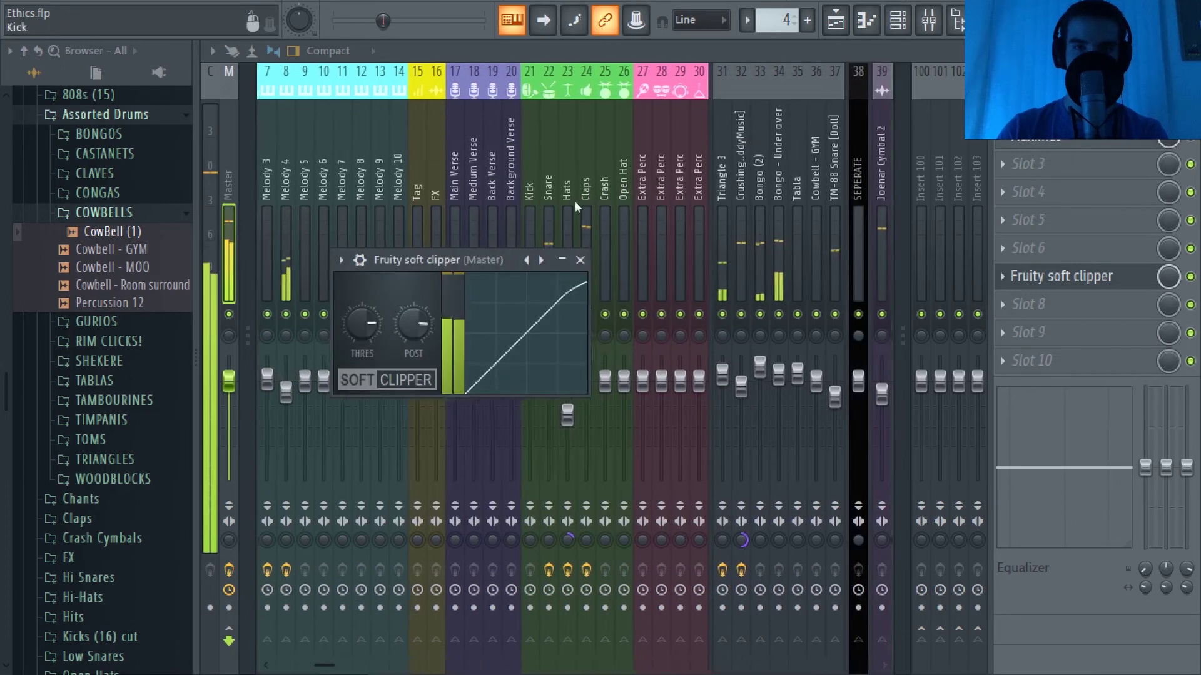
pyautogui.click(796, 195)
pyautogui.scroll(-3, 794, 193)
pyautogui.click(713, 199)
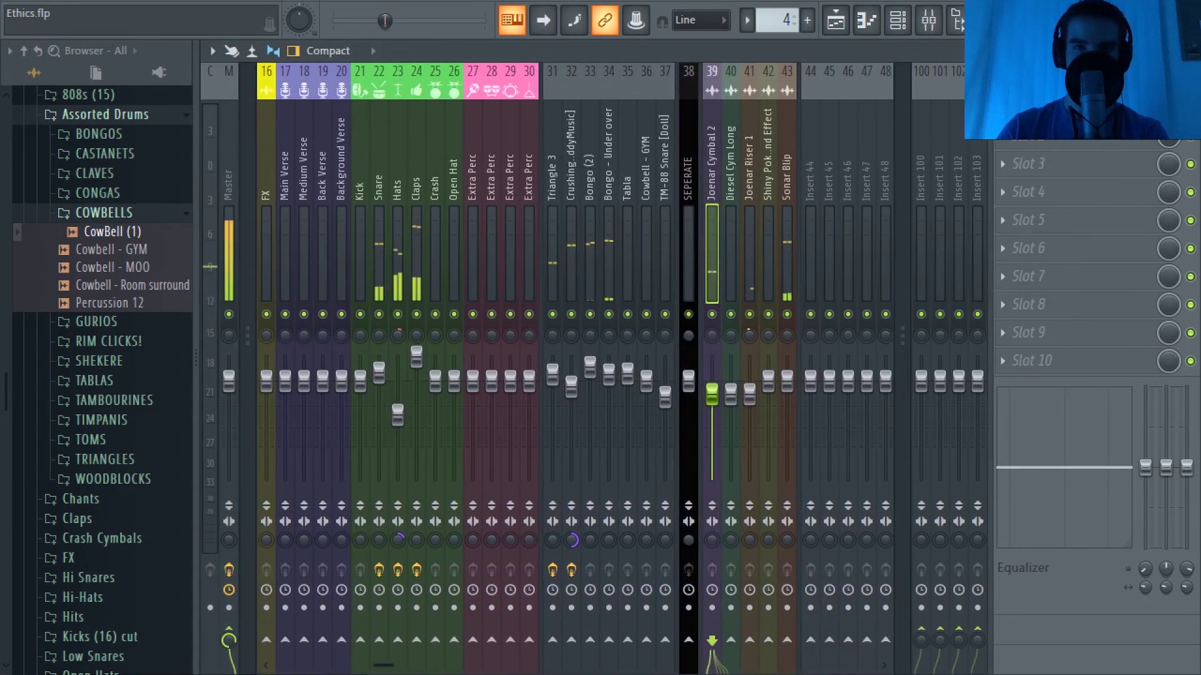
pyautogui.click(1003, 107)
pyautogui.moveTo(1016, 129)
pyautogui.click(1007, 87)
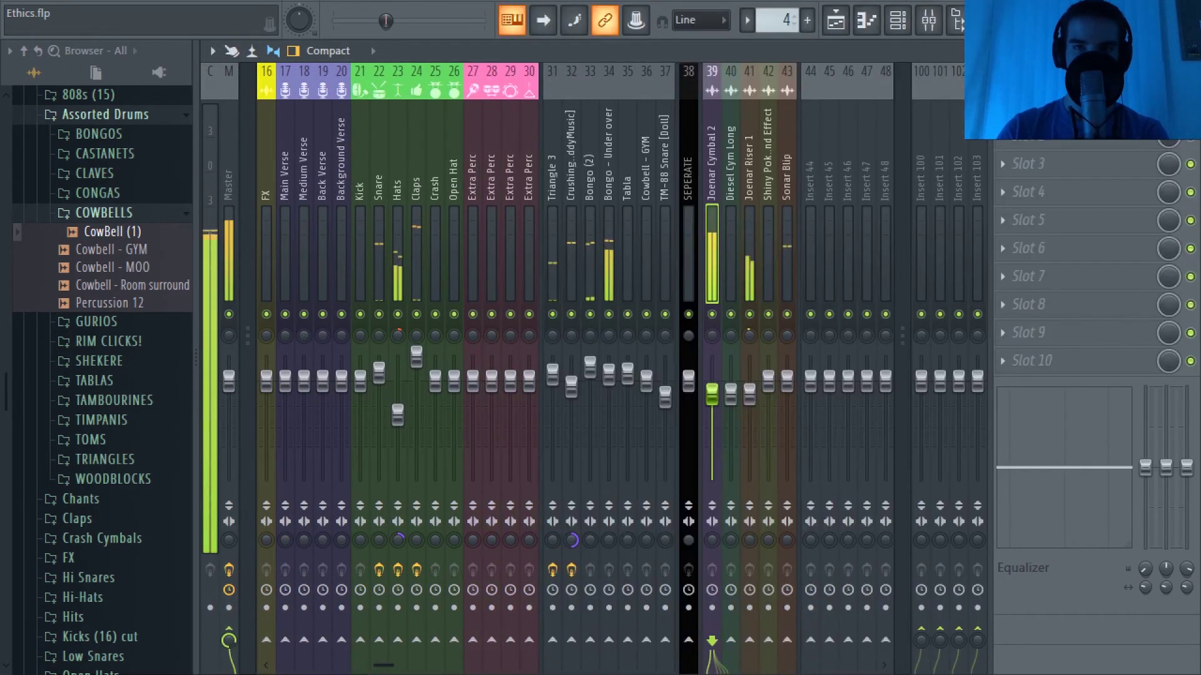
pyautogui.moveTo(711, 371); pyautogui.dragTo(711, 404)
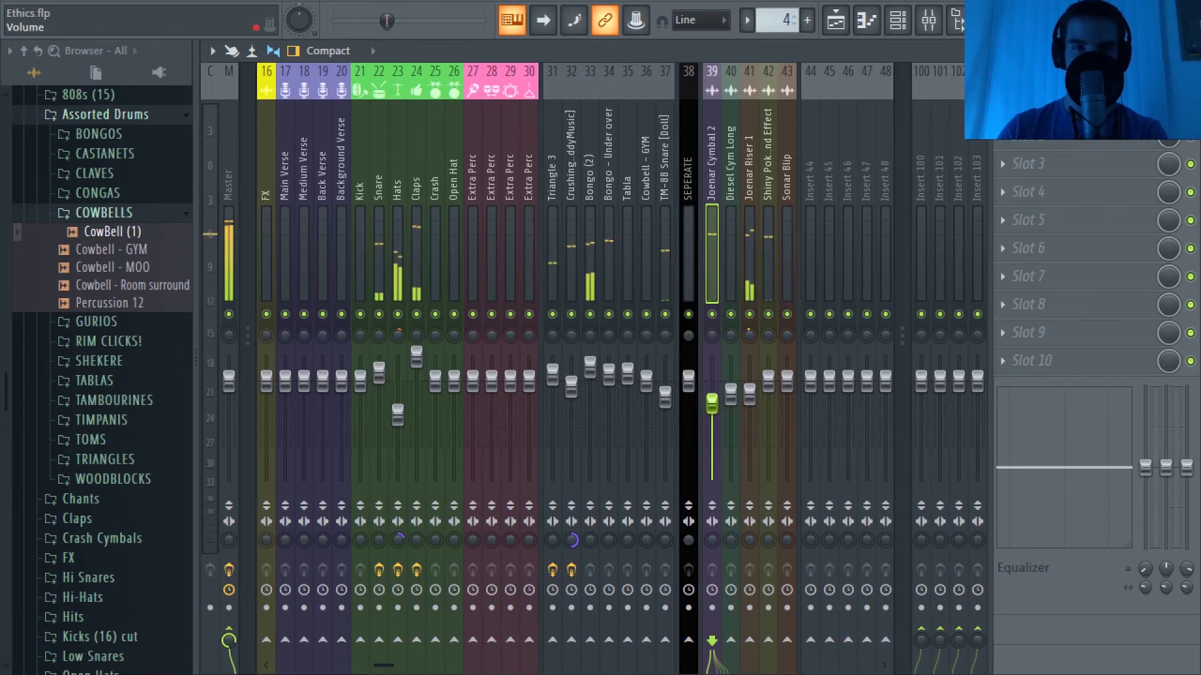
pyautogui.moveTo(712, 403); pyautogui.dragTo(714, 407)
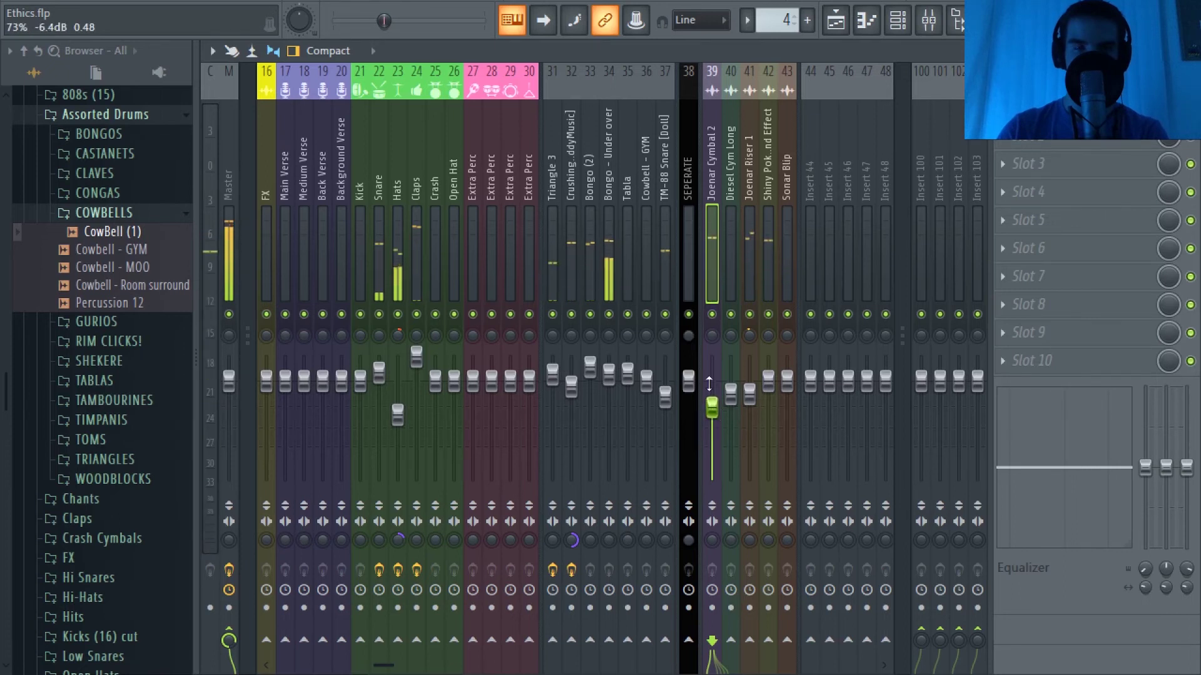
# Reselect the Master track, switch to the playlist with the whole arrangement in view and stop playback.
pyautogui.hscroll(-5, 624, 236)
pyautogui.click(224, 211)
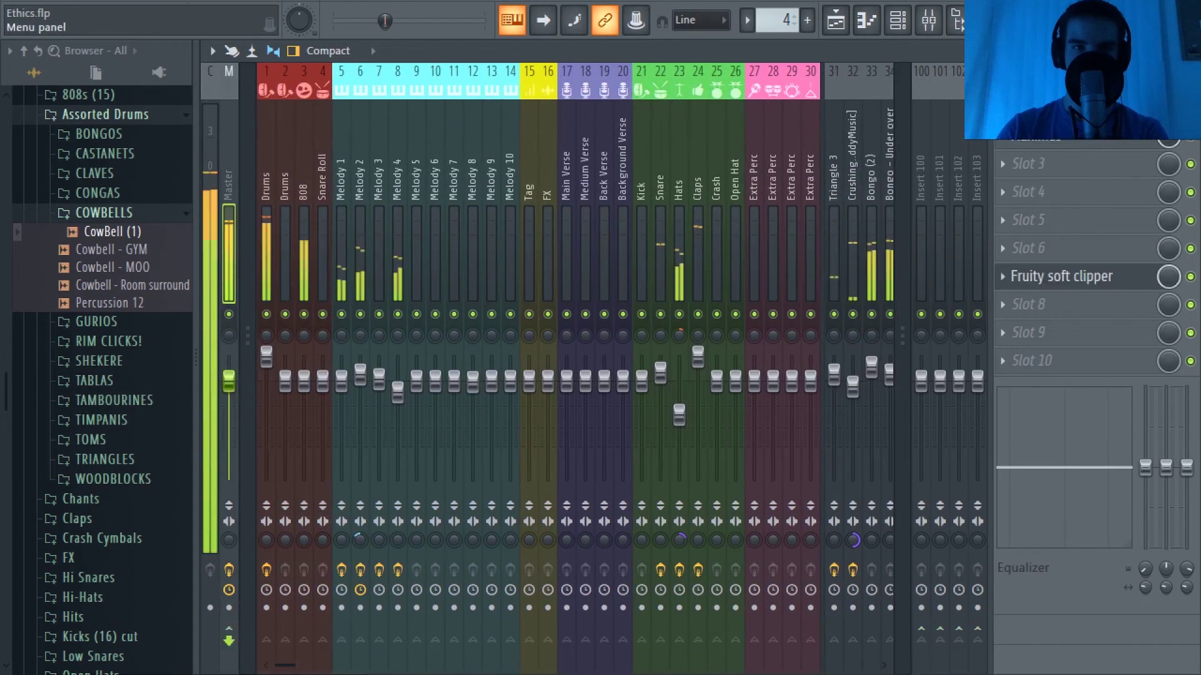
pyautogui.click(24, 13)
pyautogui.click(34, 68)
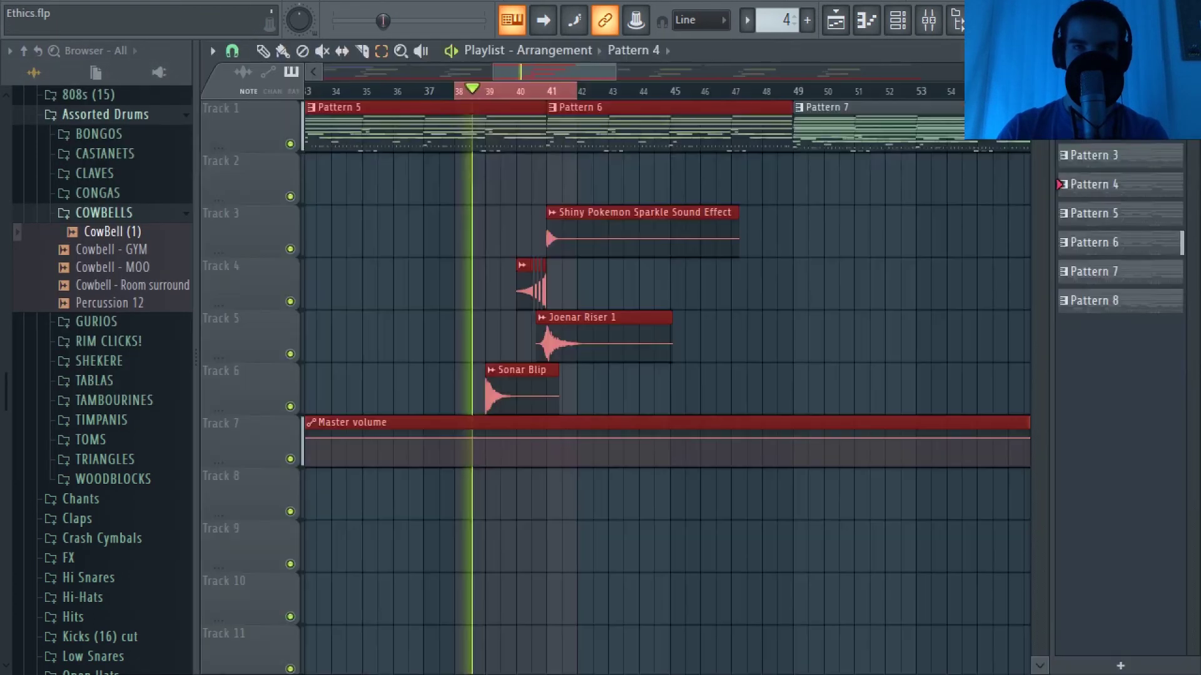
pyautogui.scroll(-5, 413, 91)
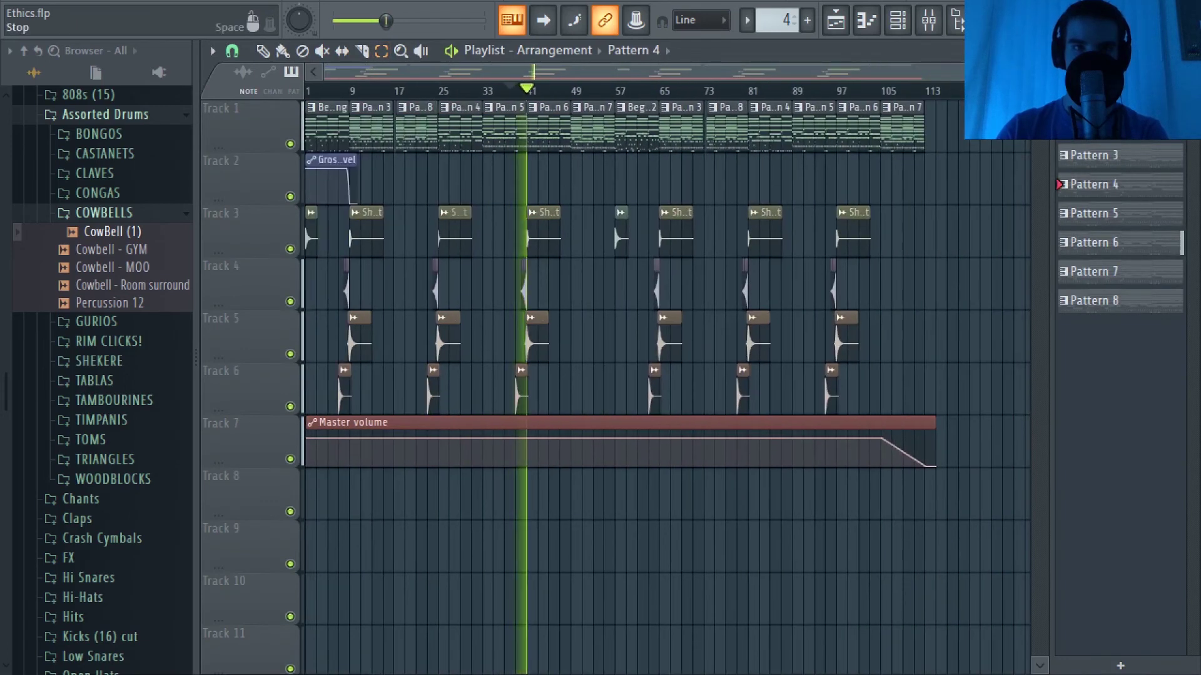
pyautogui.press('space')
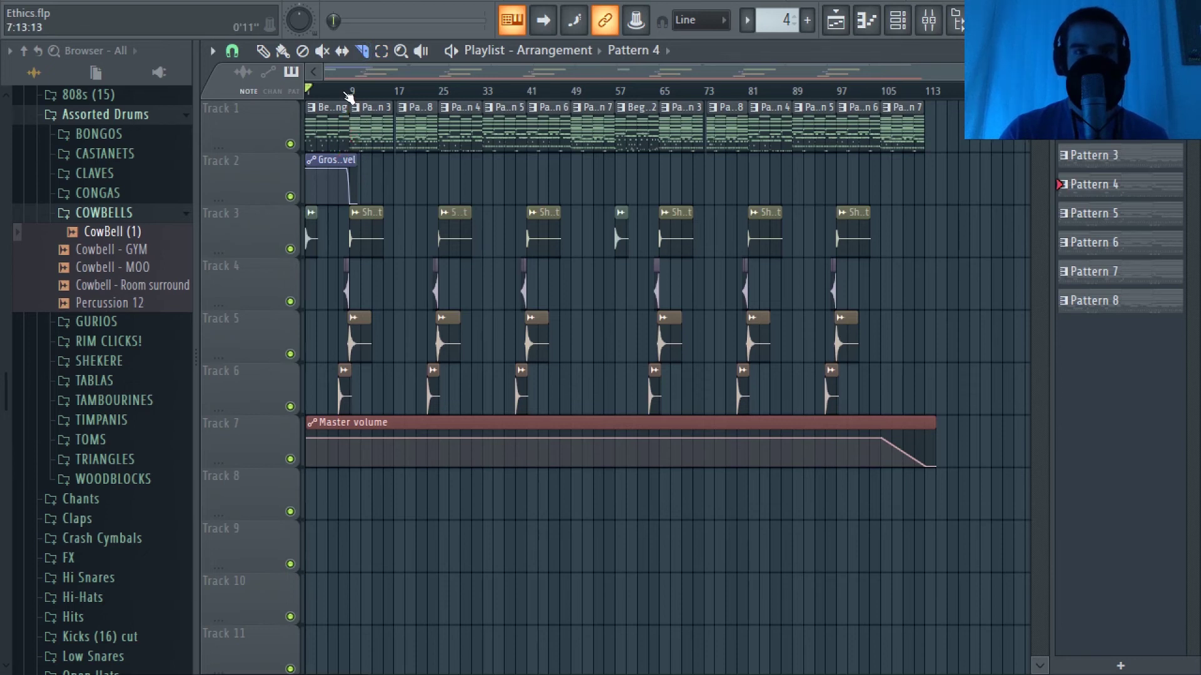
# Look over the pattern and effect clips across the arrangement, with a brief playback from the start.
pyautogui.scroll(5, 349, 95)
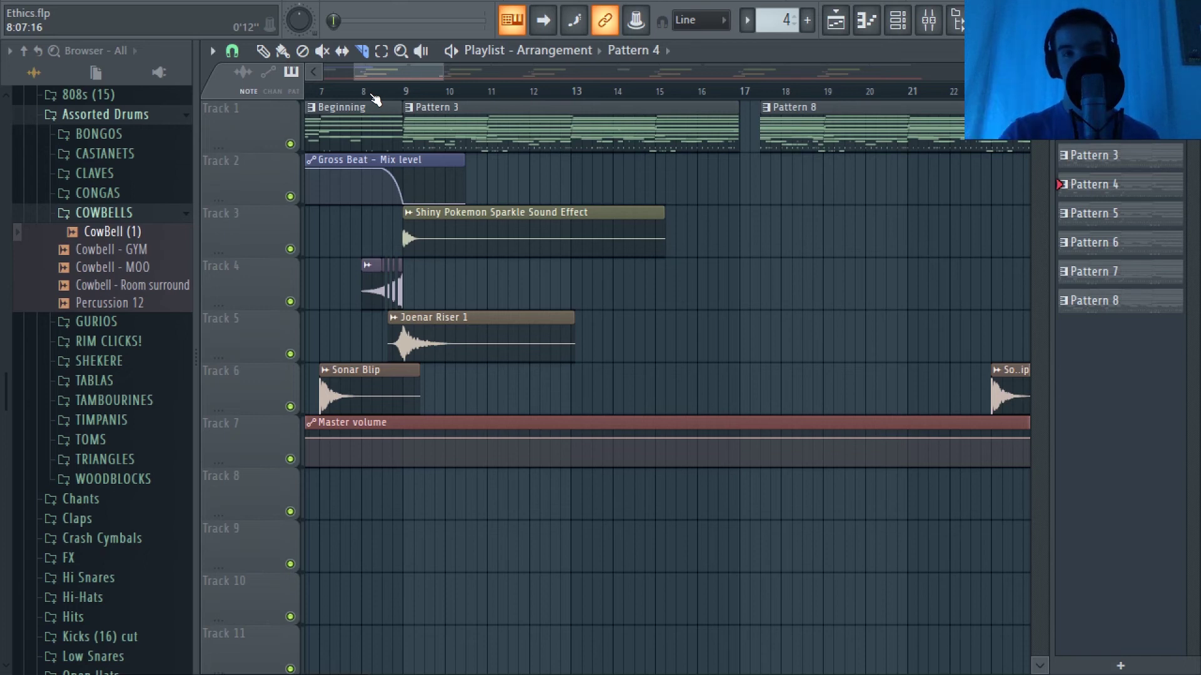
pyautogui.scroll(-5, 358, 102)
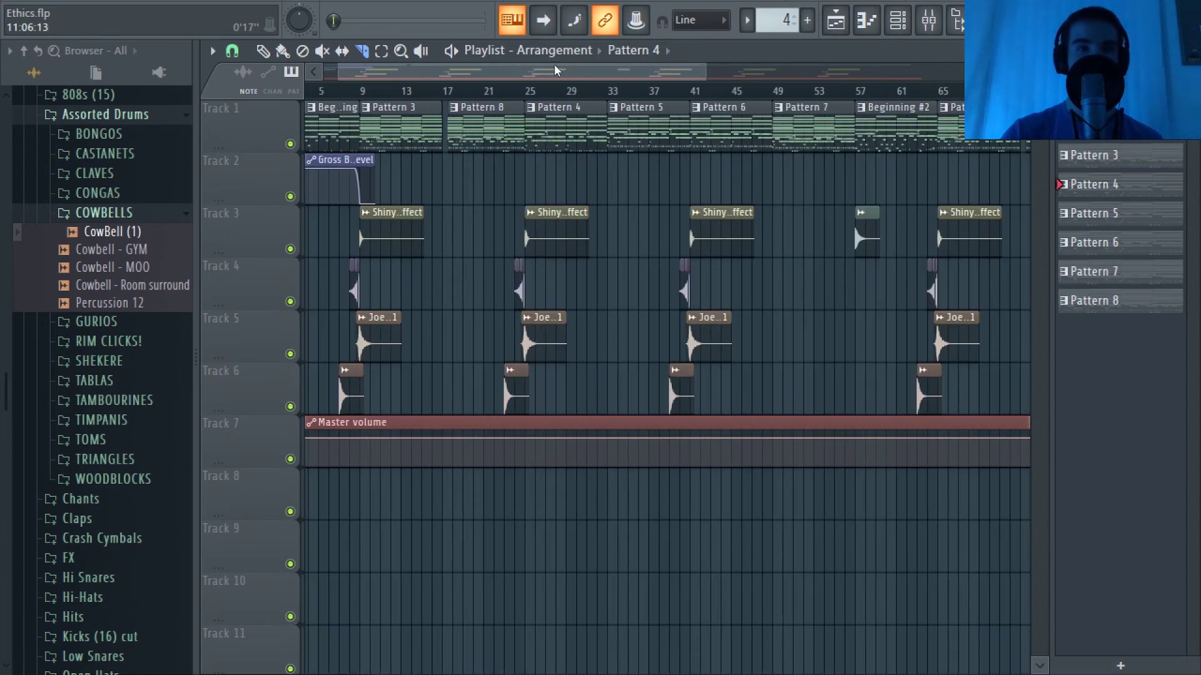
pyautogui.press('space')
pyautogui.press('space')
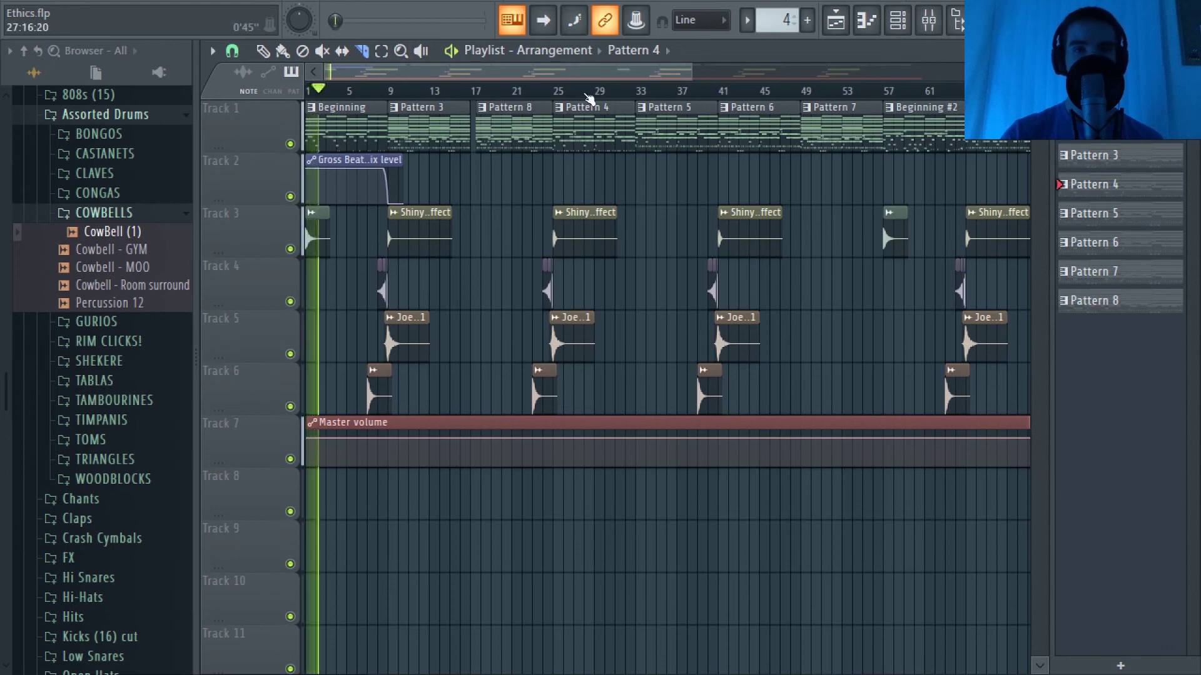
pyautogui.scroll(-4, 587, 99)
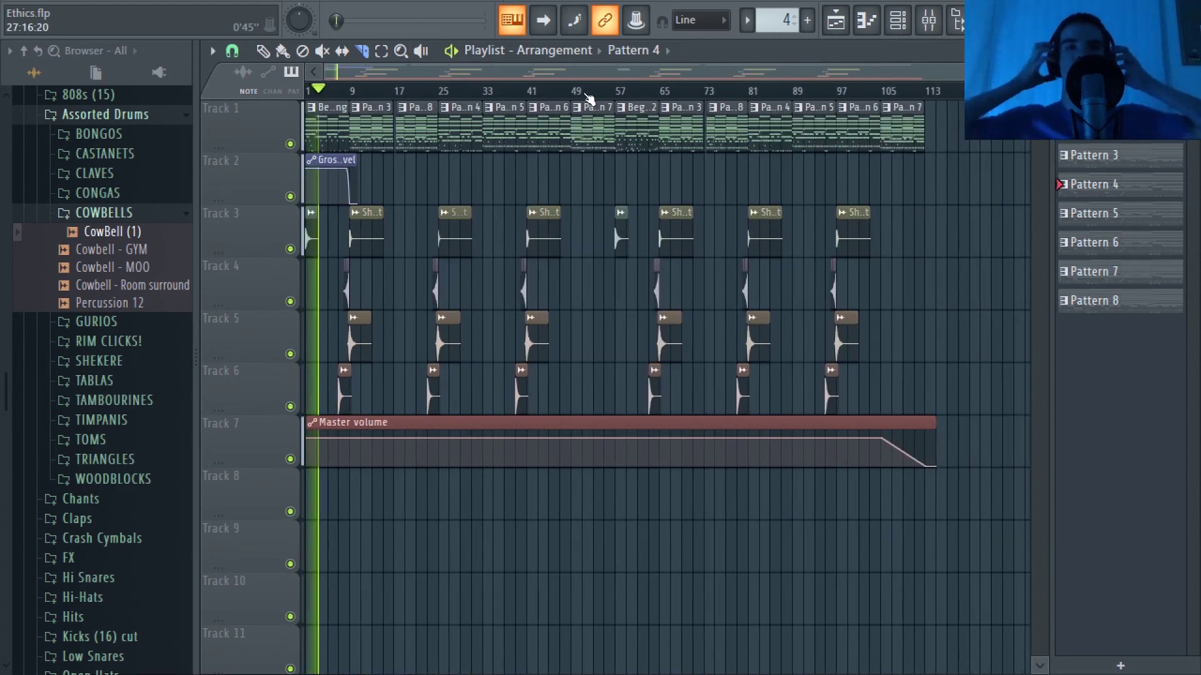